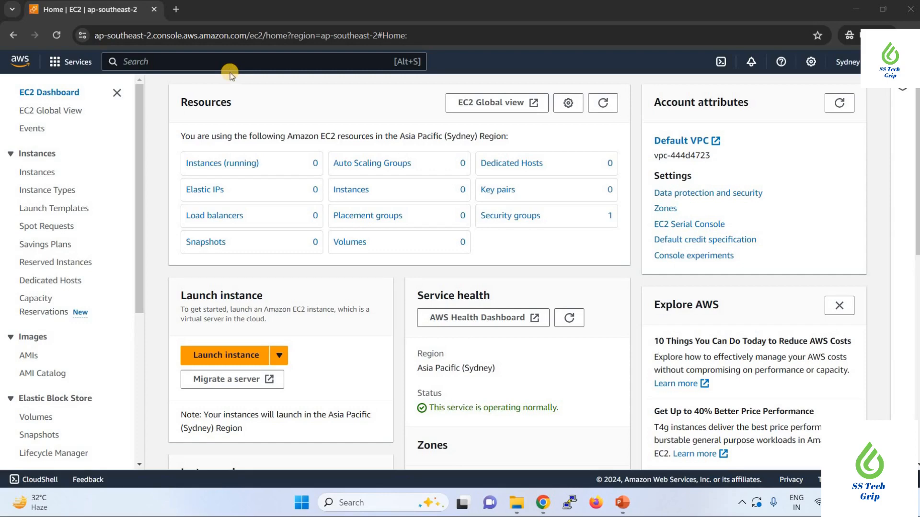
- Open Paint with a blank canvas and Notepad++ with an empty document
click(358, 501)
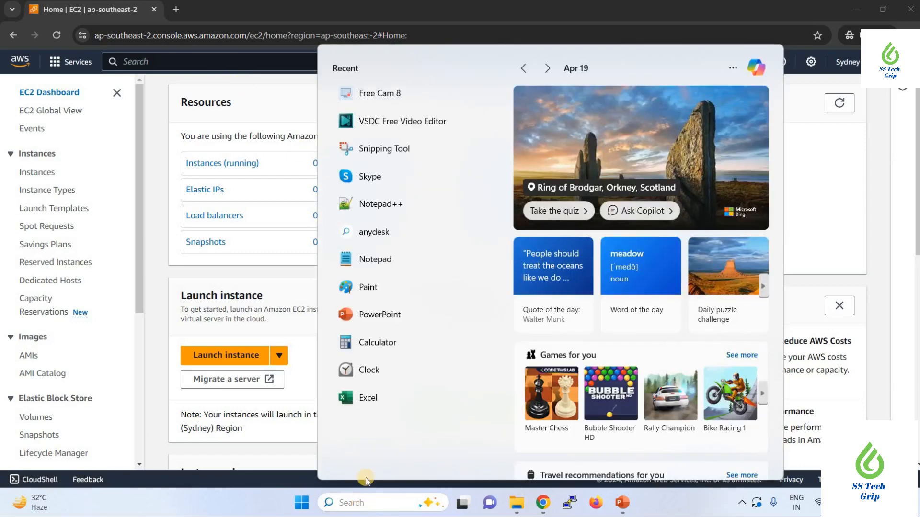
click(373, 286)
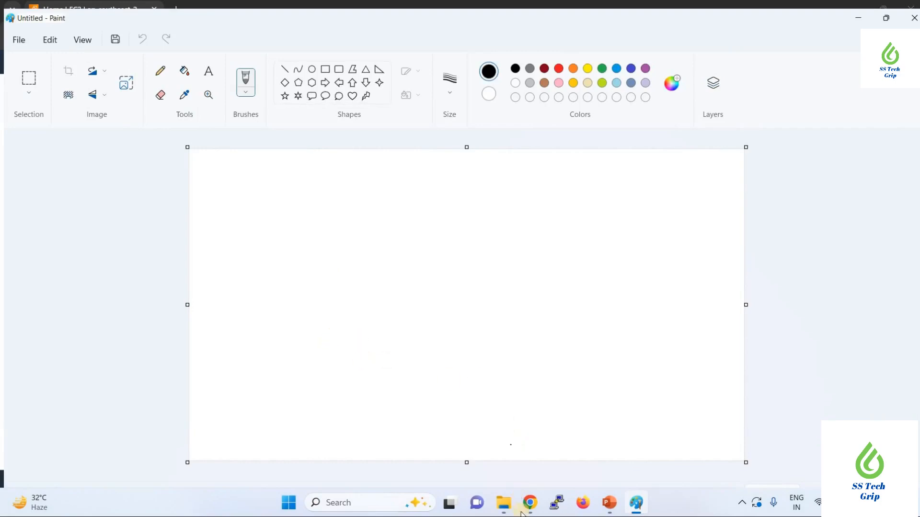
mouse_move(522, 511)
click(379, 508)
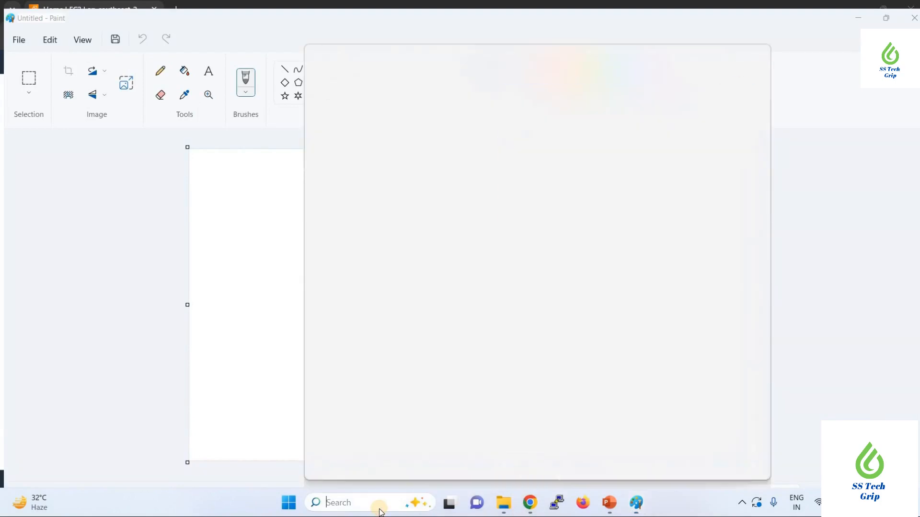
text(n)
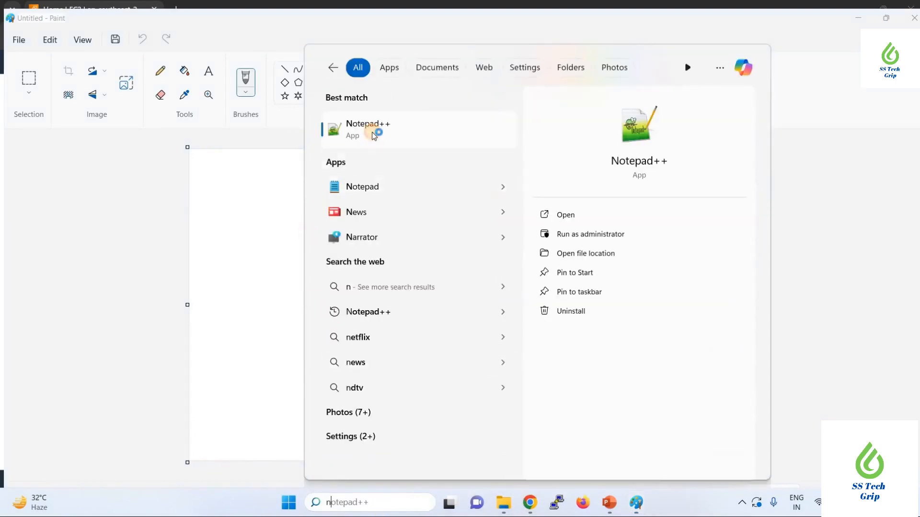
click(364, 187)
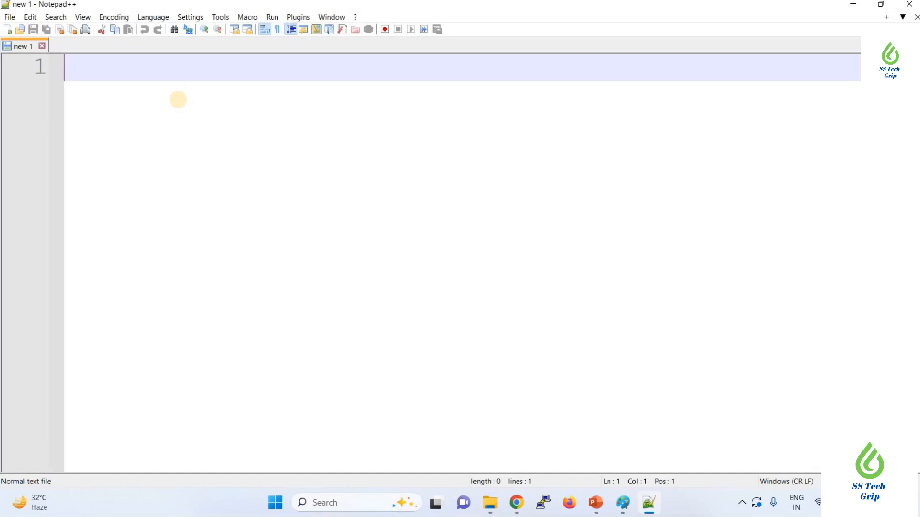
- Write my-vpc-1 on the first line of the note and my-vpc-2 on the second line
text(my)
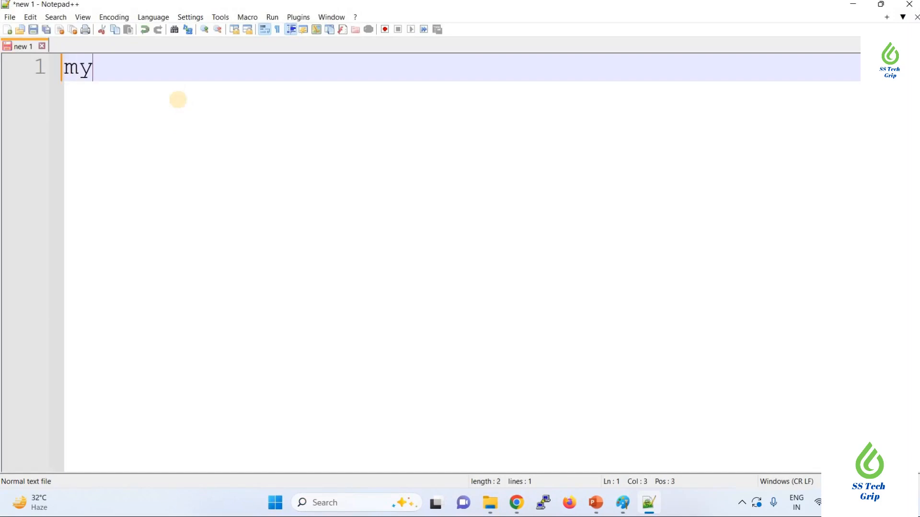
text(-vpc-1)
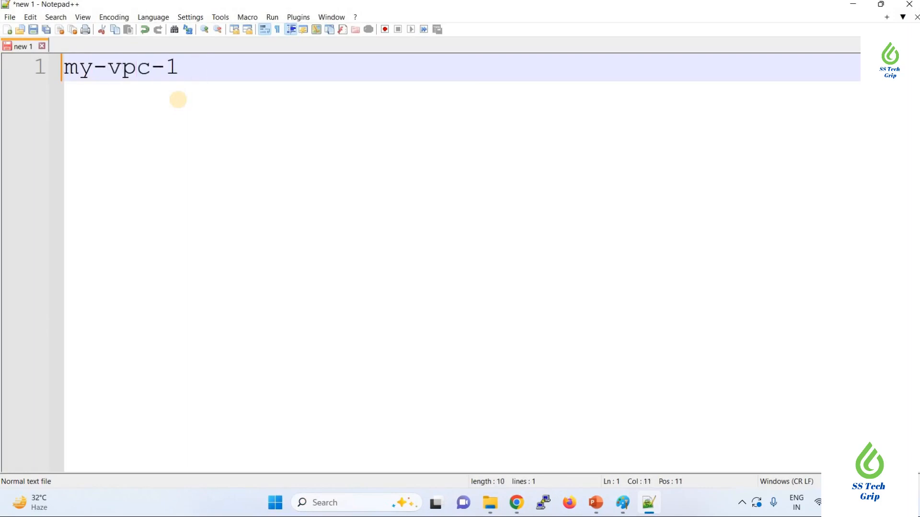
key(Return)
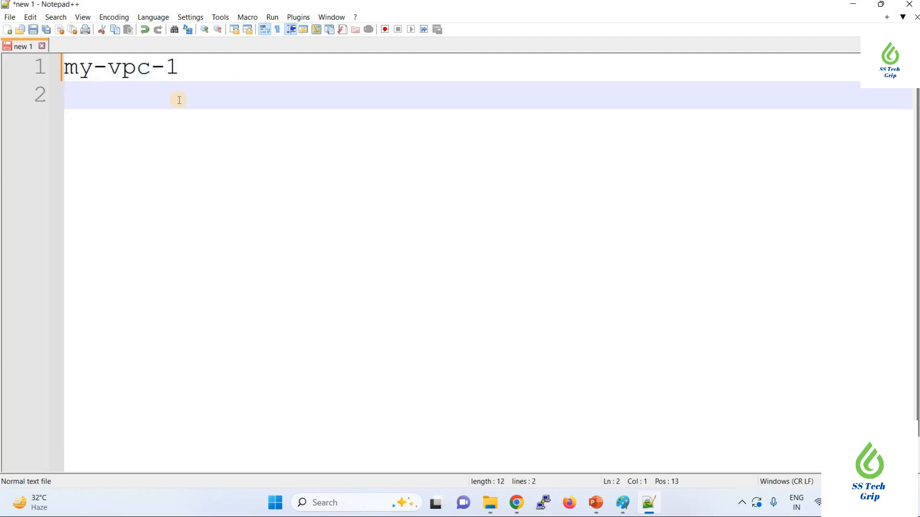
text(my)
key(BackSpace)
text(-vpc)
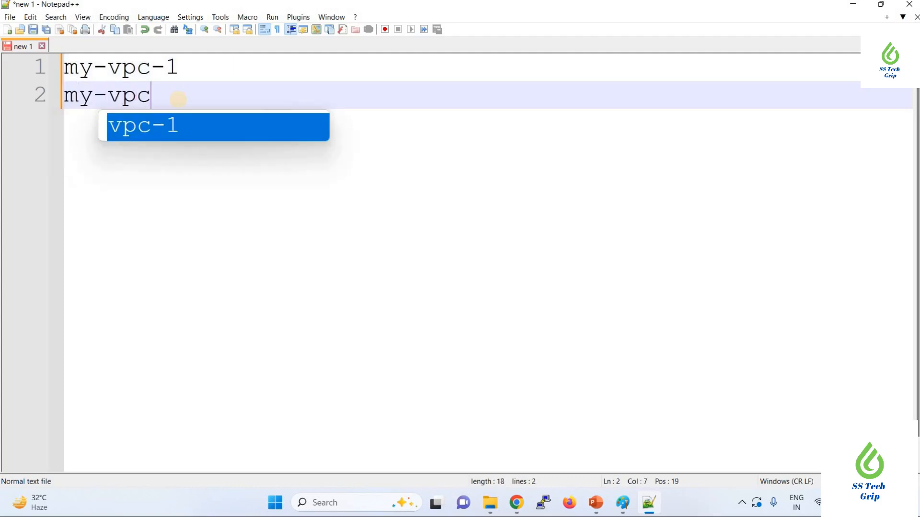
text(-1)
key(BackSpace)
text(2)
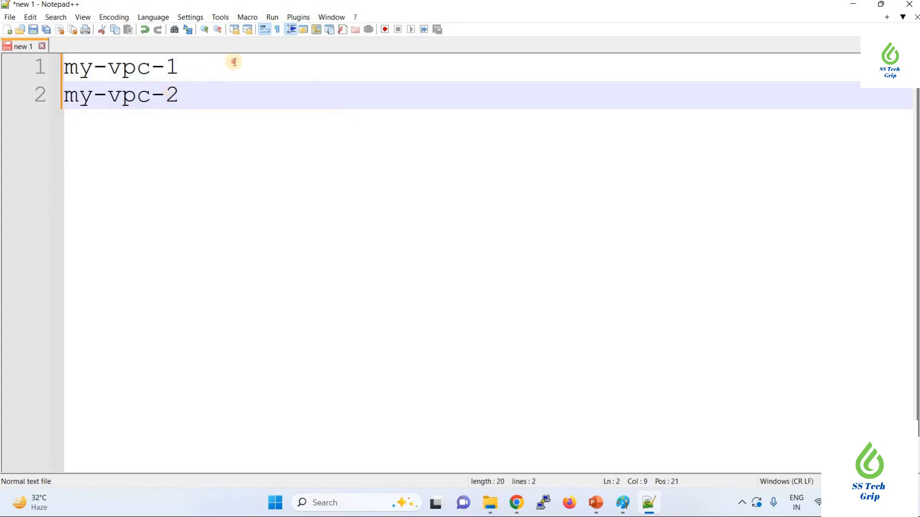
- Add the label cidr beside my-vpc-1 and CIDR beside my-vpc-2
click(266, 65)
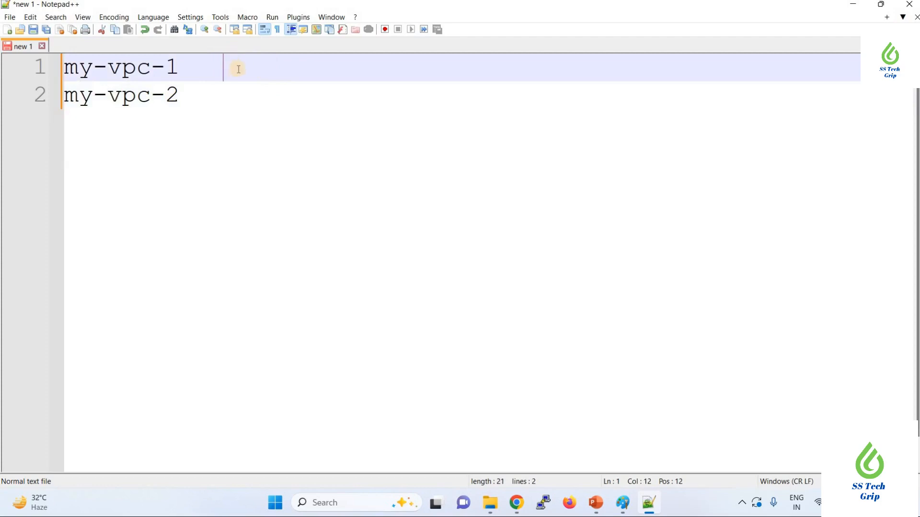
text(cidr)
click(245, 100)
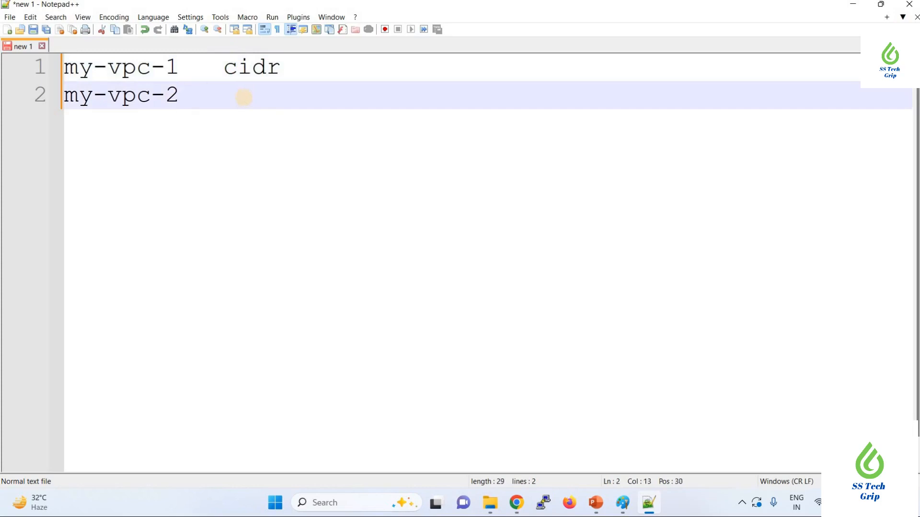
text(CIDR)
- Replace the lowercase label beside my-vpc-1 with a copy of the uppercase CIDR, aligned with the line below
click(239, 95)
shift+click(308, 98)
key(ctrl+c)
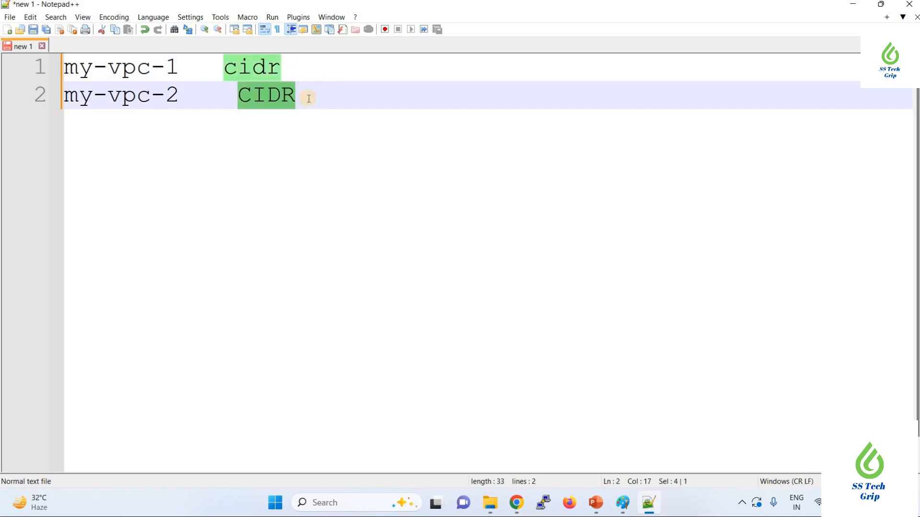
click(286, 69)
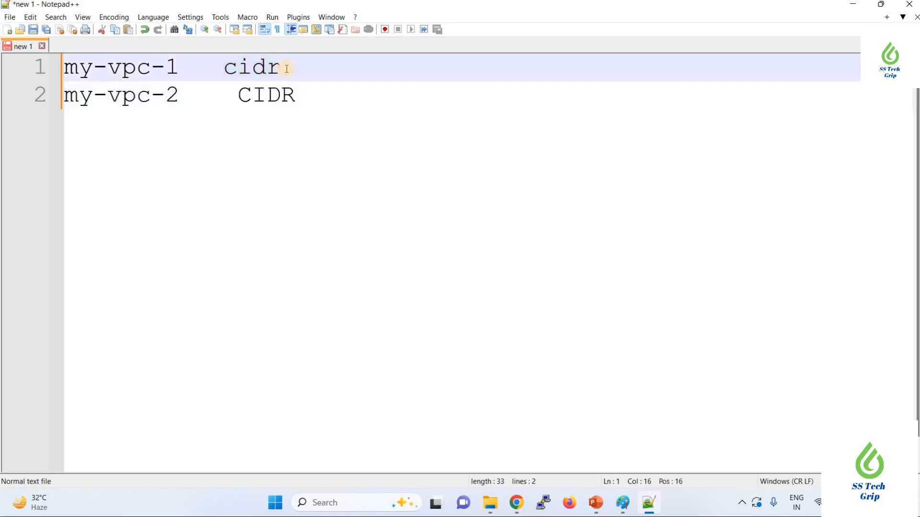
key(BackSpace)
key(BackSpace)
key(BackSpace)
key(BackSpace)
key(ctrl+v)
click(224, 67)
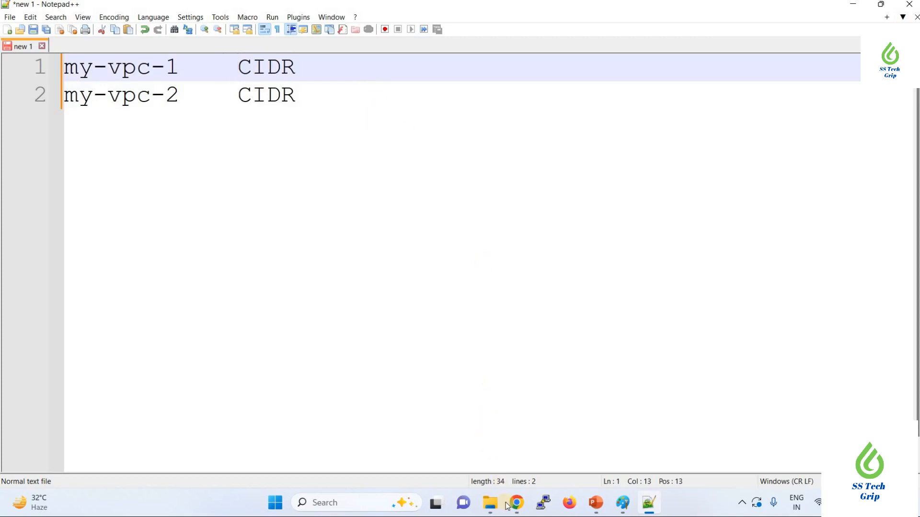
- Switch to the AWS console in Chrome and open the VPC service
mouse_move(516, 502)
click(631, 437)
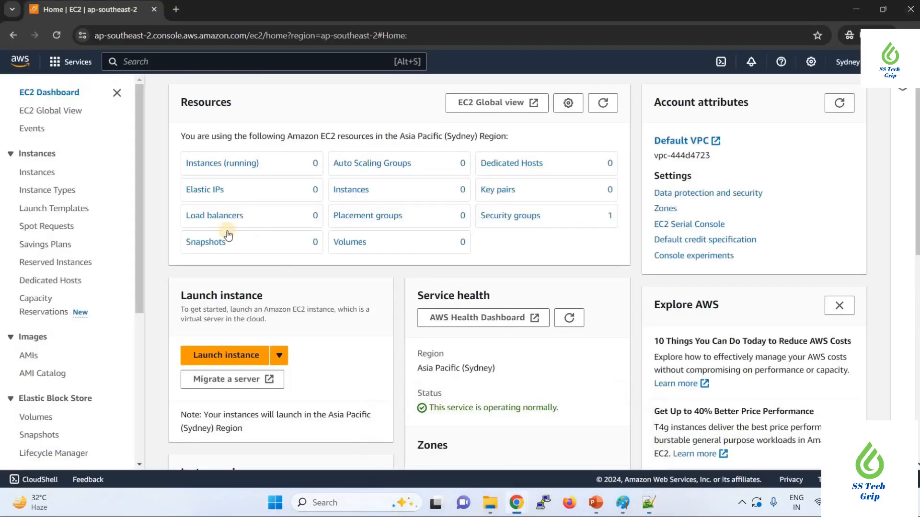
click(175, 64)
text(vpc)
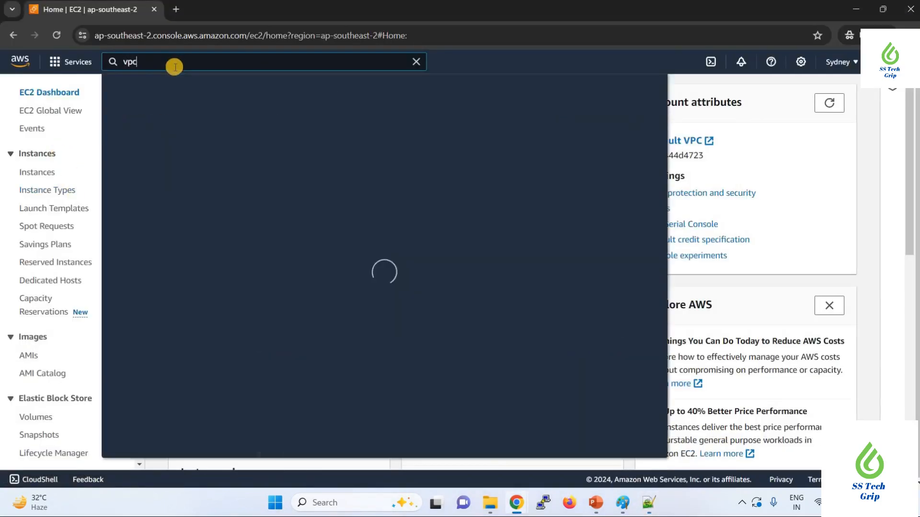
key(Return)
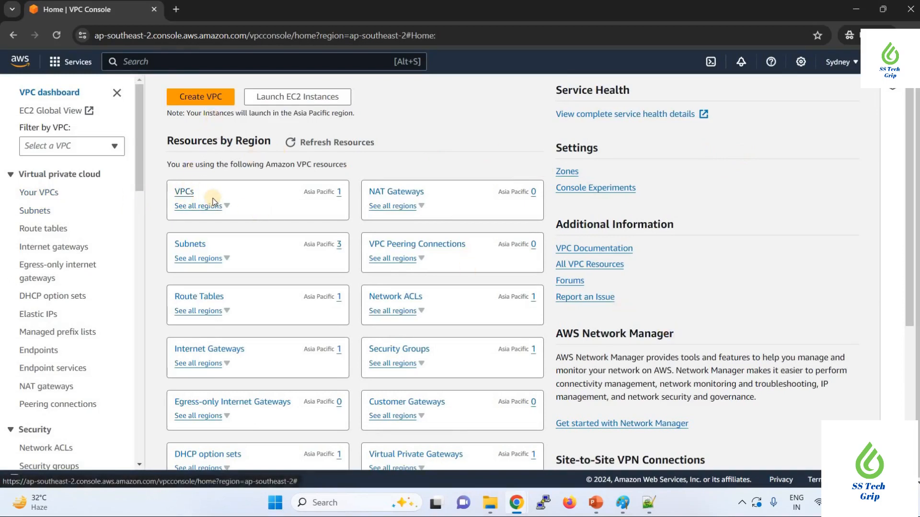
- Start creating a new VPC with the VPC only option and name it my-vpc-1
click(198, 96)
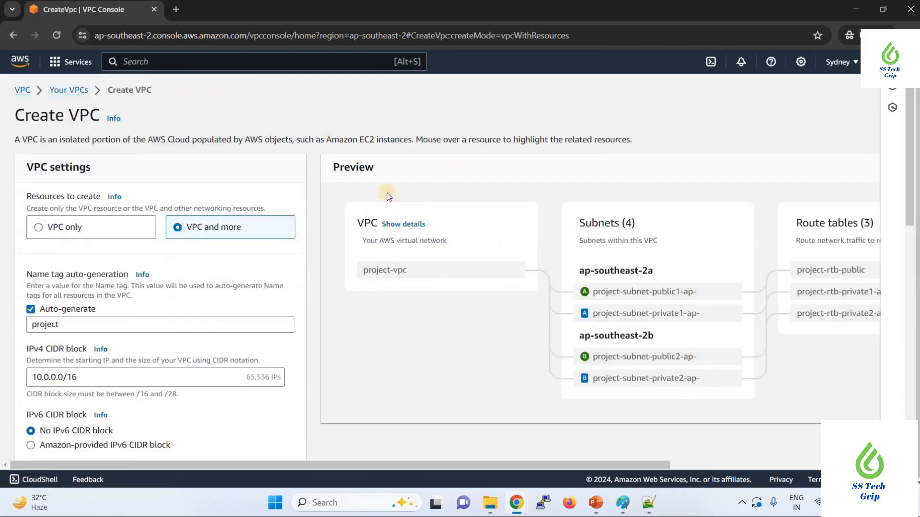
click(62, 229)
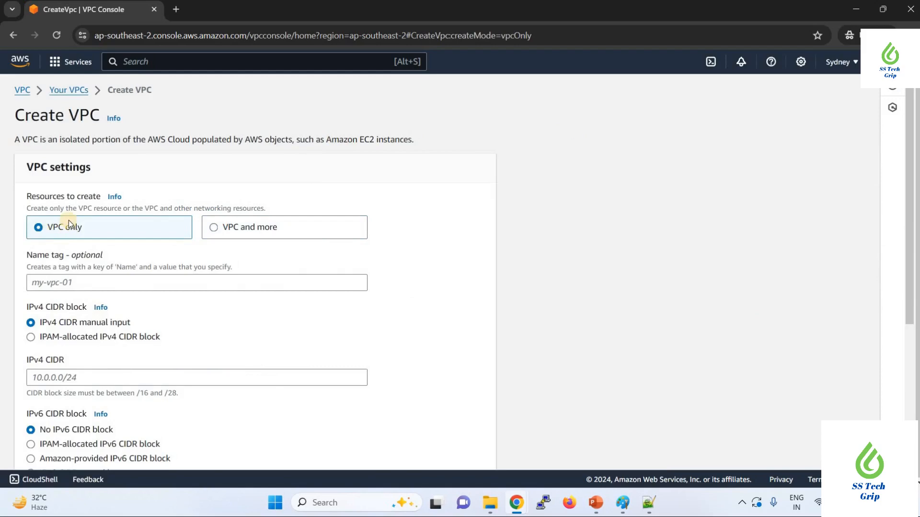
scroll(68, 221, down, 1)
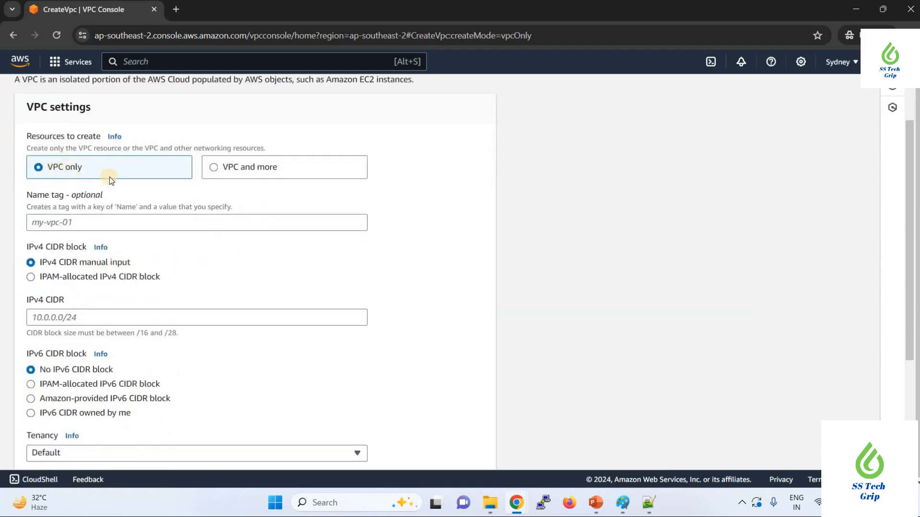
click(94, 225)
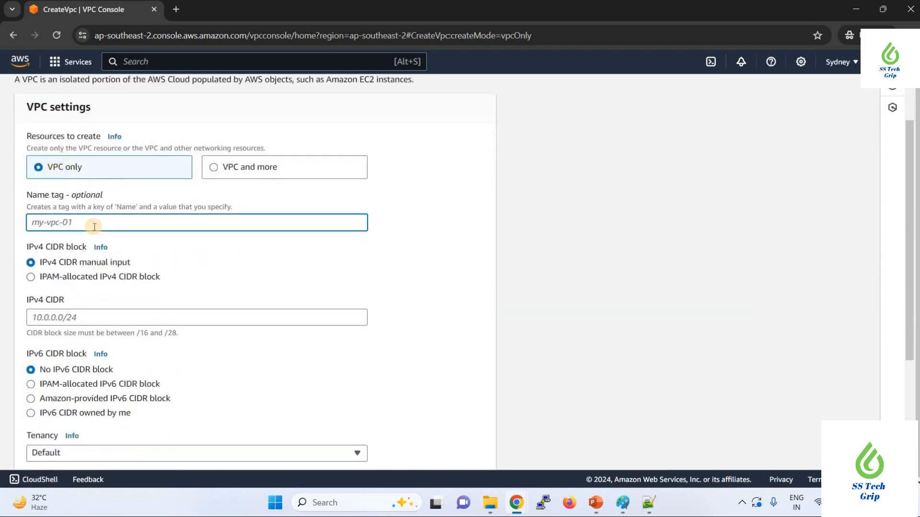
text(my-vpc-1)
- Set the IPv4 CIDR of my-vpc-1 to 10.0.0.0/24 and create the VPC
scroll(68, 210, down, 1)
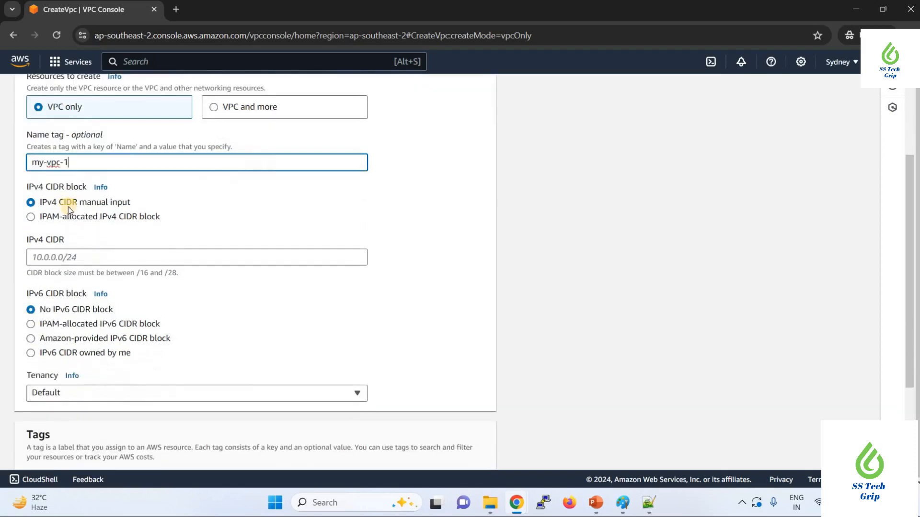
click(65, 256)
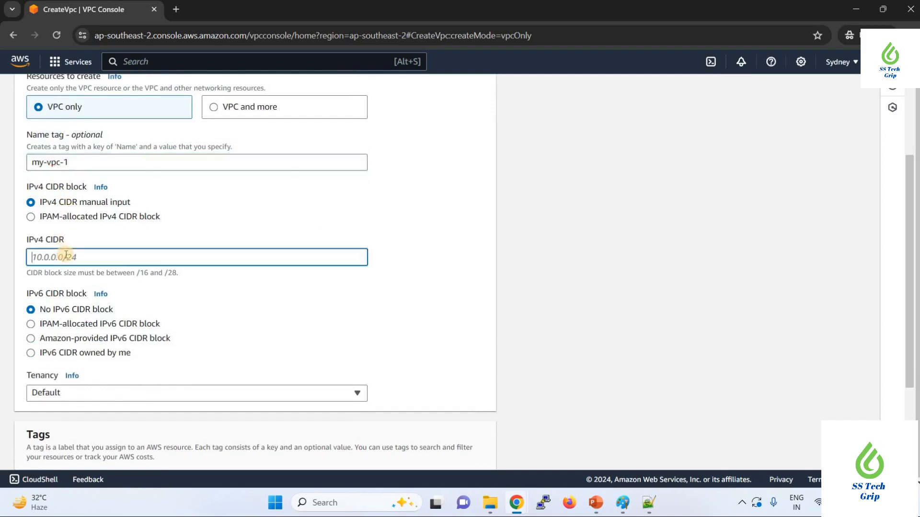
text(10.0.0.0/24)
scroll(68, 245, down, 2)
drag(38, 137, 92, 134)
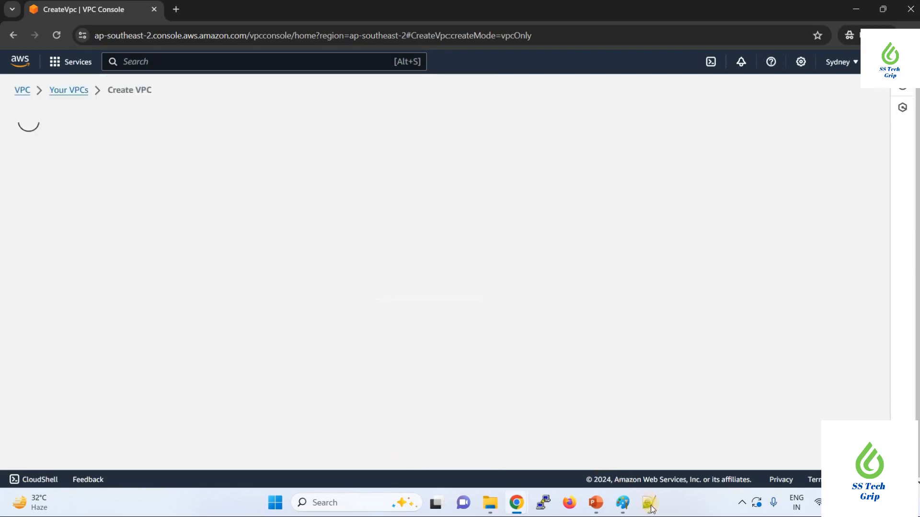
- Switch to Notepad++ and record 10.0.0.0/24 as the CIDR of my-vpc-1
mouse_move(648, 503)
click(641, 452)
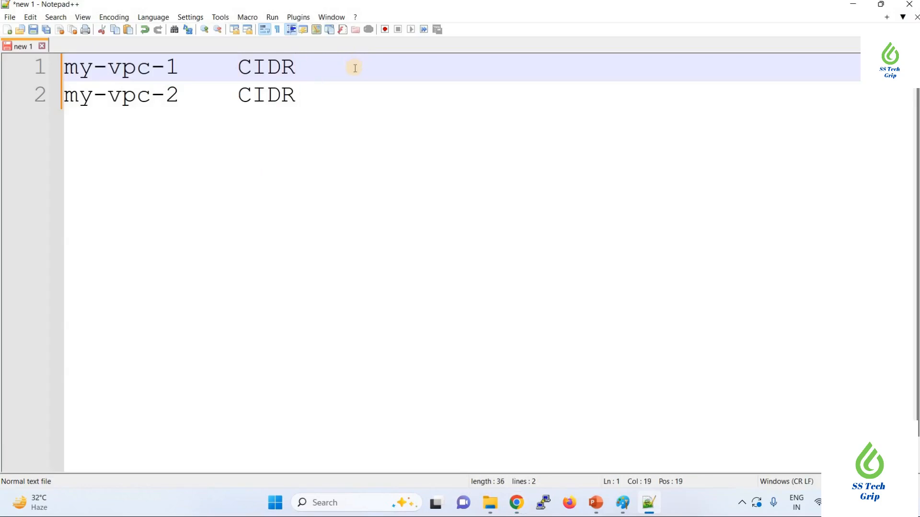
text(10.0.0.0/24)
- Switch to Paint and draw two separate rectangles side by side, the second one wider than the first
mouse_move(588, 500)
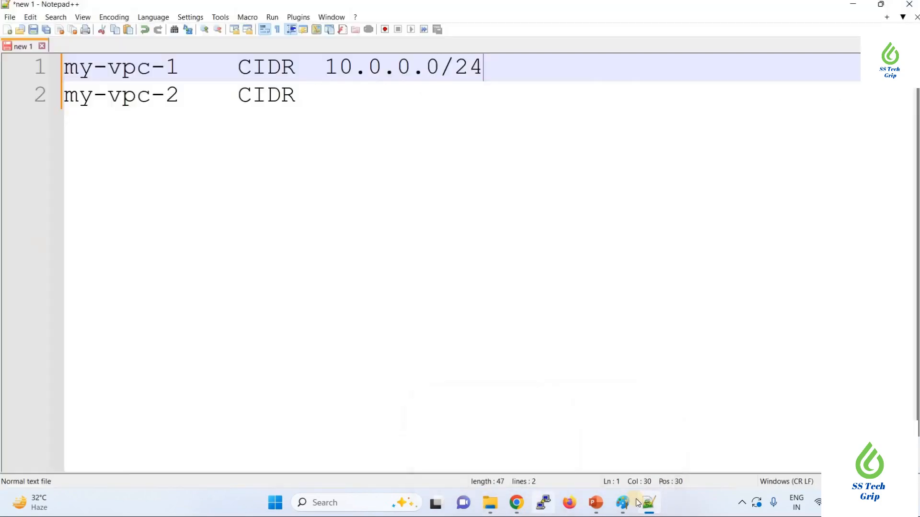
mouse_move(623, 501)
click(604, 403)
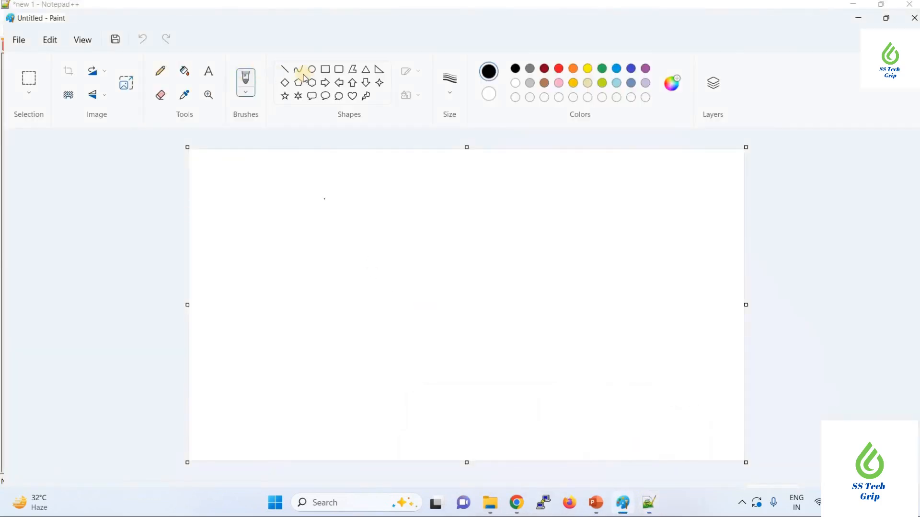
click(325, 69)
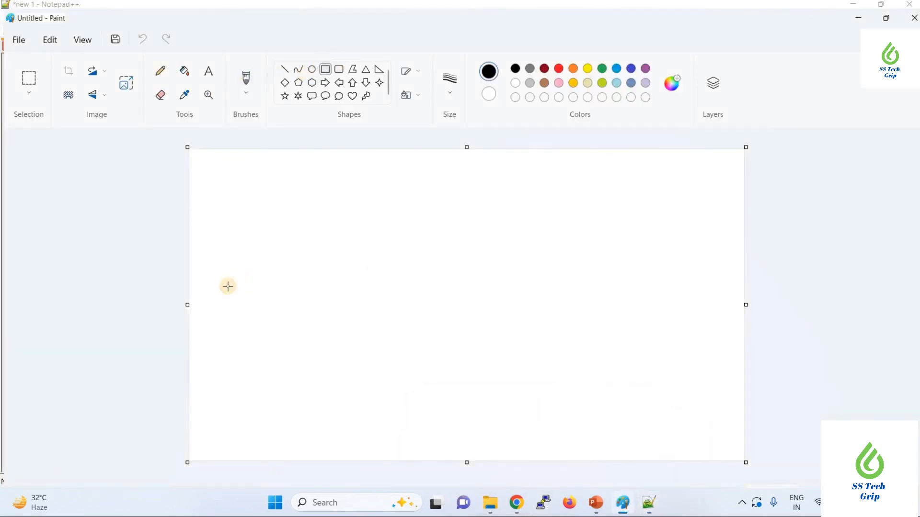
drag(221, 284, 326, 359)
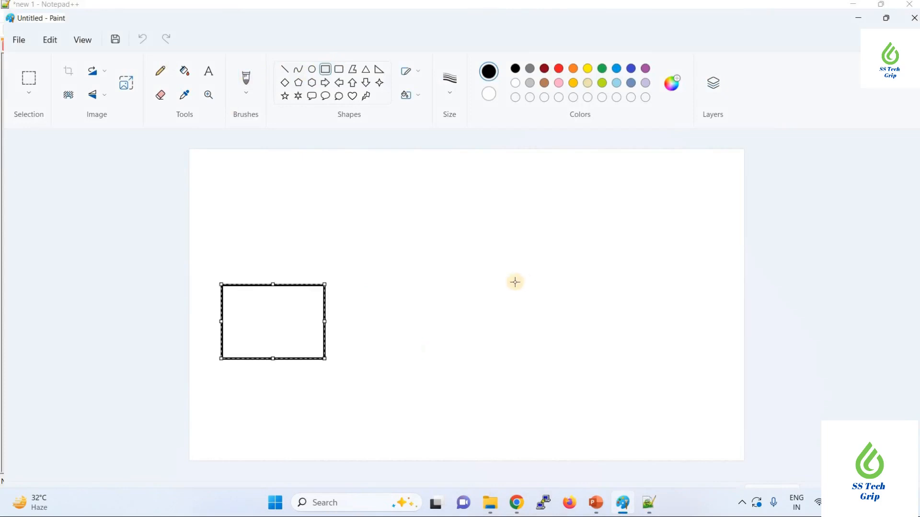
drag(485, 276, 636, 351)
click(211, 257)
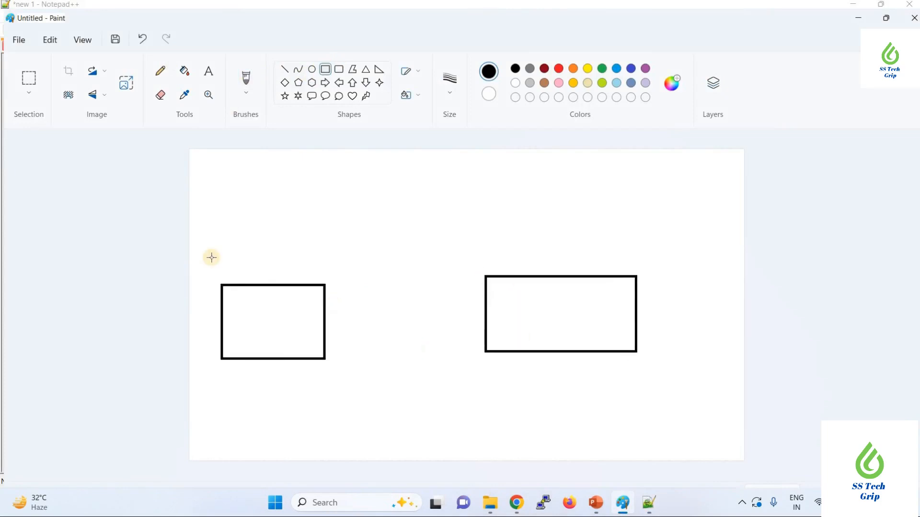
- Label the inside of the first rectangle MY-vpc-1 using text at font size 22
click(209, 71)
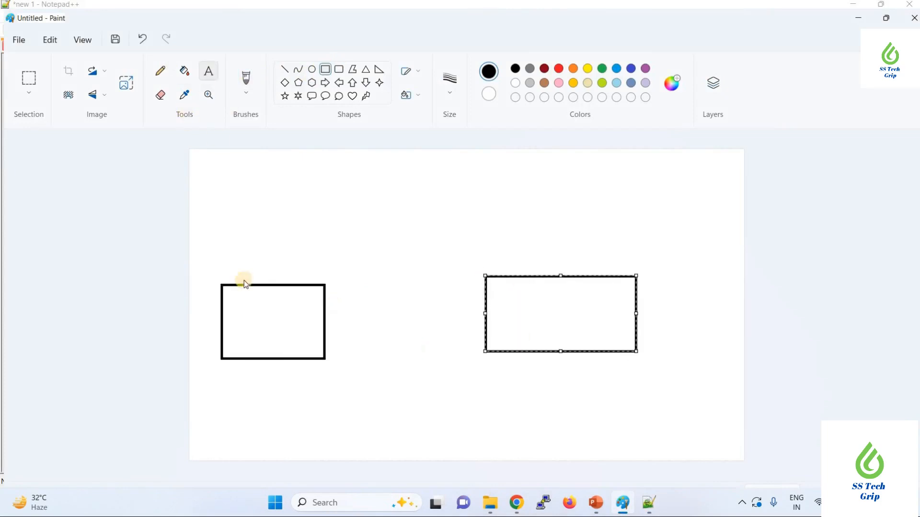
click(234, 307)
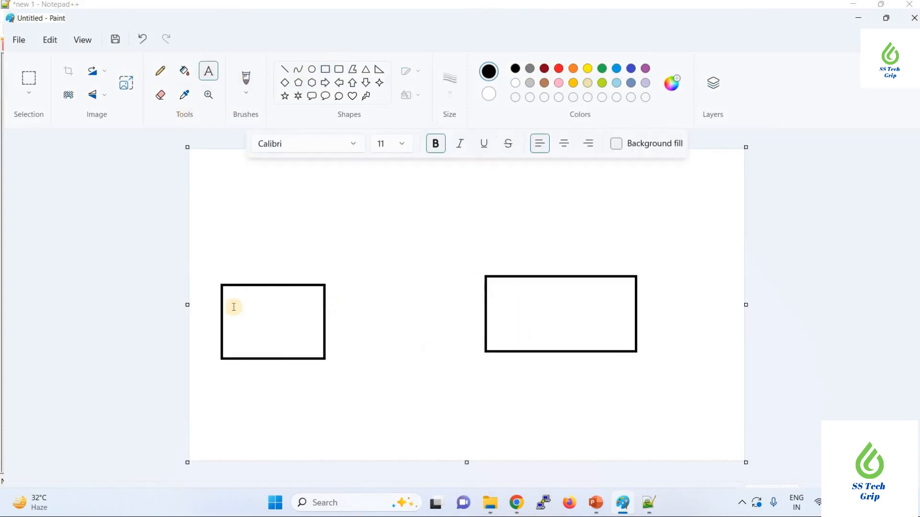
click(404, 145)
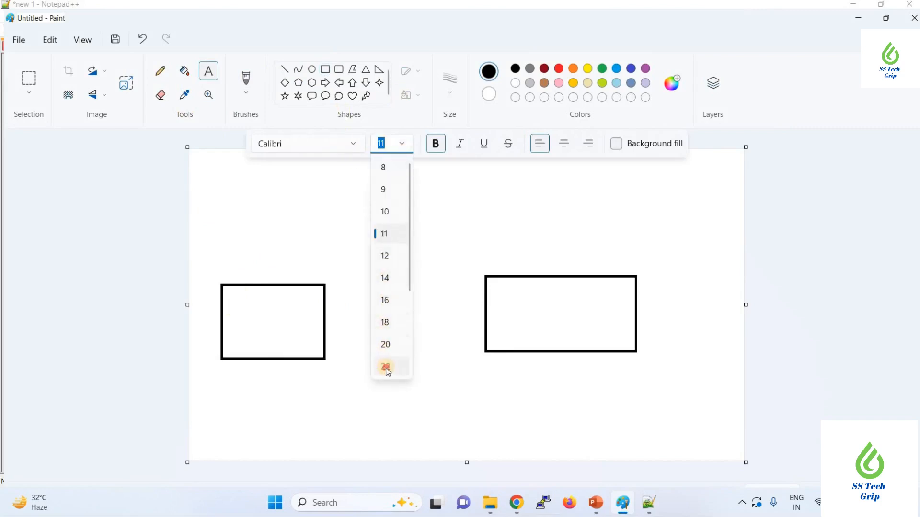
click(386, 368)
click(233, 311)
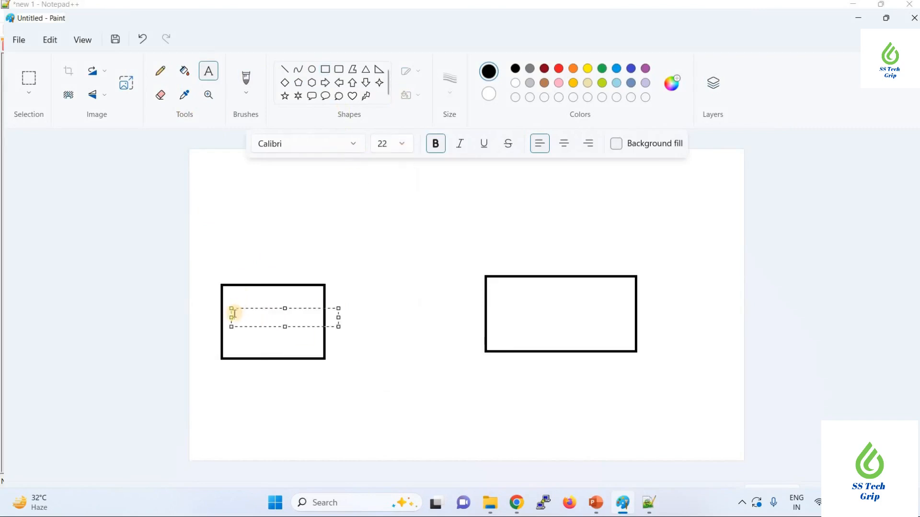
text(MY-vpc-1)
click(269, 339)
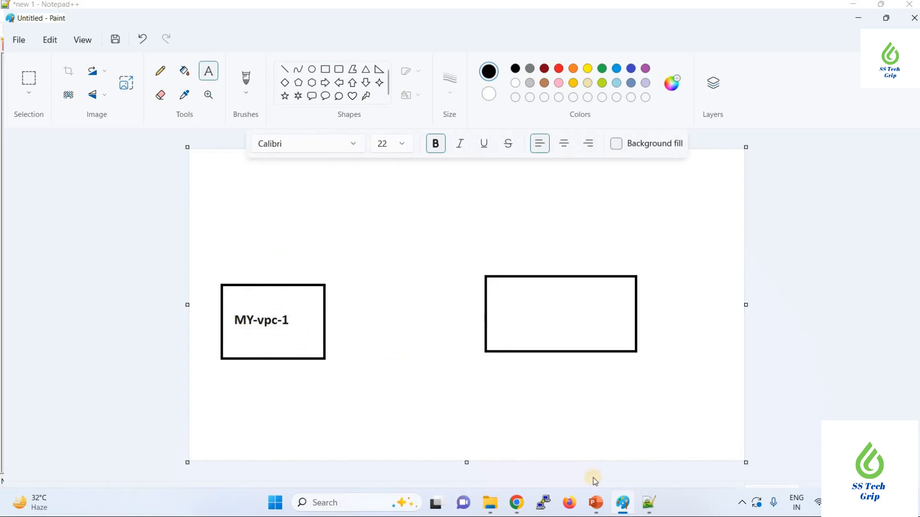
- Switch to Notepad++, copy the my-vpc-1 CIDR 10.0.0.0/24, and return to Paint
click(649, 502)
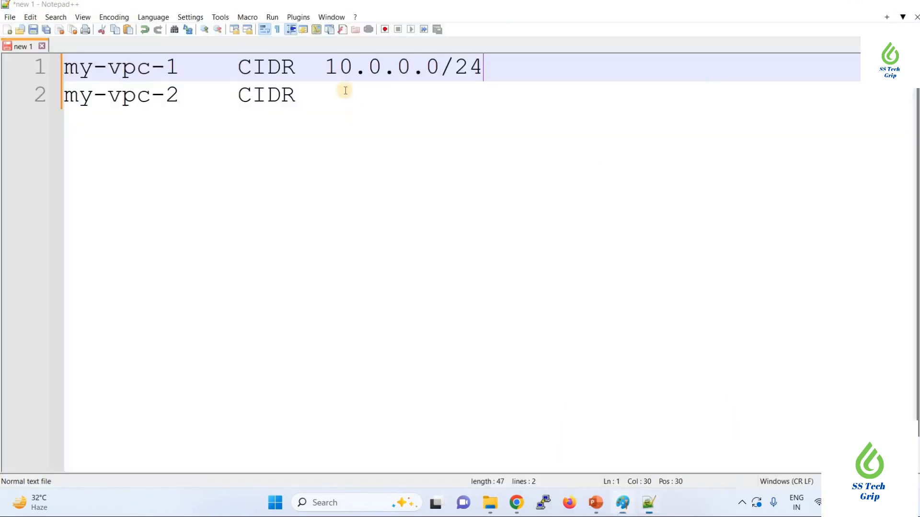
drag(329, 71, 481, 67)
key(ctrl+c)
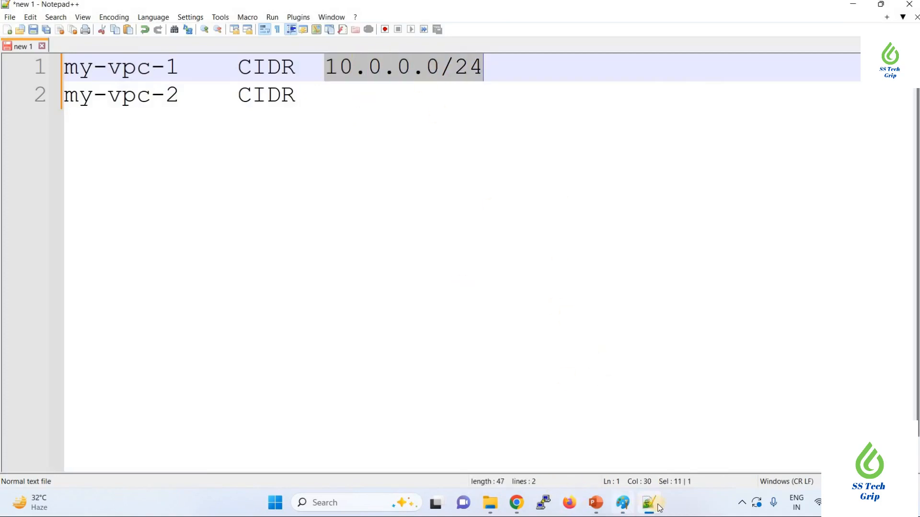
mouse_move(648, 511)
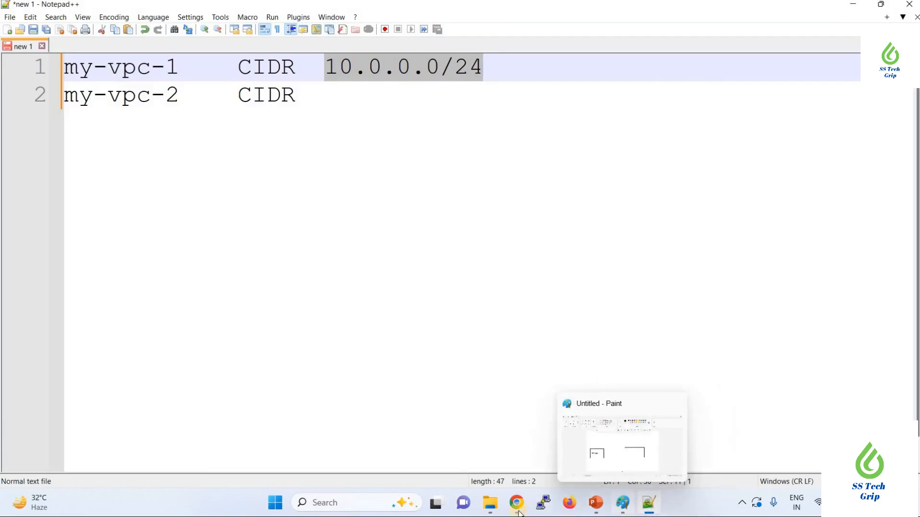
mouse_move(518, 511)
click(615, 447)
click(261, 274)
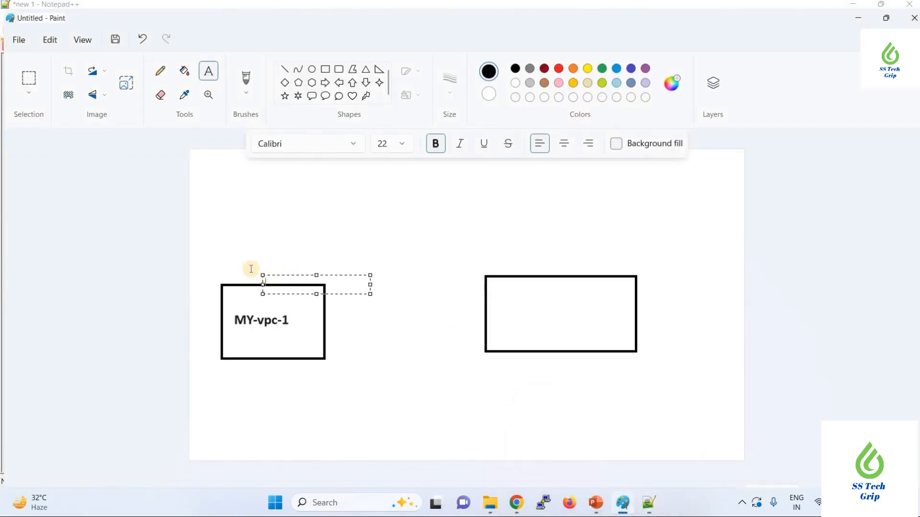
click(228, 268)
click(228, 270)
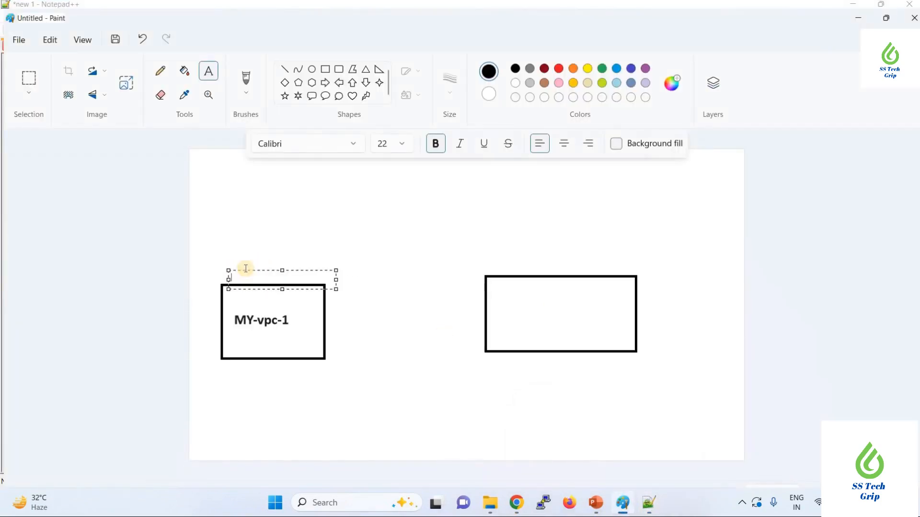
key(ctrl+v)
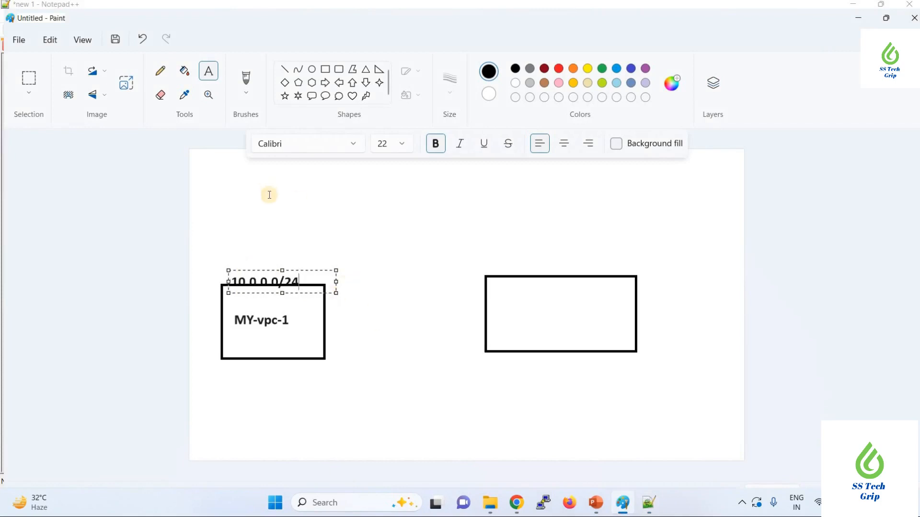
key(Escape)
- Paste the CIDR 10.0.0.0/24 as a text label just above the MY-vpc-1 rectangle, clear of its outline
click(230, 255)
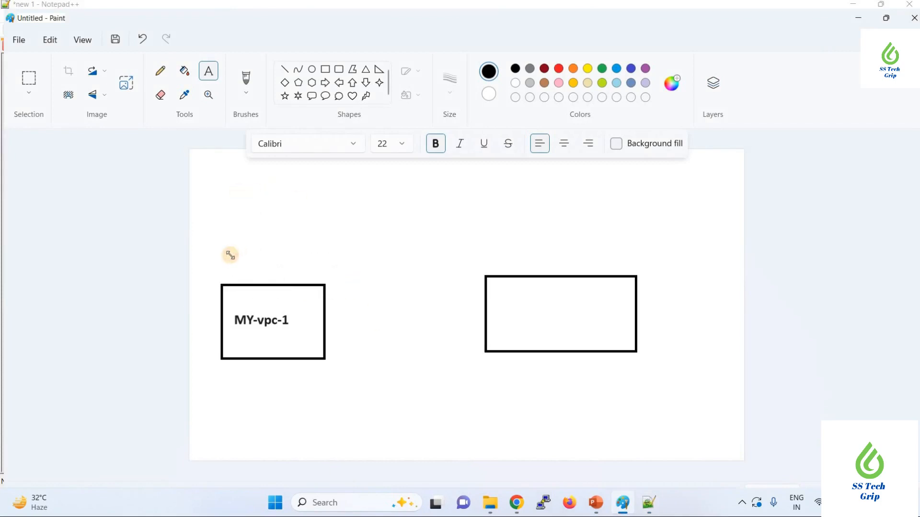
click(230, 255)
key(ctrl+v)
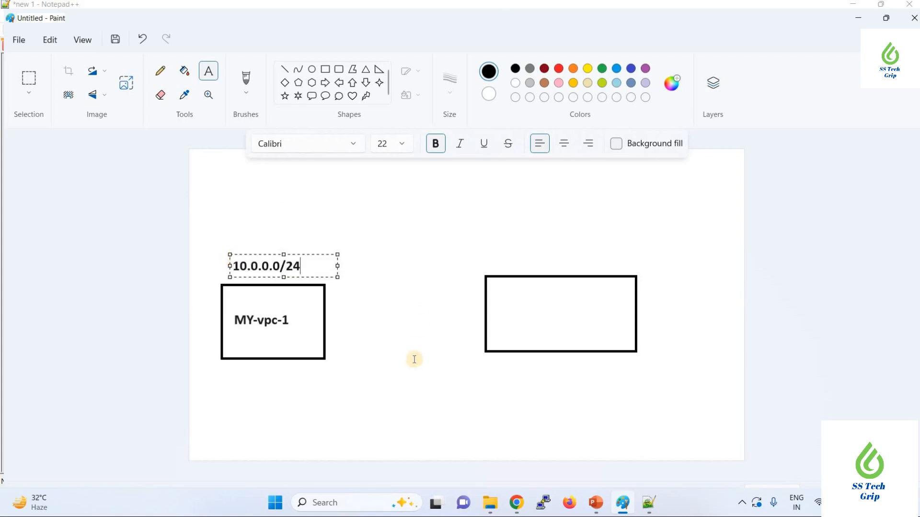
click(350, 317)
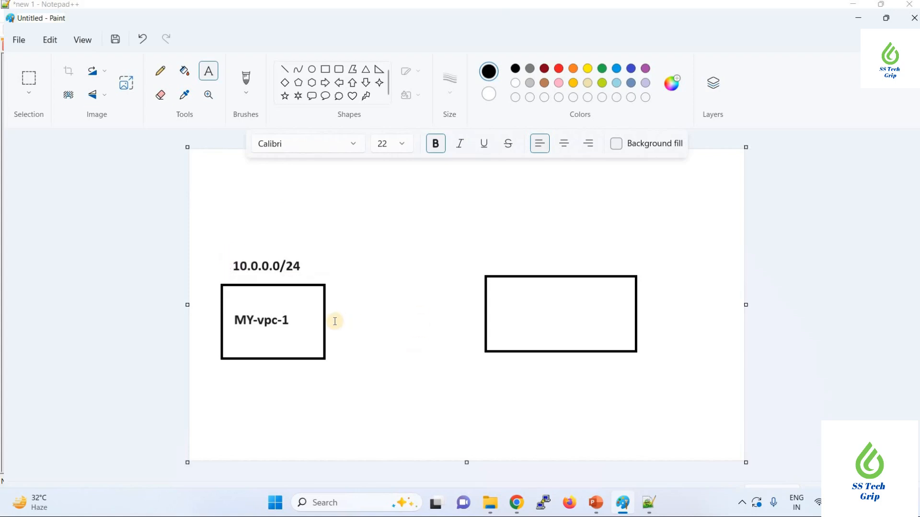
click(516, 307)
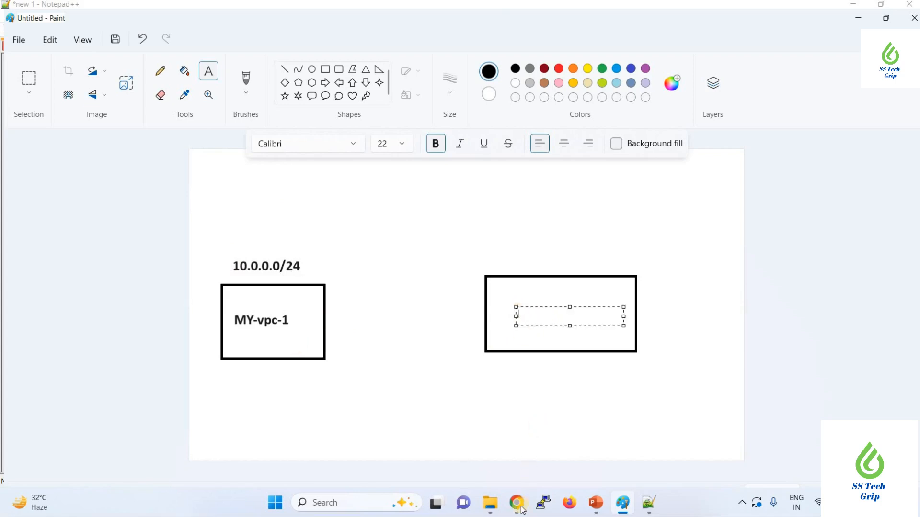
- Switch to the AWS console in Chrome and start creating a subnet in my-vpc-1
mouse_move(518, 509)
click(564, 433)
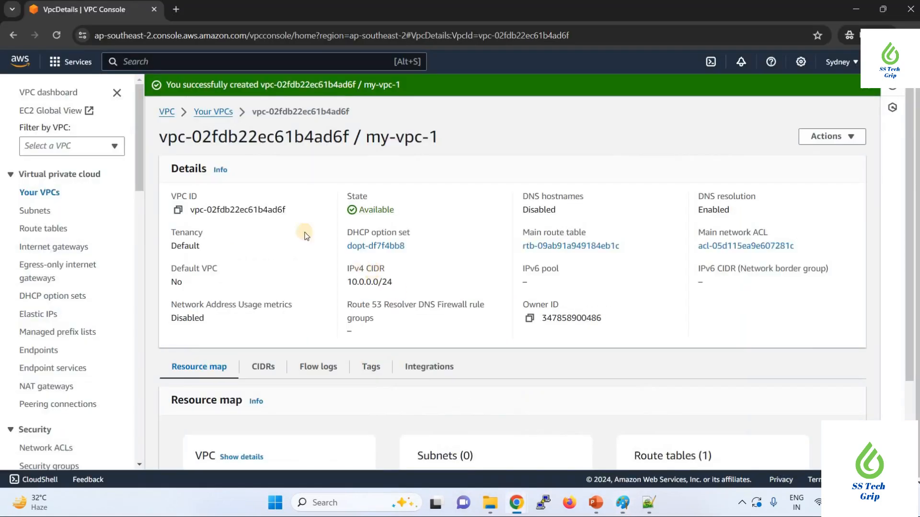
click(45, 212)
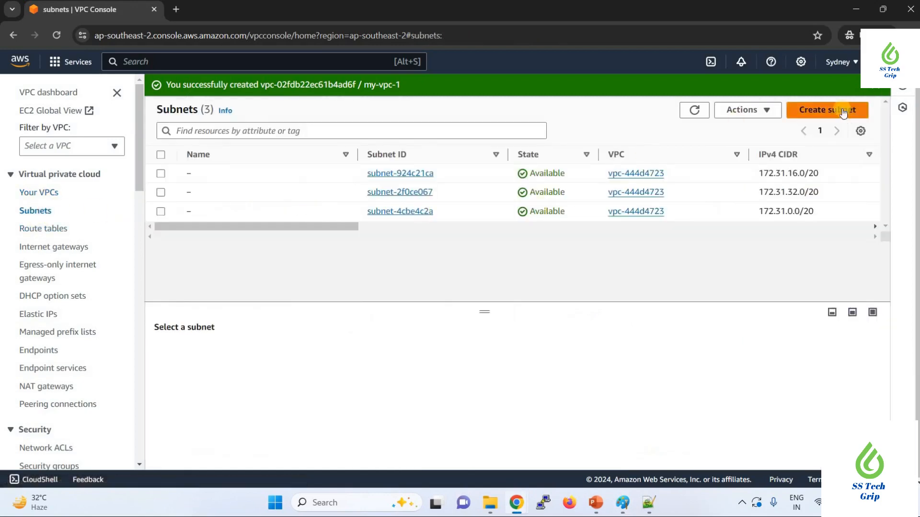
click(827, 110)
click(198, 209)
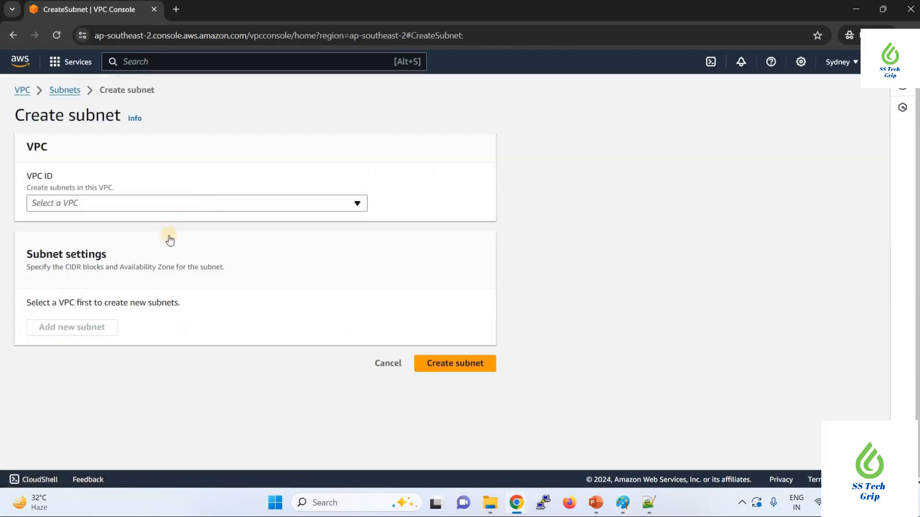
click(171, 241)
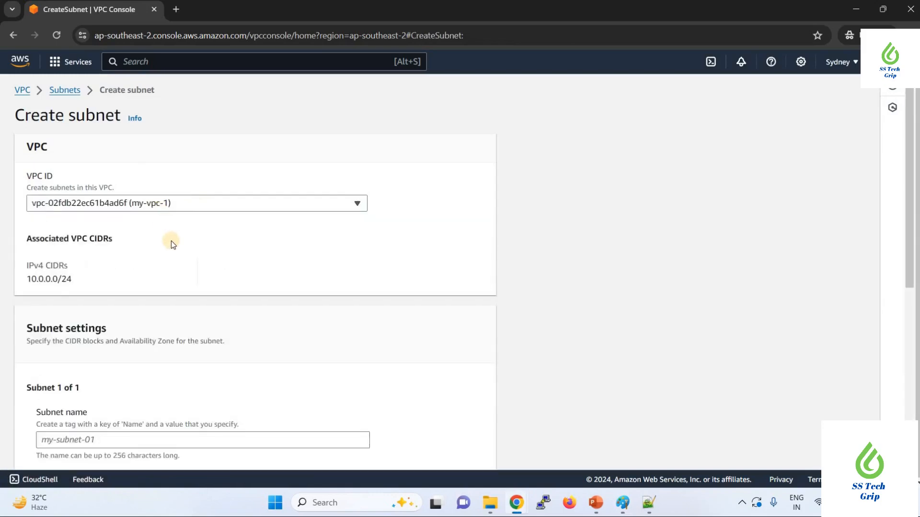
- Name the subnet my-vpc-1-subnet and leave its Availability Zone at No preference
scroll(171, 240, down, 4)
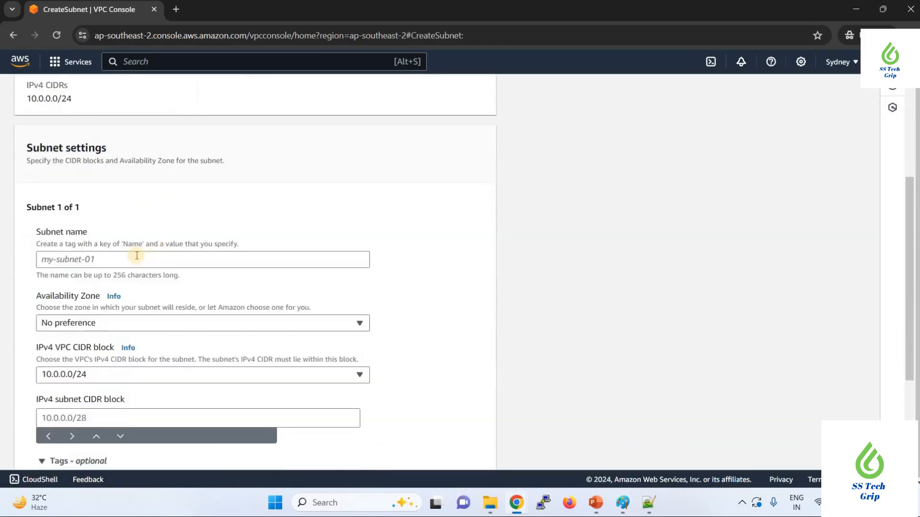
click(139, 255)
text(my-vpc-1-subnet)
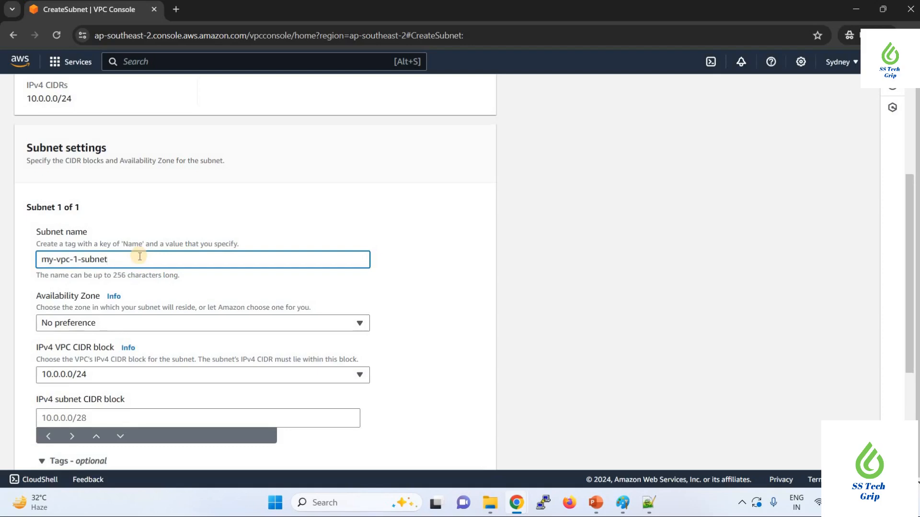
scroll(139, 257, down, 1)
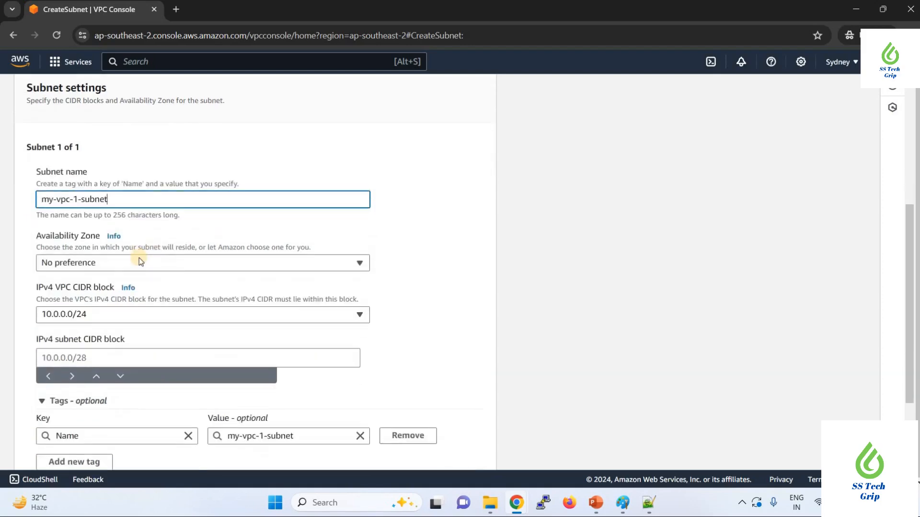
click(88, 262)
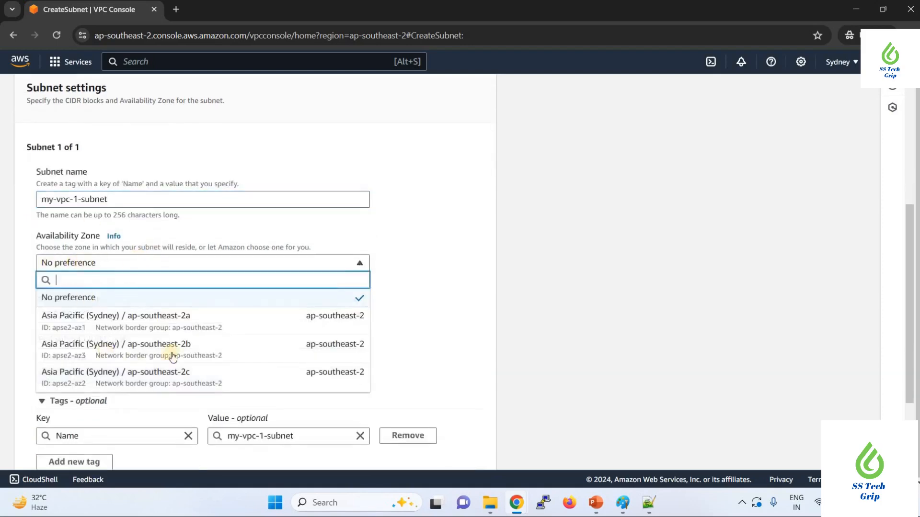
click(402, 291)
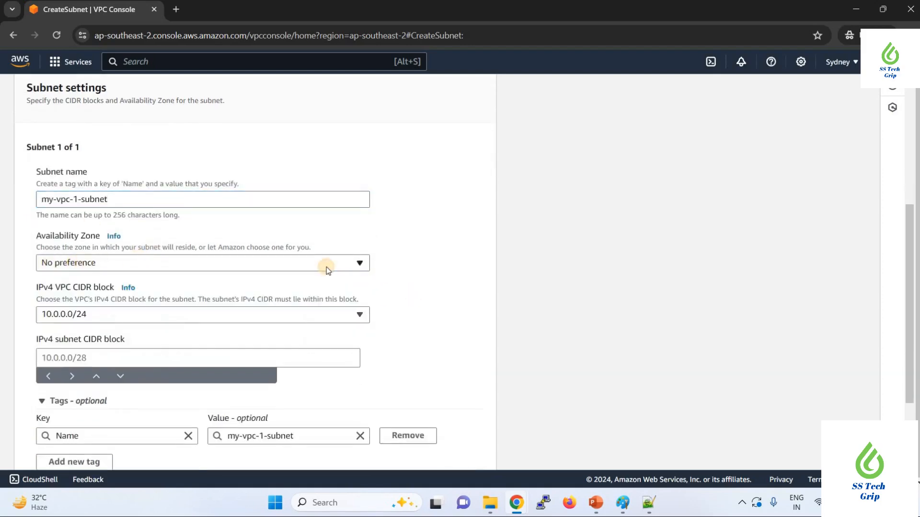
- Set the IPv4 subnet CIDR block to 10.0.0.0/28 and create the subnet
scroll(71, 225, down, 2)
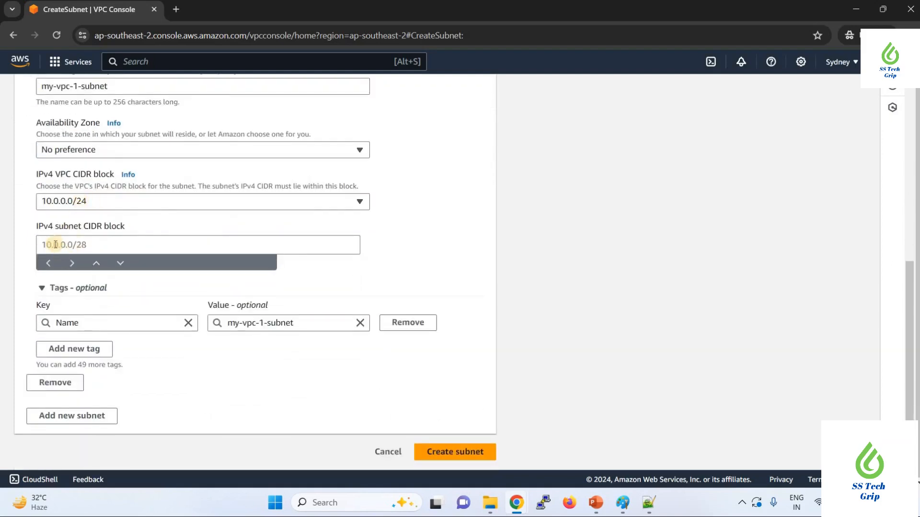
click(68, 224)
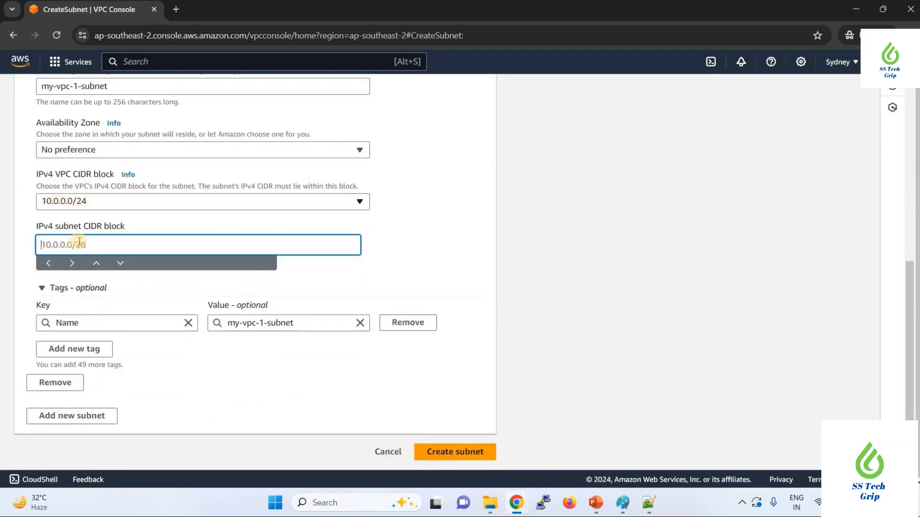
text(10.0.0.0/28)
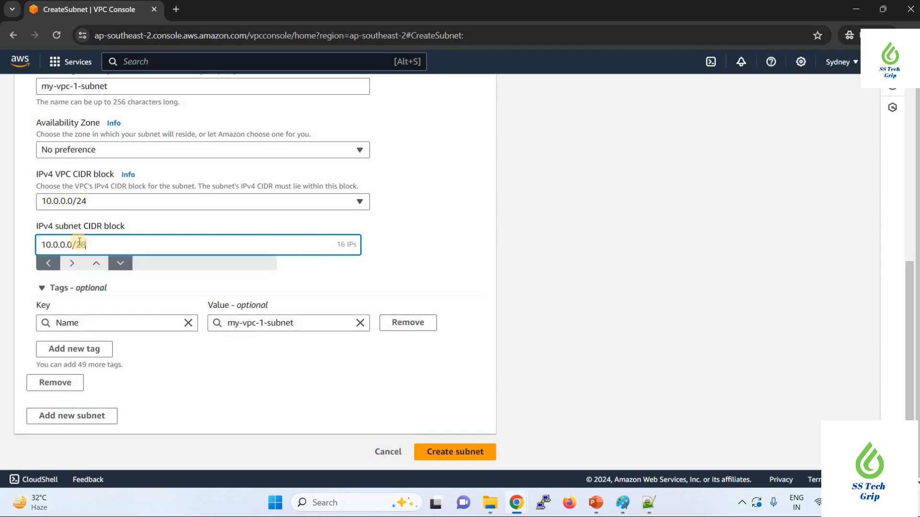
click(439, 453)
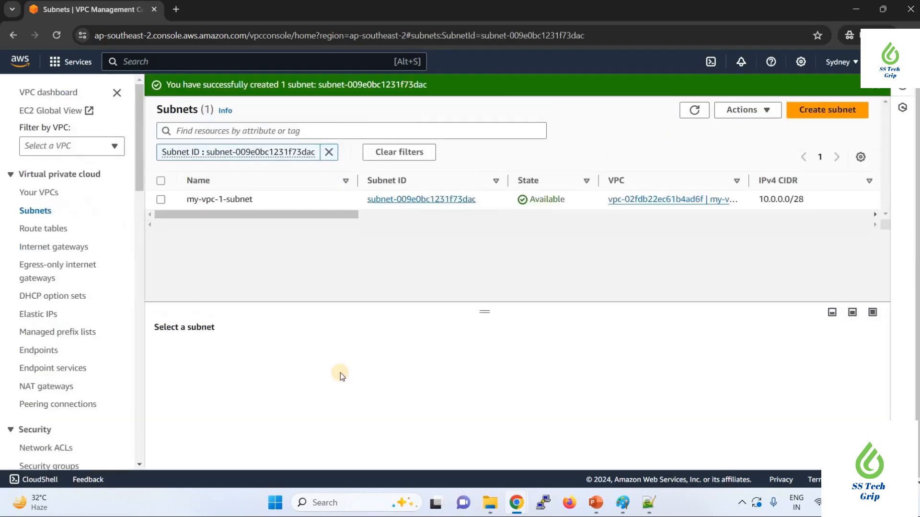
- Create an internet gateway with the name tag my-vpc-1-IG
click(54, 246)
click(830, 88)
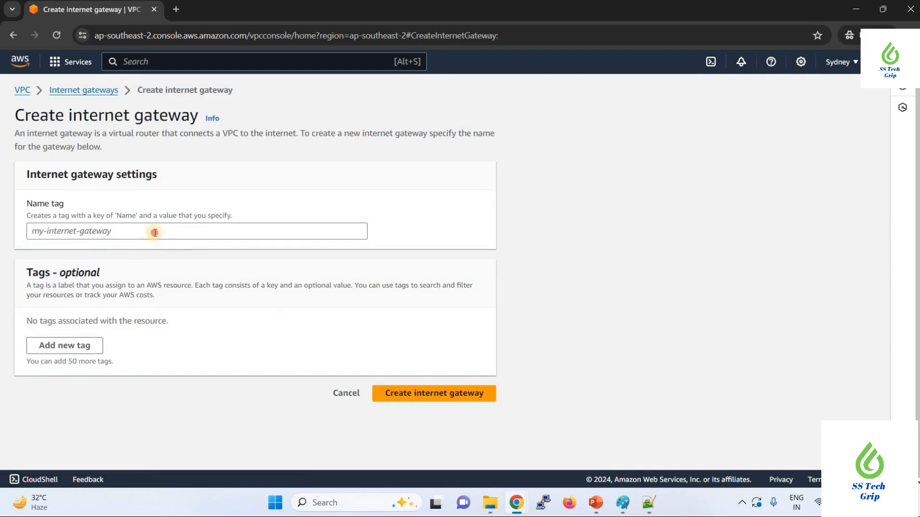
click(154, 233)
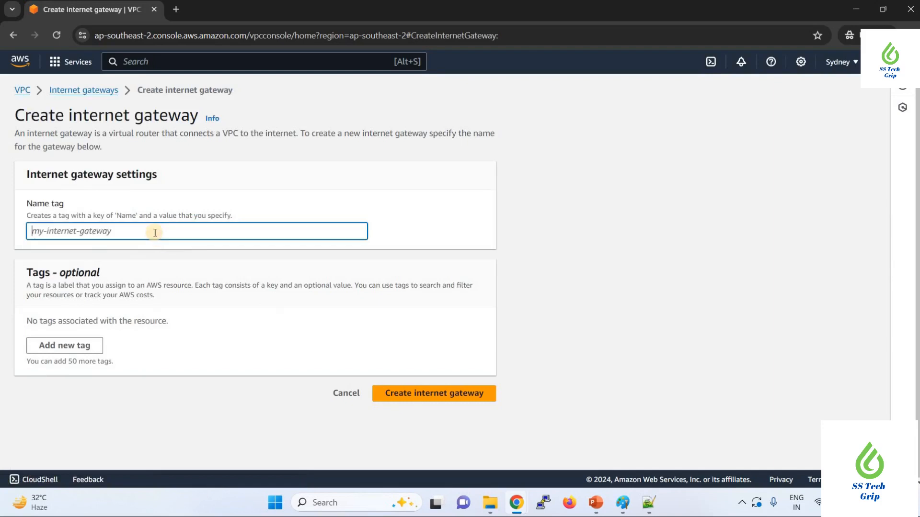
text(my-vpx)
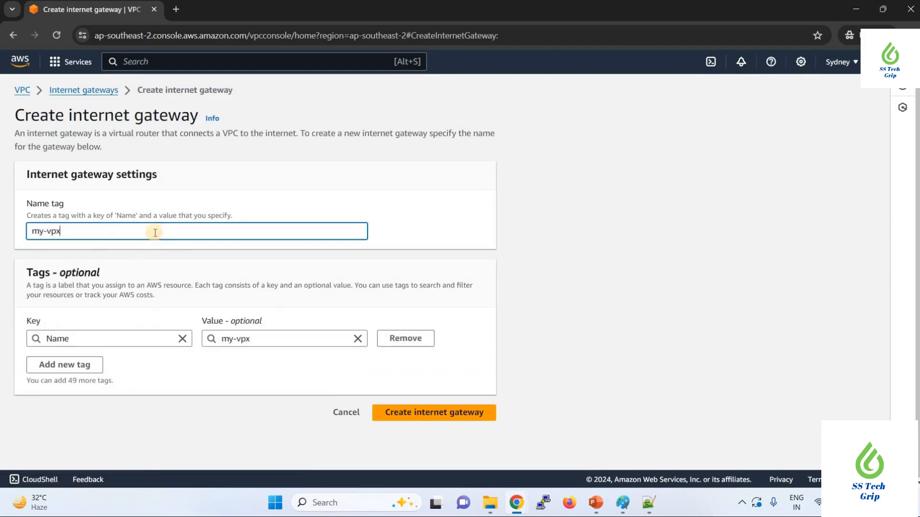
key(BackSpace)
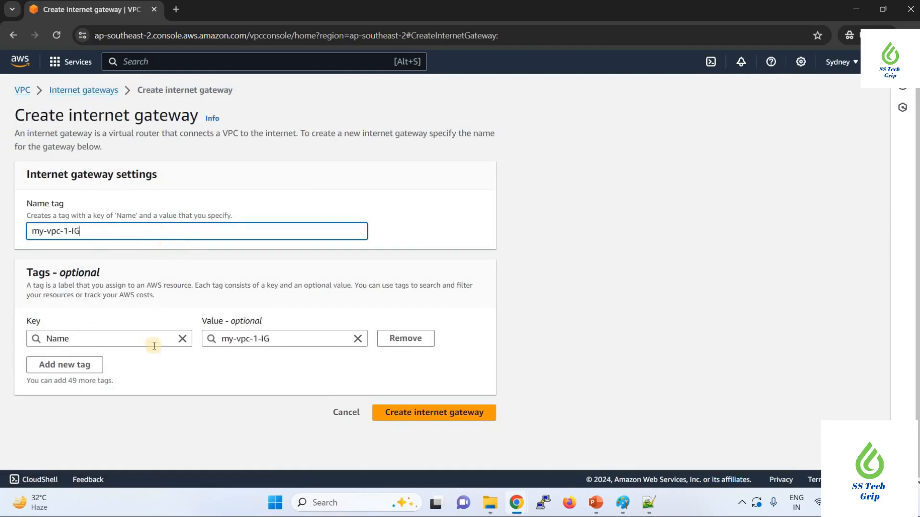
click(432, 407)
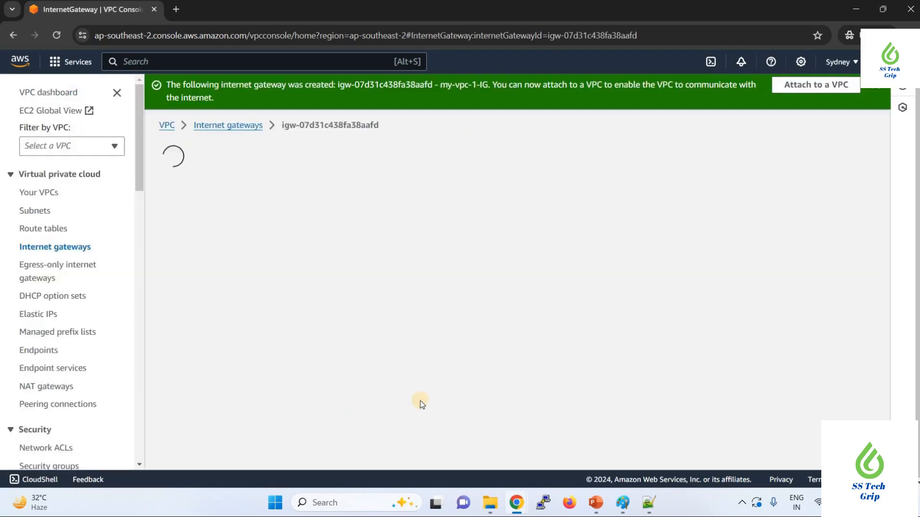
- Attach the internet gateway my-vpc-1-IG to the VPC my-vpc-1
click(816, 85)
click(95, 235)
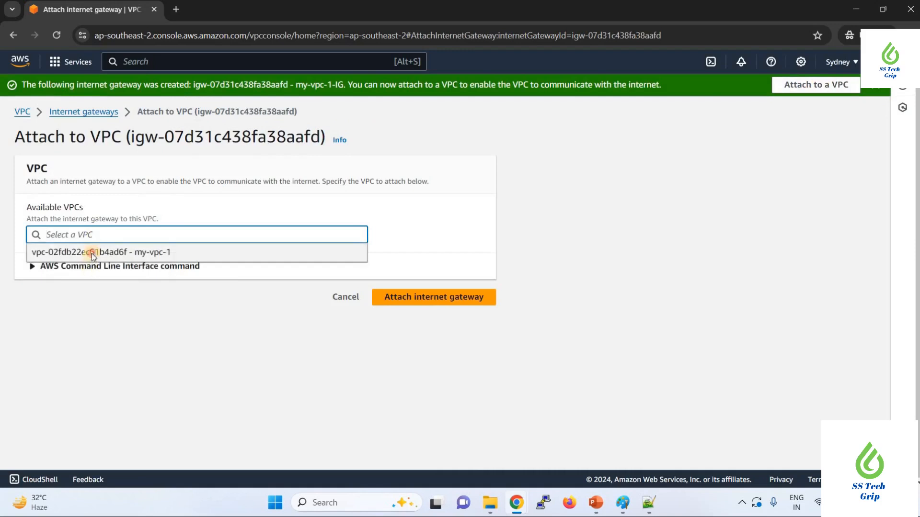
click(91, 253)
click(399, 297)
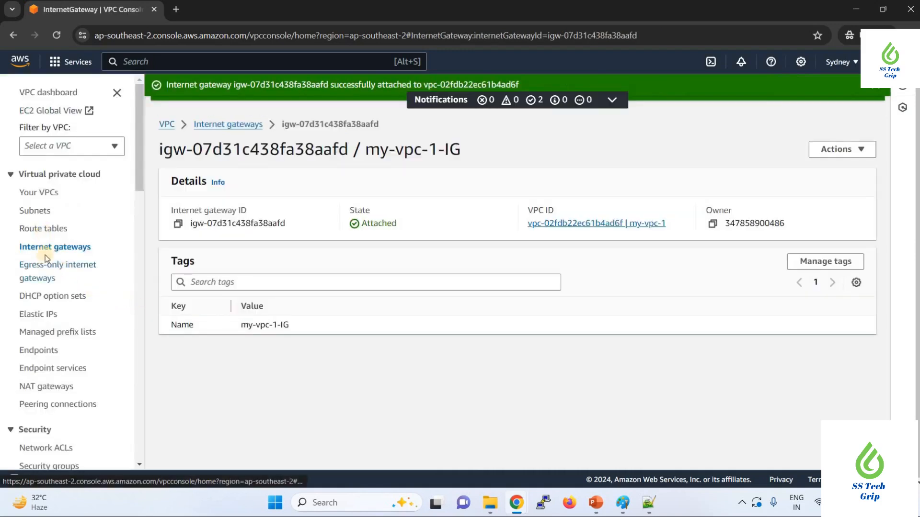
- Start a new route table and name it my-vpc-1-RT
click(51, 230)
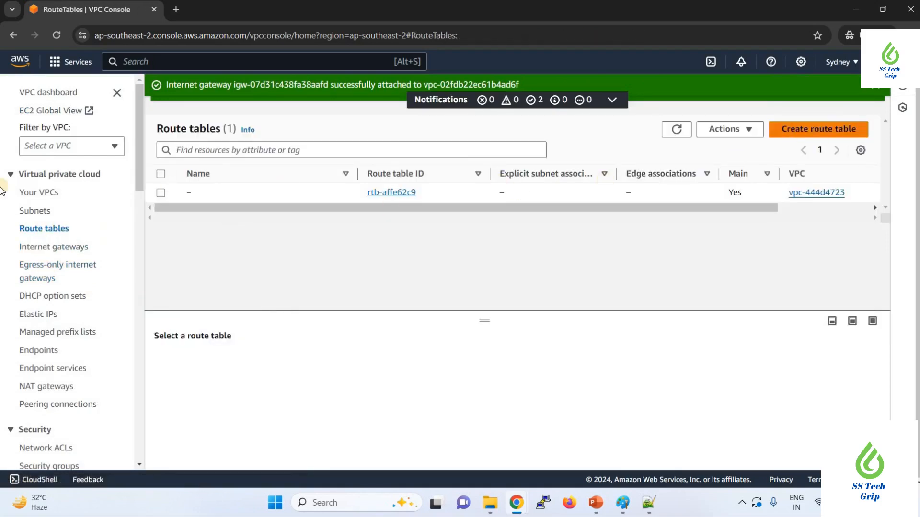
click(793, 130)
click(177, 232)
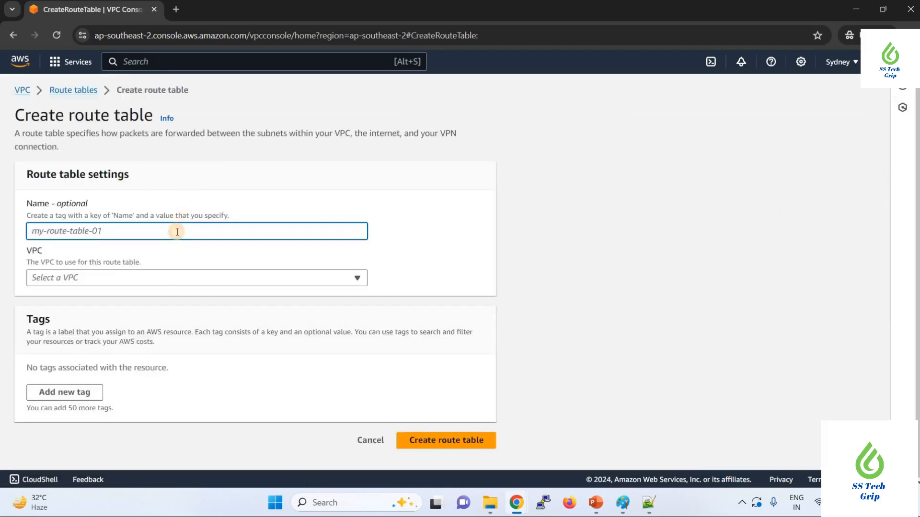
text(M)
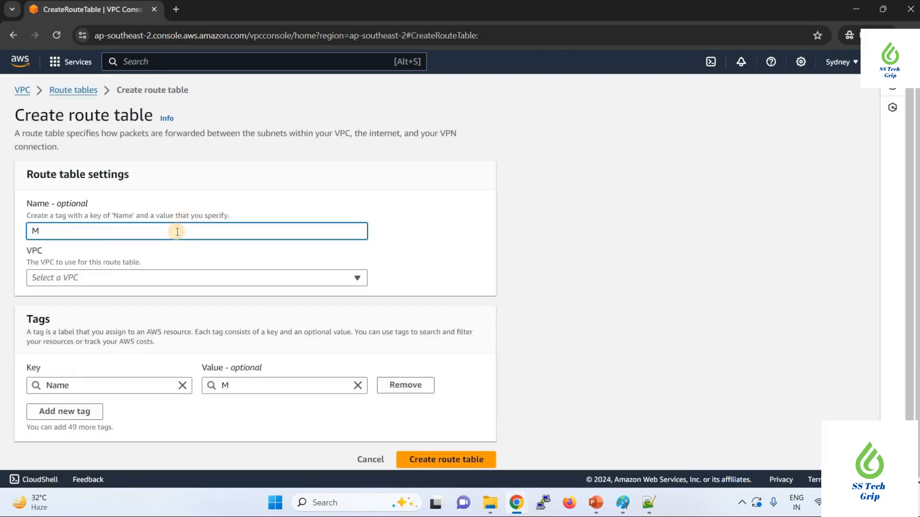
text(Y)
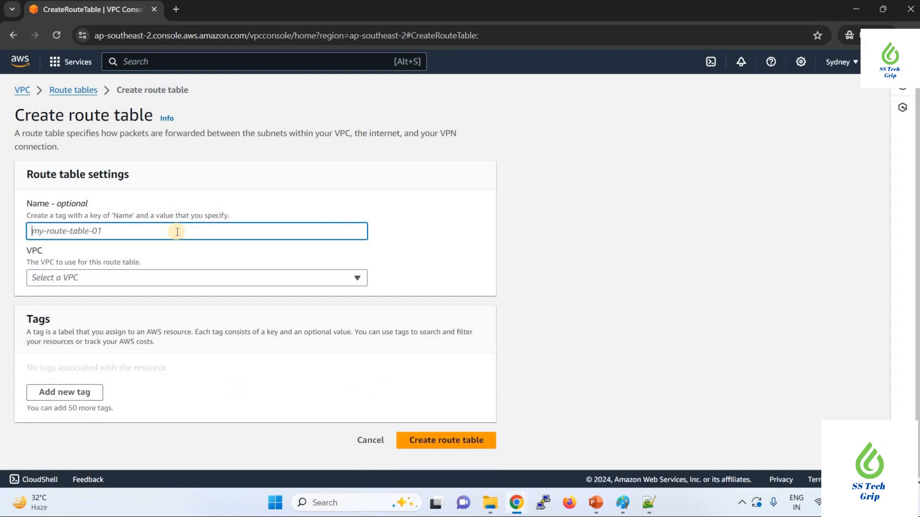
key(BackSpace)
key(BackSpace)
key(BackSpace)
text(my-vpc-)
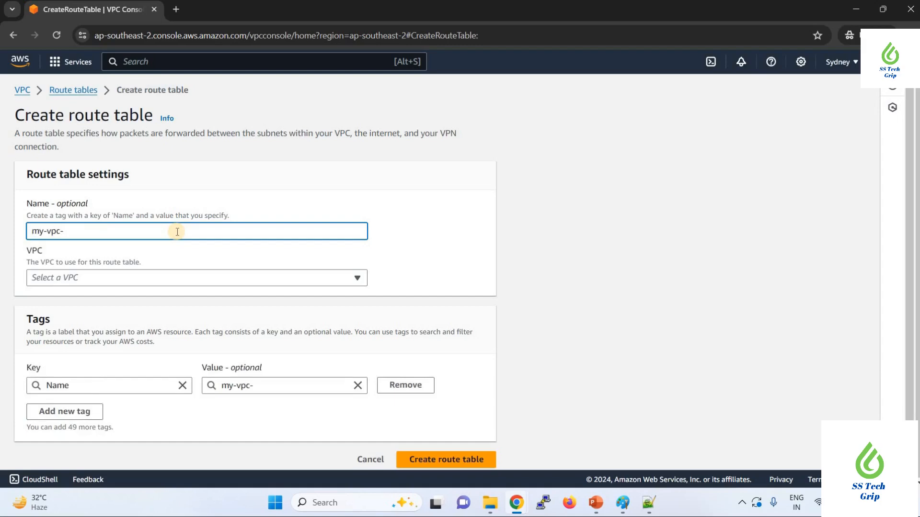
text(1-RT)
- Assign the route table to the VPC my-vpc-1 and create it
click(159, 277)
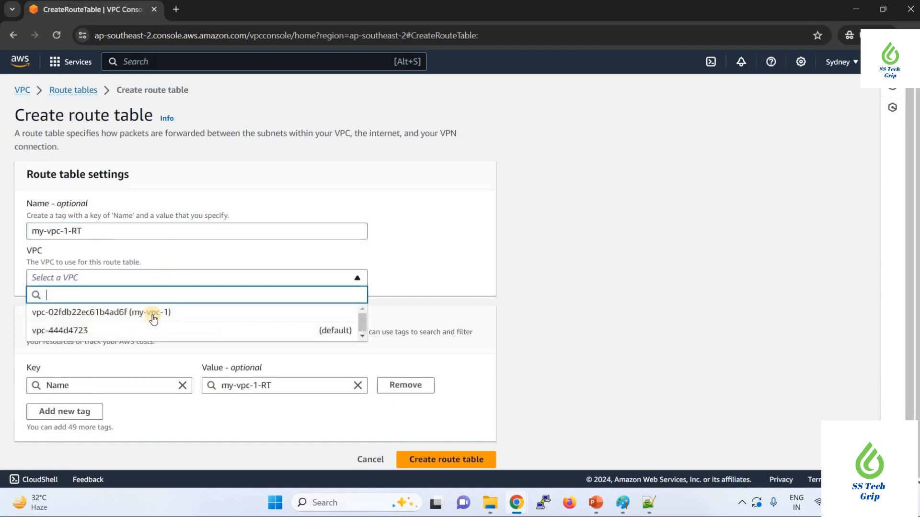
click(153, 312)
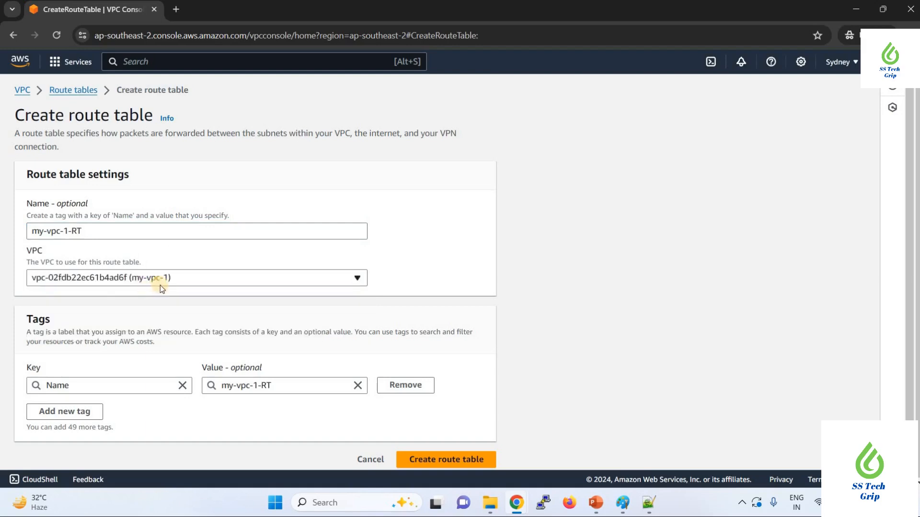
scroll(268, 373, down, 1)
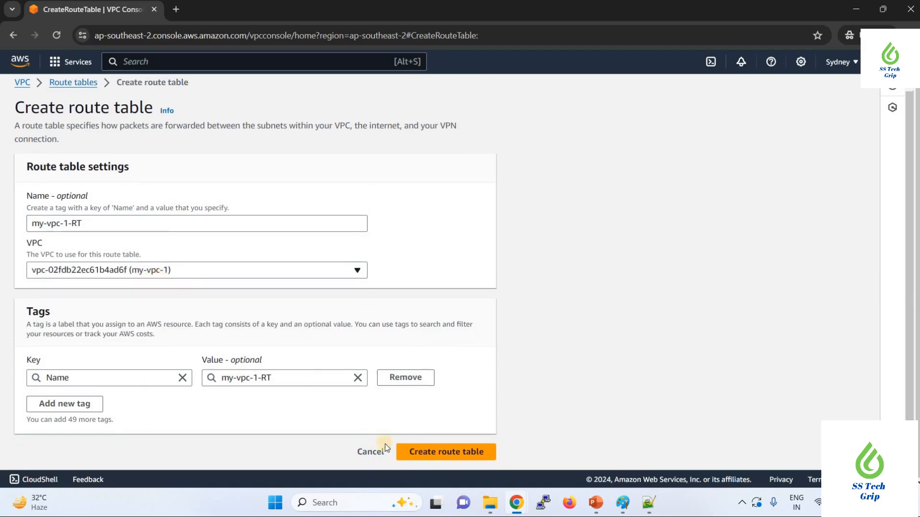
click(450, 455)
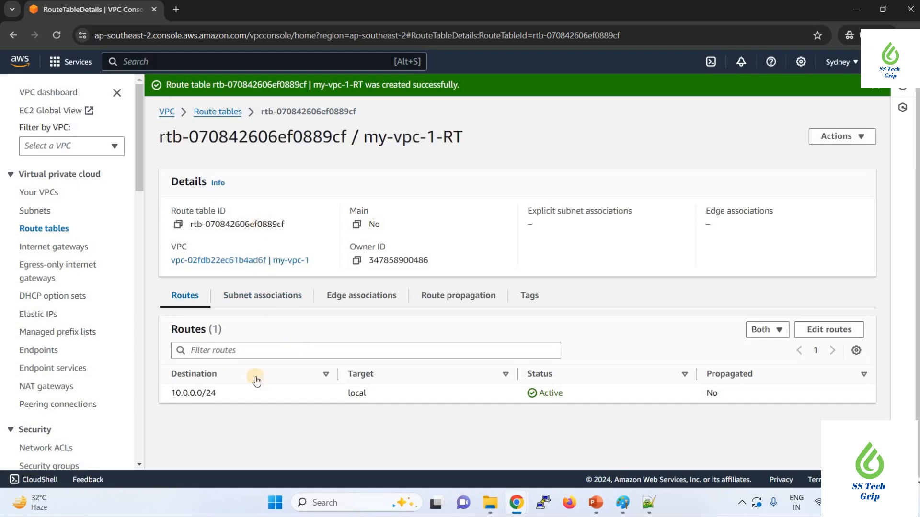
- Associate the subnet my-vpc-1-subnet explicitly with the route table my-vpc-1-RT and save the association
click(262, 295)
scroll(736, 264, down, 2)
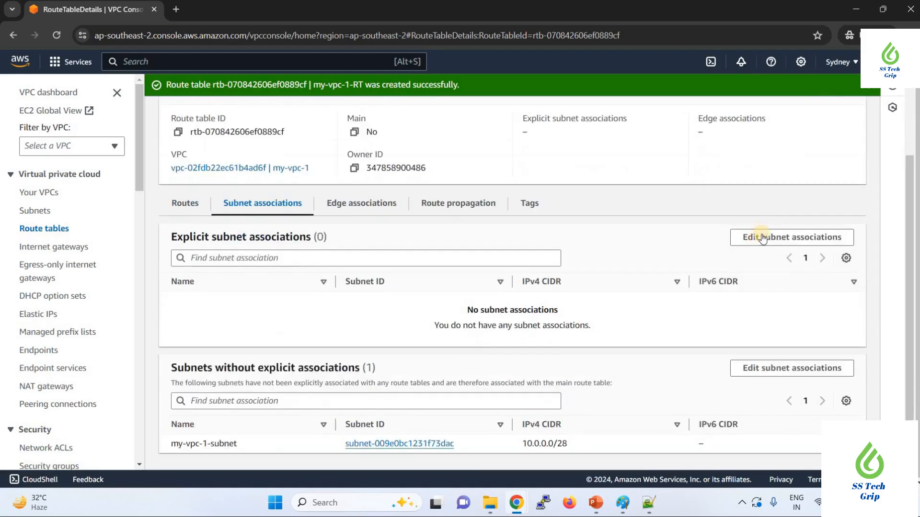
click(763, 239)
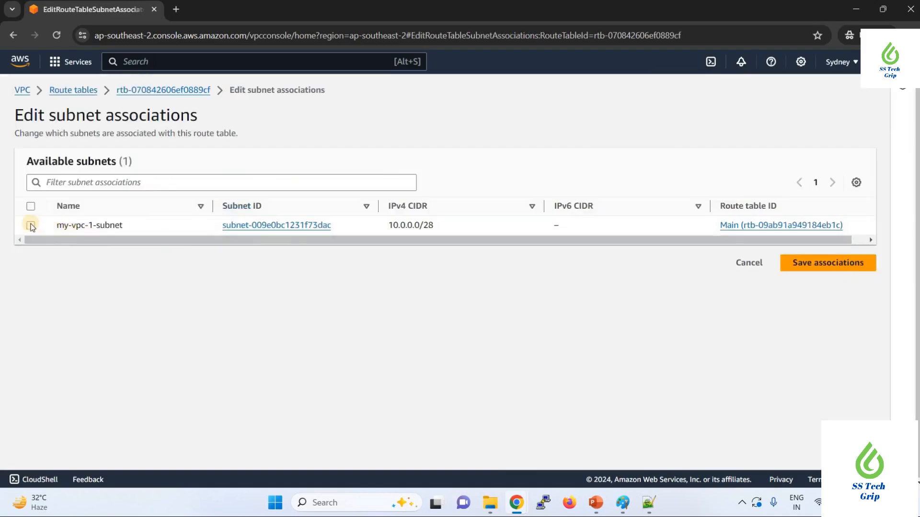
click(31, 225)
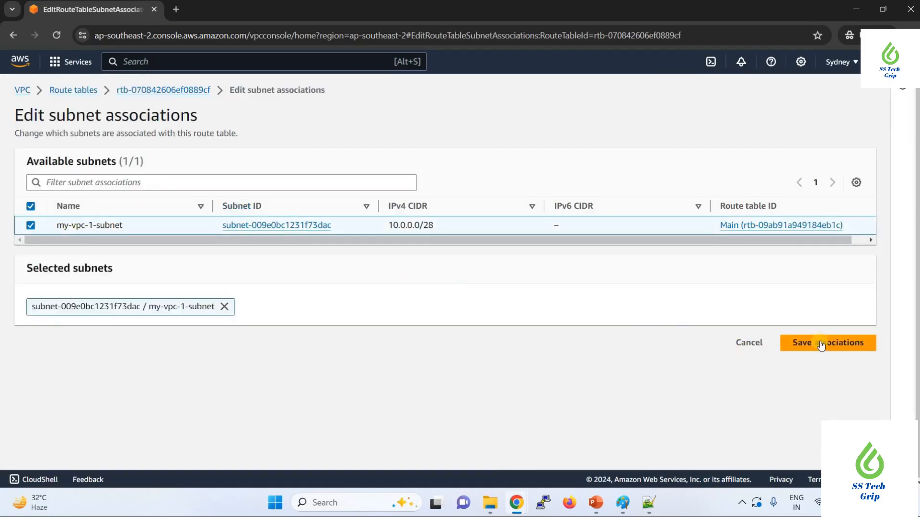
click(821, 347)
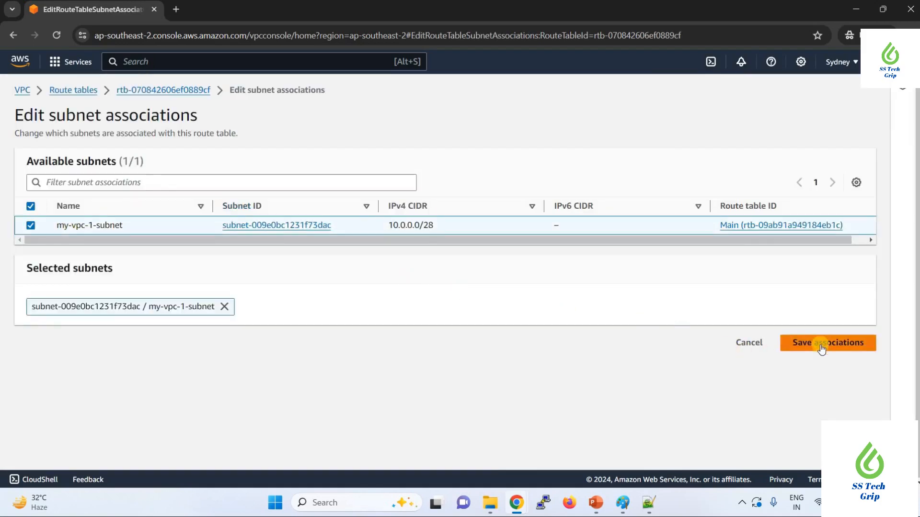
click(820, 344)
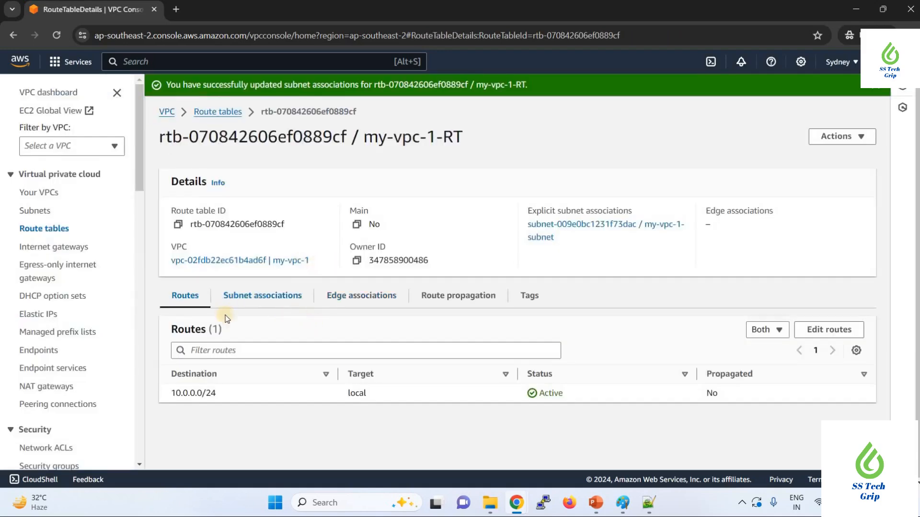
- Add a route to my-vpc-1-RT with destination 0.0.0.0/0 and the internet gateway my-vpc-1-IG as target, and save it
click(795, 330)
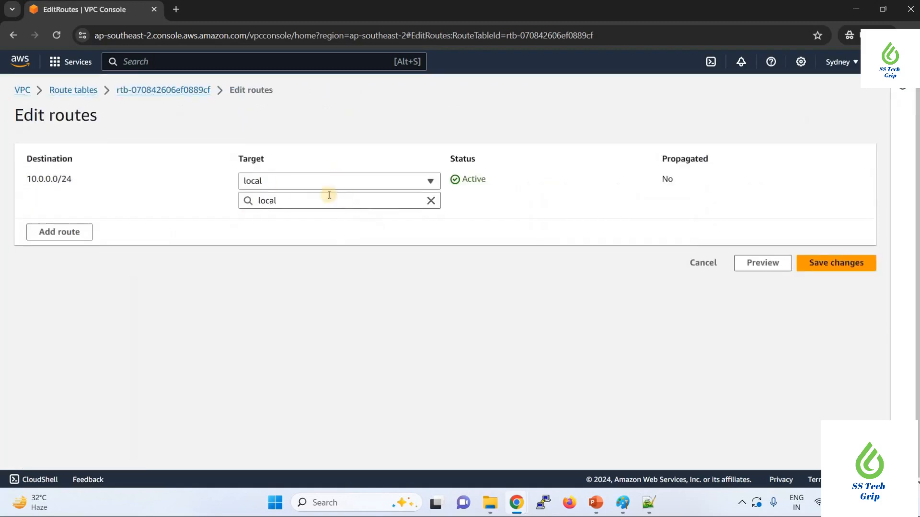
click(85, 239)
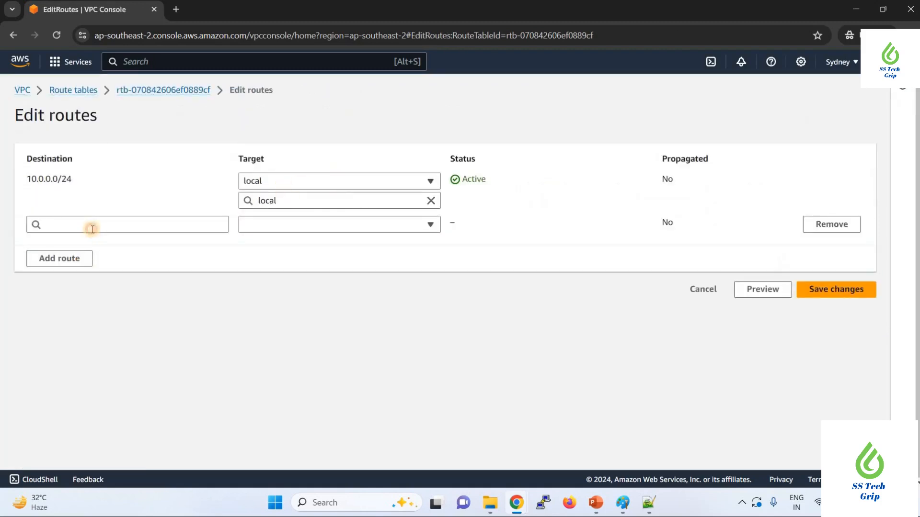
click(90, 230)
click(76, 241)
click(337, 230)
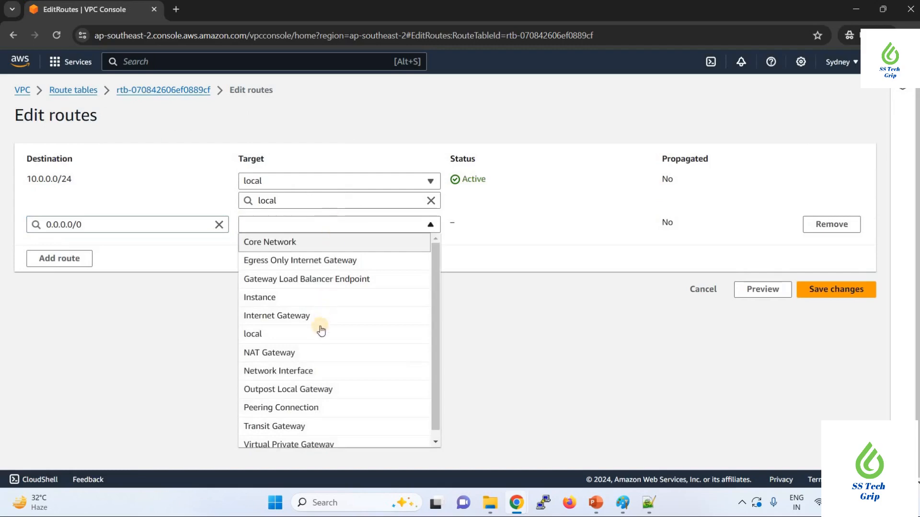
click(312, 315)
click(304, 244)
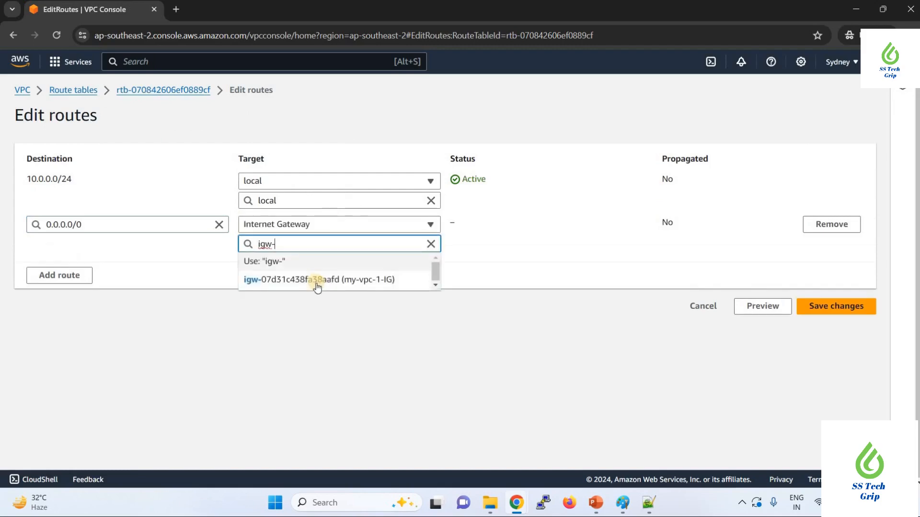
click(316, 283)
click(830, 312)
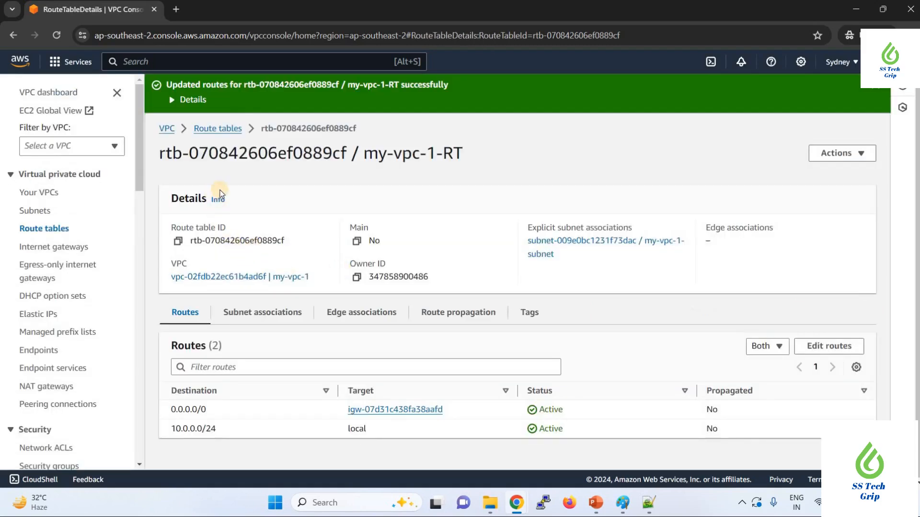
- Start a new VPC with the VPC only option and the name tag my-vpc-2
click(44, 93)
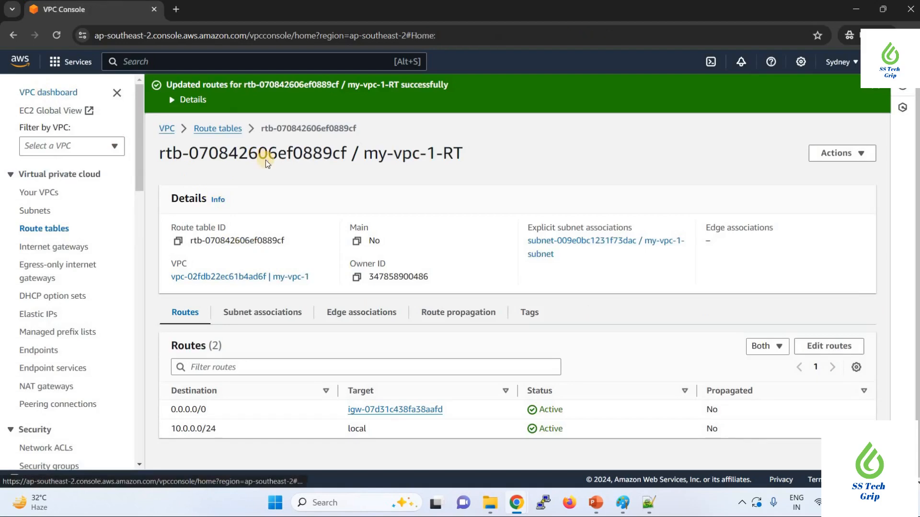
click(207, 138)
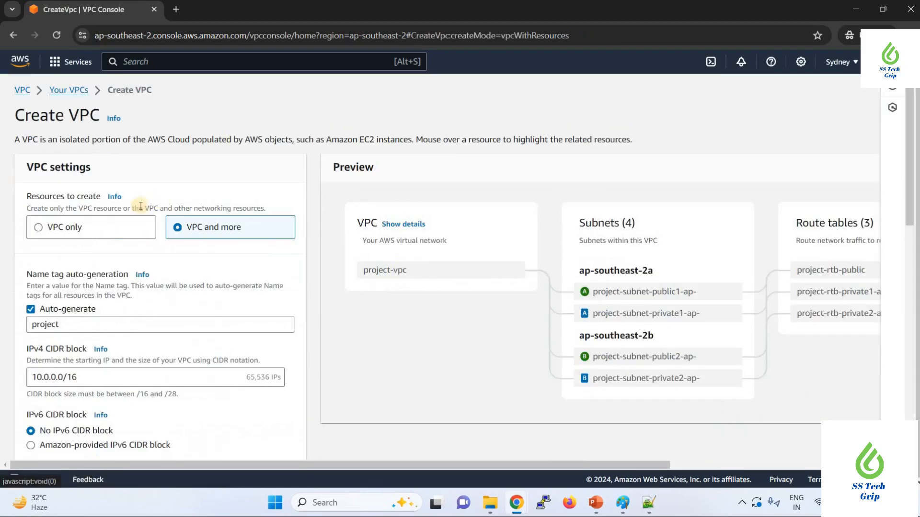
click(97, 228)
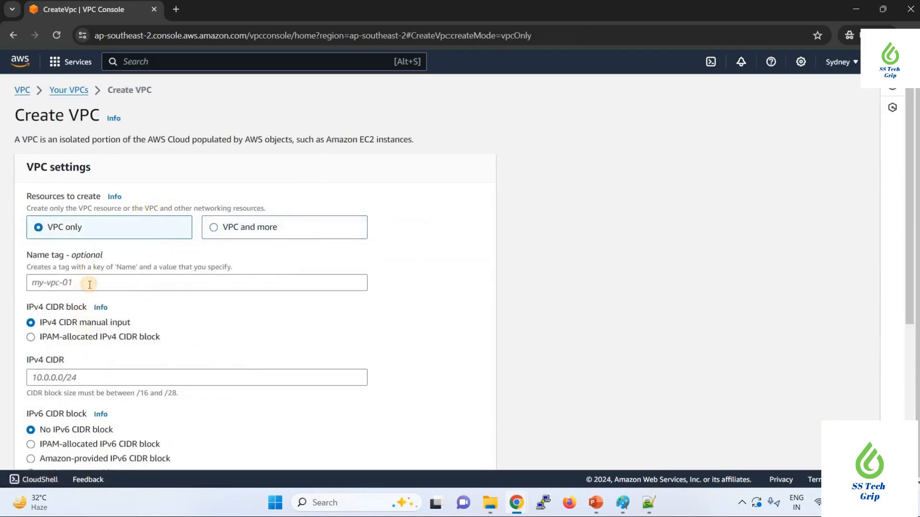
click(89, 284)
text(MY)
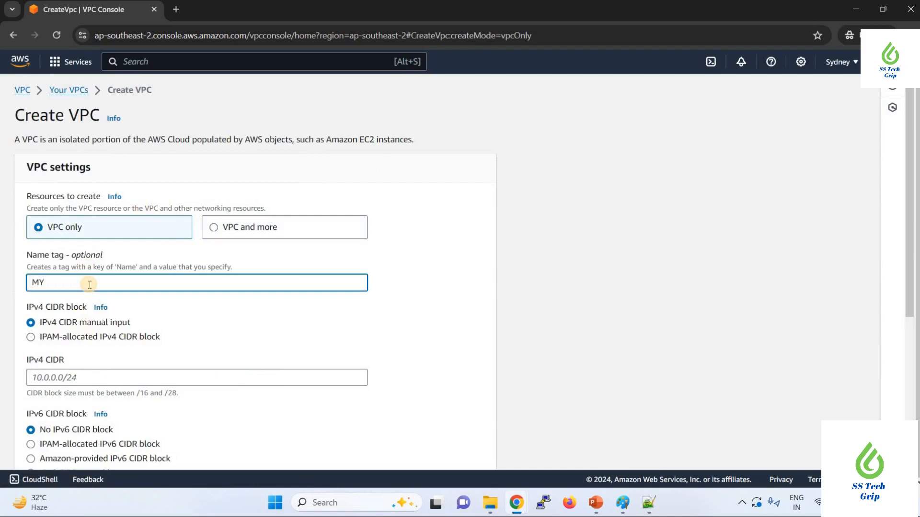
key(BackSpace)
key(BackSpace)
text(my-vpc-2)
- Set the IPv4 CIDR of my-vpc-2 to 10.0.2.0/24 and create the VPC
scroll(86, 289, down, 2)
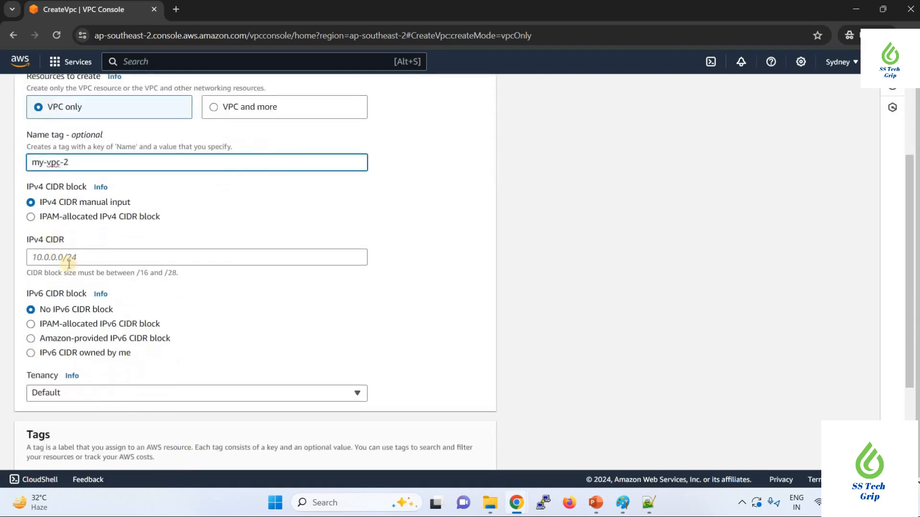
click(80, 257)
text(10.0.2.0/24)
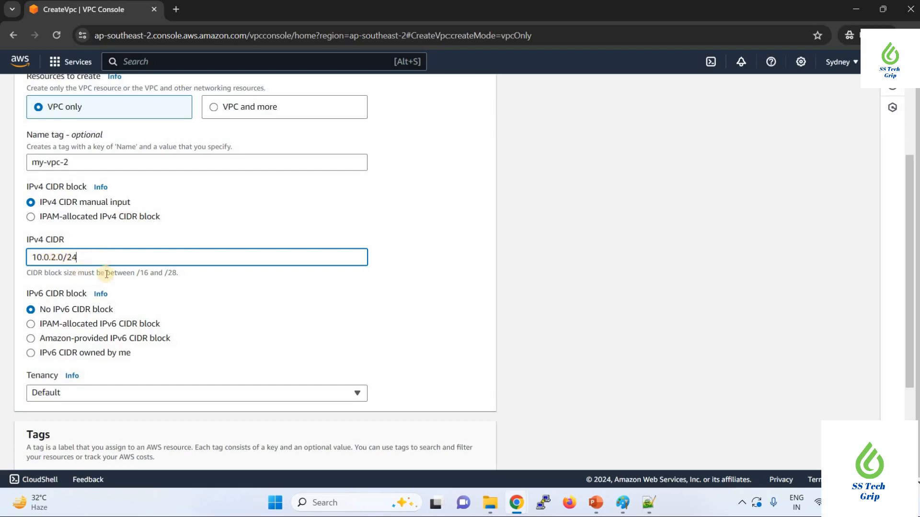
scroll(115, 318, down, 1)
scroll(457, 451, down, 1)
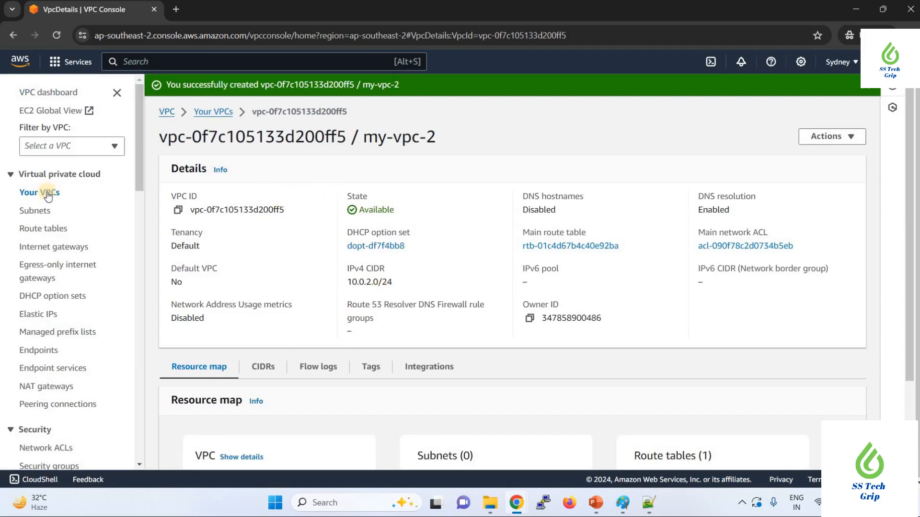
- Copy the IPv4 CIDR 10.0.2.0/24 of my-vpc-2 from the VPC list into its line of the Notepad++ notes
scroll(252, 167, down, 2)
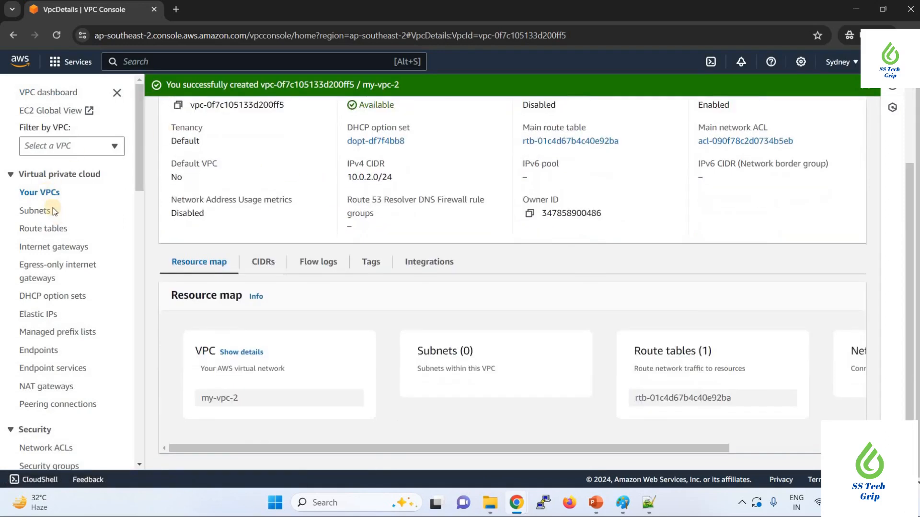
click(43, 192)
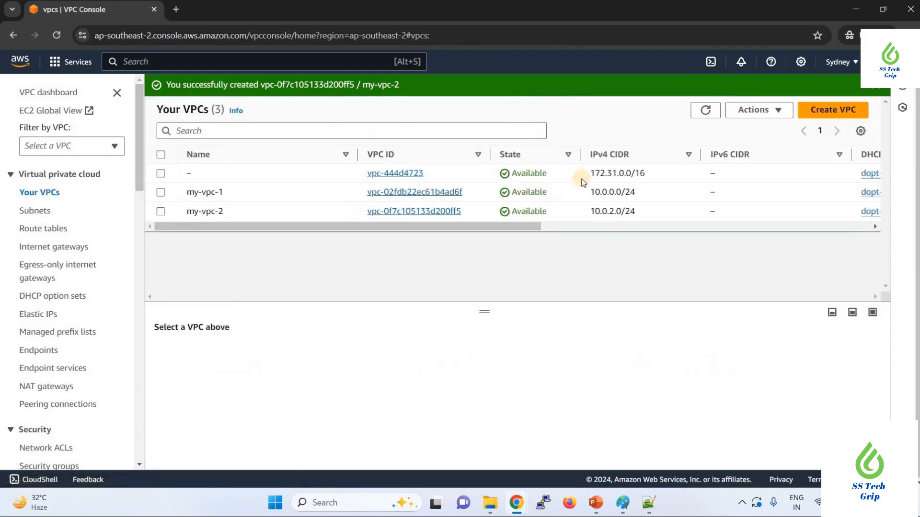
triple_click(672, 211)
key(ctrl+c)
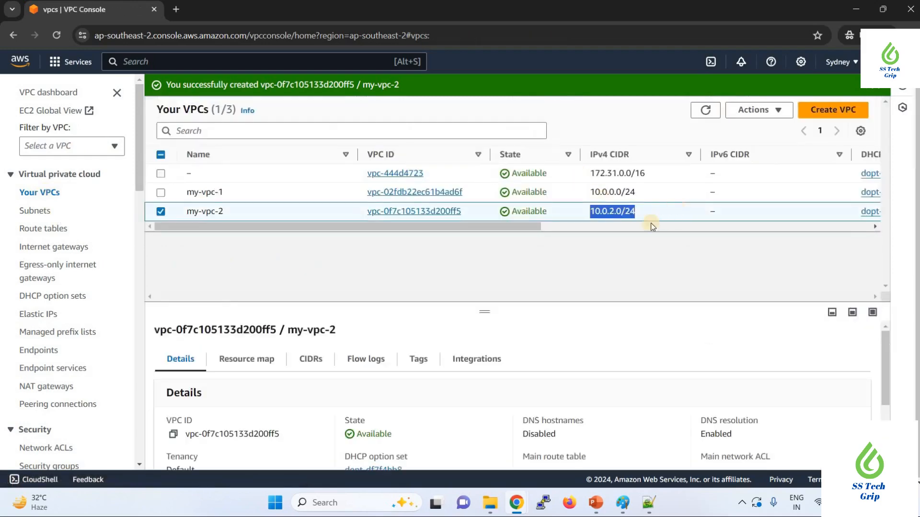
mouse_move(648, 503)
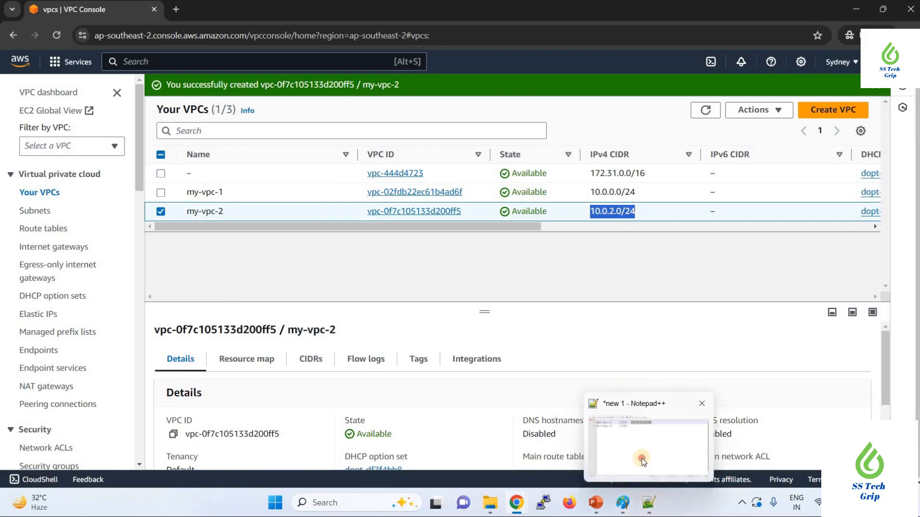
click(642, 458)
click(335, 91)
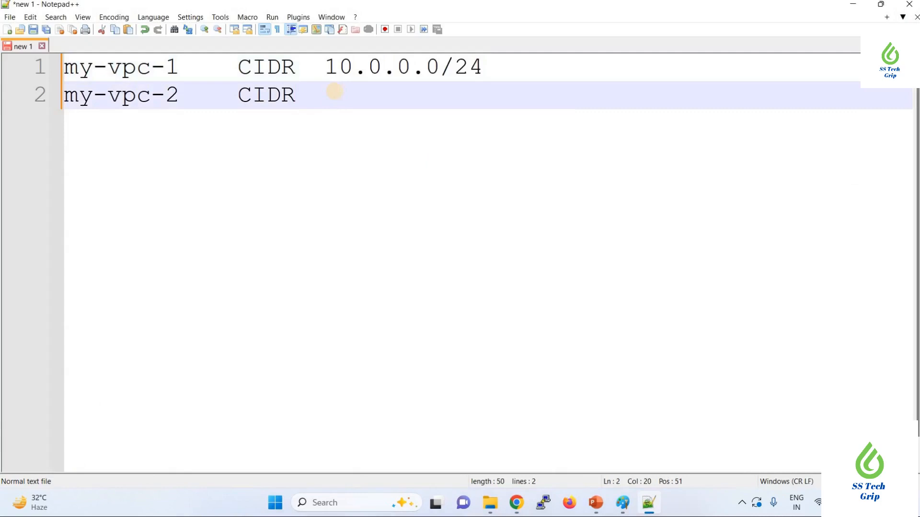
text(10.0.2.0/24)
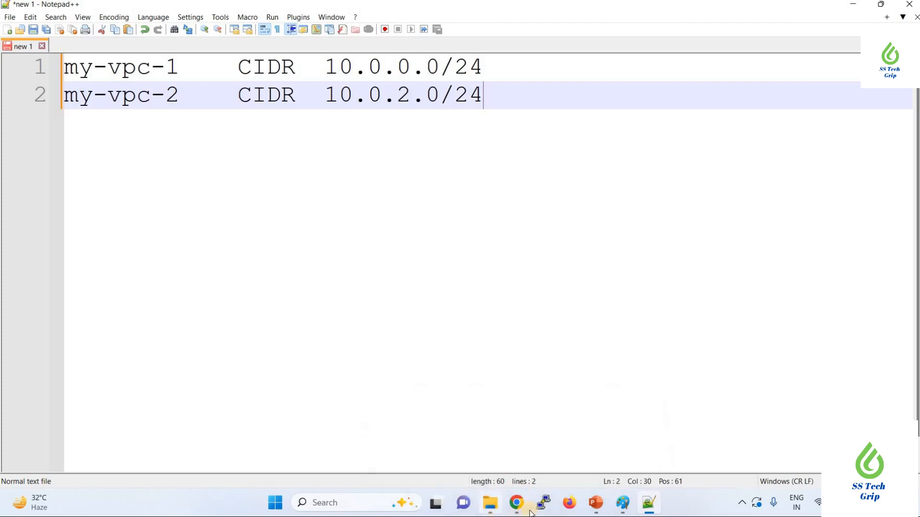
- Switch to the Paint diagram and label the empty second box My-vpc-2
mouse_move(525, 507)
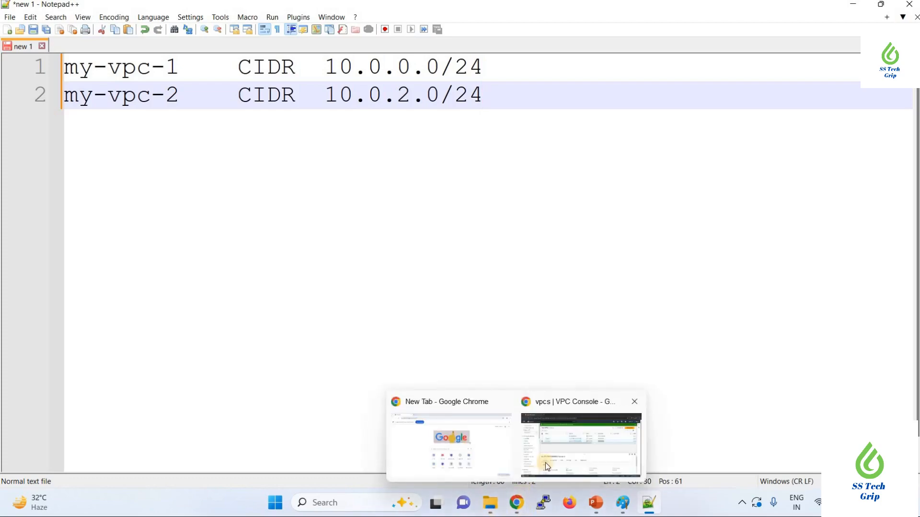
mouse_move(546, 462)
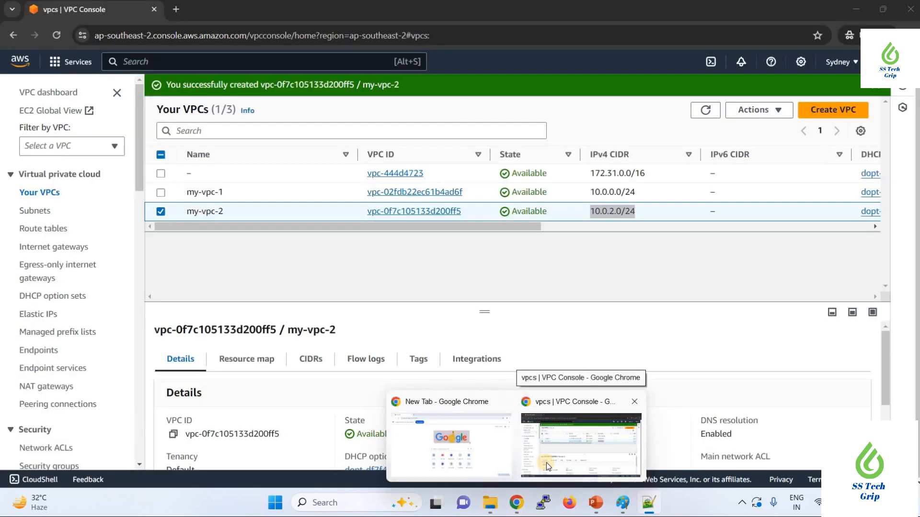
mouse_move(622, 502)
click(619, 429)
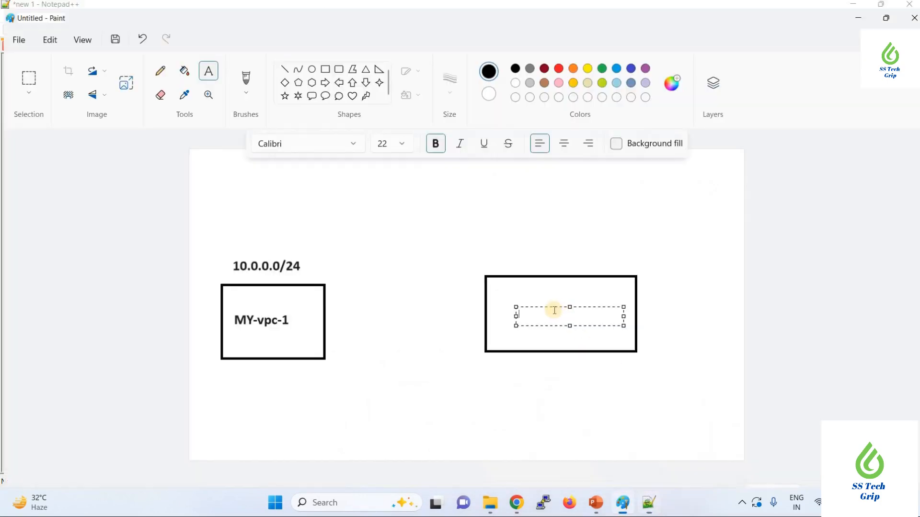
text(My-)
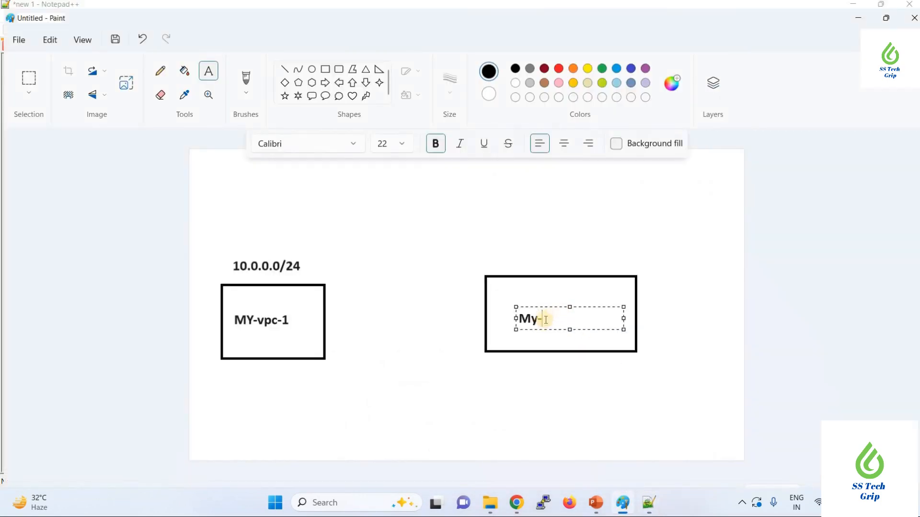
text(vpc-2)
click(528, 249)
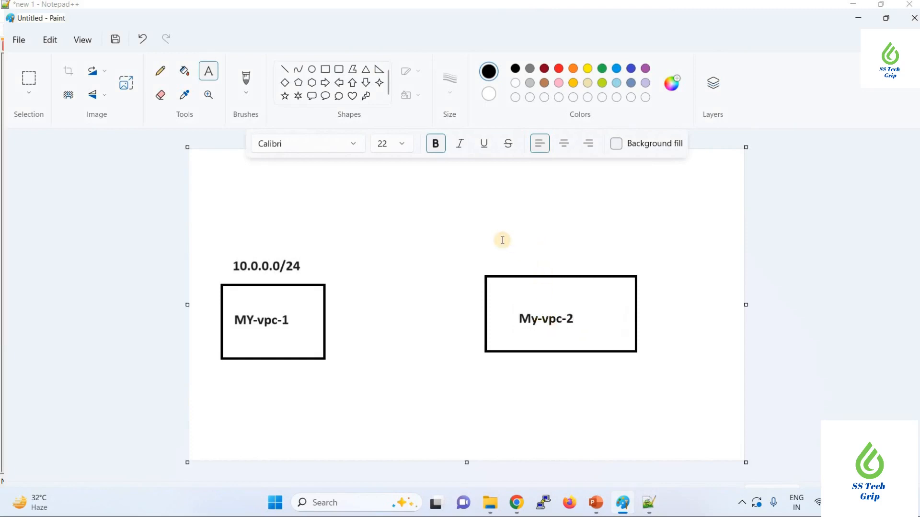
- Paste the CIDR 10.0.2.0/24 as a text label above the My-vpc-2 box
click(509, 249)
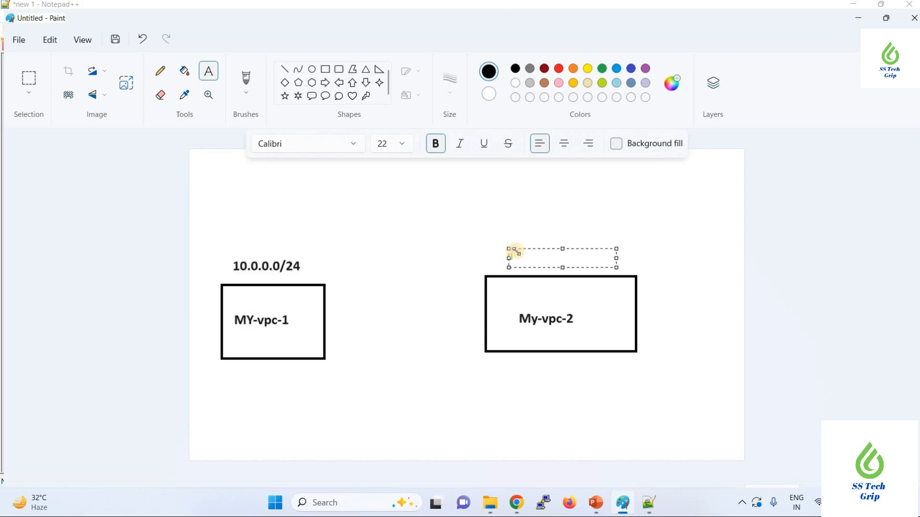
key(ctrl+v)
click(673, 251)
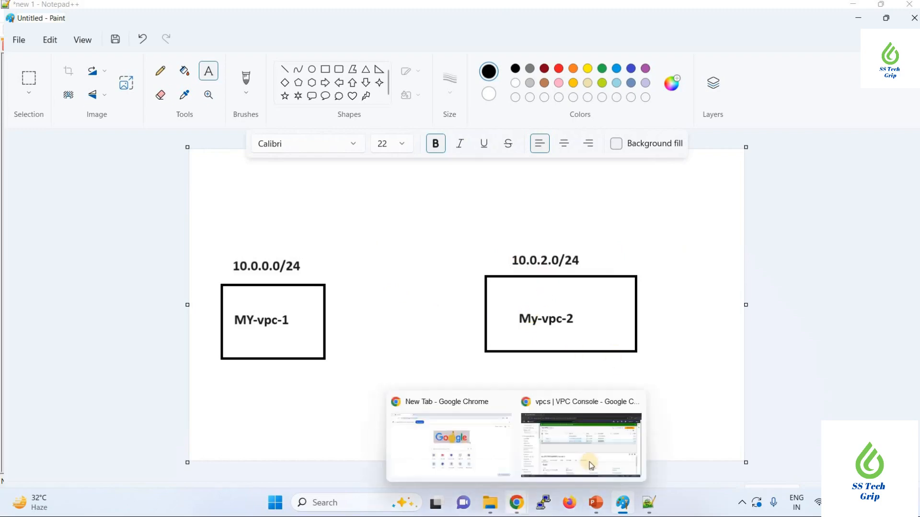
- In the AWS VPC console, start a new subnet in my-vpc-2 with the name my-vpc-2-subnet
click(581, 443)
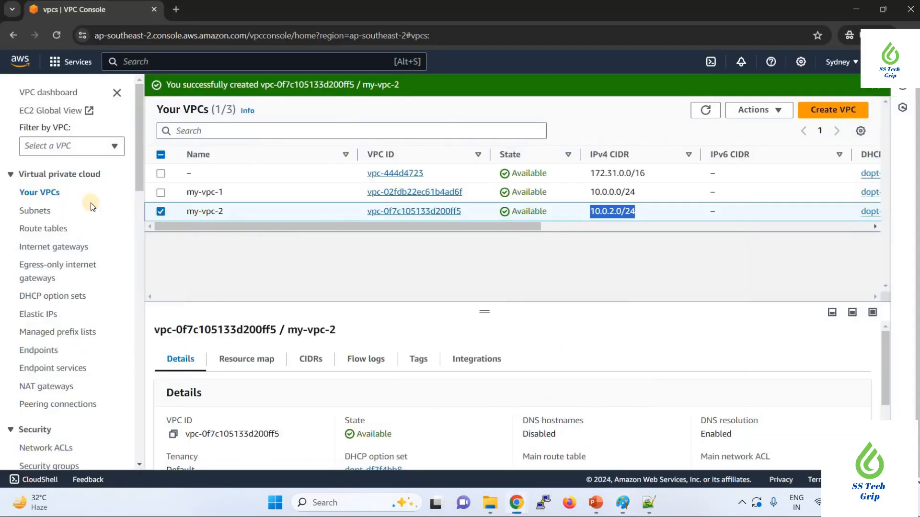
click(38, 213)
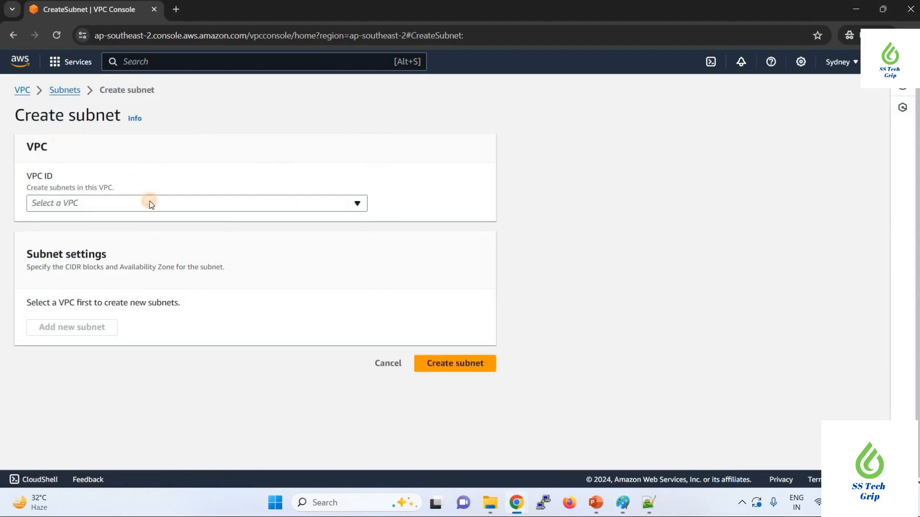
click(148, 203)
click(120, 265)
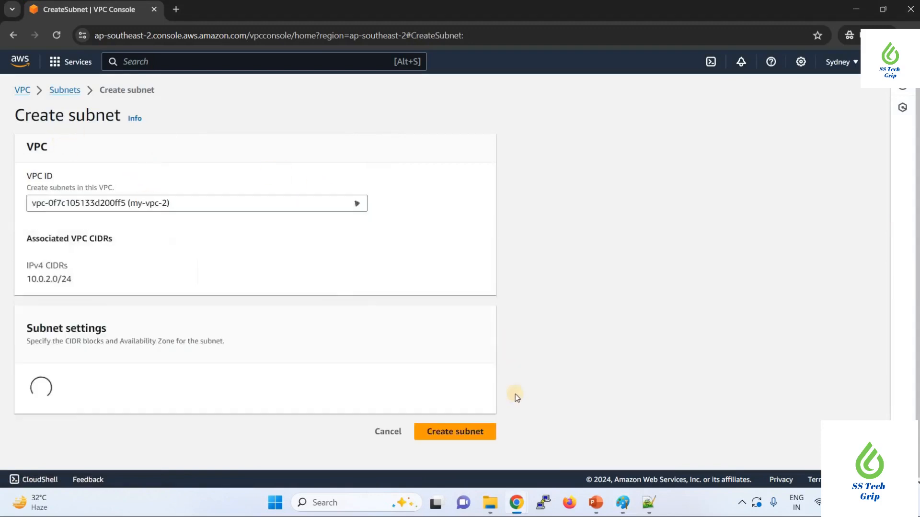
scroll(242, 300, down, 5)
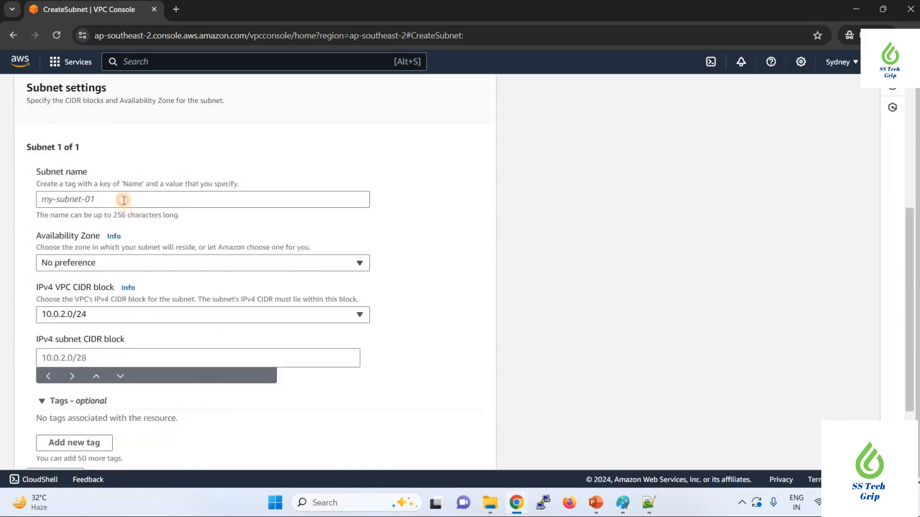
click(123, 200)
text(my-)
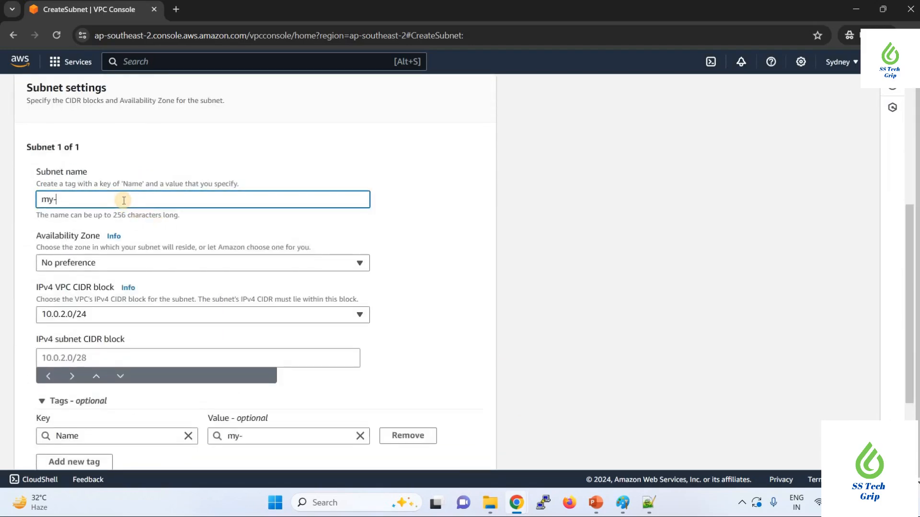
text(vpc-2-subnet)
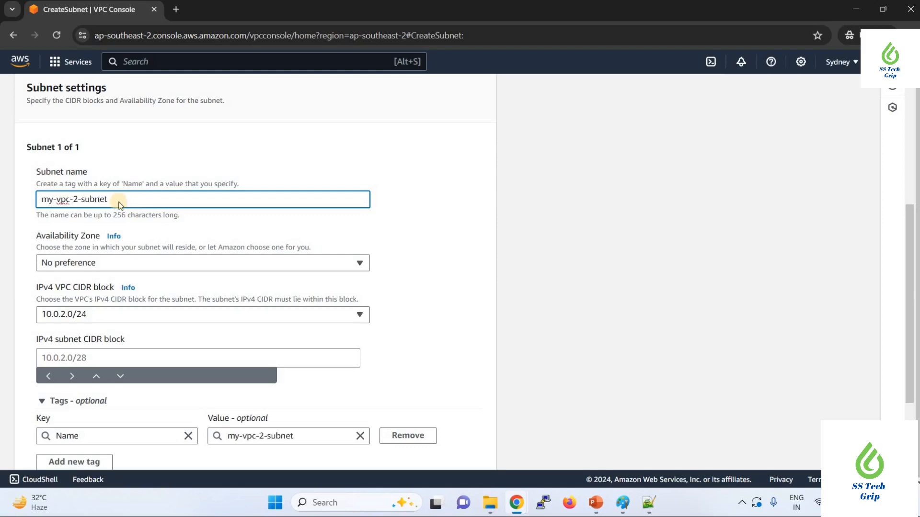
- Set the IPv4 subnet CIDR block of my-vpc-2-subnet to 10.0.2.0/28 and create the subnet
scroll(87, 261, down, 1)
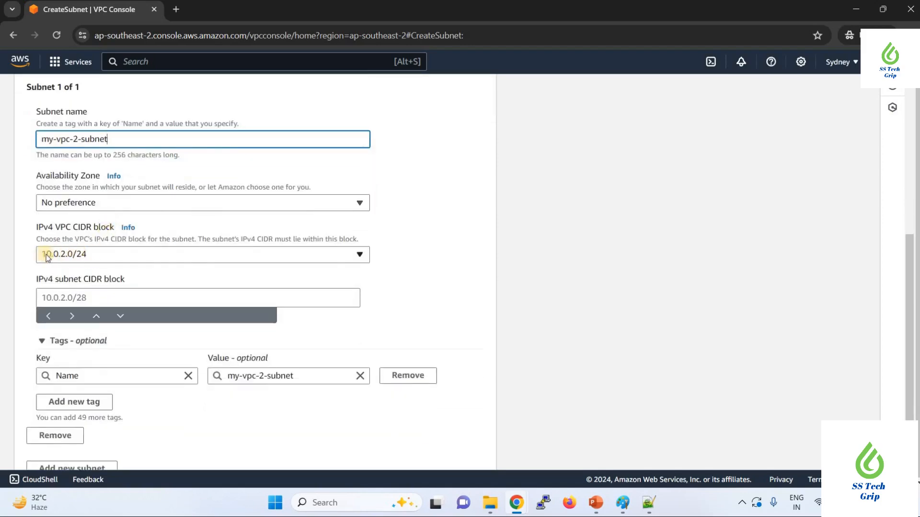
click(57, 299)
text(10.0)
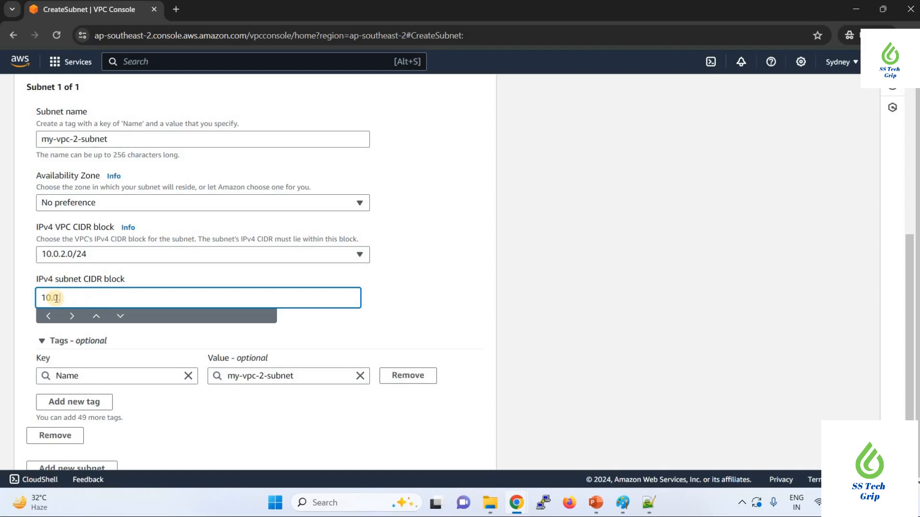
text(.2.0/28)
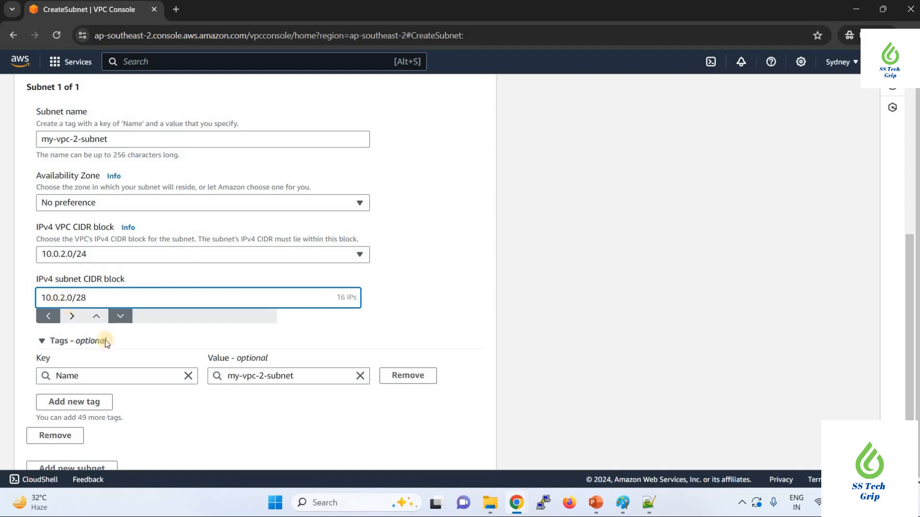
scroll(95, 340, down, 2)
click(449, 455)
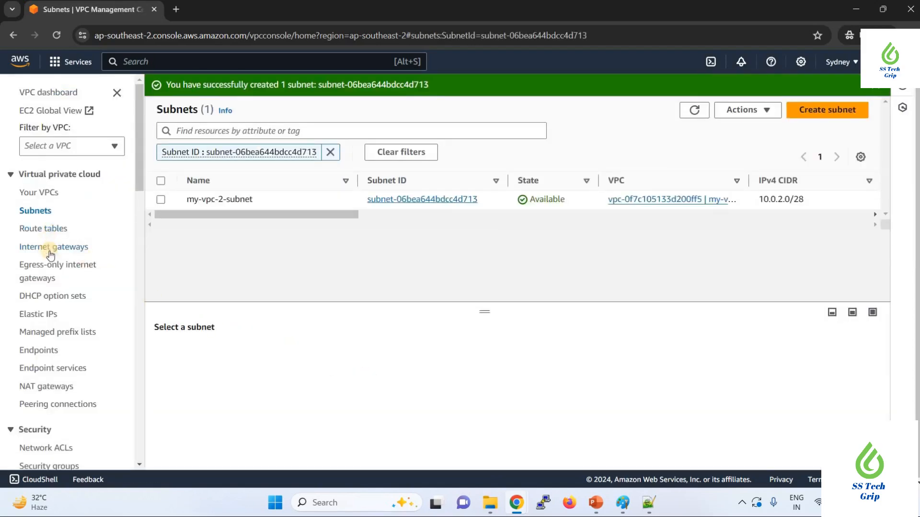
- Create an internet gateway with the name tag my-vpc-2-IG
click(52, 248)
click(805, 92)
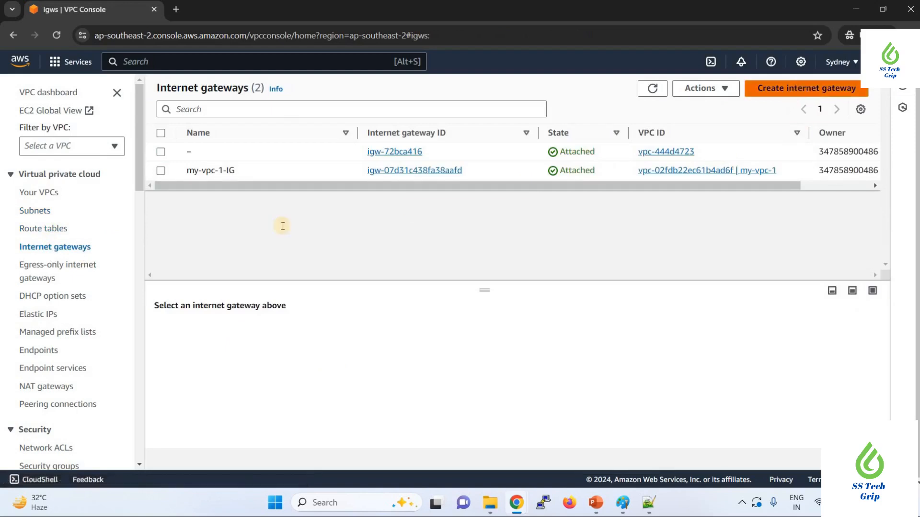
click(223, 233)
text(m)
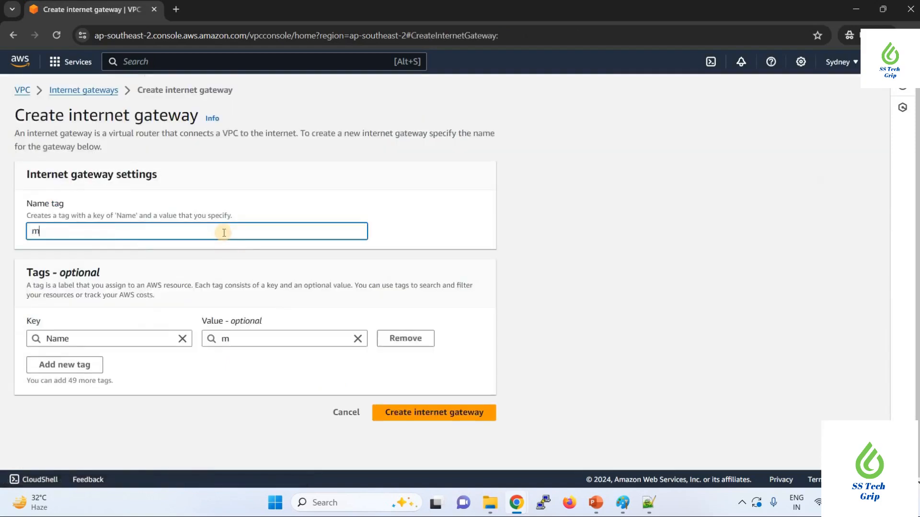
text(y-vpc-2-IG)
click(377, 407)
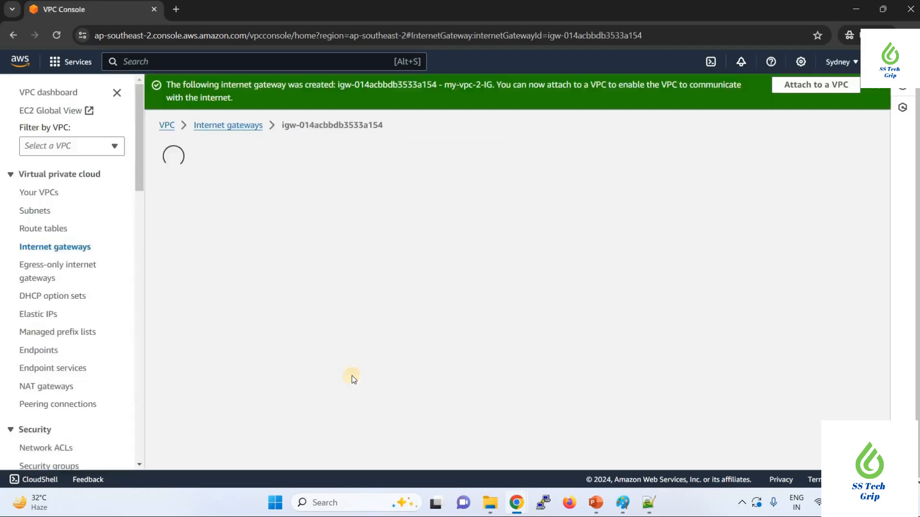
- Attach the internet gateway my-vpc-2-IG to my-vpc-2
click(806, 86)
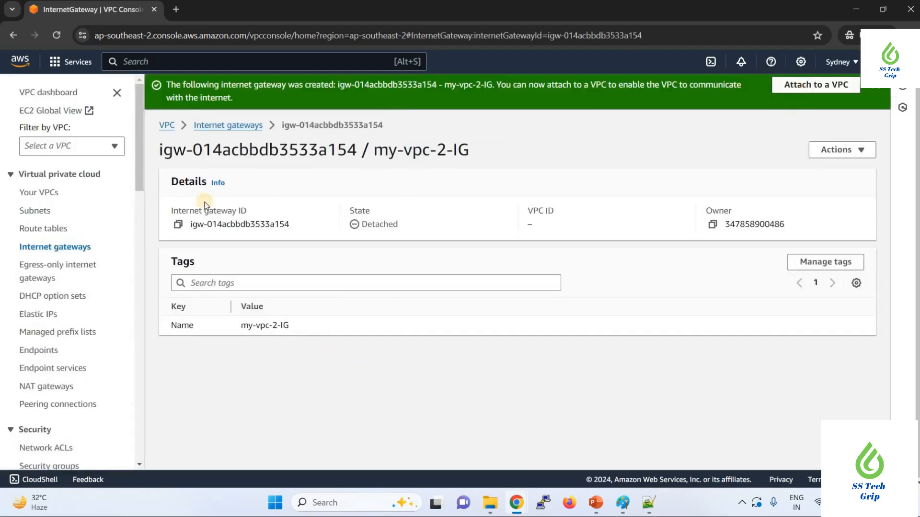
click(160, 235)
click(162, 252)
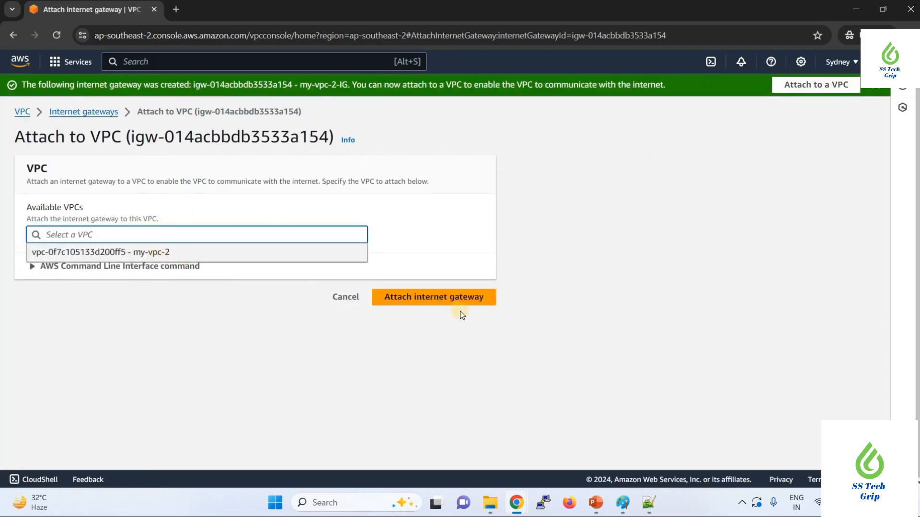
click(458, 298)
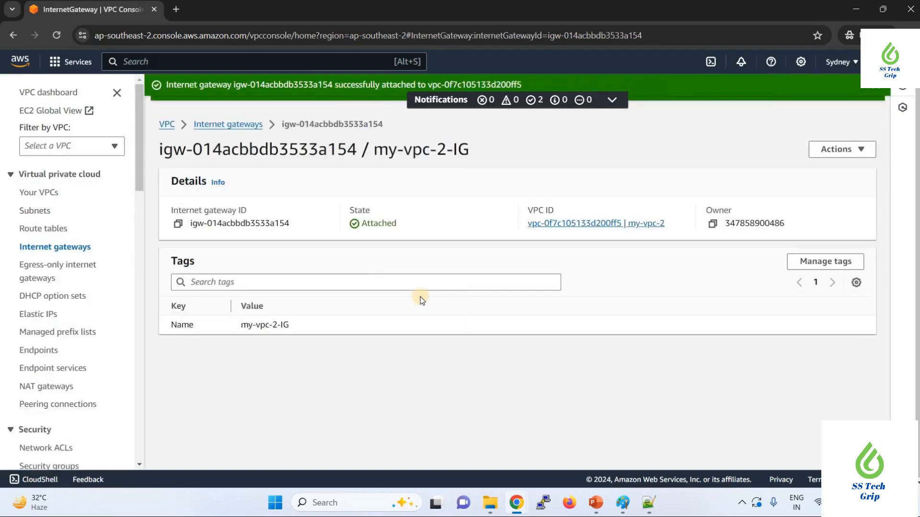
- Create a route table named my-vpc-2-RT for the VPC my-vpc-2
click(45, 229)
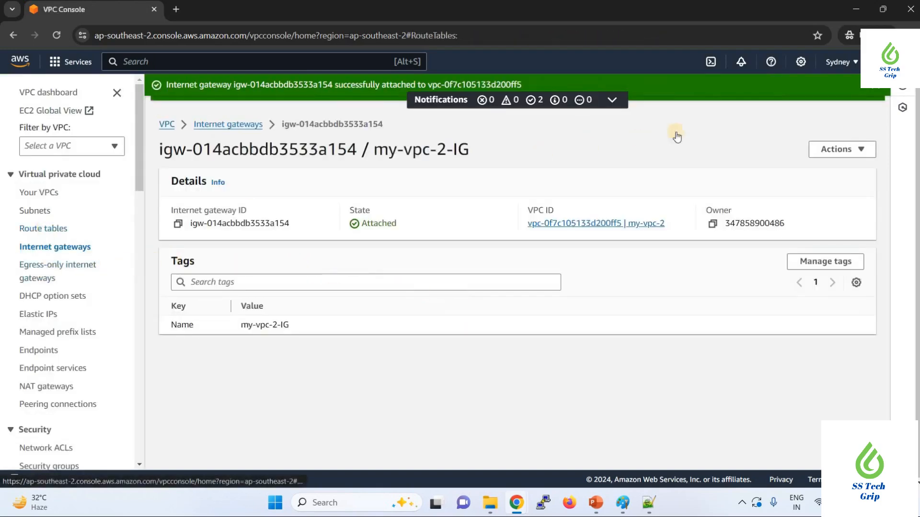
click(818, 129)
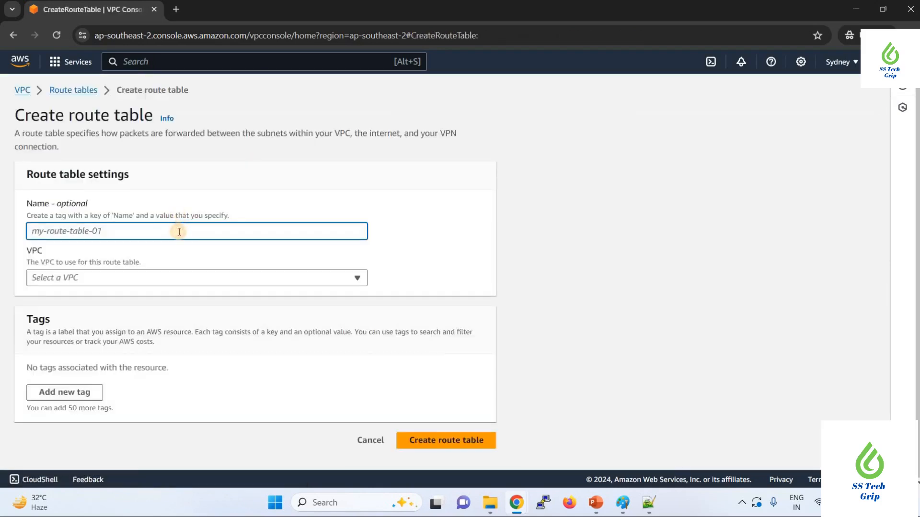
text(my-)
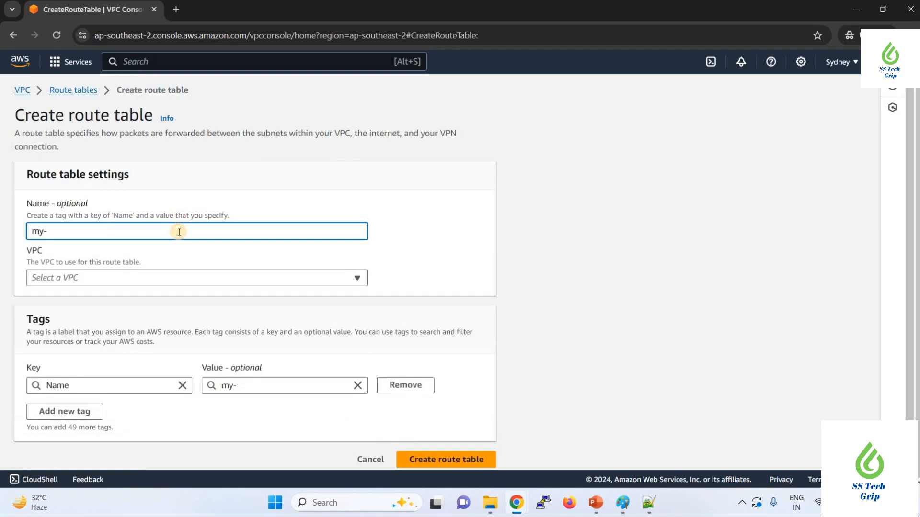
text(vpc-2-RT)
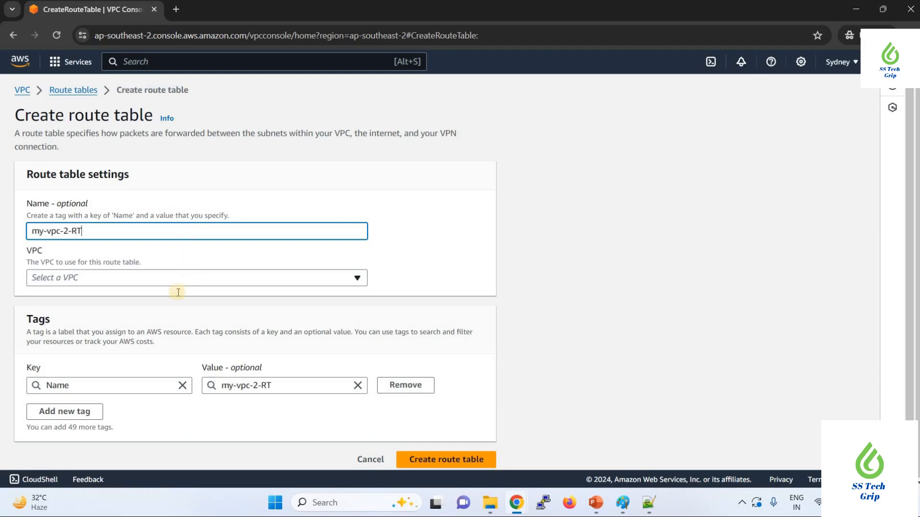
click(194, 278)
click(268, 329)
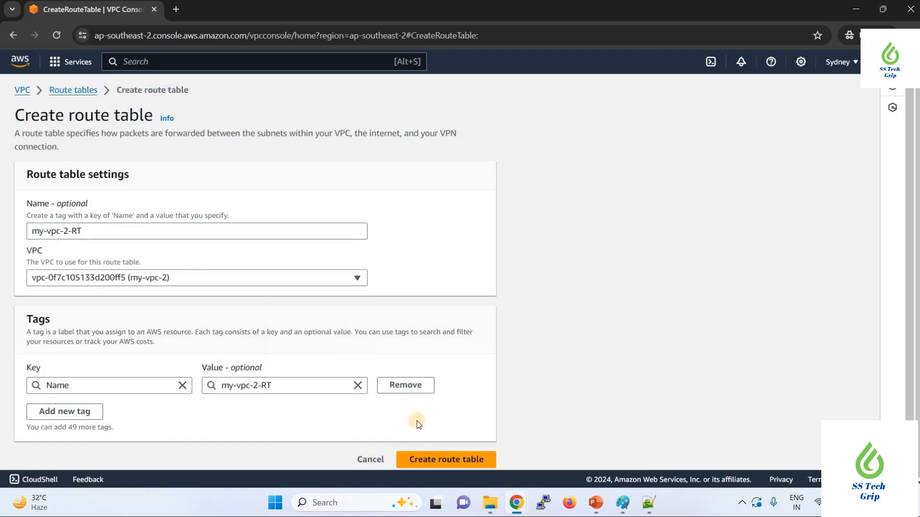
click(441, 458)
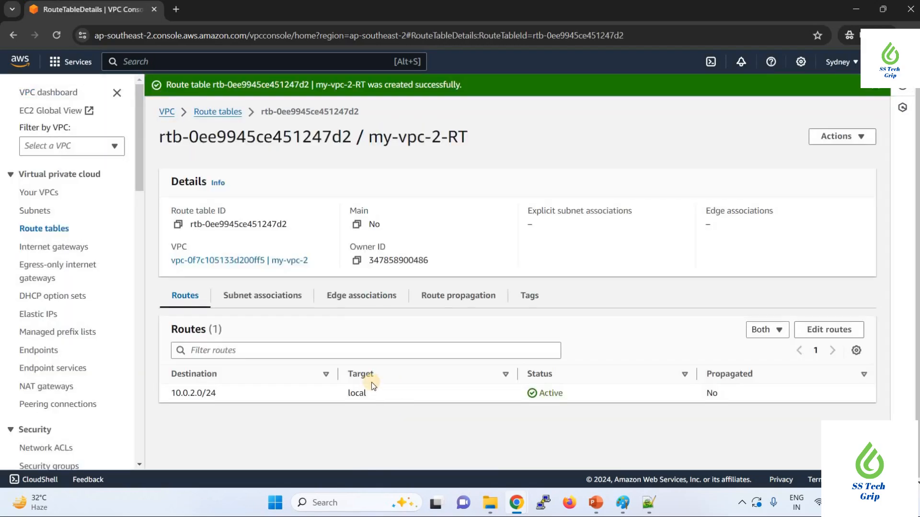
- Associate my-vpc-2-subnet with the route table my-vpc-2-RT and save the association
click(267, 297)
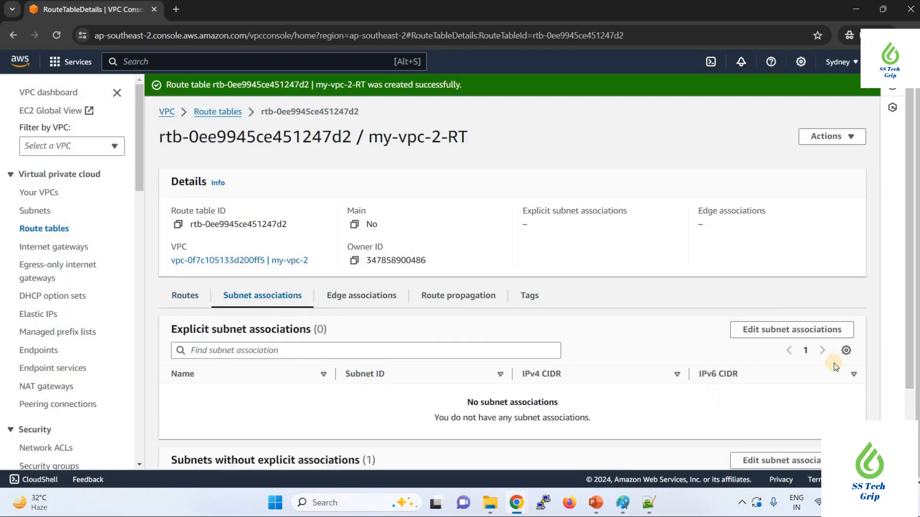
click(793, 330)
click(54, 236)
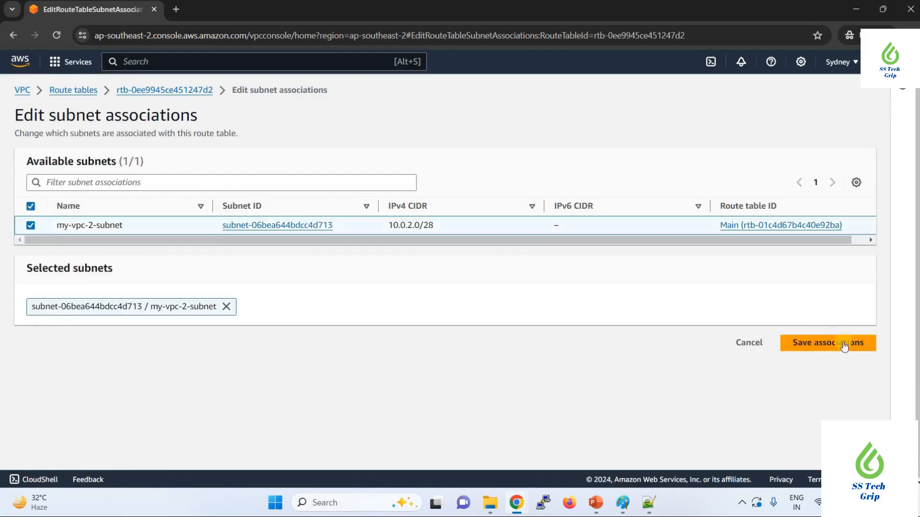
click(848, 343)
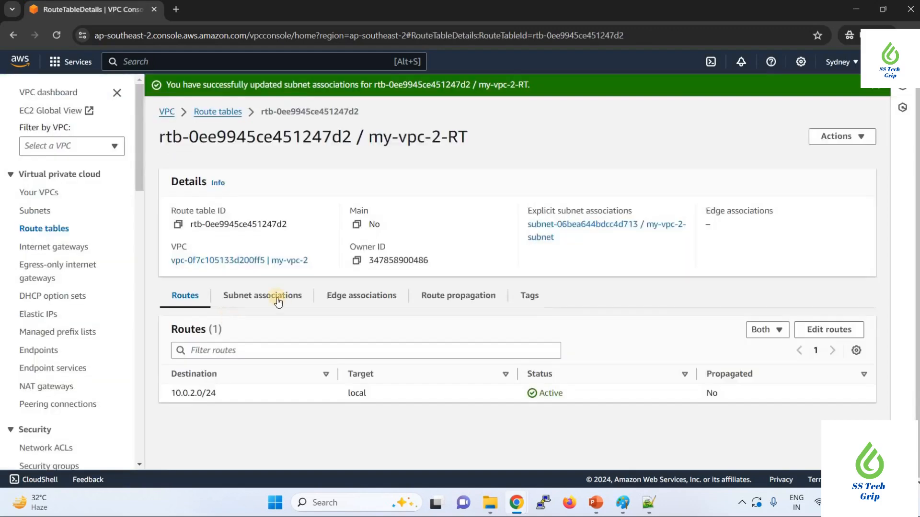
- Add a route for 0.0.0.0/0 targeting the internet gateway my-vpc-2-IG to my-vpc-2-RT and save the changes
click(848, 328)
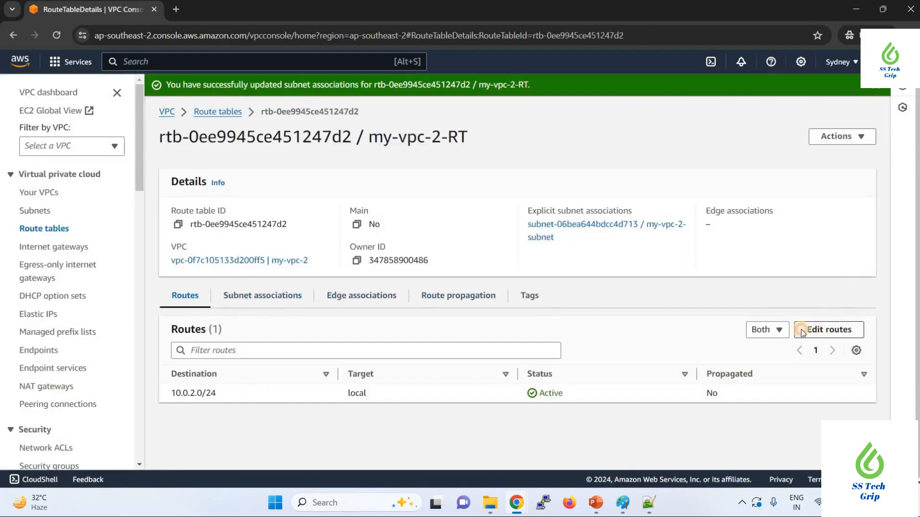
click(48, 232)
click(117, 225)
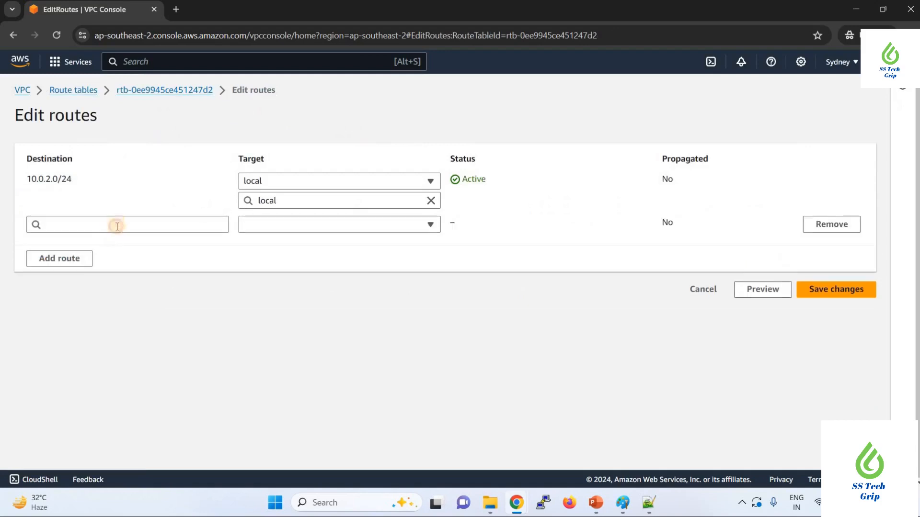
click(247, 243)
click(271, 226)
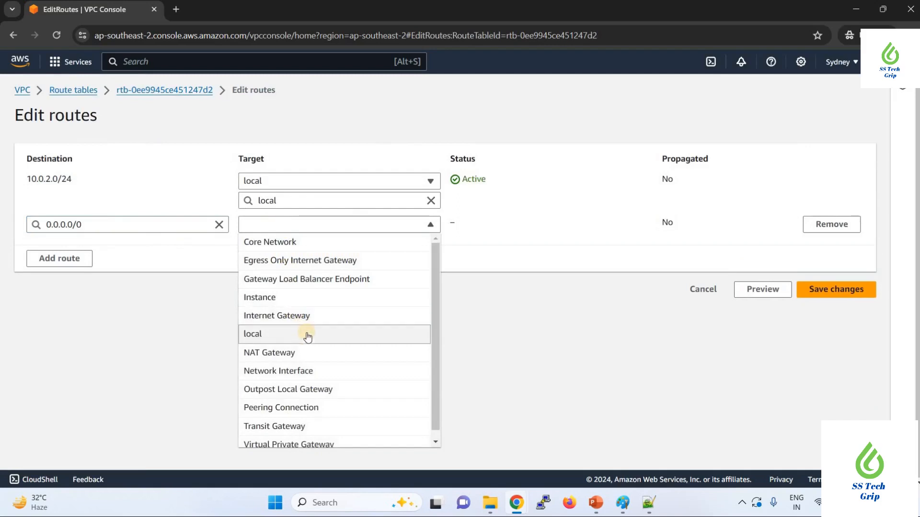
click(307, 315)
click(324, 244)
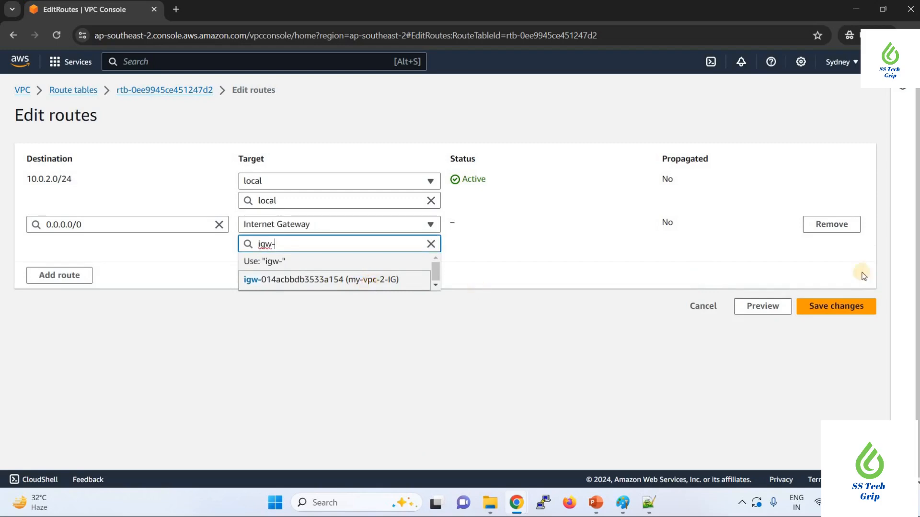
click(370, 283)
click(836, 306)
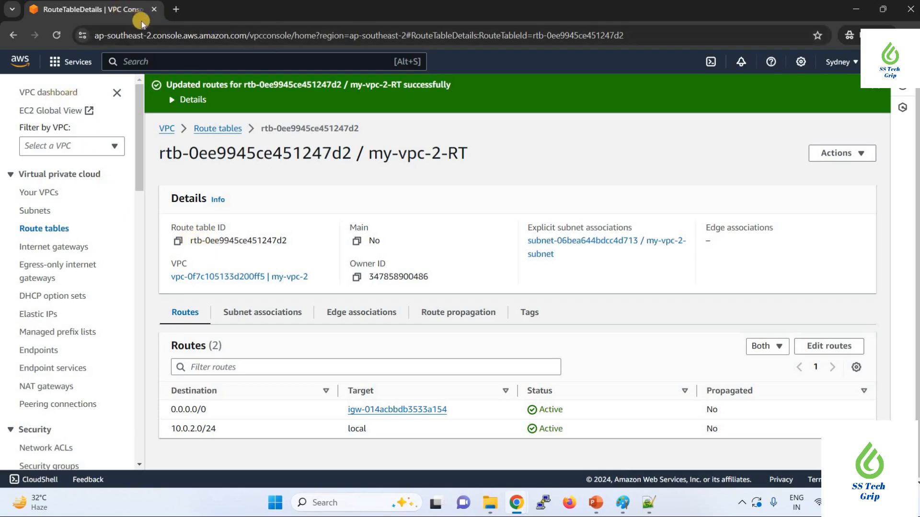
- Duplicate the console page in a new browser tab, go to the EC2 service and start launching an instance
right_click(122, 13)
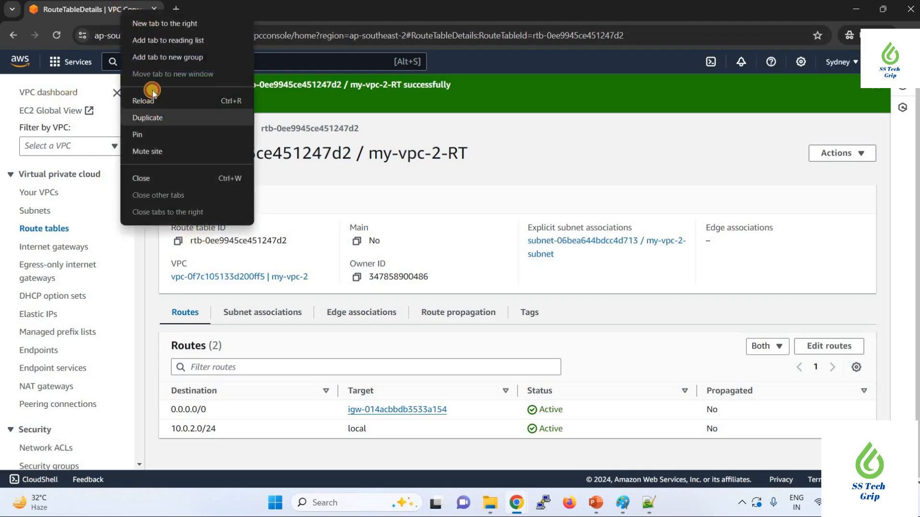
click(151, 116)
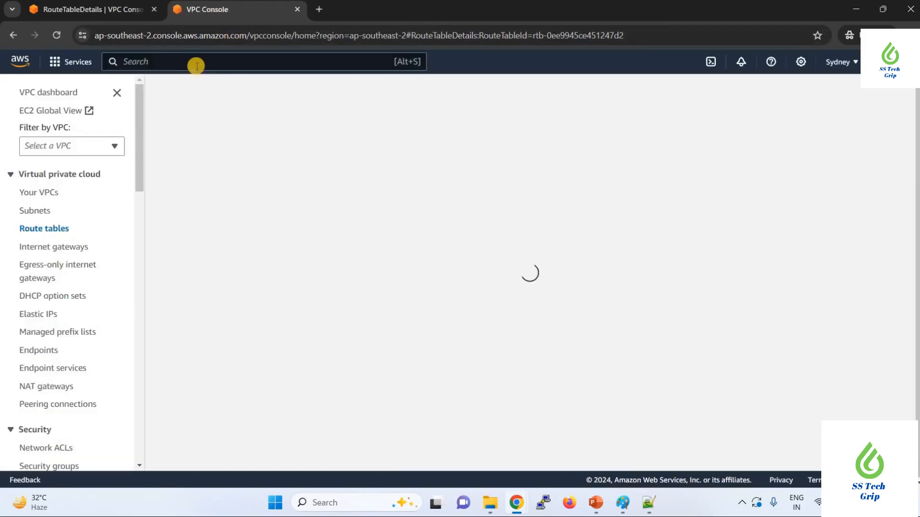
click(196, 61)
text(EC2)
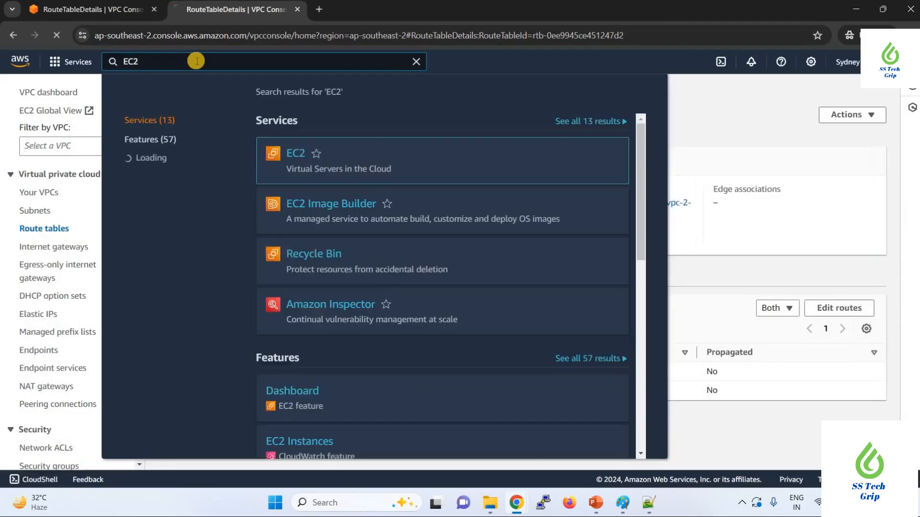
key(Return)
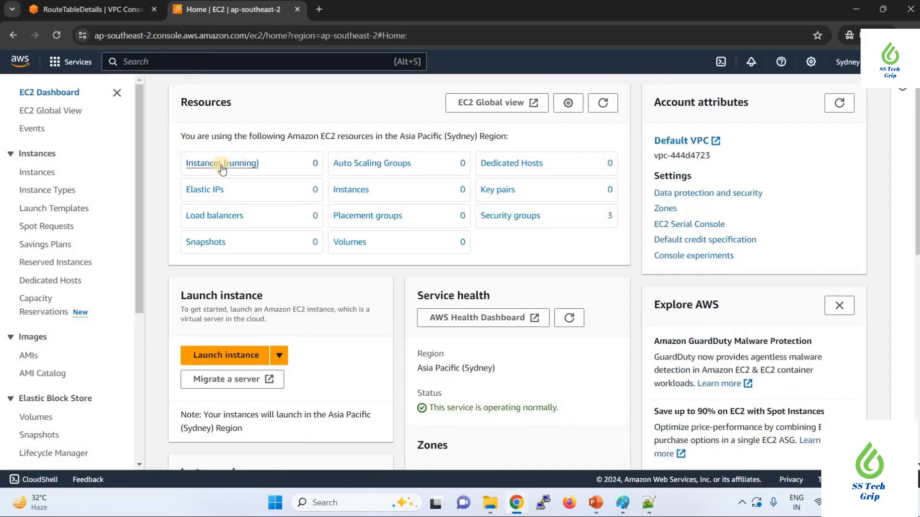
click(222, 163)
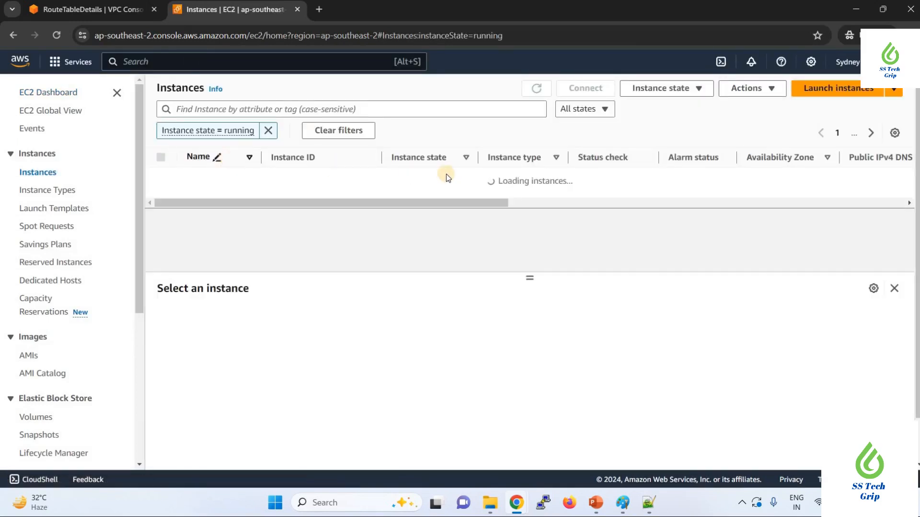
click(834, 87)
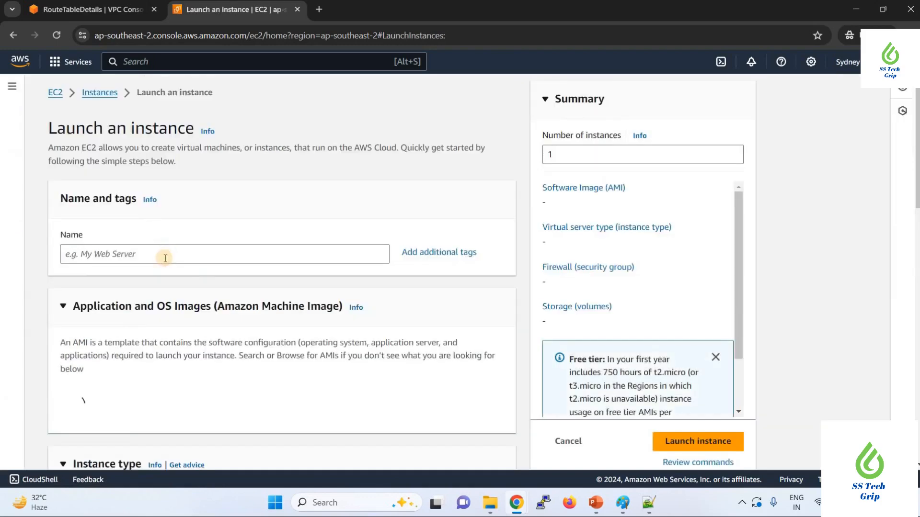
- Name the instance my-vpc-1-ec2 and choose the Ubuntu Server 22.04 LTS machine image
click(165, 258)
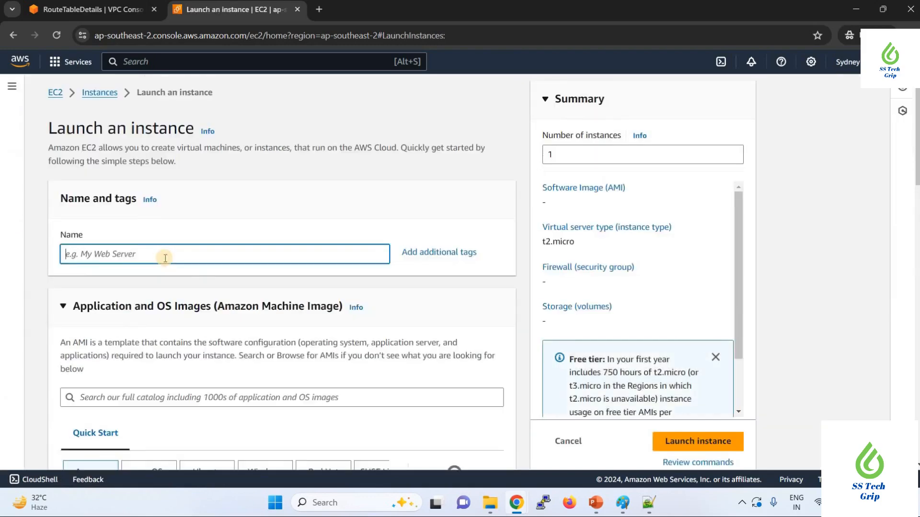
text(M)
key(BackSpace)
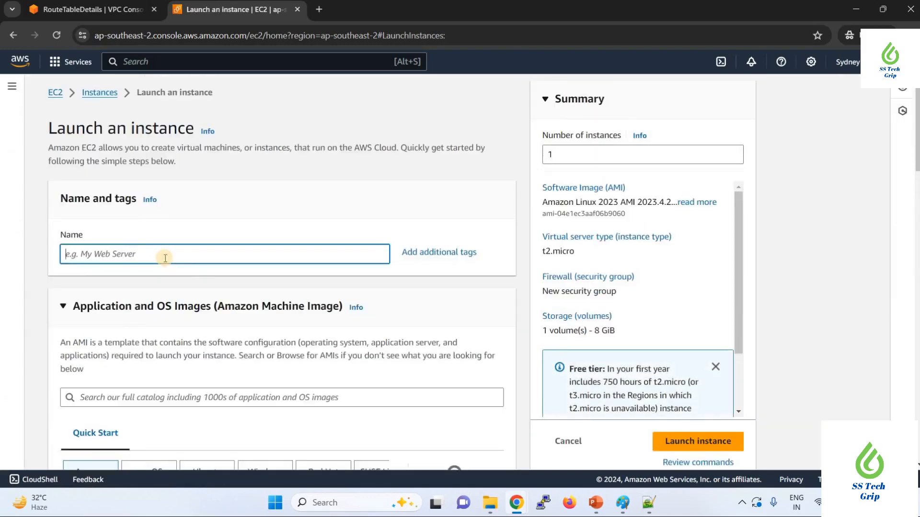
text(m)
text(y-vpc-1-ec2)
scroll(169, 269, down, 4)
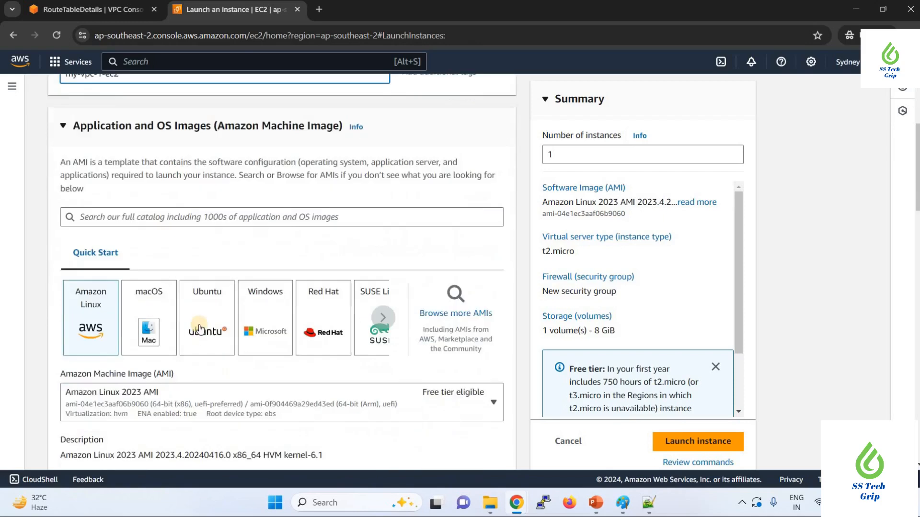
click(203, 288)
scroll(204, 268, down, 4)
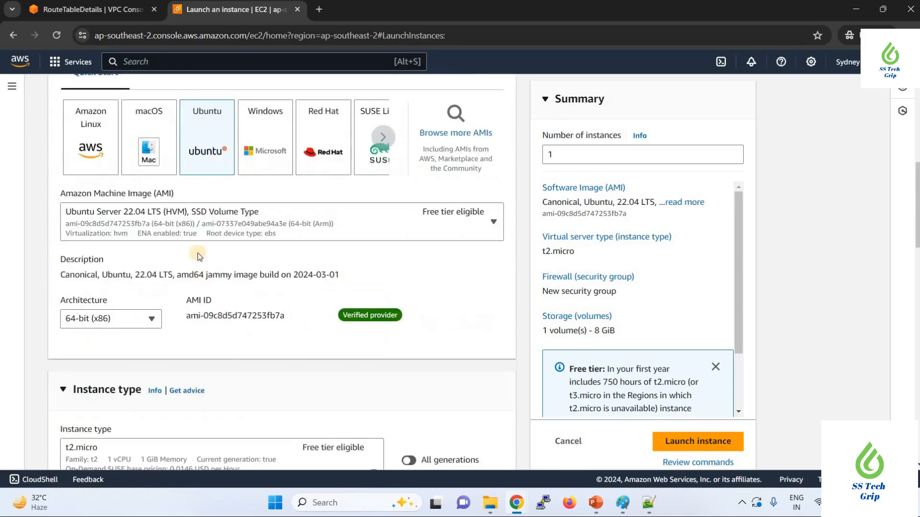
- Create an RSA key pair named my-vpc in .pem format and save the key file to Downloads
scroll(337, 228, down, 3)
scroll(337, 227, down, 4)
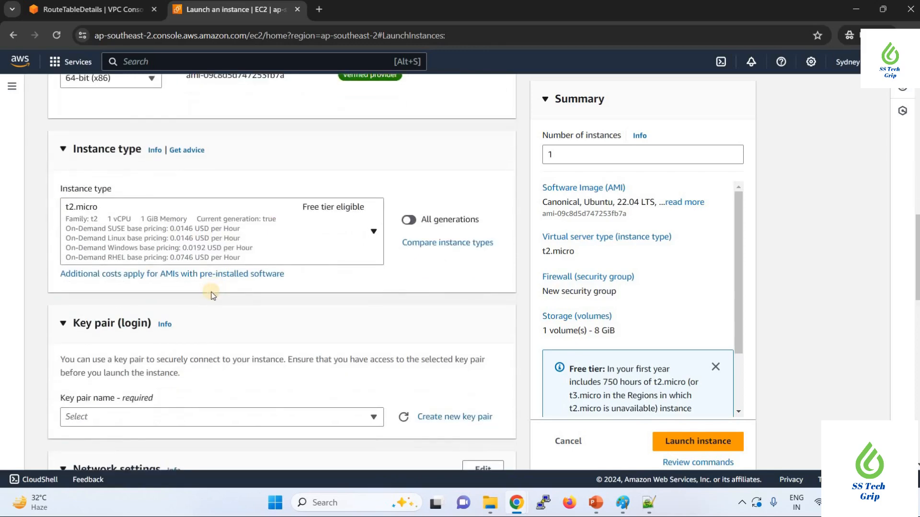
click(431, 297)
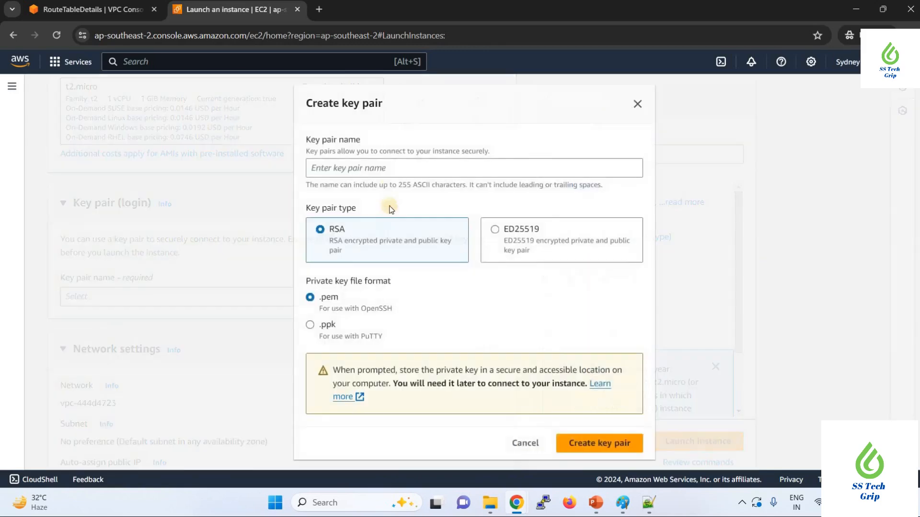
click(388, 169)
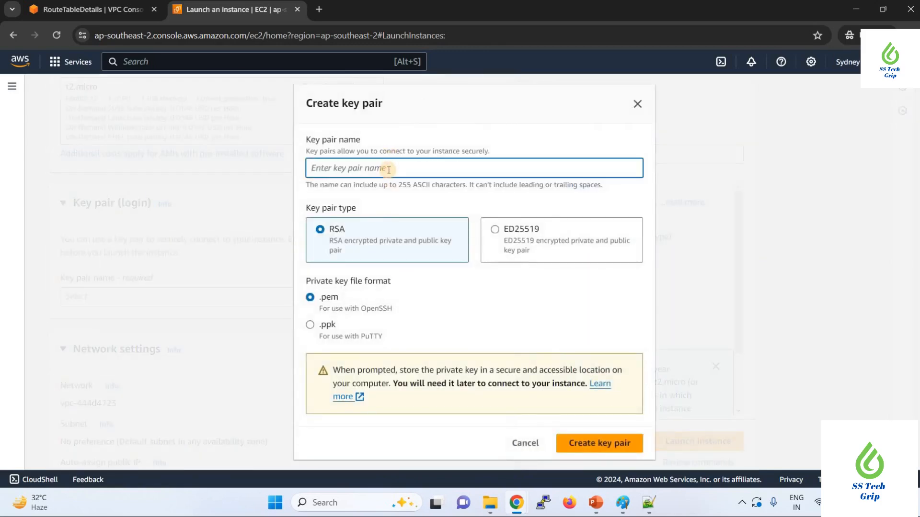
text(my-vpc)
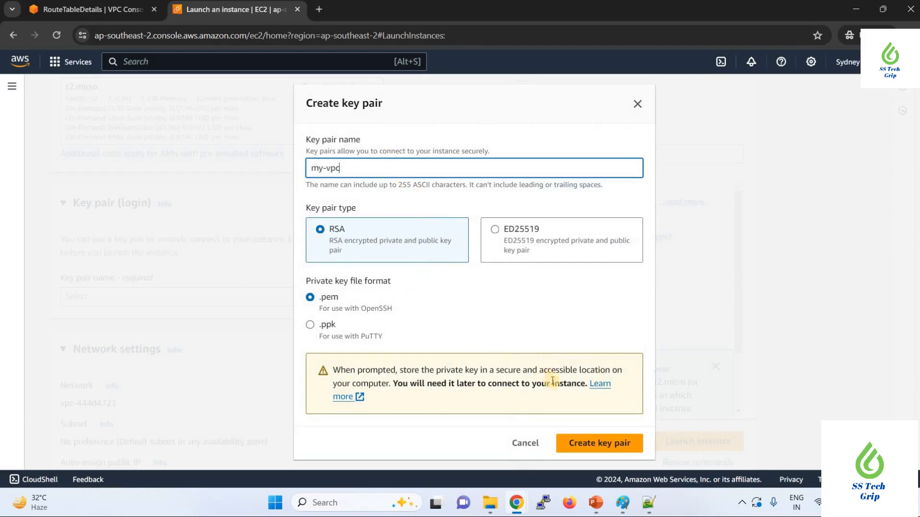
click(598, 447)
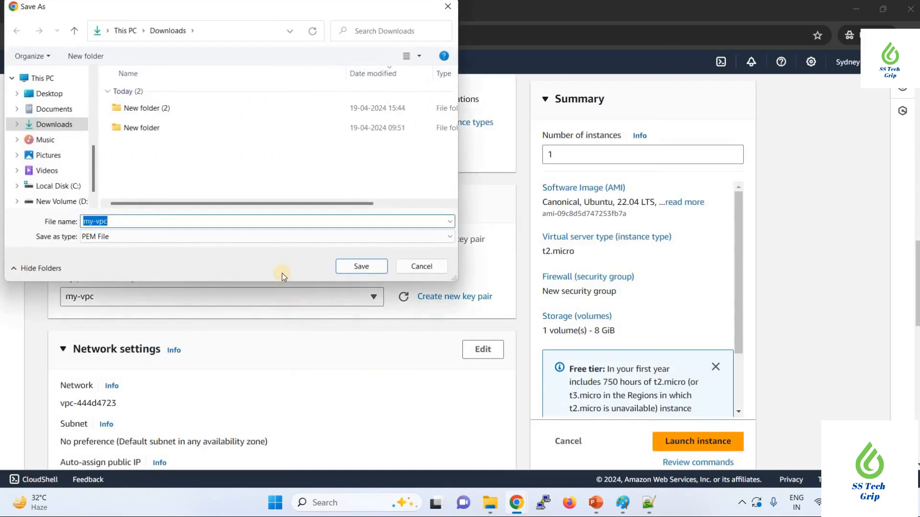
click(370, 268)
- Edit the instance's network settings to use the VPC my-vpc-1 and enable auto-assignment of a public IP
scroll(370, 266, down, 2)
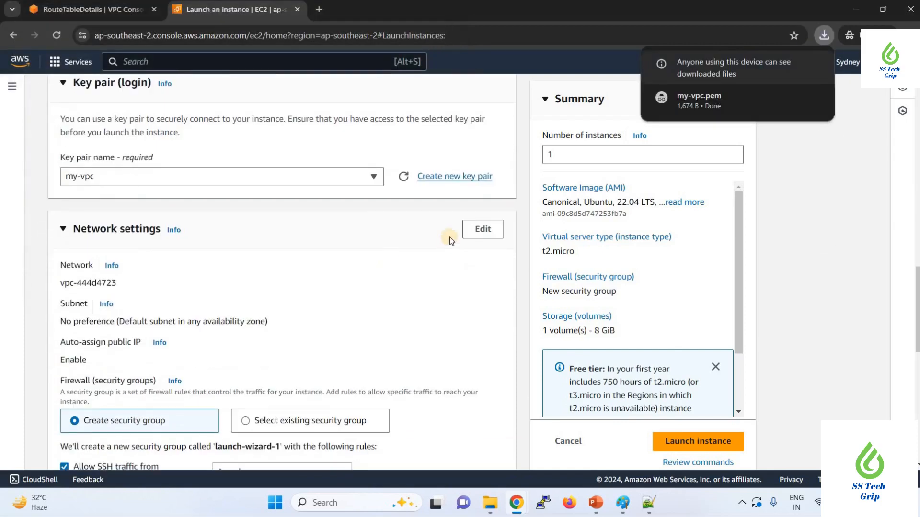
click(479, 231)
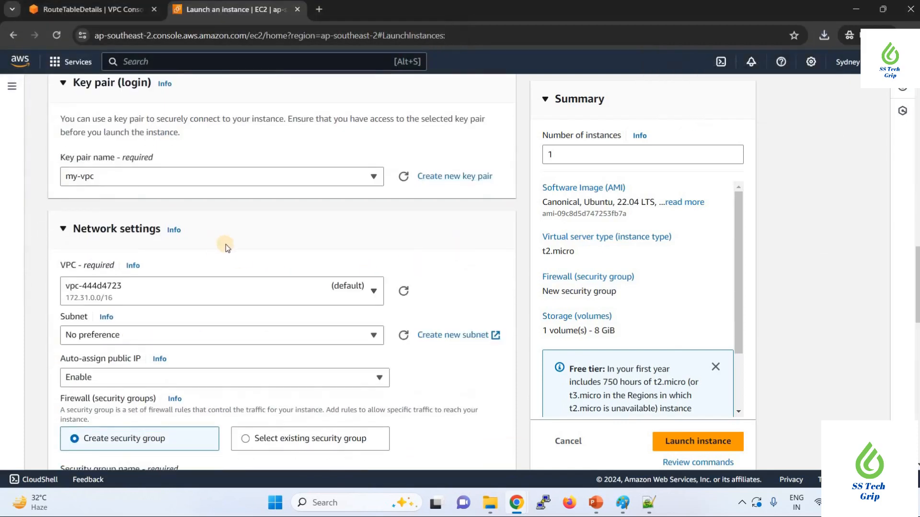
scroll(225, 245, up, 10)
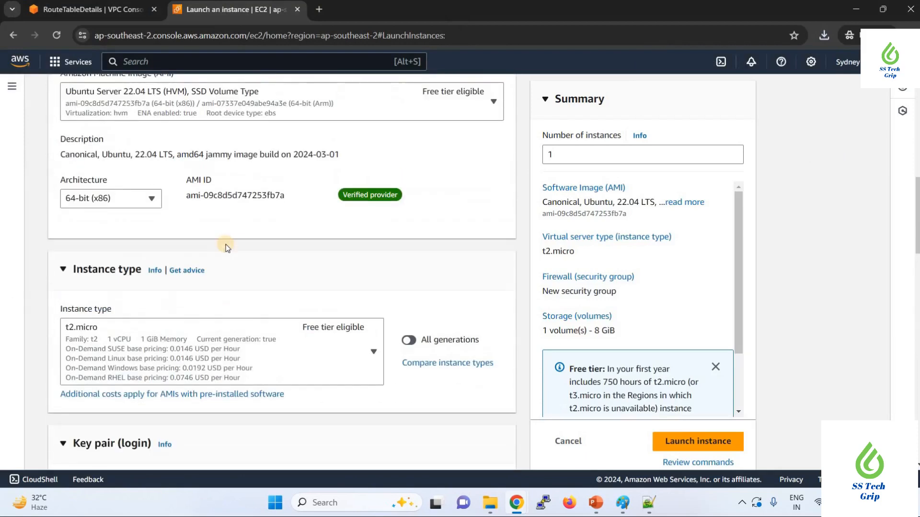
scroll(198, 241, up, 5)
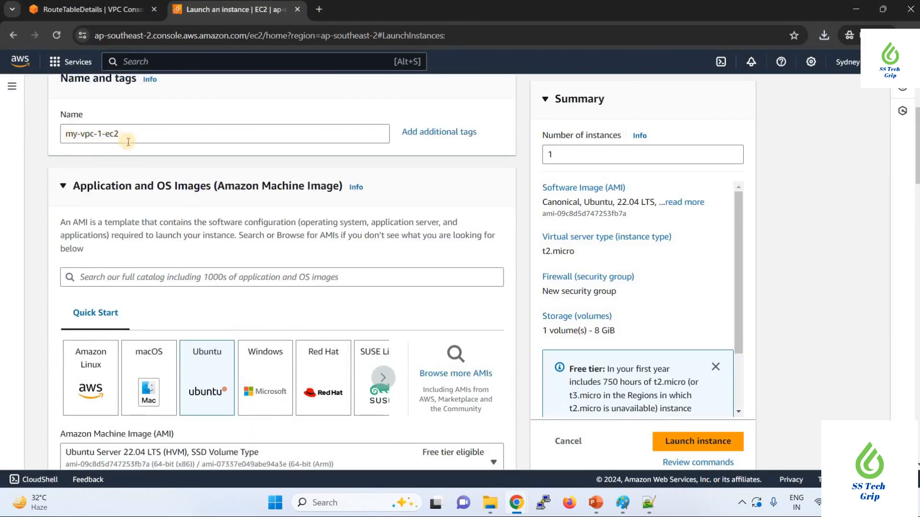
scroll(181, 199, down, 10)
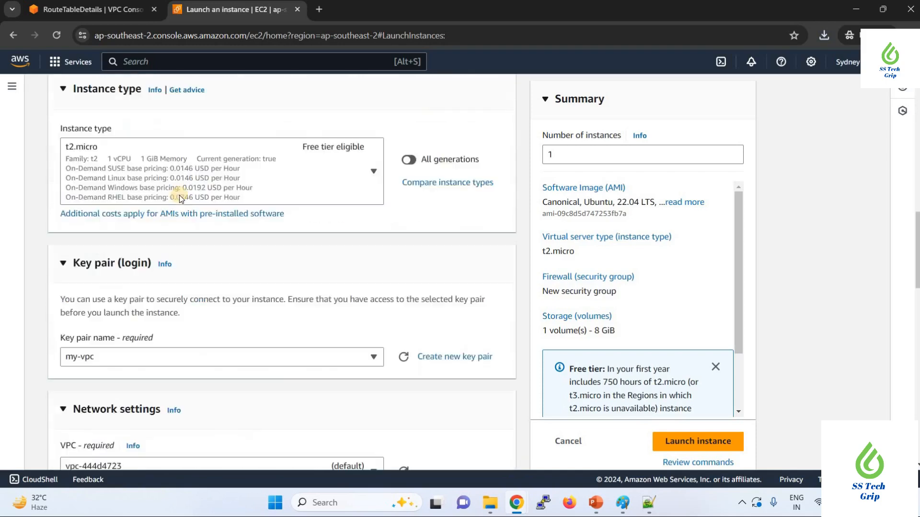
scroll(213, 232, down, 5)
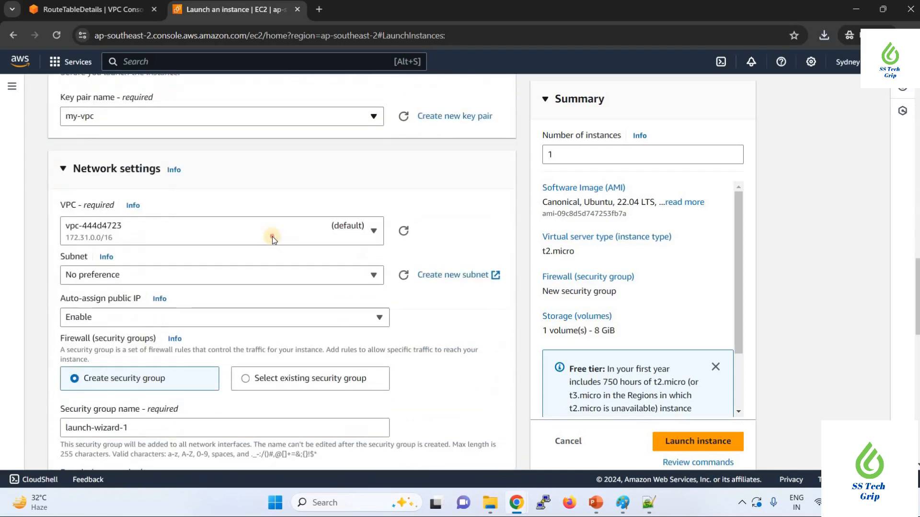
click(275, 233)
click(215, 283)
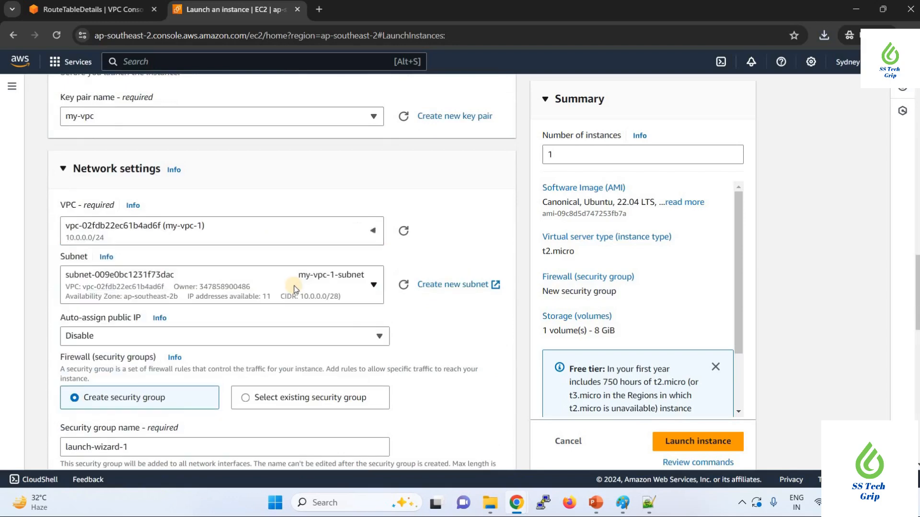
scroll(294, 290, down, 3)
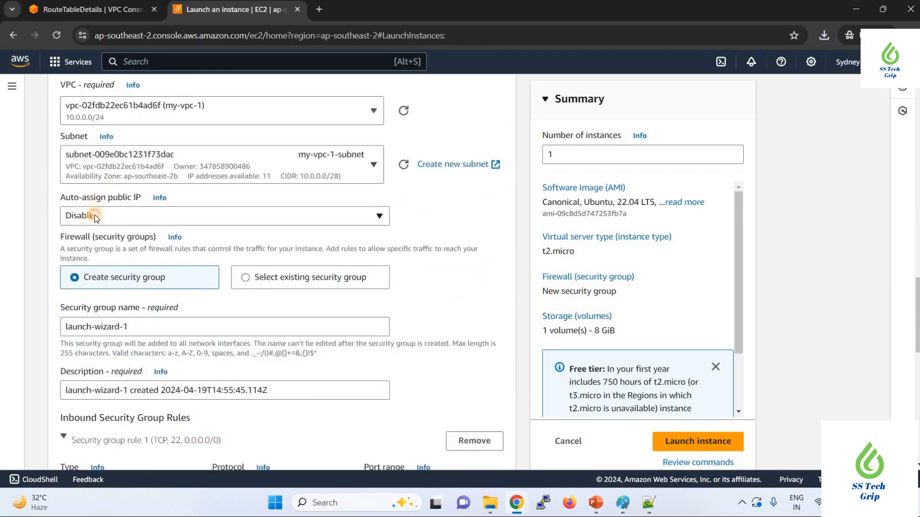
click(95, 218)
click(139, 234)
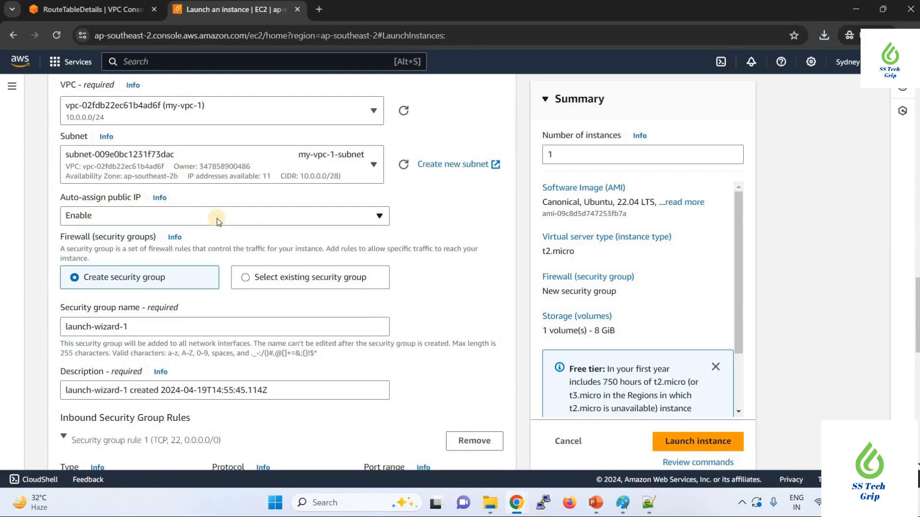
- Add an inbound security group rule to my-vpc-1-ec2 that allows All ICMP - IPv4 traffic from Anywhere
scroll(220, 220, down, 1)
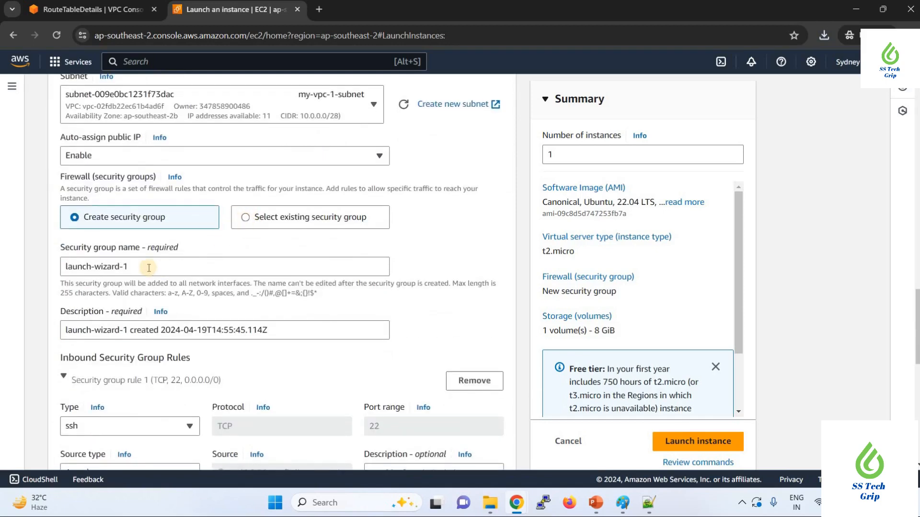
scroll(149, 268, down, 3)
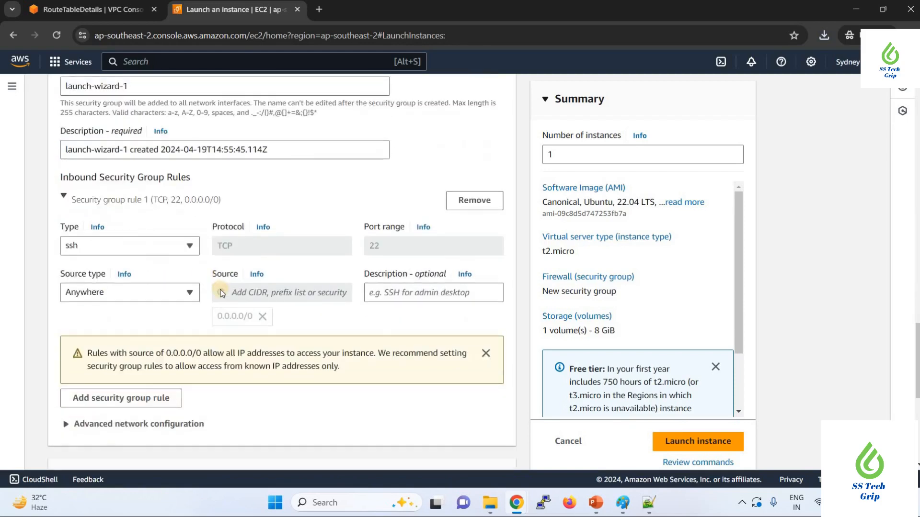
scroll(182, 314, down, 3)
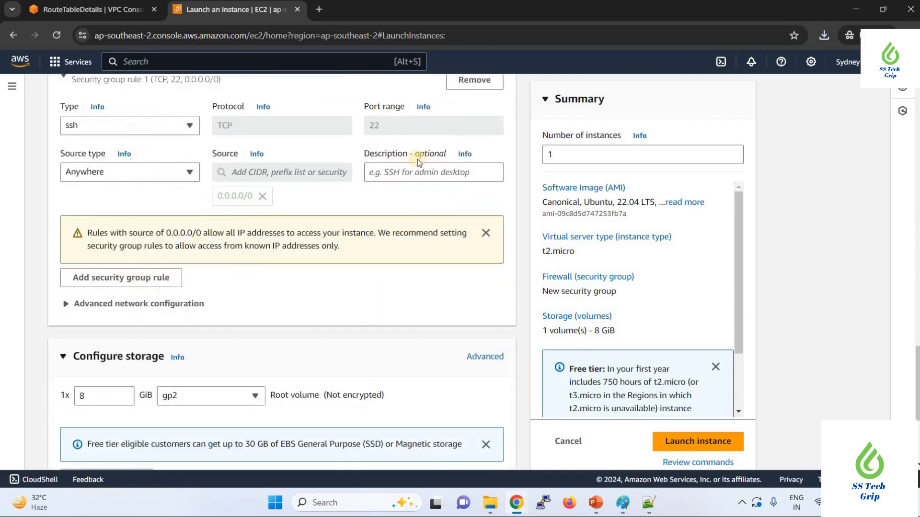
scroll(416, 161, up, 3)
click(117, 398)
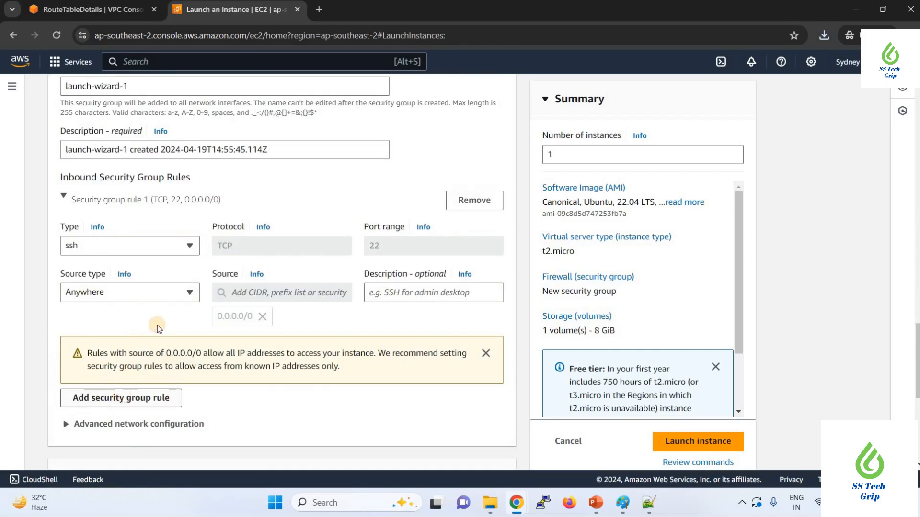
scroll(158, 215, down, 3)
click(158, 215)
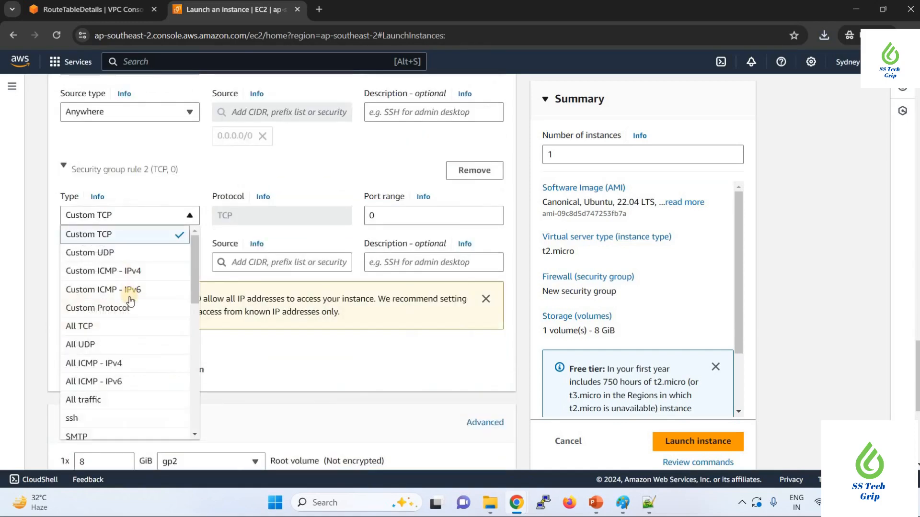
click(131, 363)
click(138, 261)
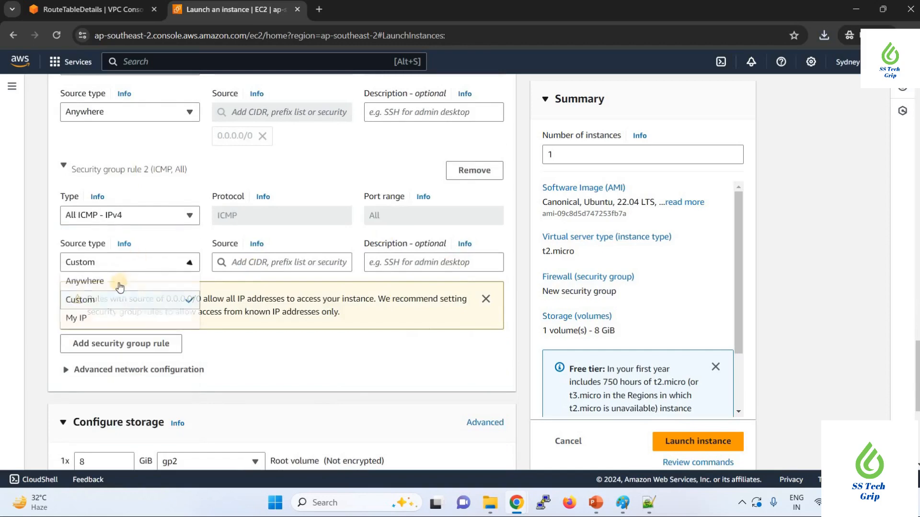
click(110, 281)
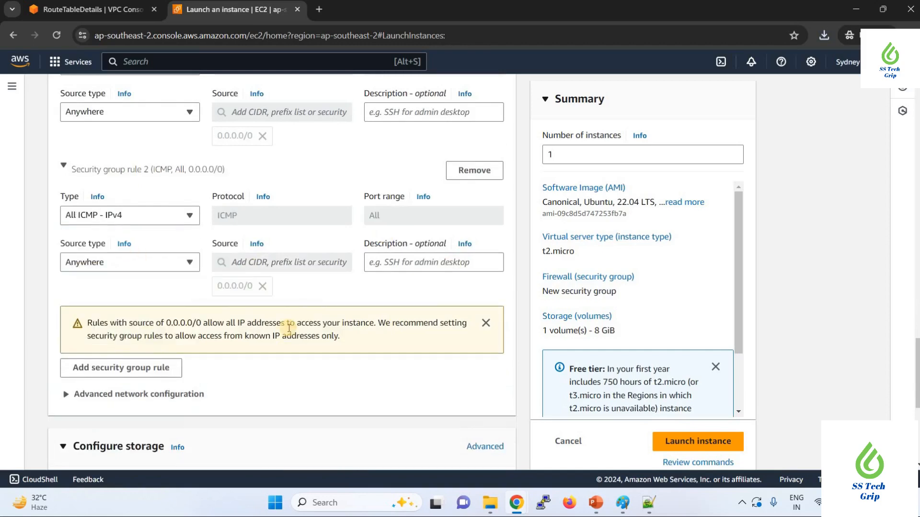
- Launch the my-vpc-1-ec2 instance with the storage settings left as they are
scroll(288, 329, down, 4)
scroll(462, 400, down, 1)
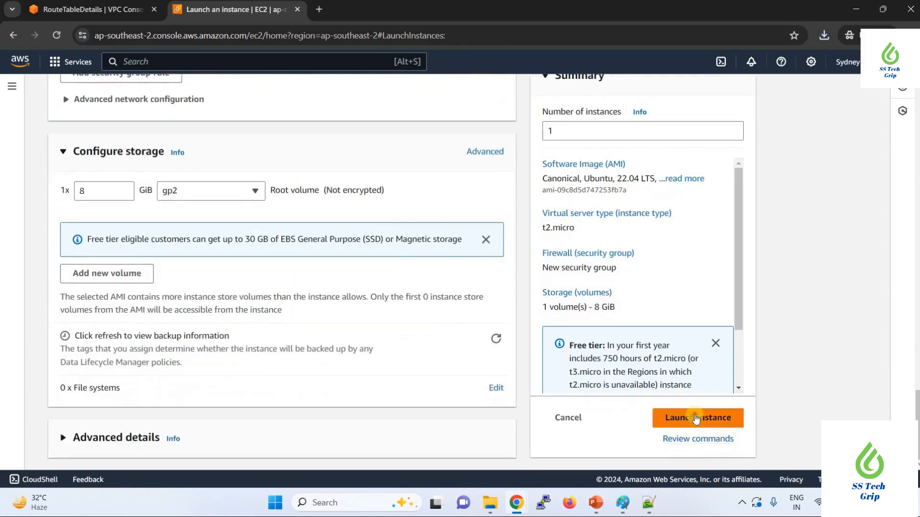
click(697, 418)
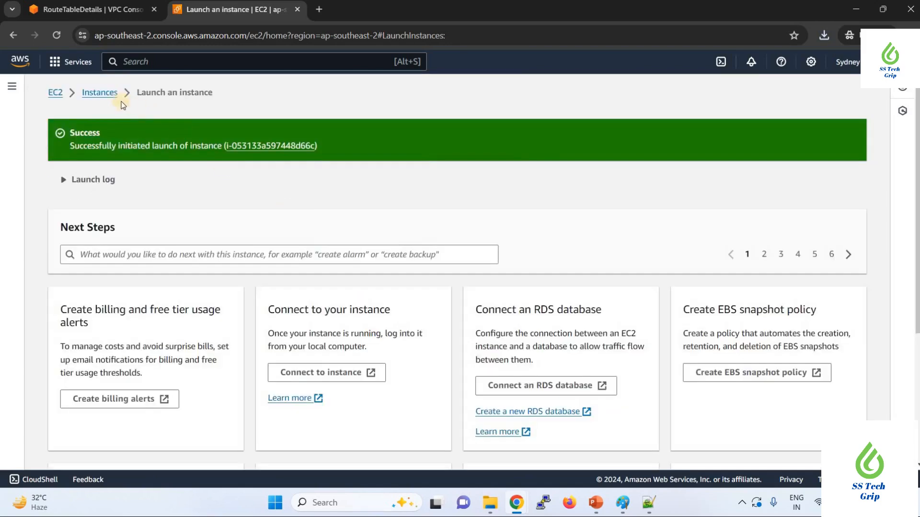
- Start launching another instance from the instances list, name it my-vpc-2-ec2 and choose the Ubuntu machine image
click(99, 92)
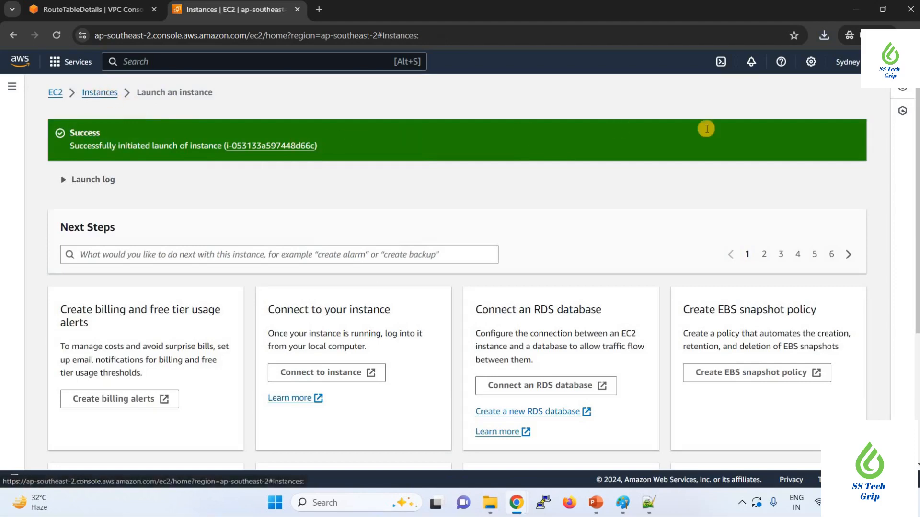
click(816, 95)
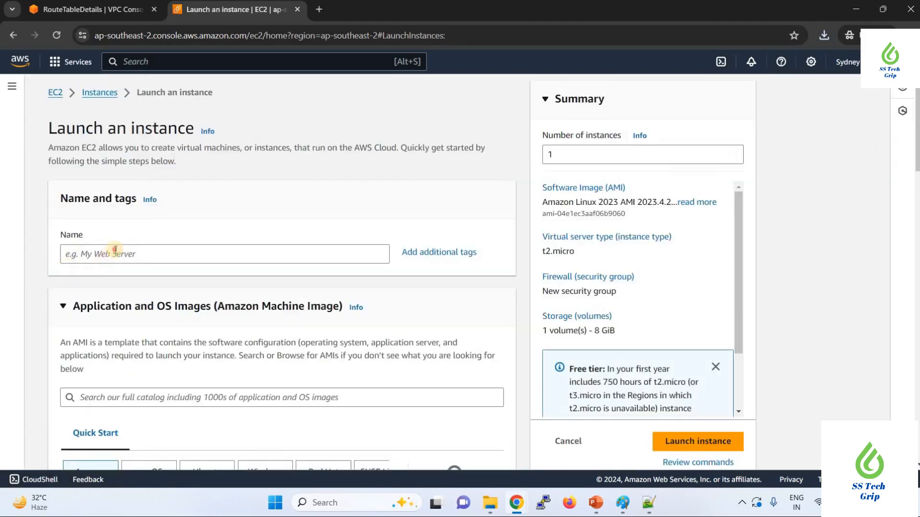
click(115, 250)
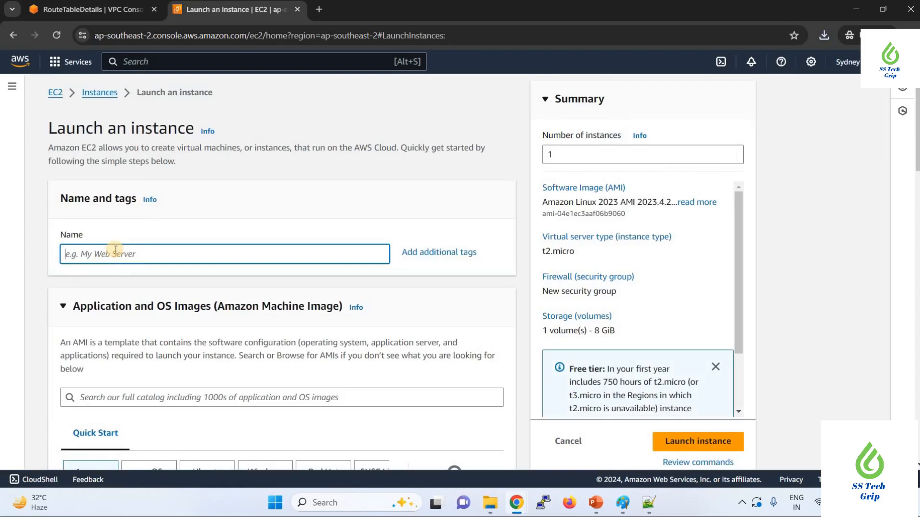
text(my-vpc-2-ec2)
scroll(210, 203, down, 6)
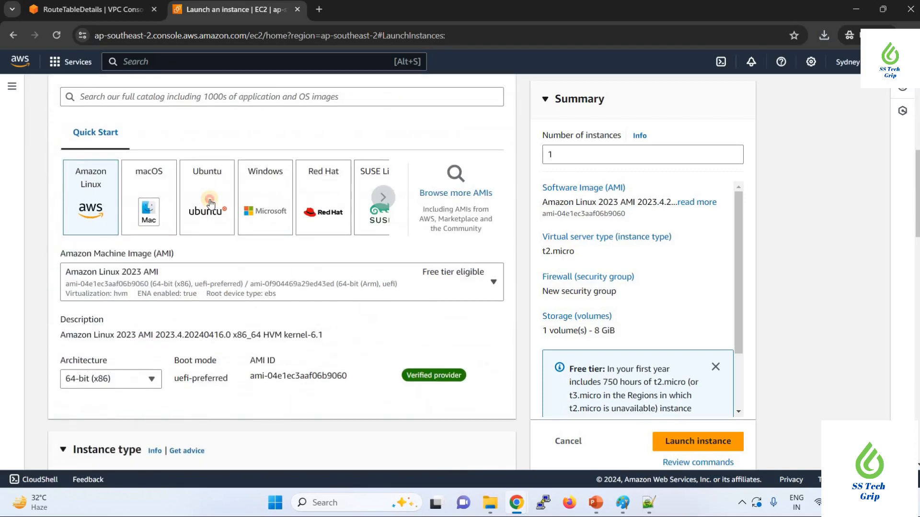
click(209, 203)
- Choose the existing my-vpc key pair for the my-vpc-2-ec2 instance
scroll(199, 274, down, 3)
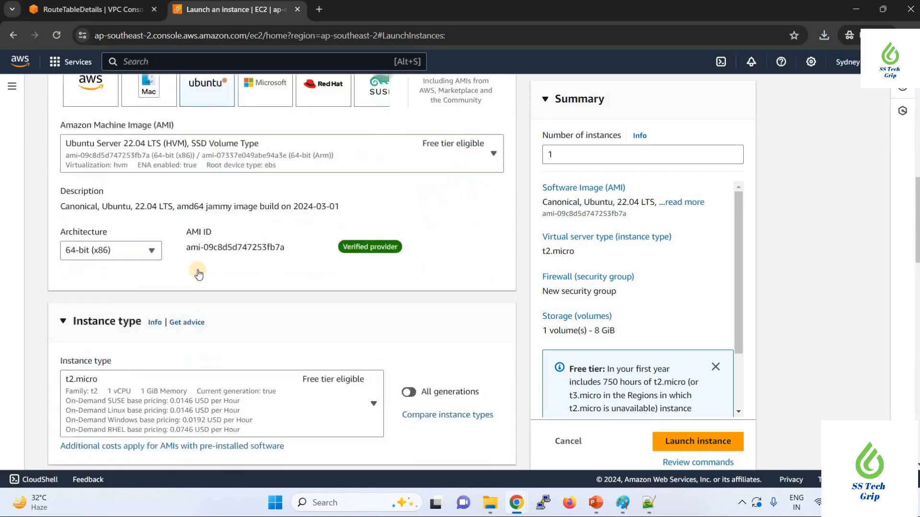
scroll(198, 274, down, 5)
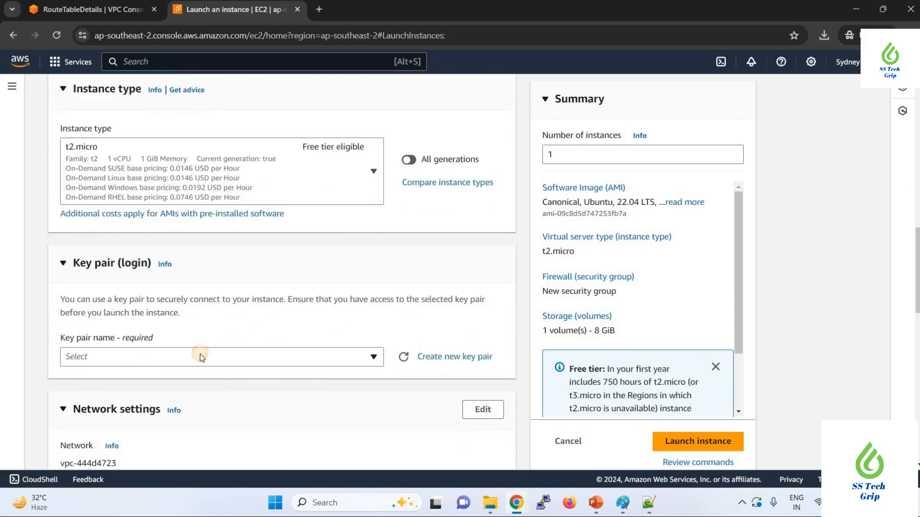
click(200, 356)
click(144, 411)
- Edit the instance's network settings to use the VPC my-vpc-2 and enable auto-assignment of a public IP
scroll(260, 286, down, 5)
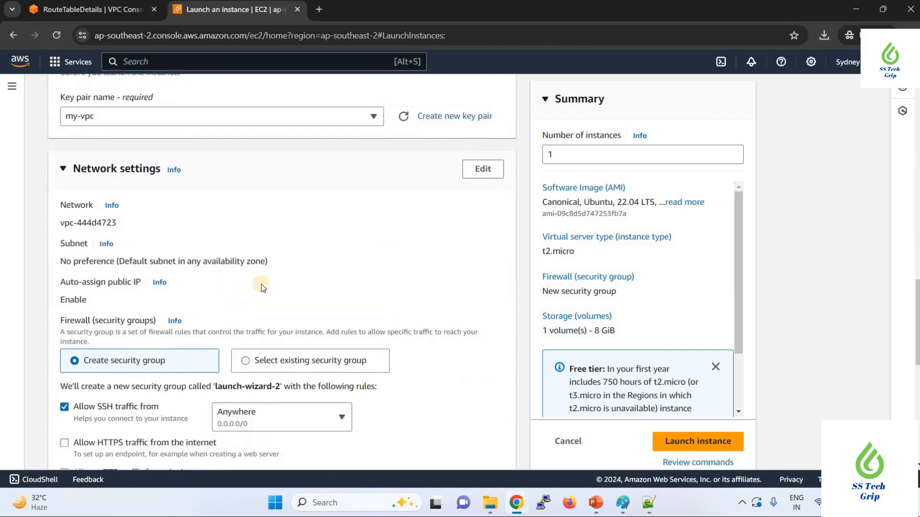
scroll(283, 270, down, 5)
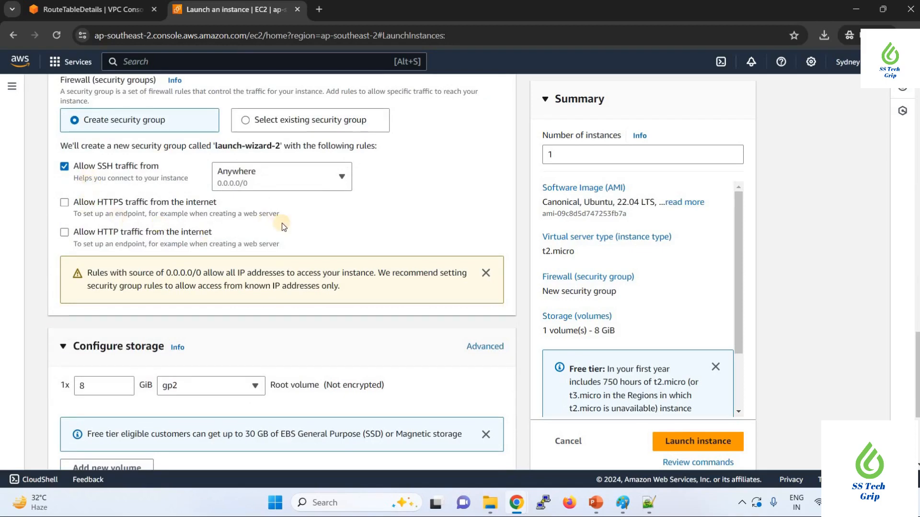
scroll(347, 201, up, 7)
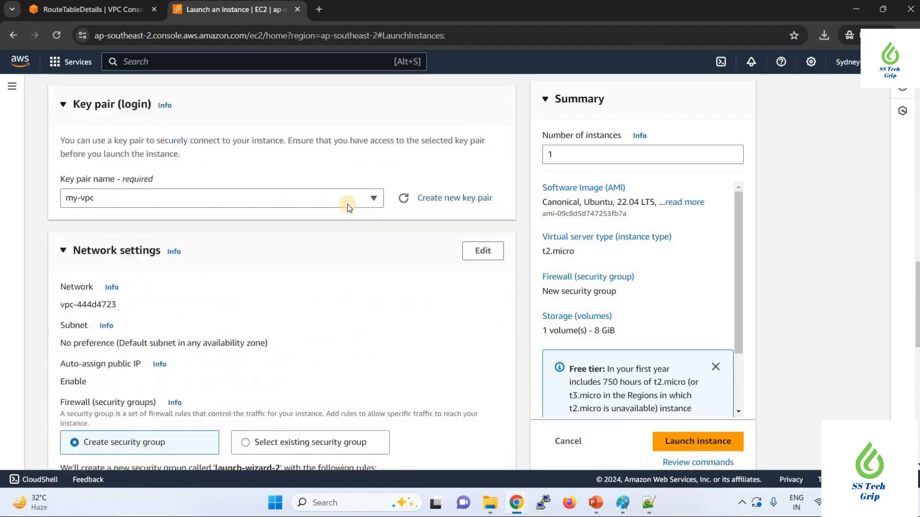
scroll(92, 138, down, 2)
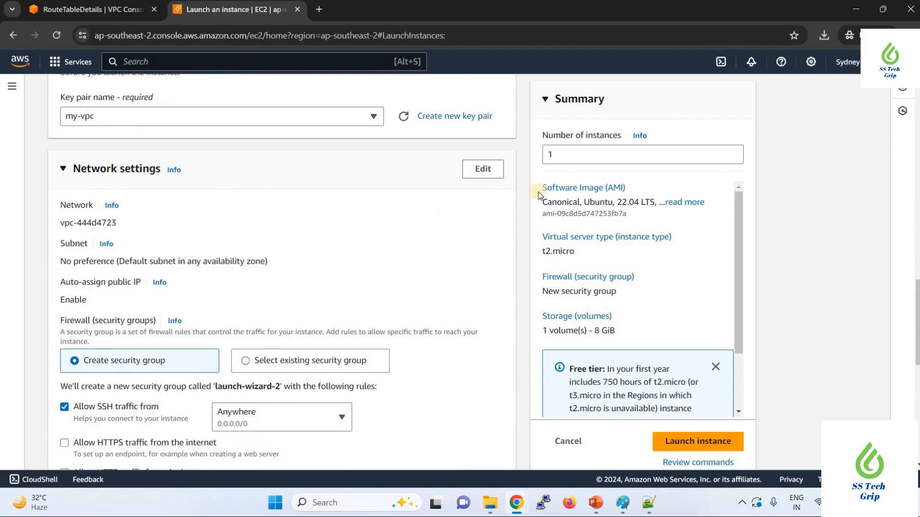
click(484, 172)
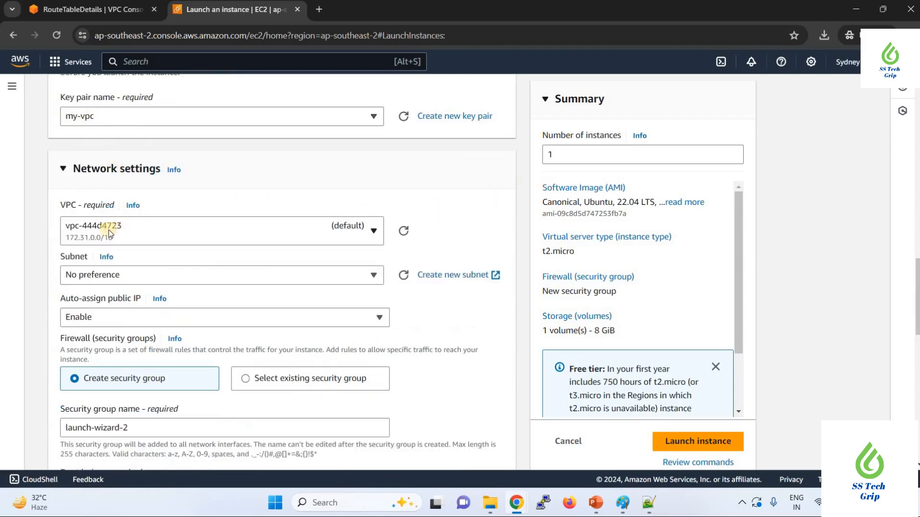
click(109, 233)
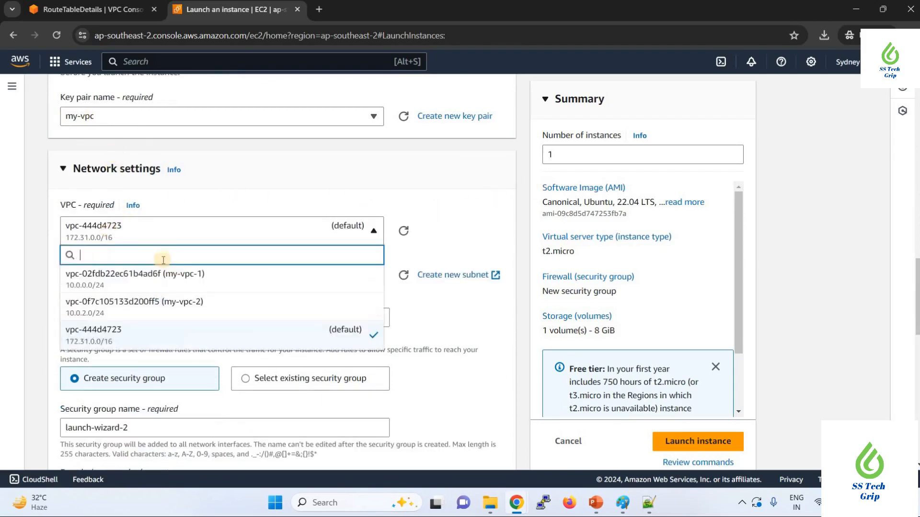
click(177, 309)
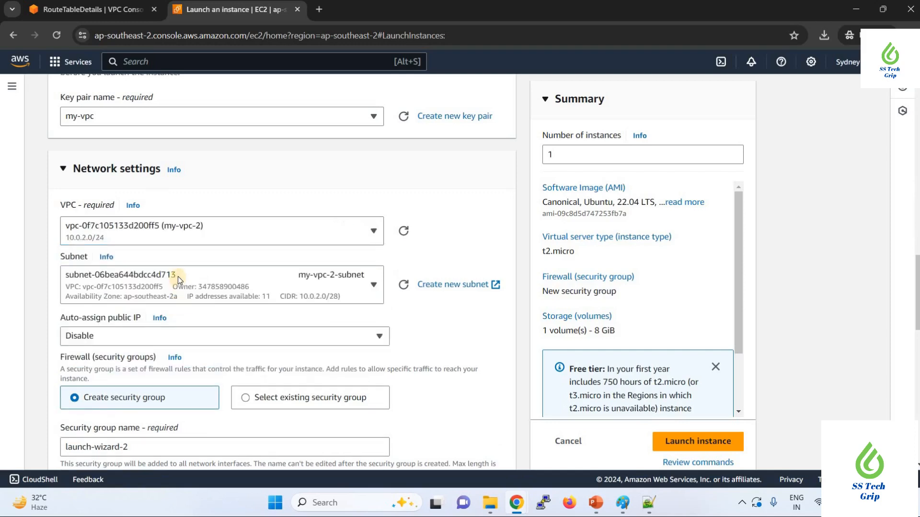
scroll(240, 237, down, 1)
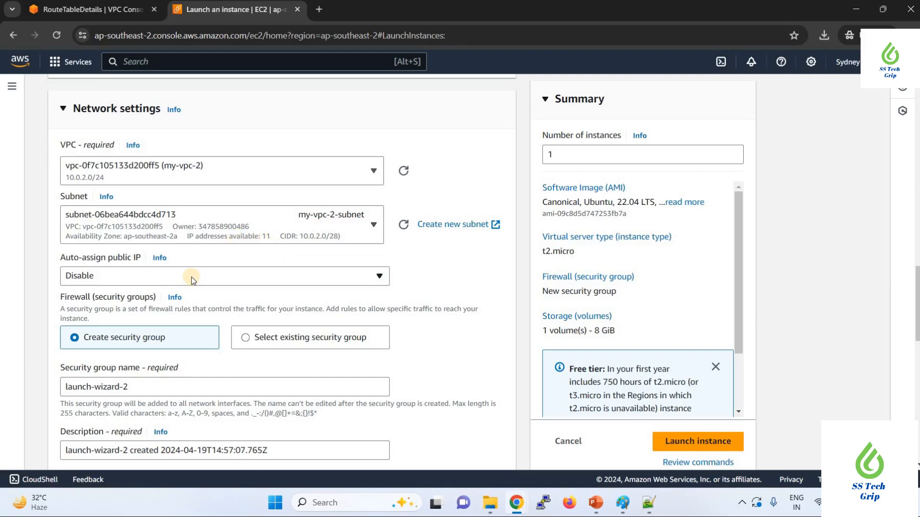
scroll(192, 280, down, 1)
click(173, 214)
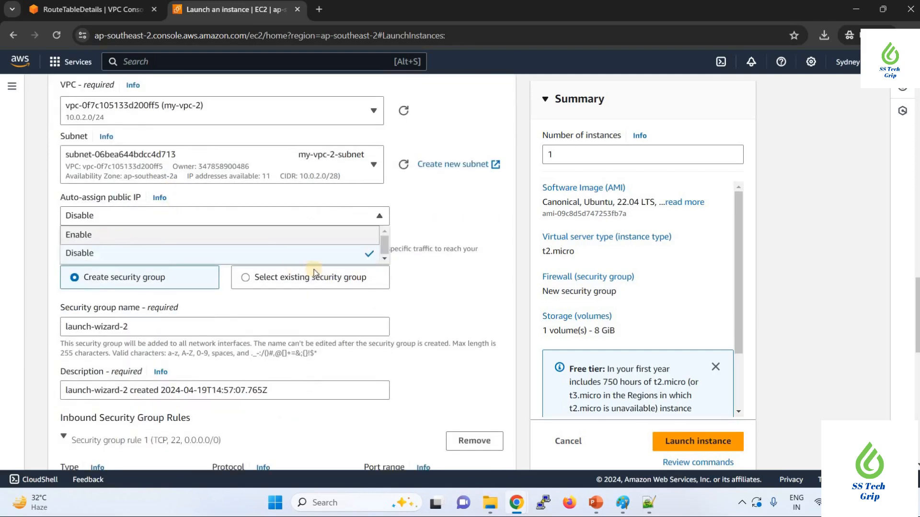
click(314, 235)
- Add a second inbound security group rule for my-vpc-2-ec2 with type All ICMP - IPv4 and source type Anywhere
scroll(139, 268, down, 3)
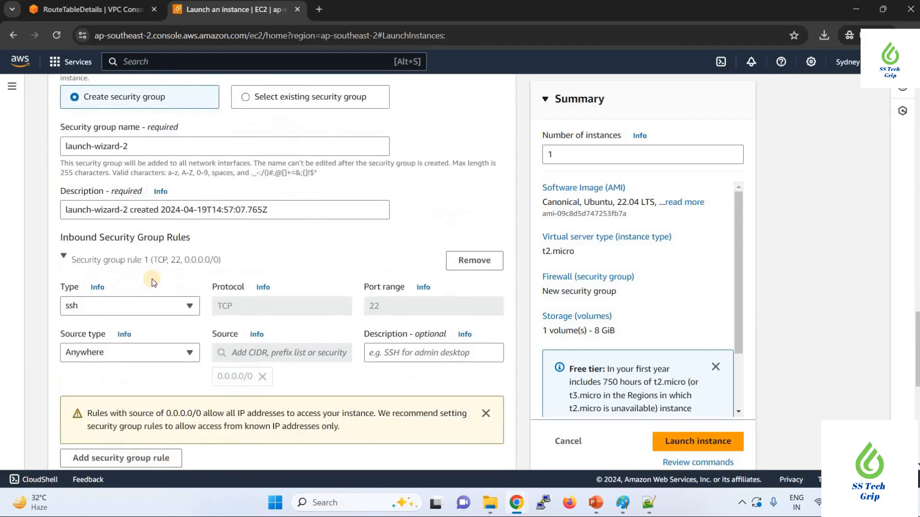
scroll(143, 336, down, 1)
click(125, 398)
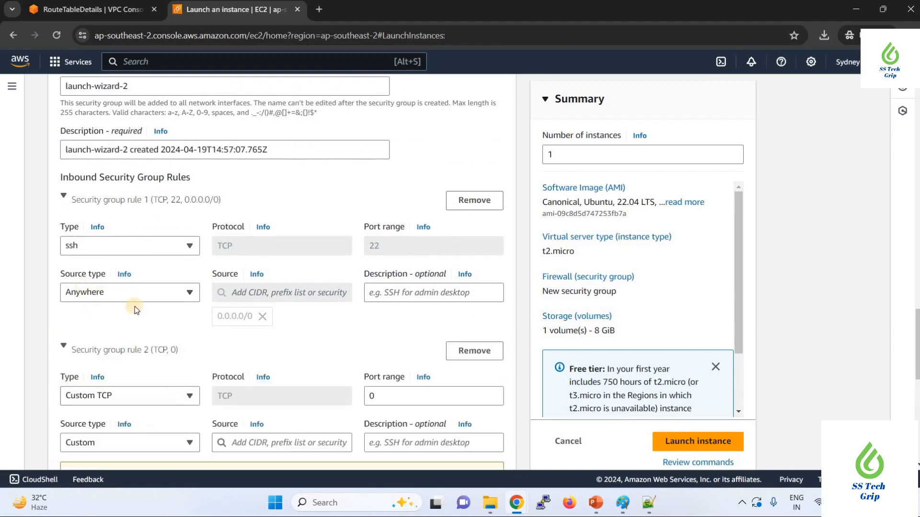
scroll(139, 297, down, 2)
click(143, 274)
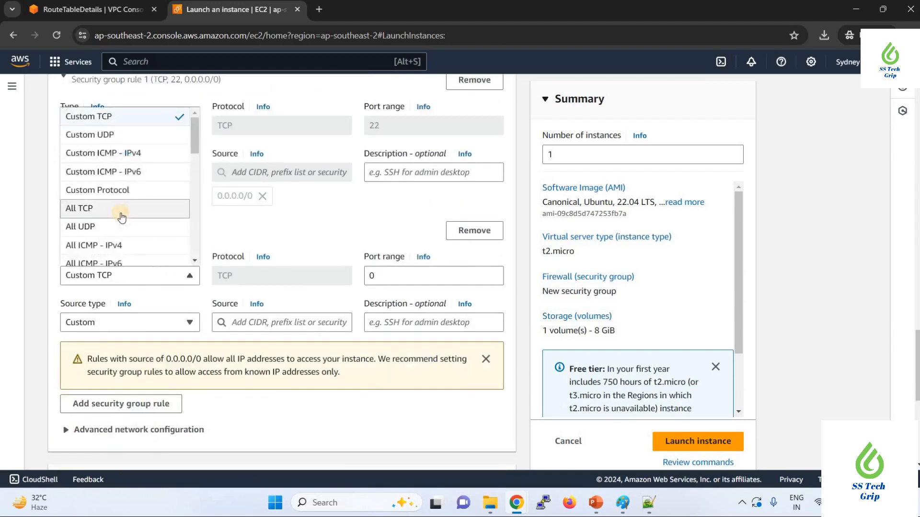
scroll(121, 217, down, 1)
click(114, 183)
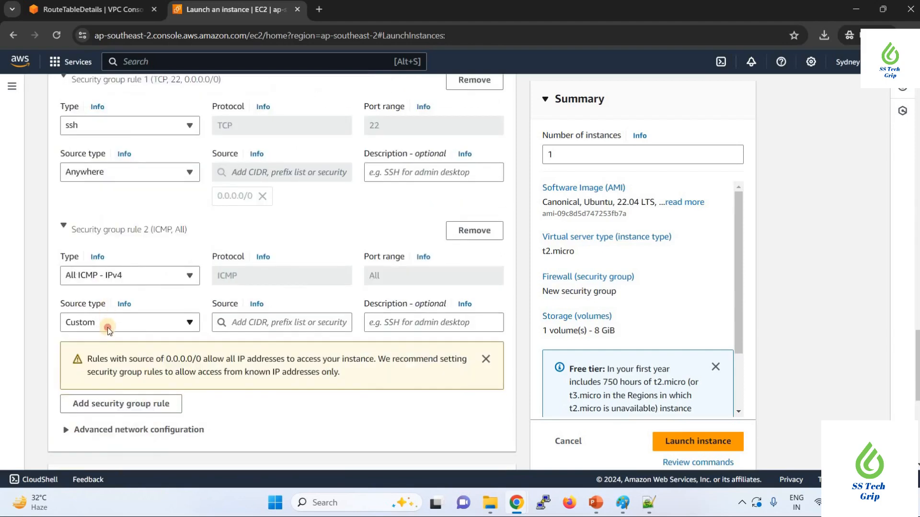
click(107, 323)
click(102, 341)
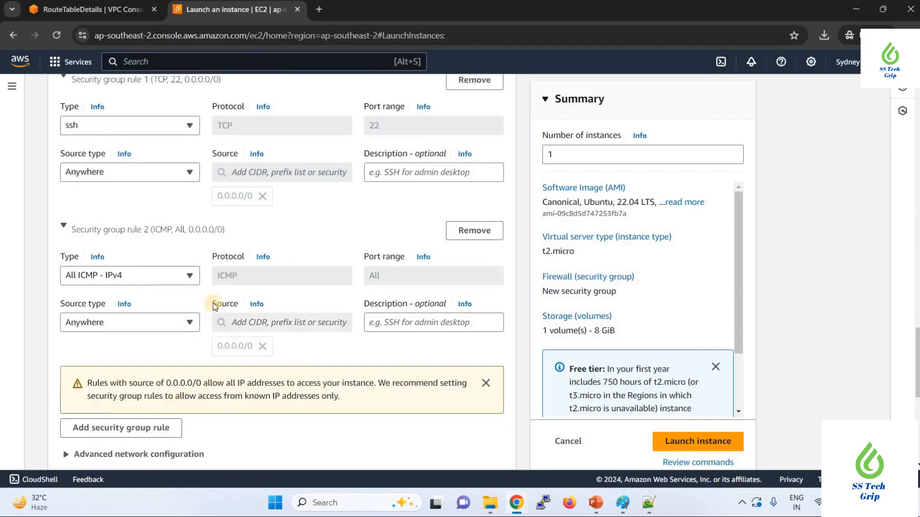
- Launch the my-vpc-2-ec2 instance with the storage settings left as they are
scroll(213, 307, down, 1)
scroll(214, 306, down, 5)
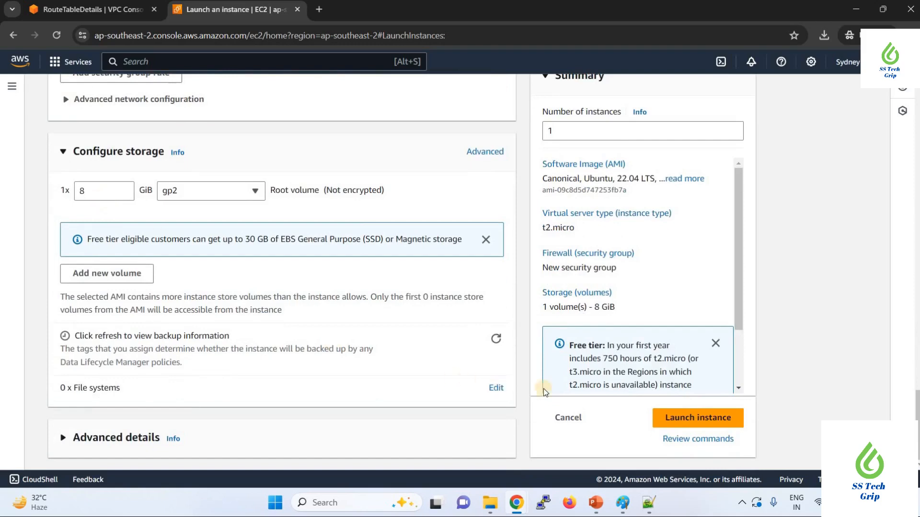
click(708, 419)
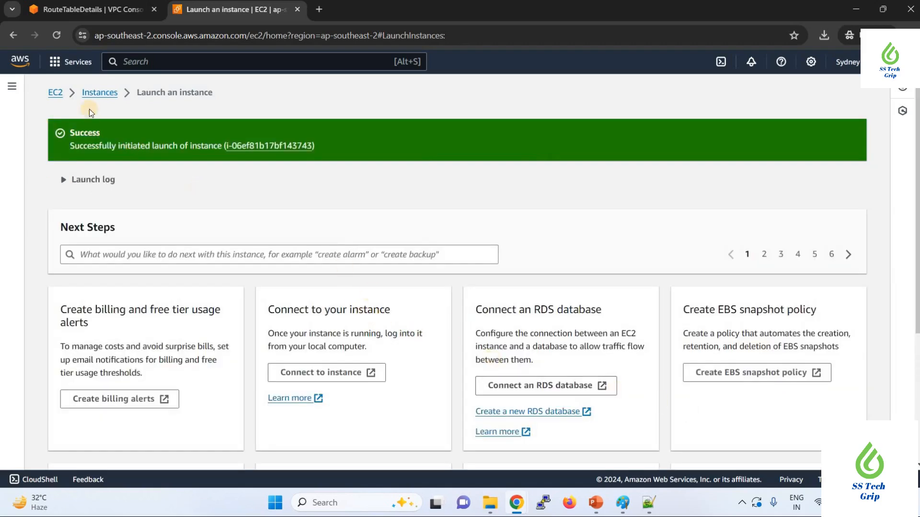
- Open and refresh the instances list, select my-vpc-1-ec2 and copy its public IPv4 address
click(98, 93)
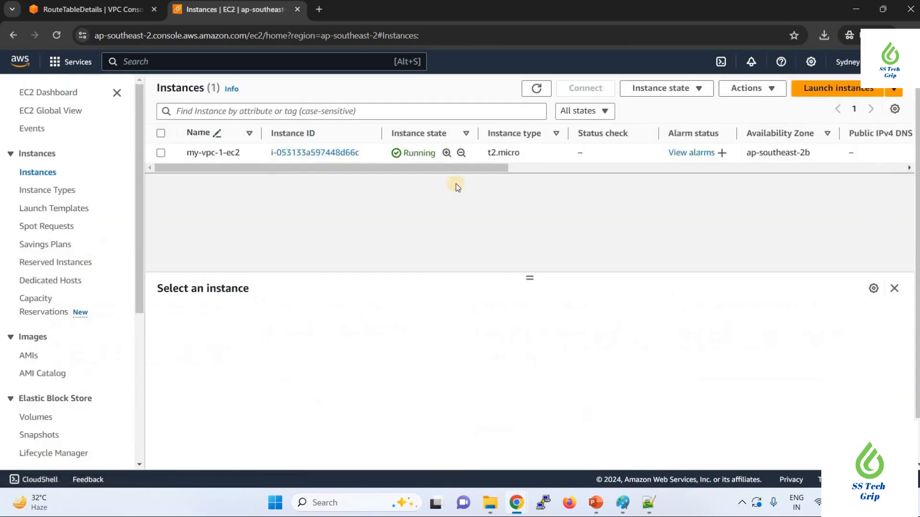
click(56, 35)
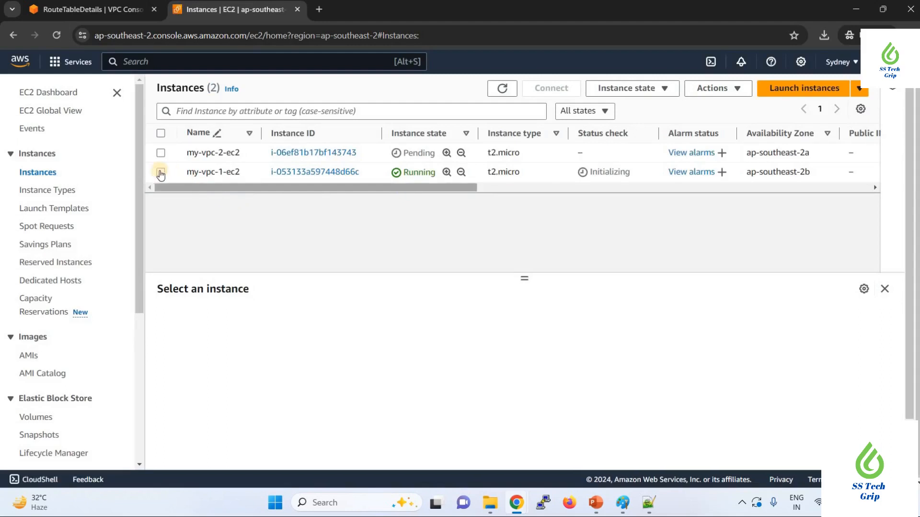
click(161, 173)
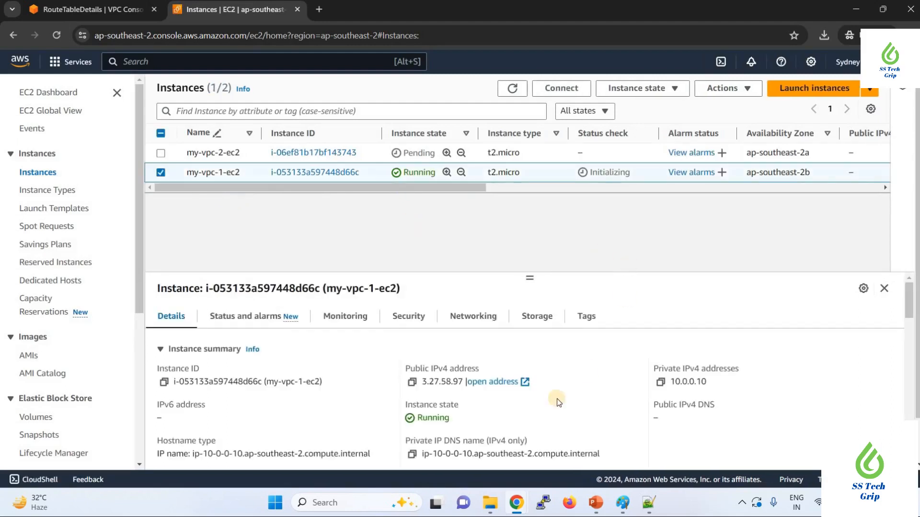
click(412, 382)
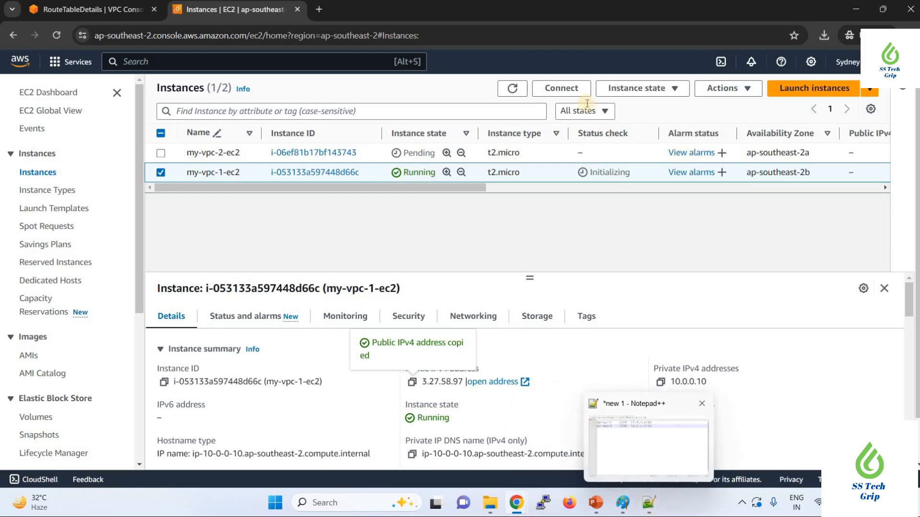
- In Notepad++, trim the my-vpc-1 line to end at 10.0.0.0/ and paste the public address 3.27.58.97 after a gap
key(alt+Tab)
click(586, 65)
key(BackSpace)
key(BackSpace)
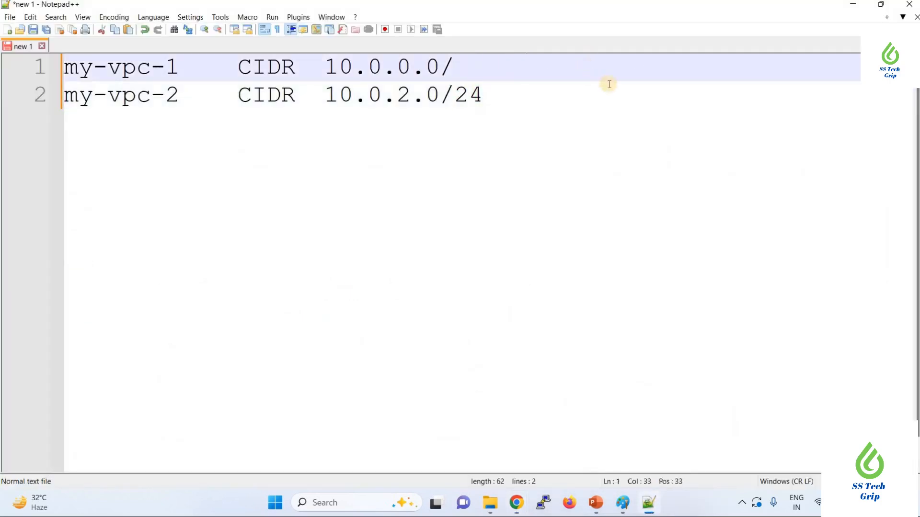
key(ctrl+v)
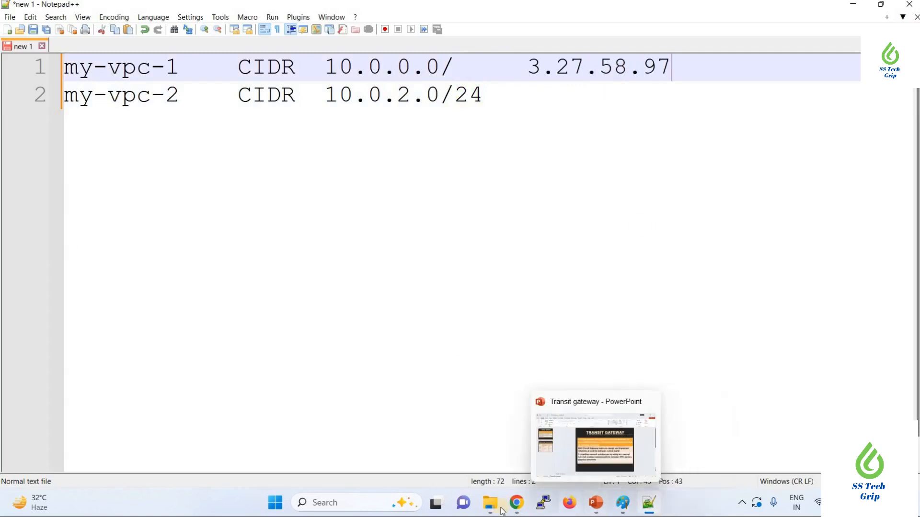
- Copy my-vpc-1-ec2's private IPv4 address from the EC2 console in Chrome and add 10.0.0.10 to the my-vpc-1 line in Notepad++
click(516, 502)
click(580, 443)
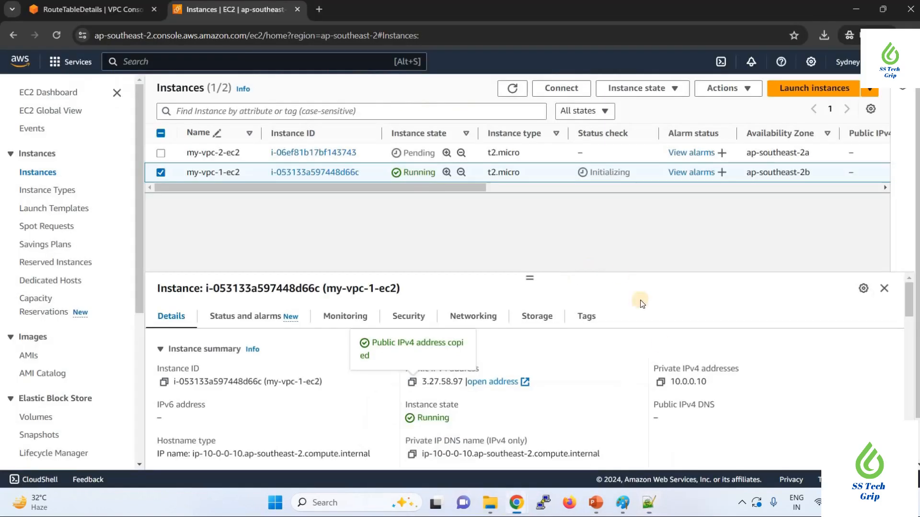
click(660, 382)
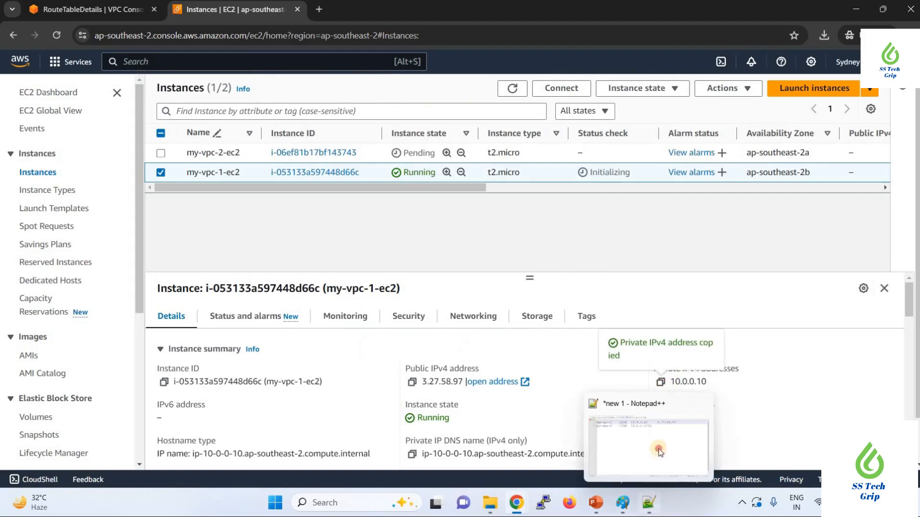
click(647, 498)
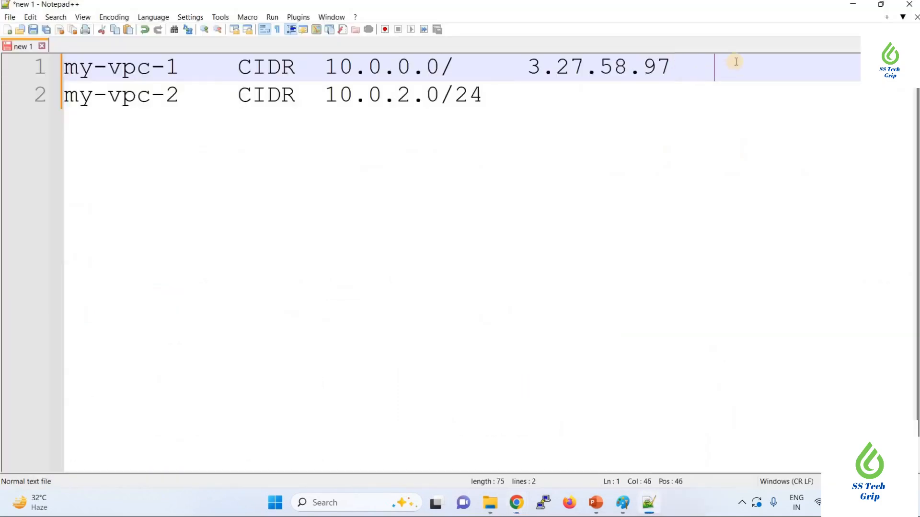
key(ctrl+v)
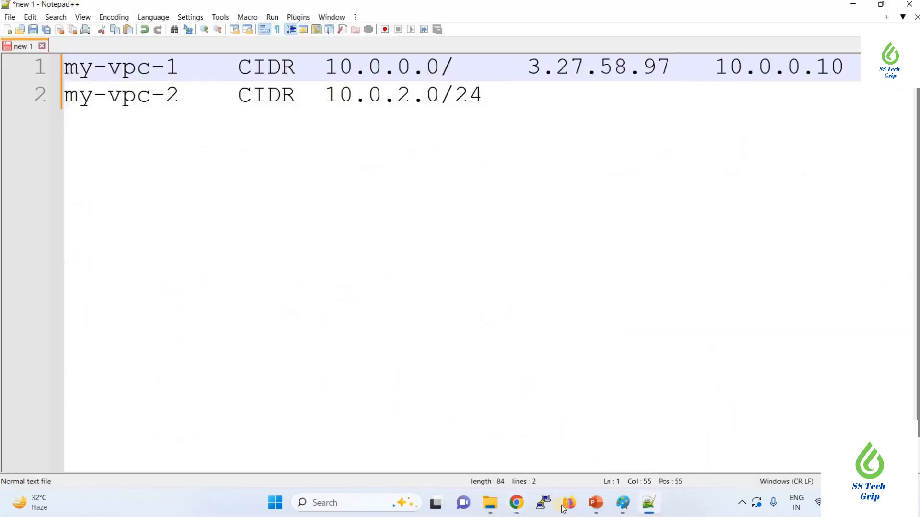
- Switch to Chrome, select only the my-vpc-2-ec2 instance and copy its public IPv4 address
mouse_move(517, 505)
click(587, 444)
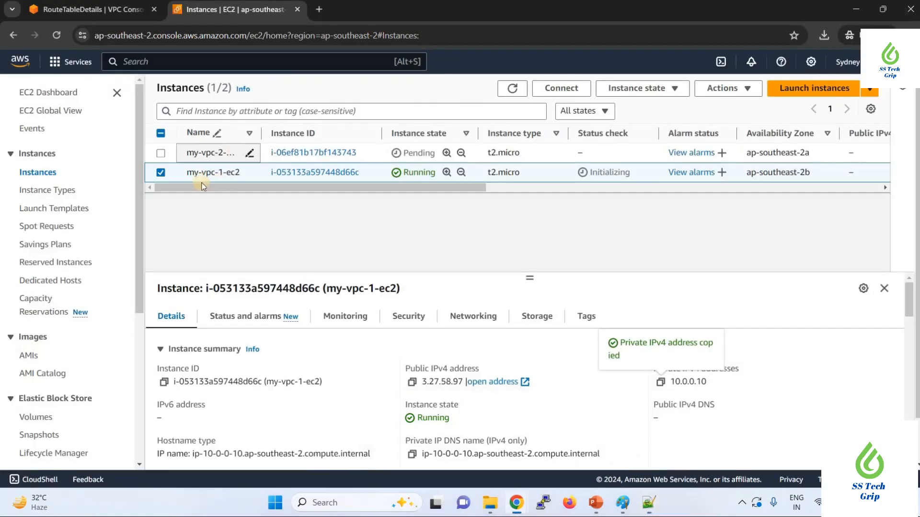
click(162, 172)
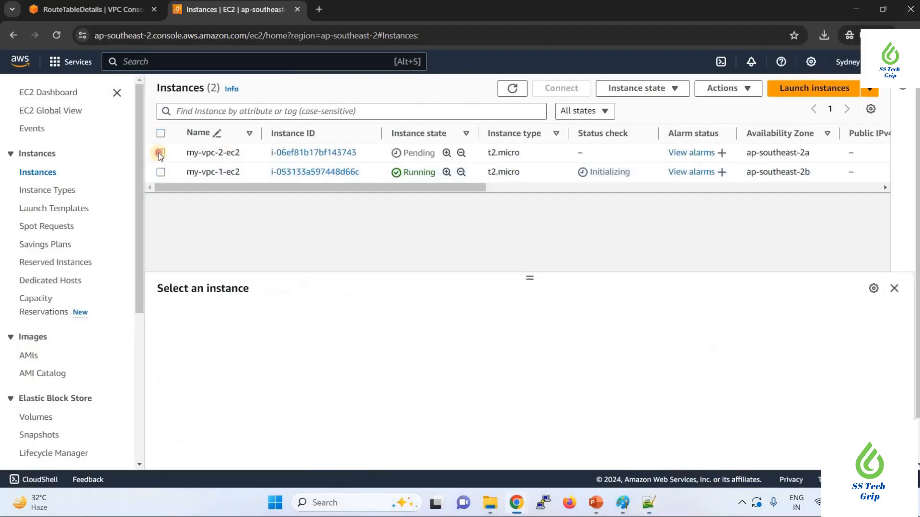
click(193, 156)
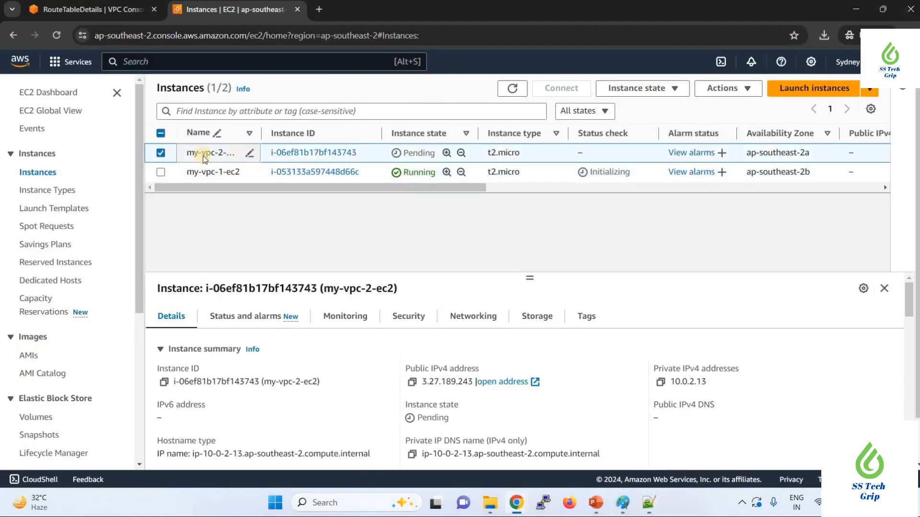
click(410, 382)
- In Notepad++, paste 3.27.189.243 after the CIDR on the my-vpc-2 line and align it with the public address above
mouse_move(648, 503)
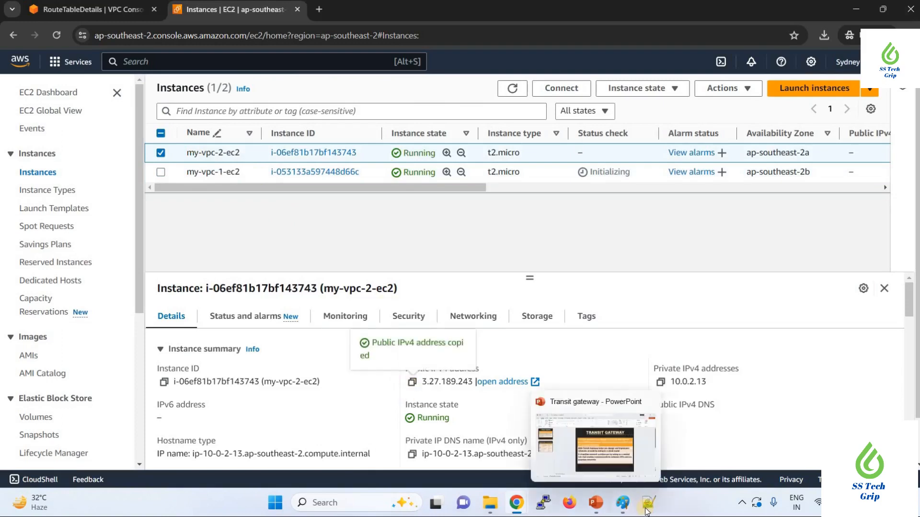
click(652, 467)
click(539, 94)
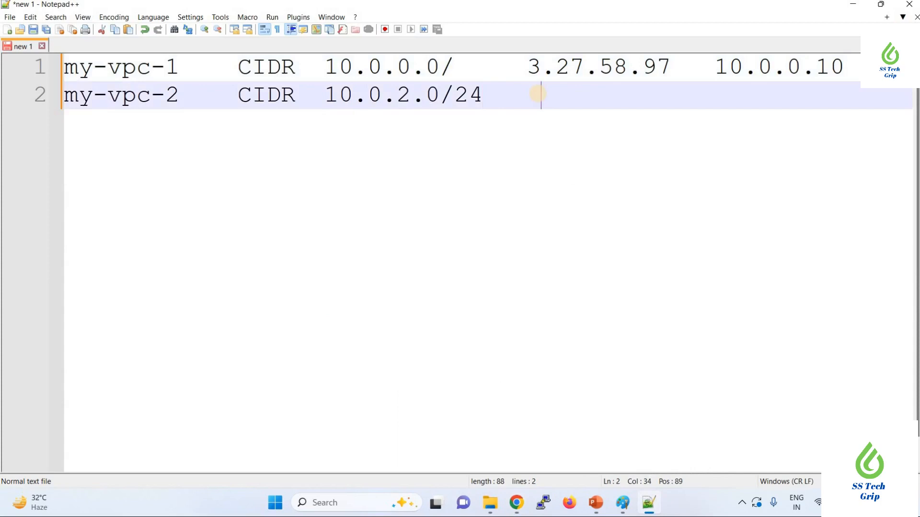
key(ctrl+v)
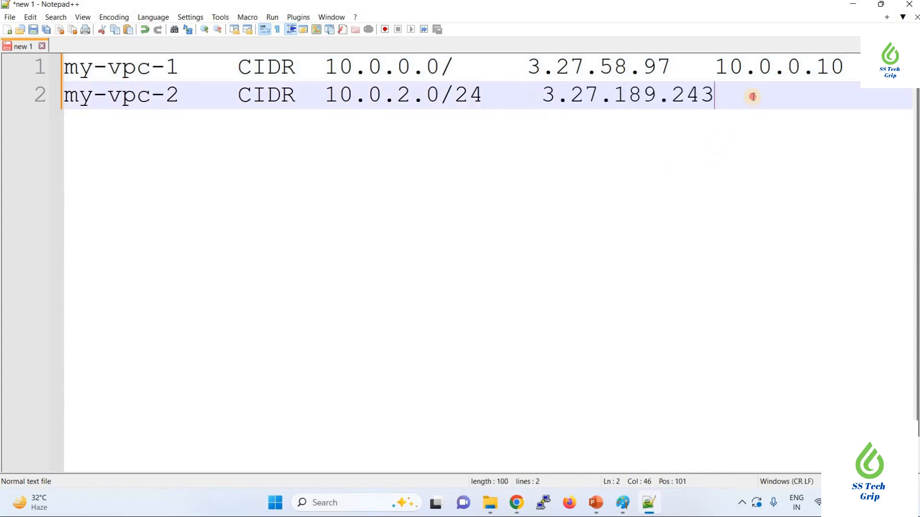
click(542, 95)
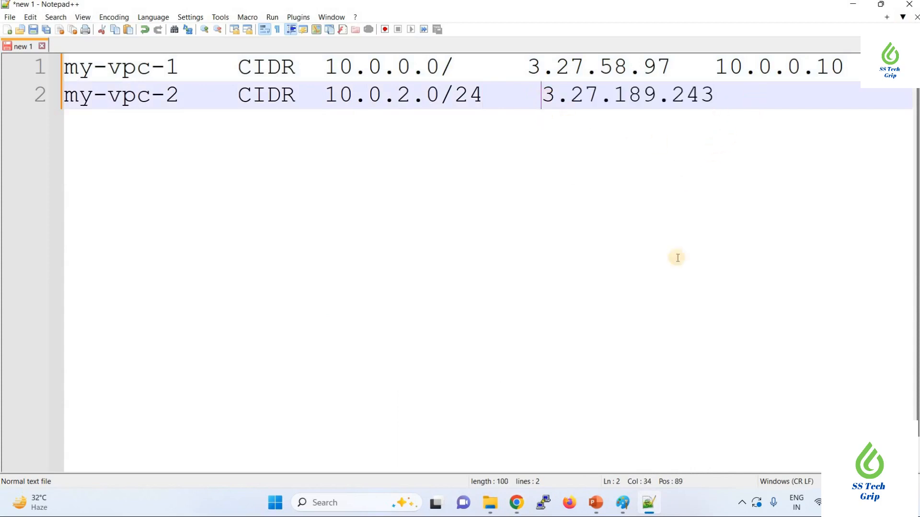
key(BackSpace)
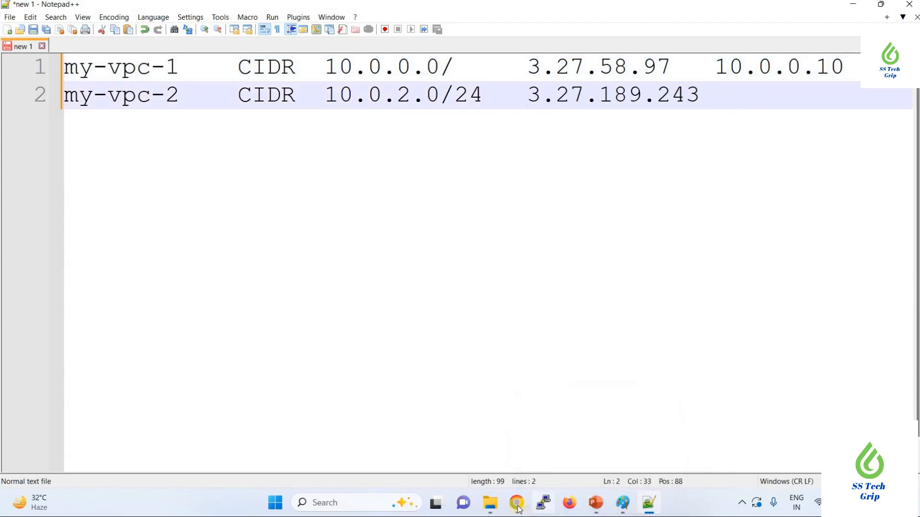
- Copy my-vpc-2-ec2's private IPv4 address from the EC2 console in Chrome and append 10.0.2.13 to the my-vpc-2 line in Notepad++
mouse_move(517, 508)
click(664, 390)
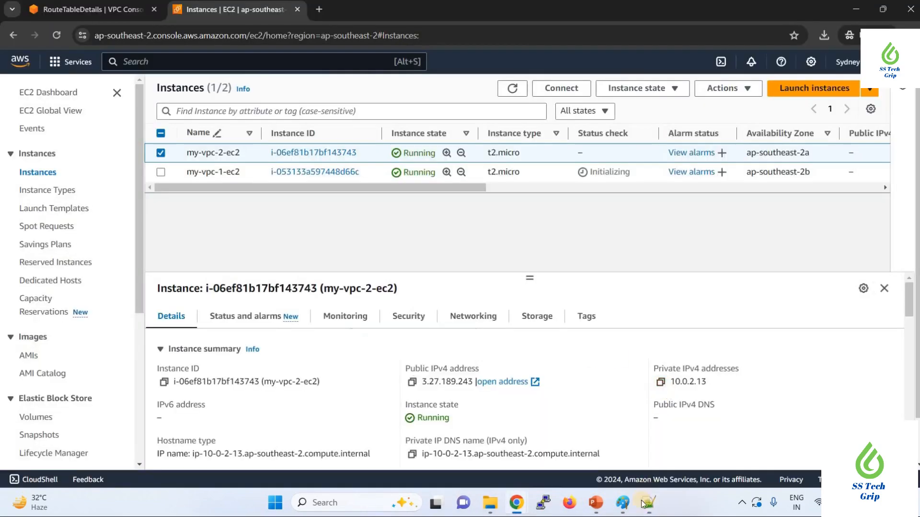
mouse_move(643, 504)
click(648, 456)
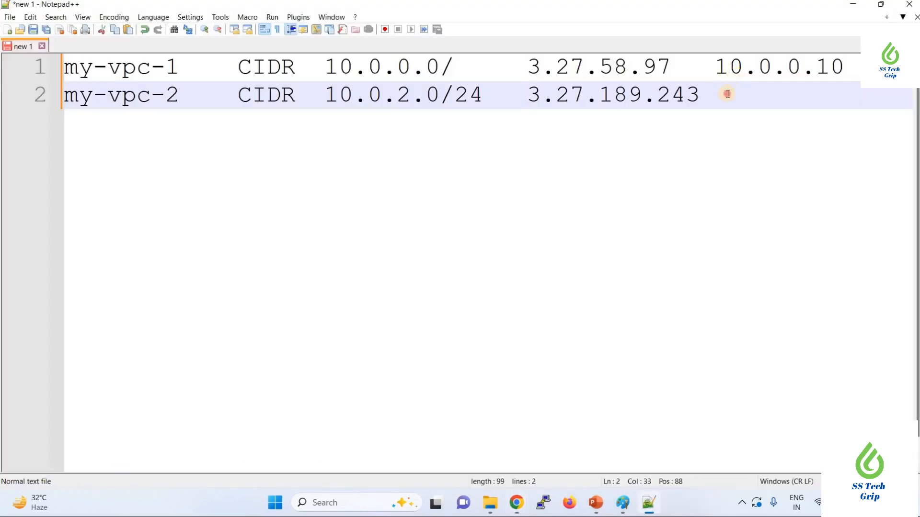
click(727, 94)
key(ctrl+v)
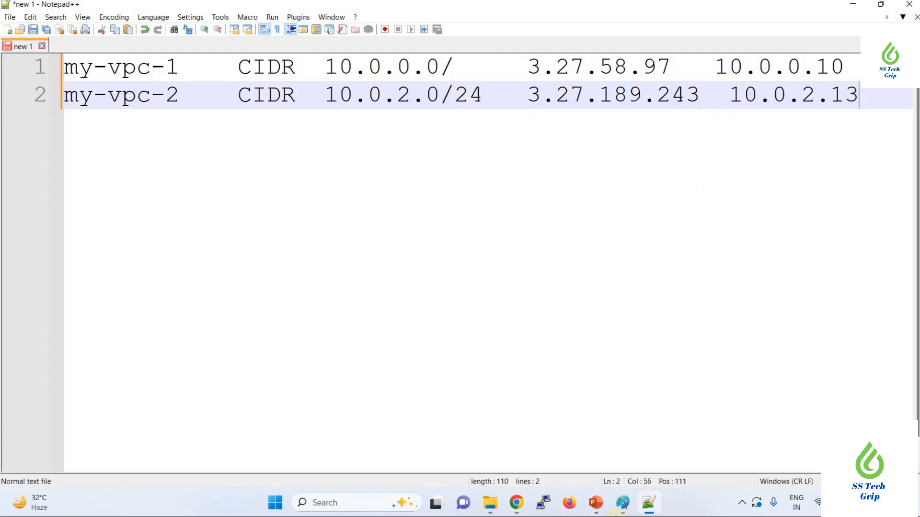
mouse_move(595, 502)
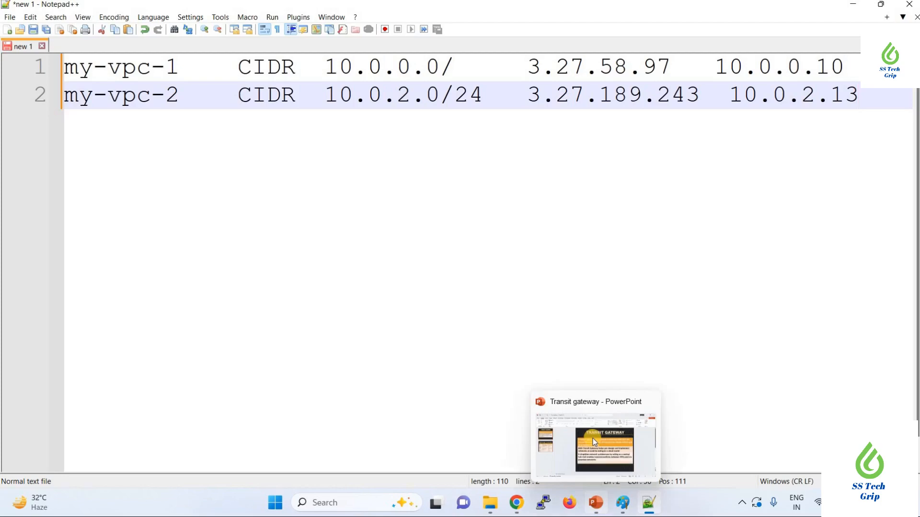
click(593, 438)
key(alt+Tab)
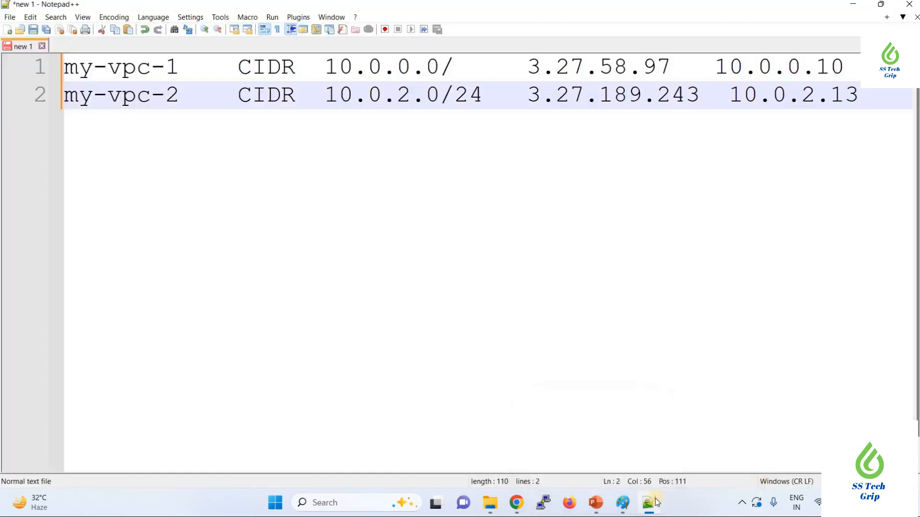
- Switch to the VPC diagram in Paint and close all open PowerPoint windows
mouse_move(644, 512)
click(622, 455)
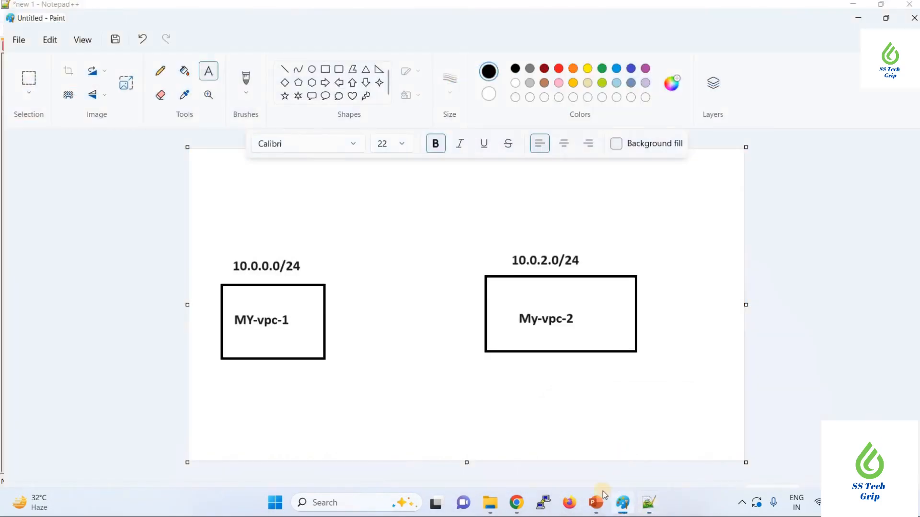
right_click(598, 506)
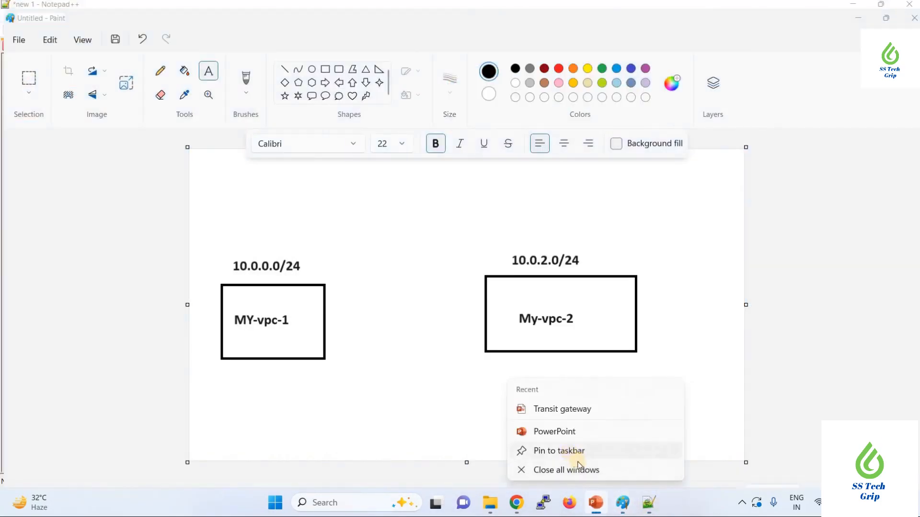
click(599, 470)
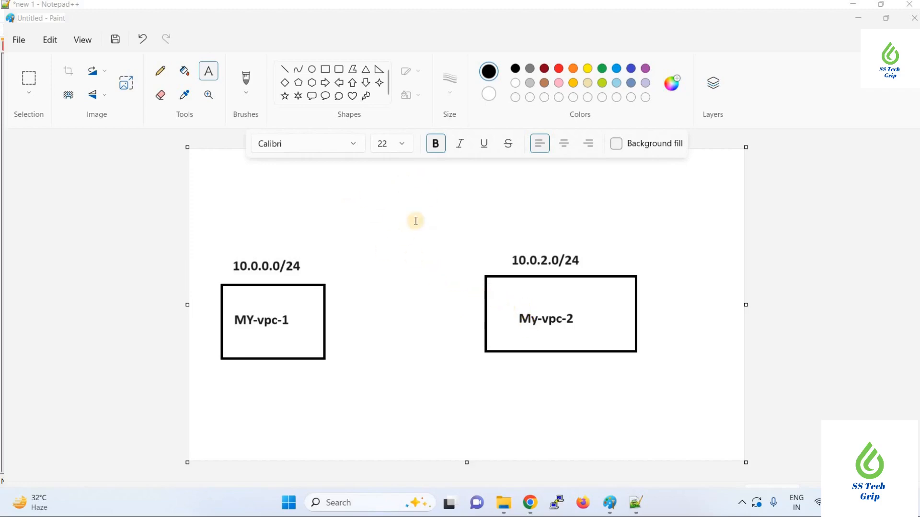
- Draw an ellipse above and between the two VPC boxes and label it TG inside in 22-point bold Calibri
click(312, 69)
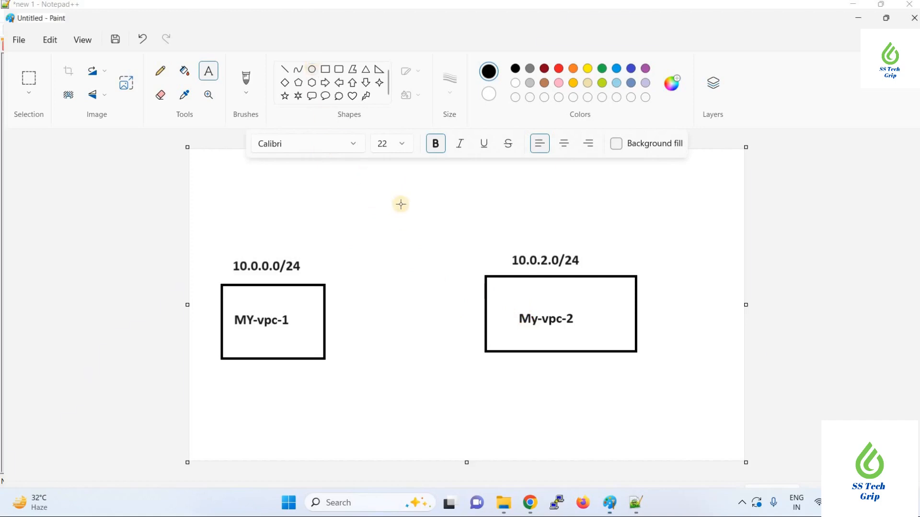
drag(369, 190, 465, 241)
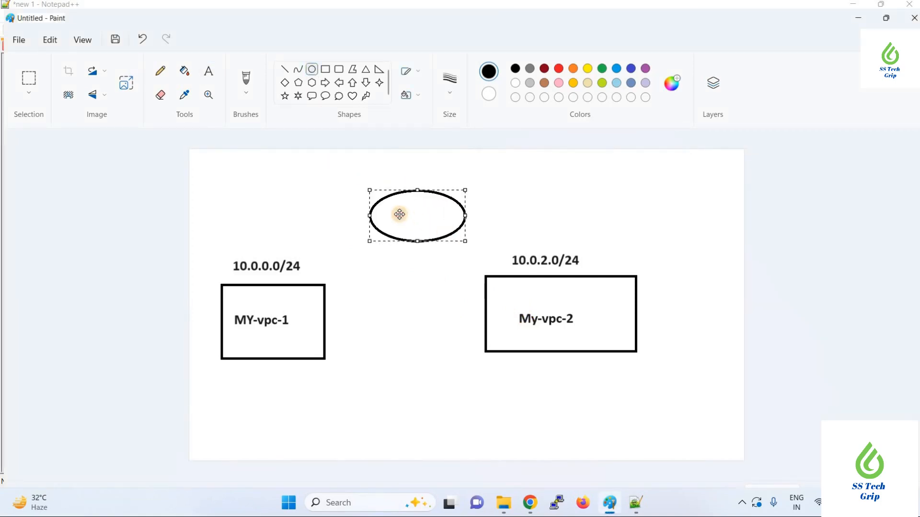
click(211, 75)
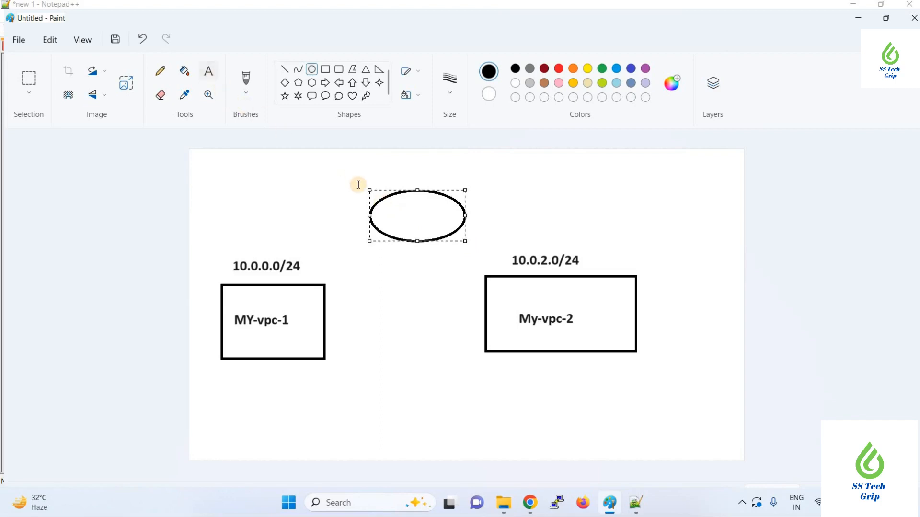
click(401, 209)
click(402, 208)
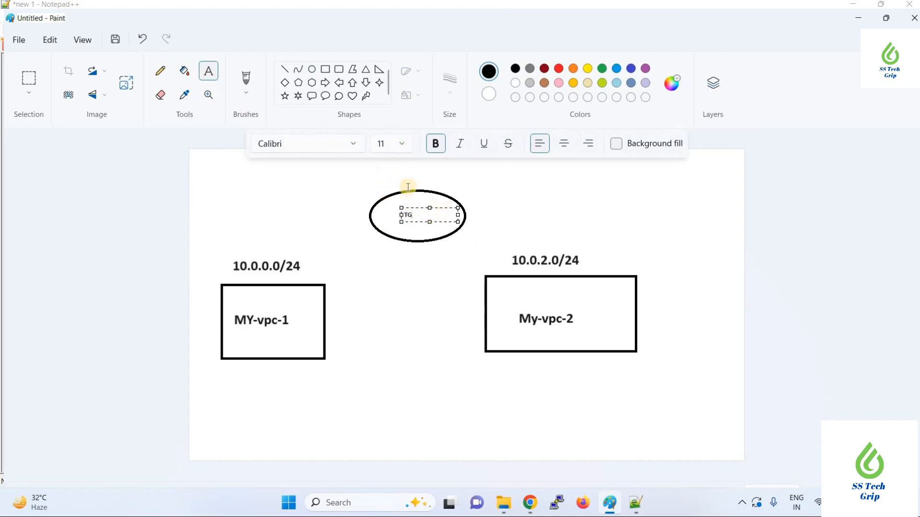
click(402, 144)
click(392, 366)
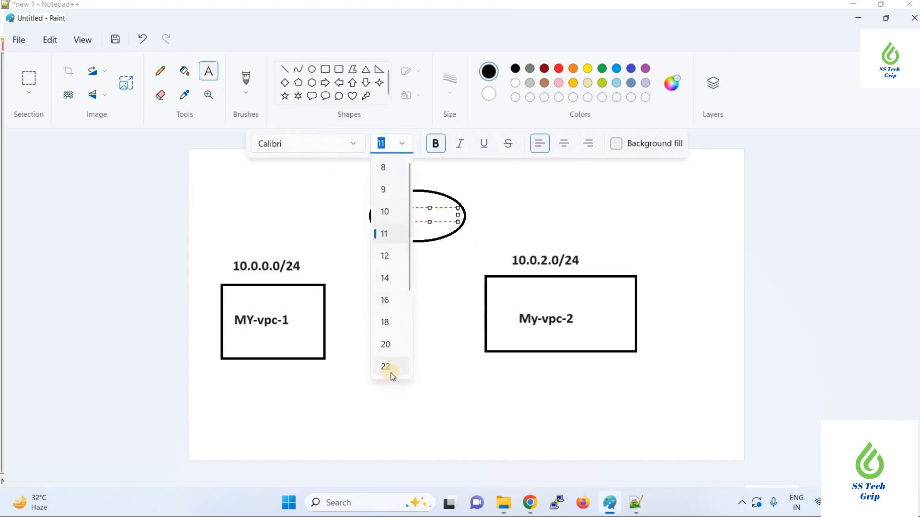
click(418, 220)
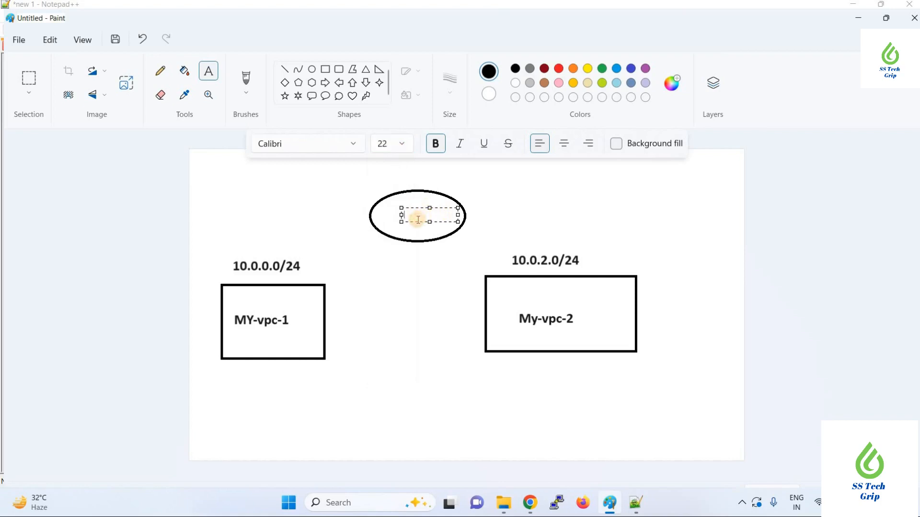
text(TG)
click(540, 211)
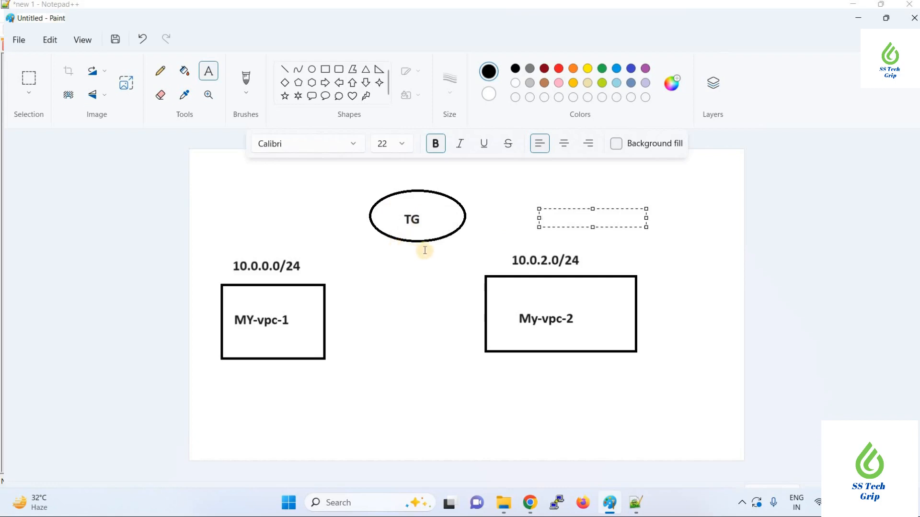
click(431, 255)
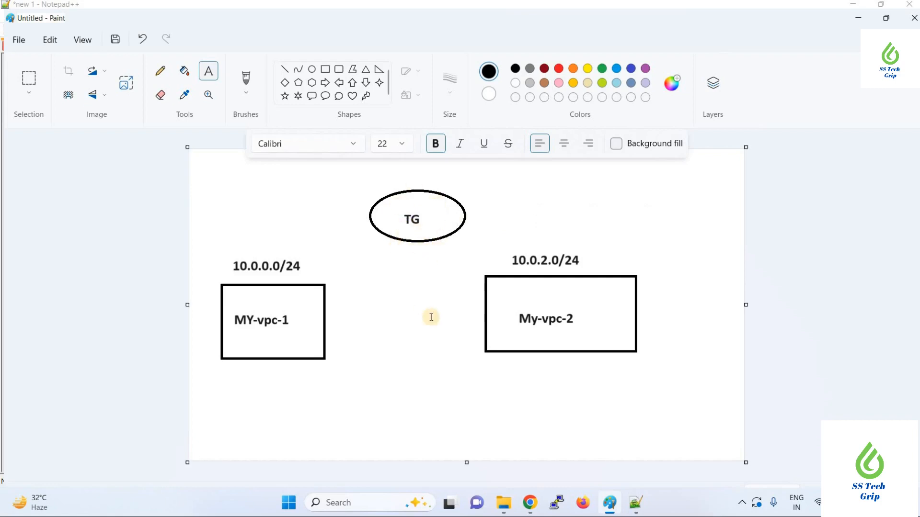
- Switch to the AWS VPC console in Chrome and open the Transit gateways page
mouse_move(531, 509)
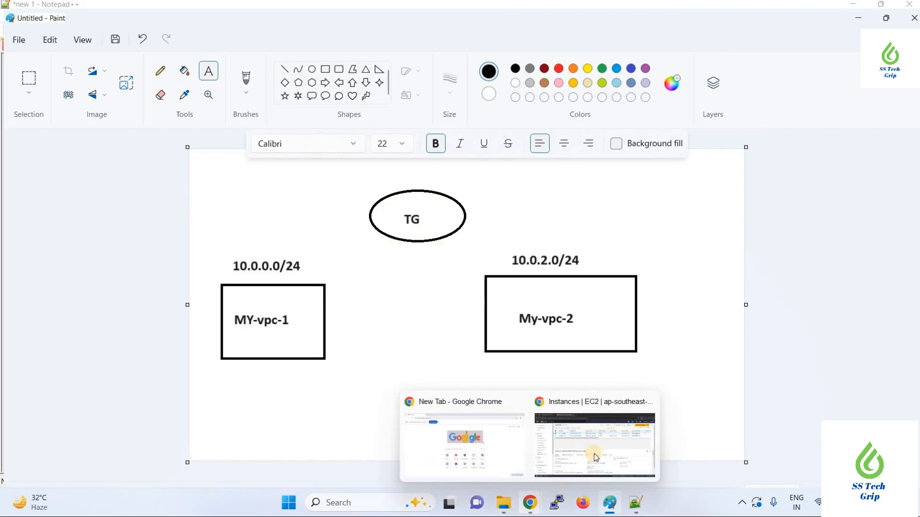
click(552, 421)
click(84, 10)
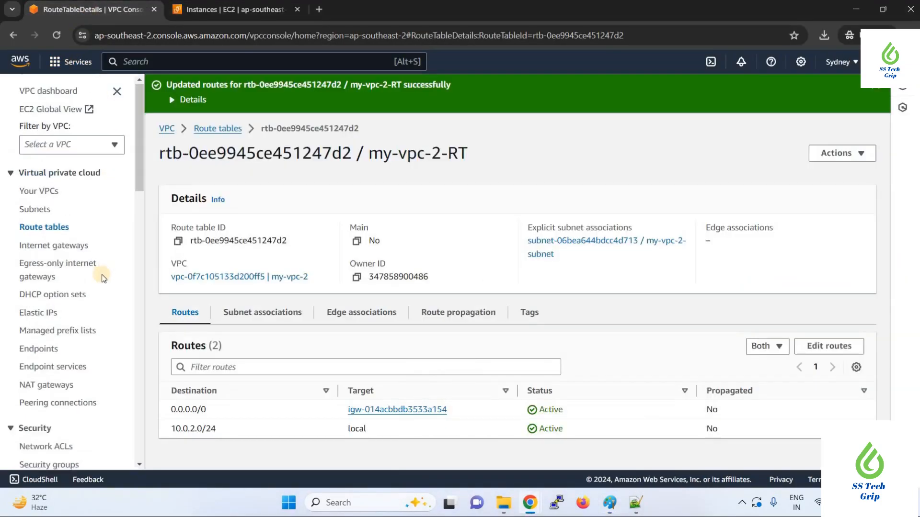
scroll(103, 277, down, 4)
scroll(102, 277, down, 5)
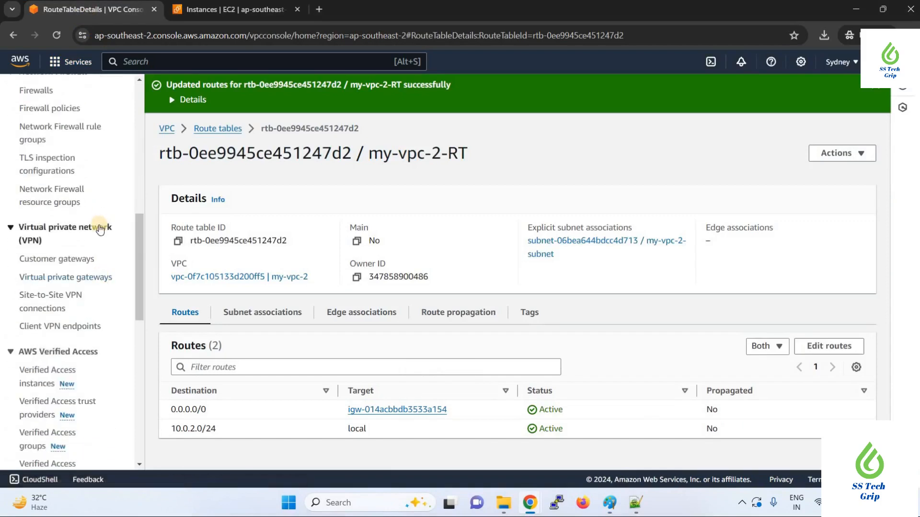
scroll(100, 229, down, 3)
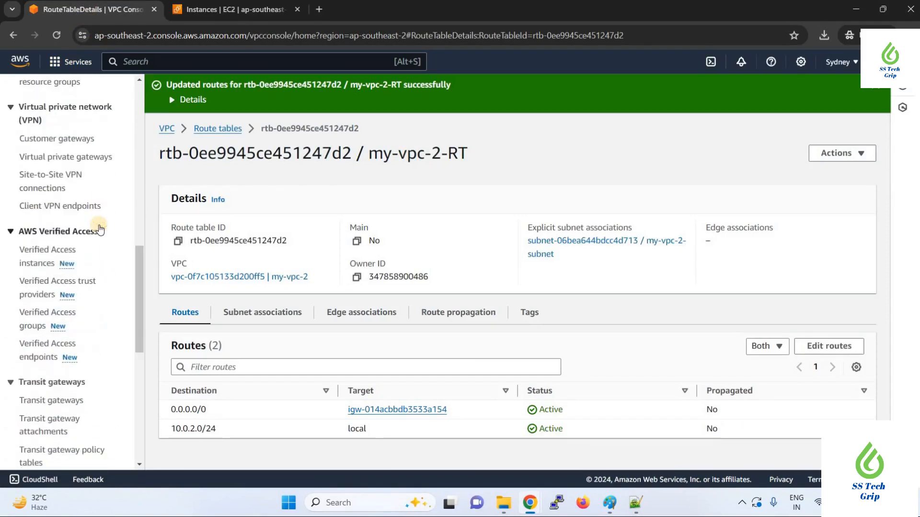
scroll(63, 183, up, 2)
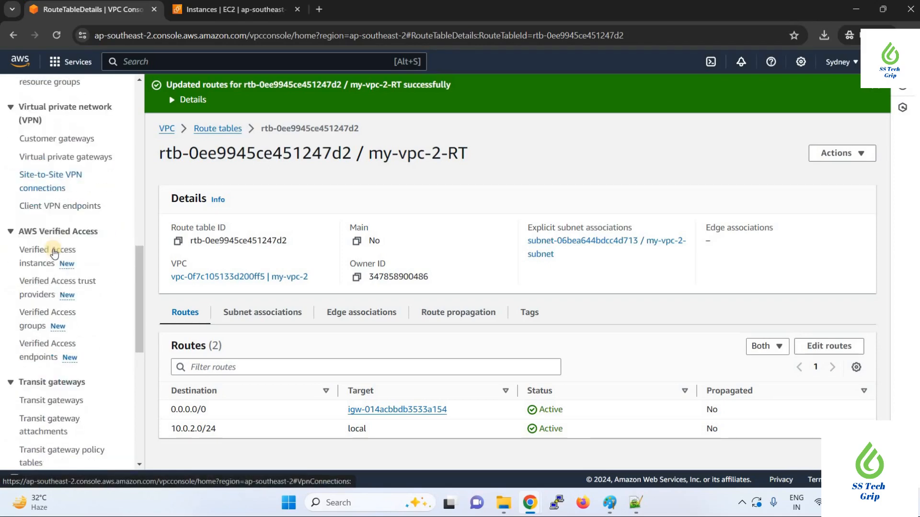
scroll(33, 230, down, 5)
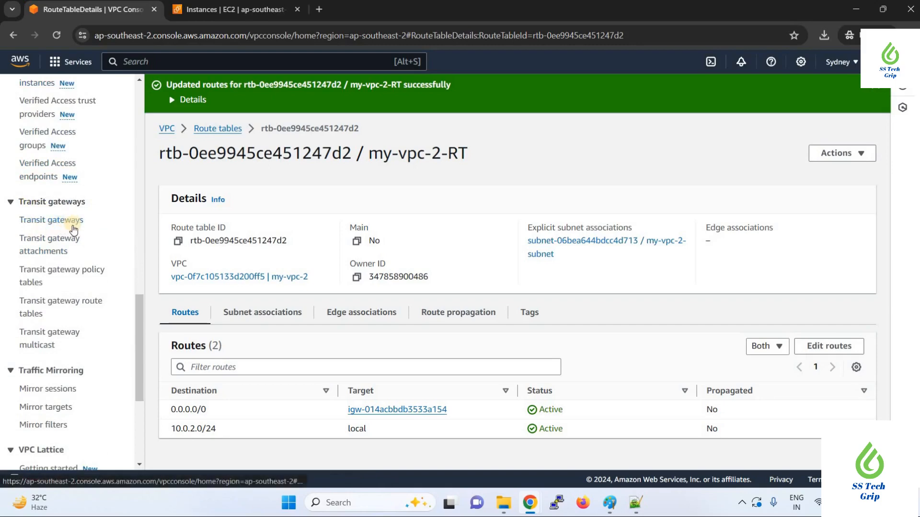
scroll(73, 230, up, 3)
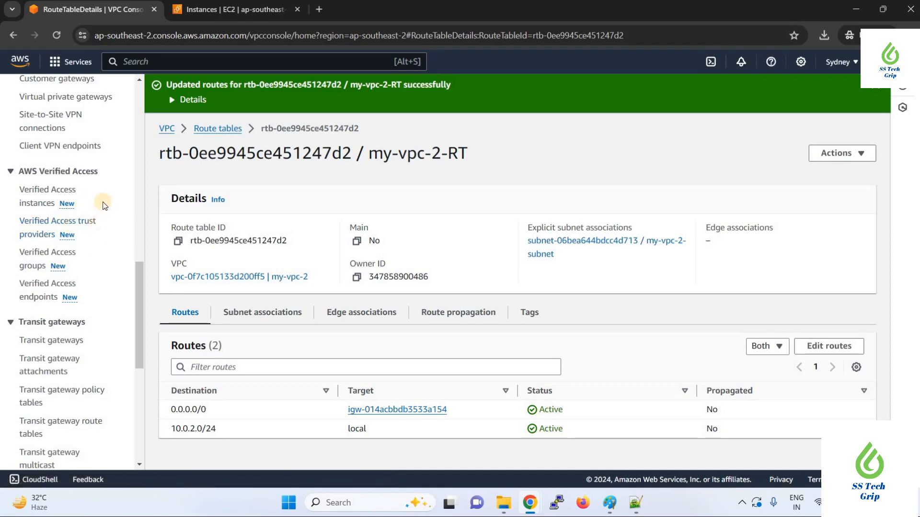
scroll(90, 181, up, 3)
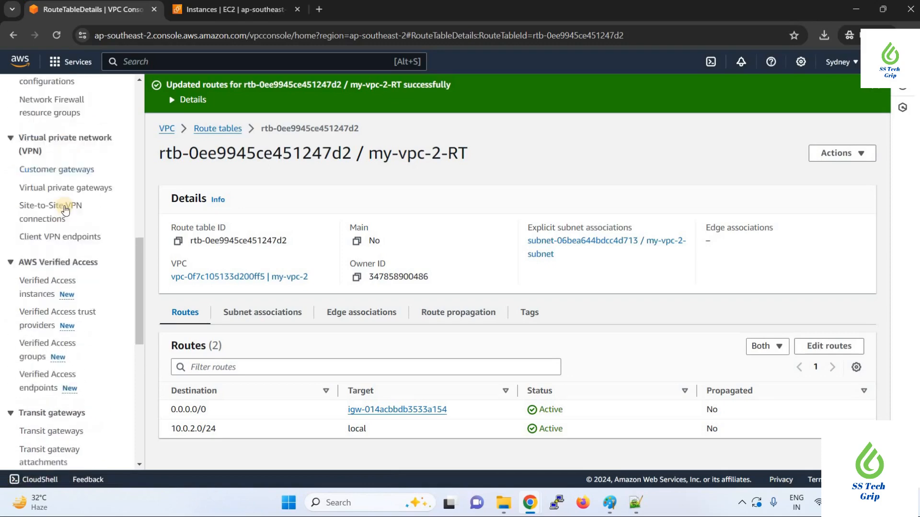
scroll(56, 341, down, 3)
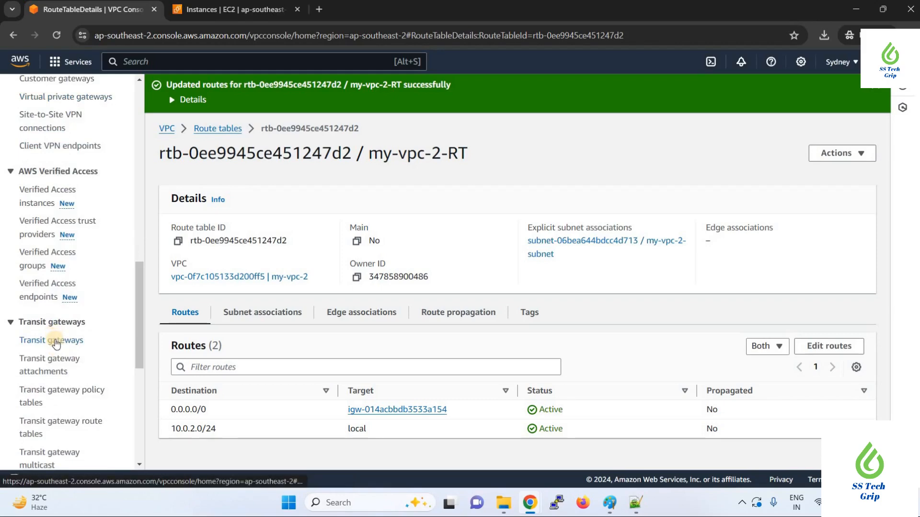
click(56, 340)
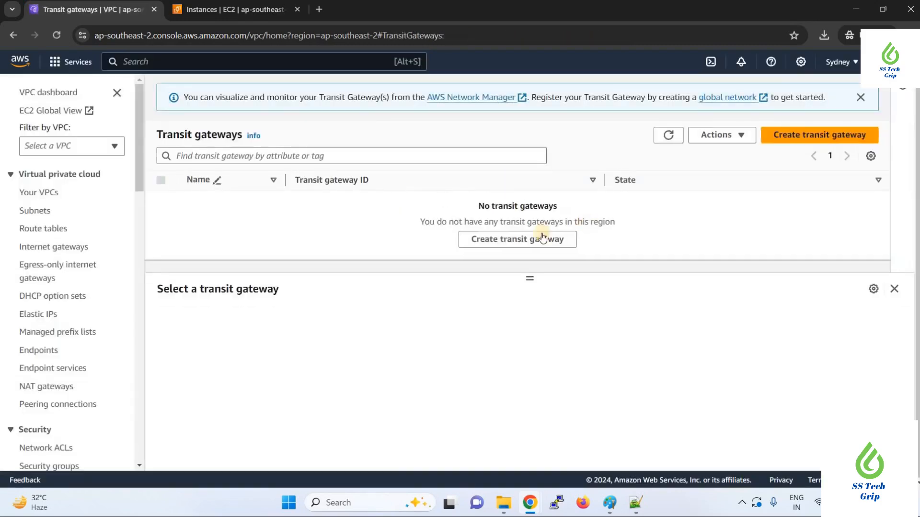
- Start a new transit gateway and enter TG-vpc1-vpc2 as both its name tag and description
click(818, 138)
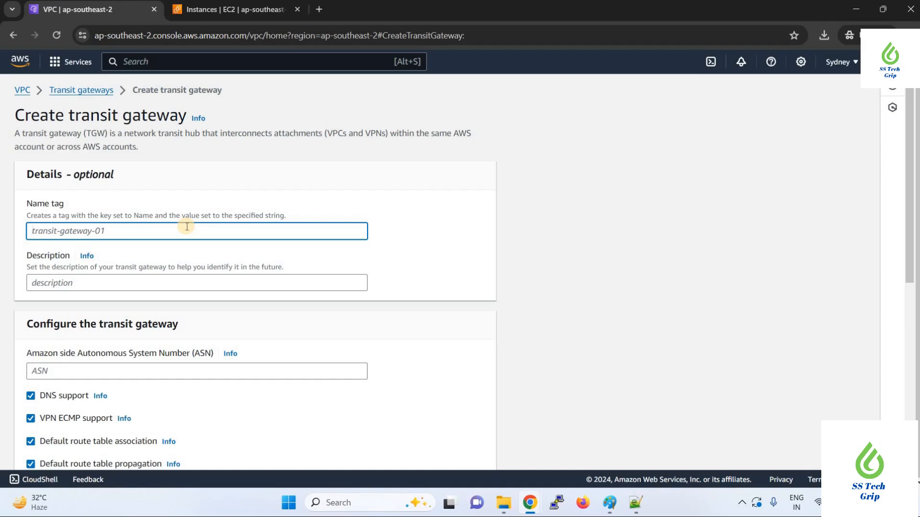
text(TG-vpc1-vpc2)
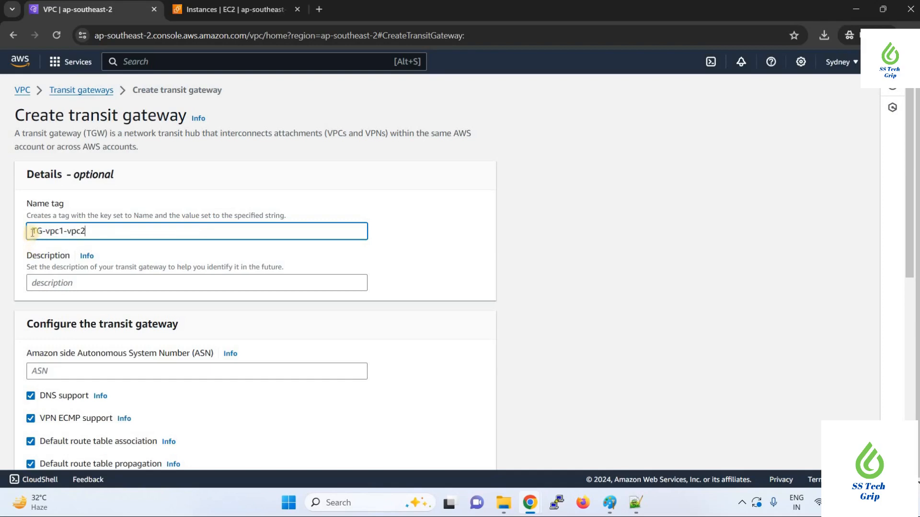
drag(30, 231, 90, 230)
key(ctrl+c)
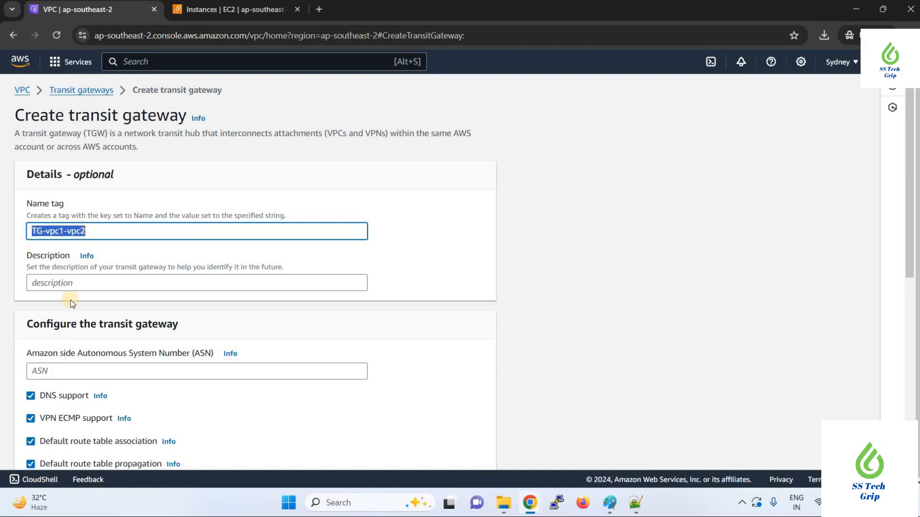
click(70, 284)
key(ctrl+v)
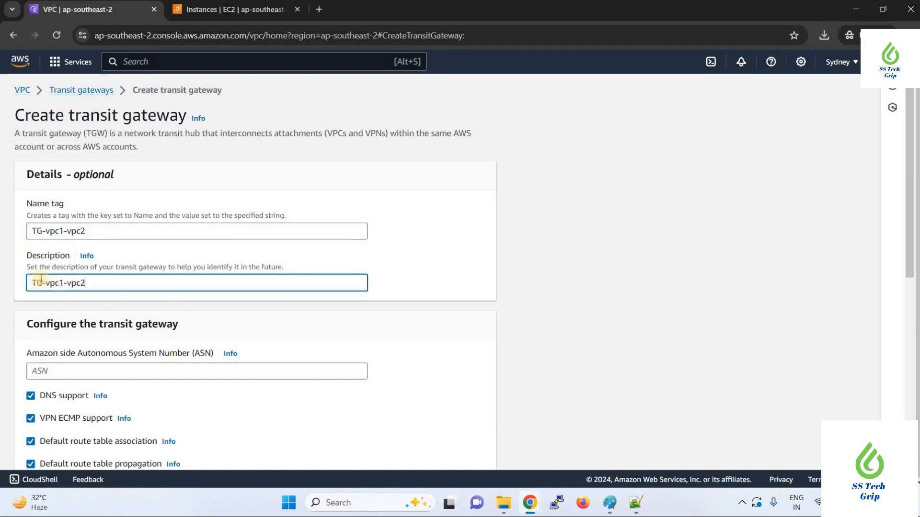
- Review the remaining transit gateway options, keep the defaults with ASN and CIDR empty, and create the gateway
scroll(90, 240, down, 1)
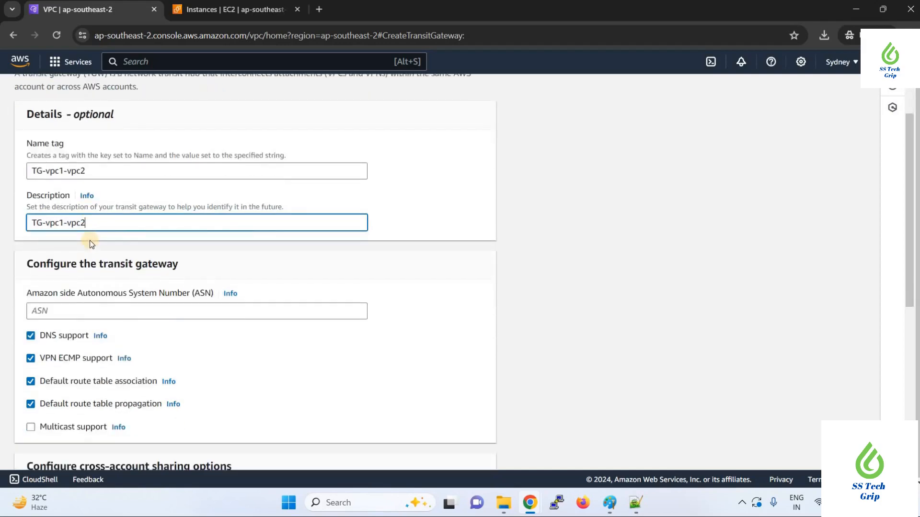
scroll(90, 240, down, 2)
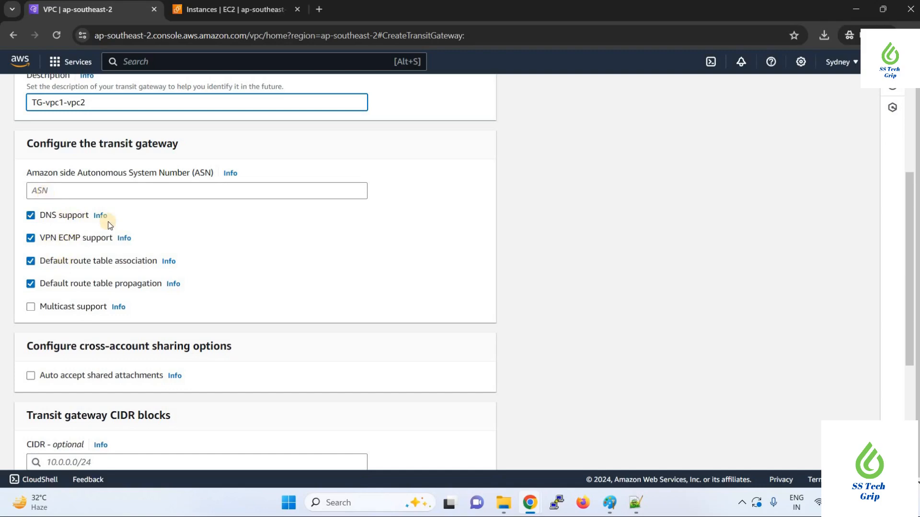
scroll(110, 225, down, 1)
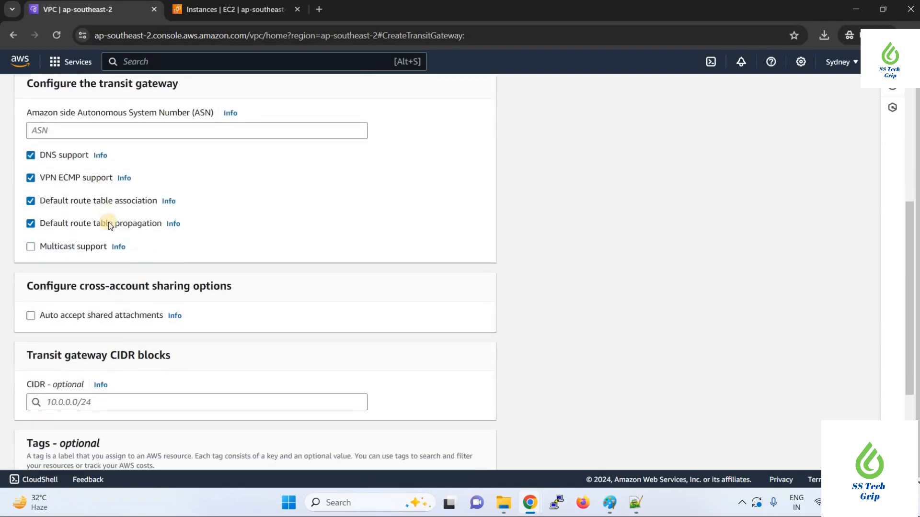
scroll(109, 225, down, 1)
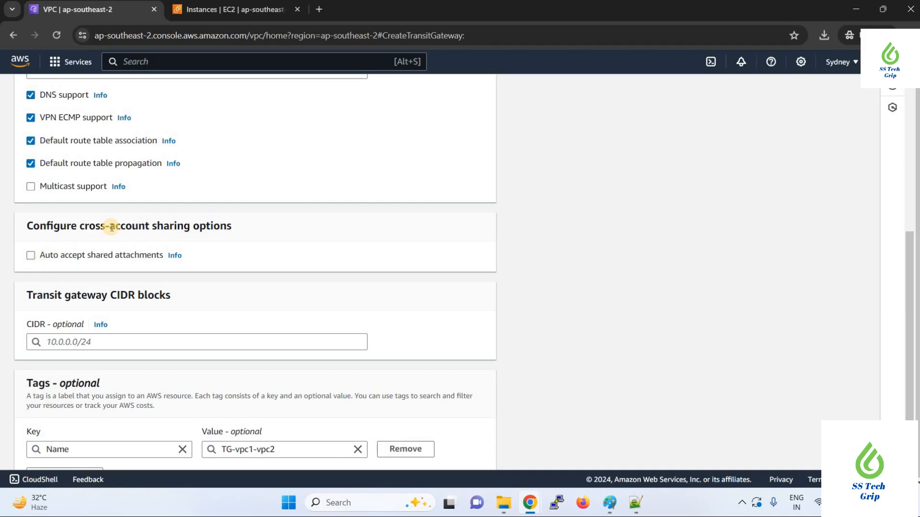
scroll(111, 228, down, 1)
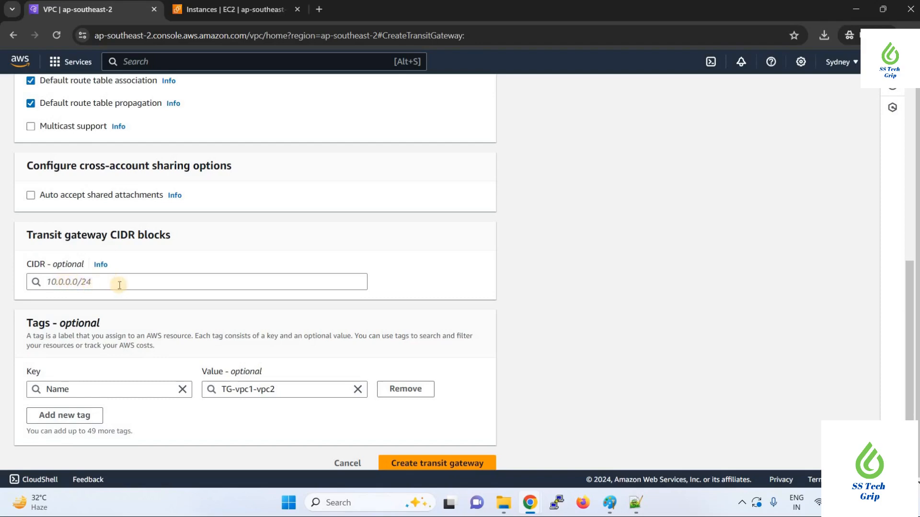
scroll(119, 286, down, 1)
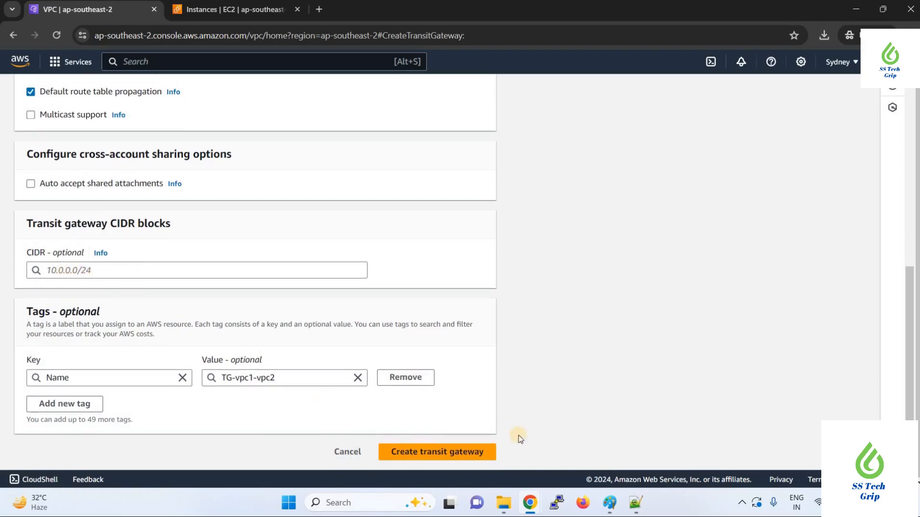
click(416, 458)
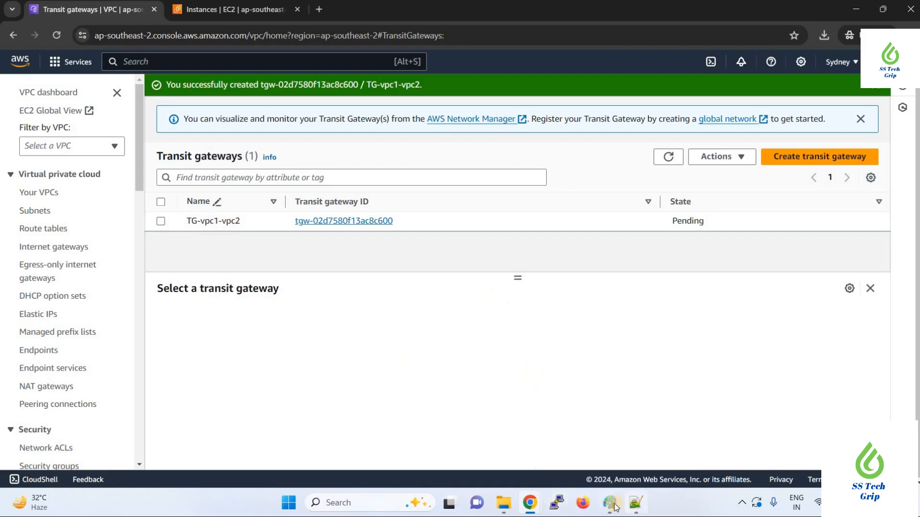
- Review the TG and VPC diagram in Paint and return to the transit gateways list in Chrome
mouse_move(610, 502)
click(607, 447)
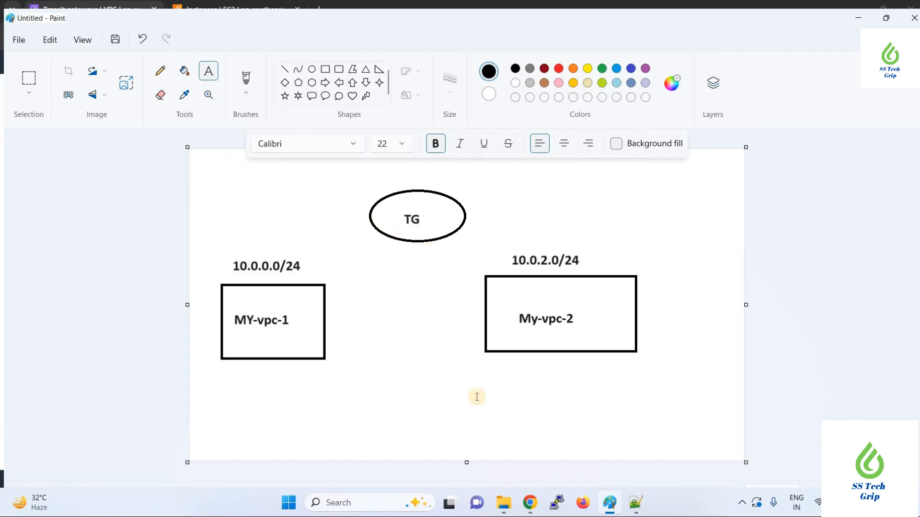
mouse_move(541, 496)
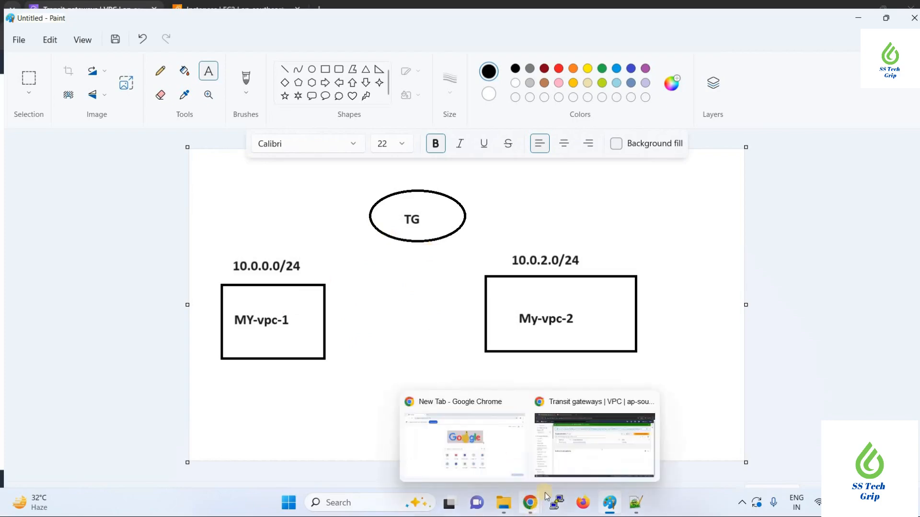
click(600, 441)
click(599, 431)
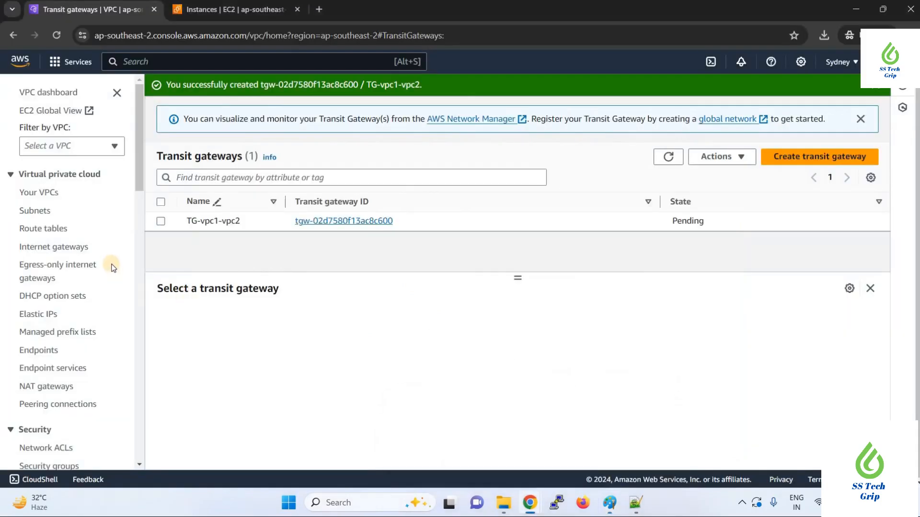
- Open the Transit gateway attachments page of the VPC console
mouse_move(251, 232)
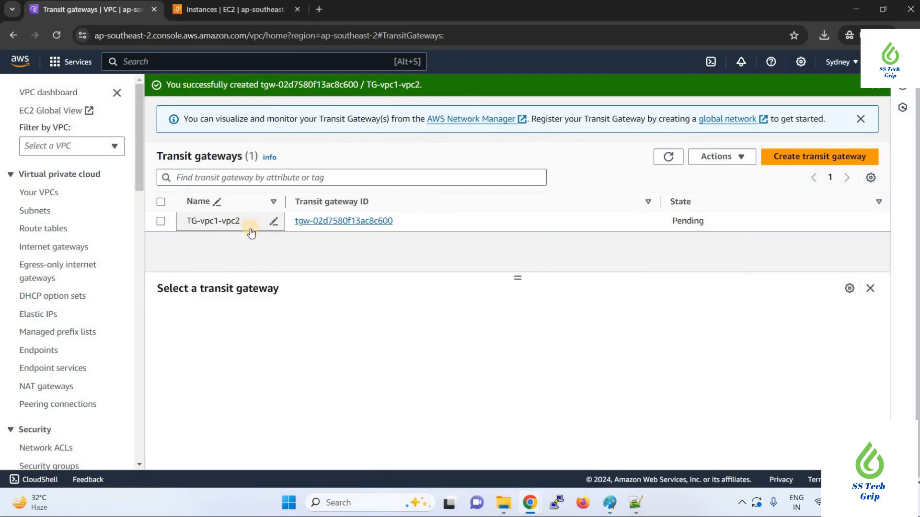
scroll(81, 246, down, 2)
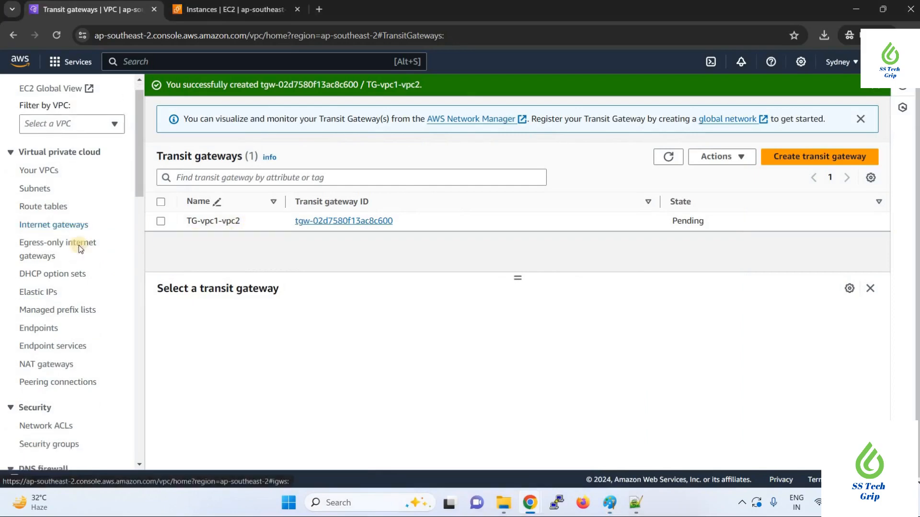
scroll(80, 248, down, 12)
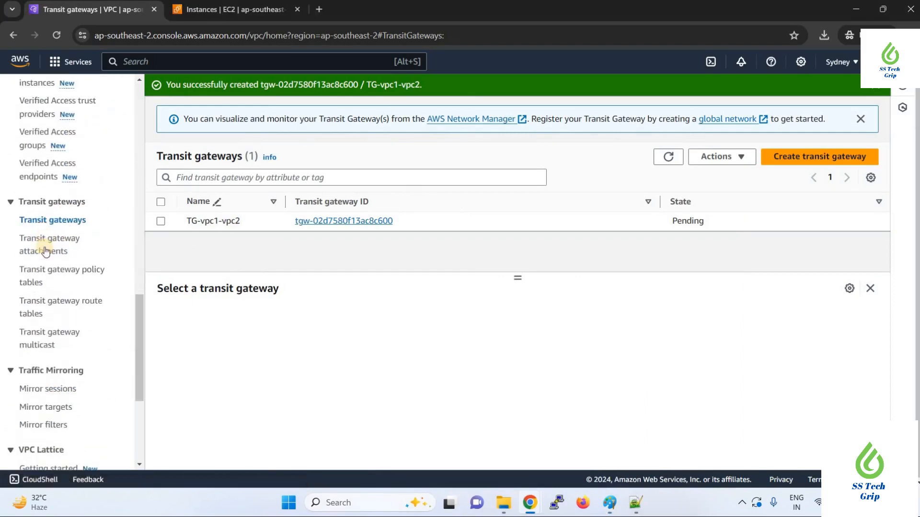
click(47, 240)
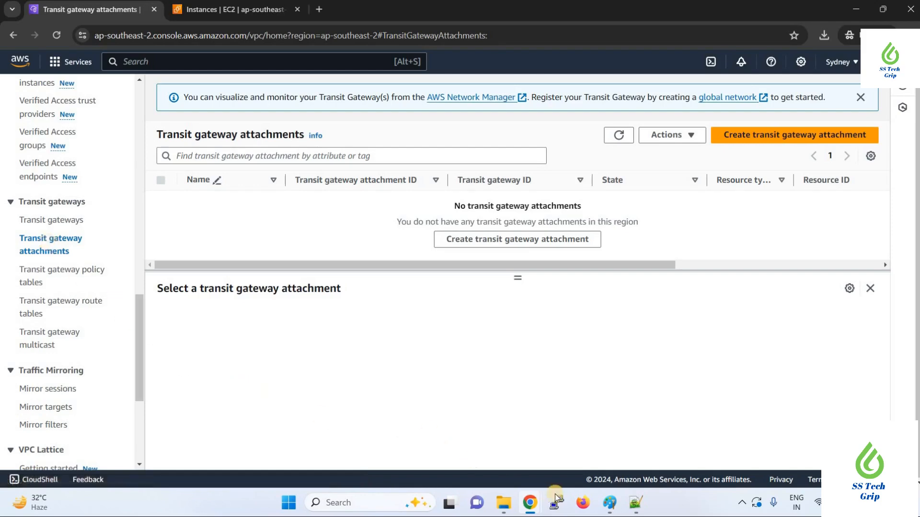
- Switch to the Paint diagram and draw straight lines connecting the TG ellipse to the MY-vpc-1 and My-vpc-2 boxes
mouse_move(609, 503)
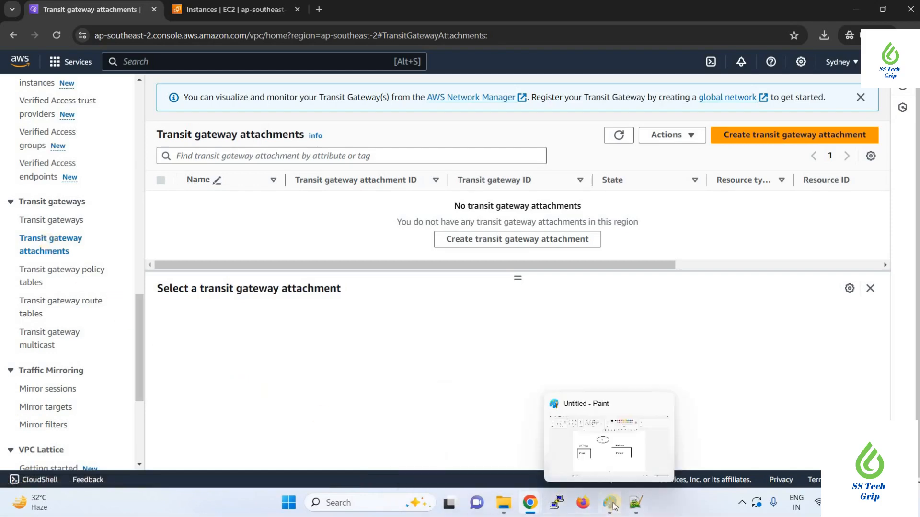
click(608, 460)
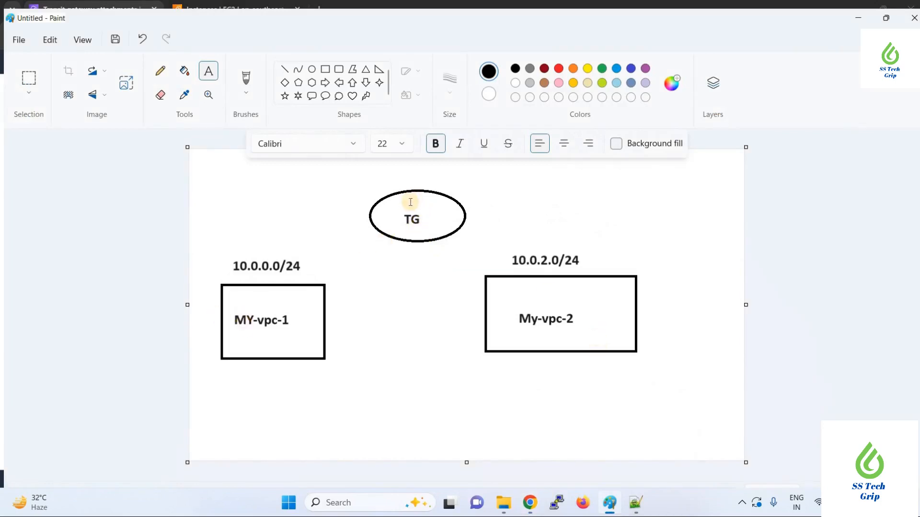
click(284, 71)
drag(311, 283, 376, 225)
drag(457, 231, 508, 276)
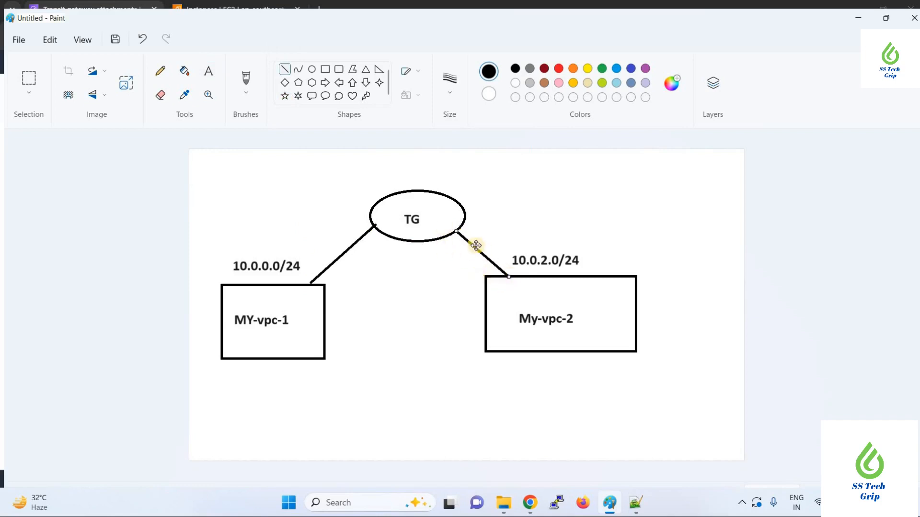
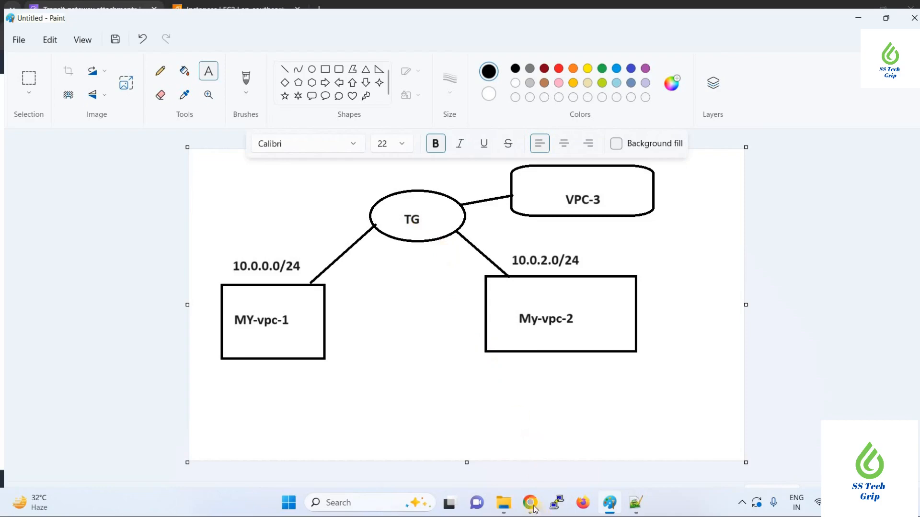
- Return to the AWS console in Chrome and start a new transit gateway attachment with the name tag TGA-my-vpc-1
mouse_move(530, 503)
click(592, 412)
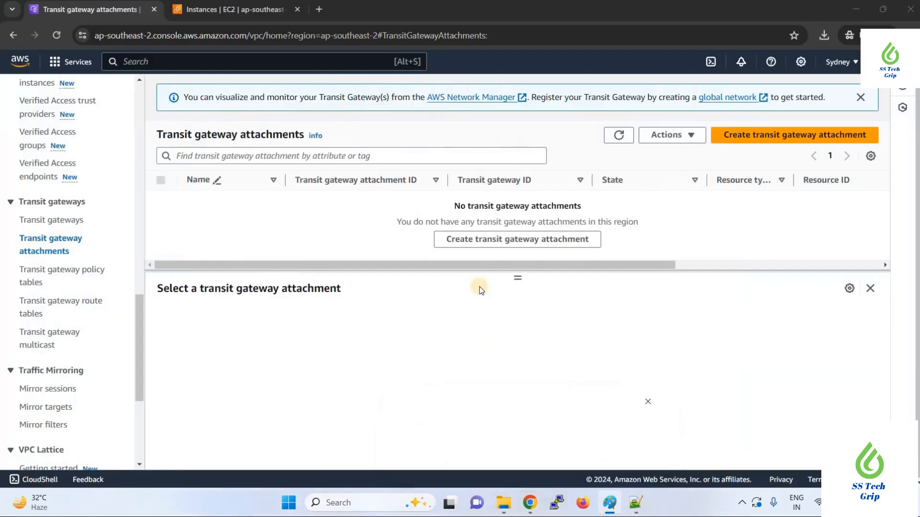
click(798, 135)
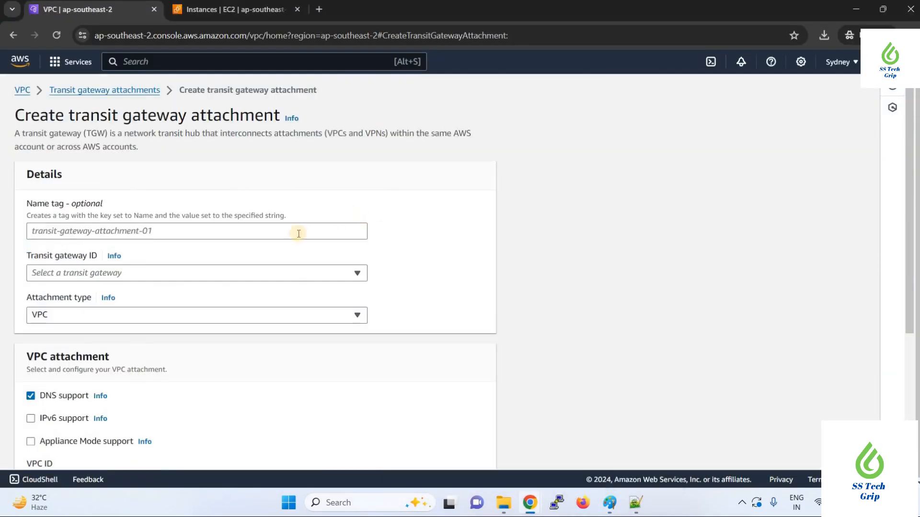
click(196, 227)
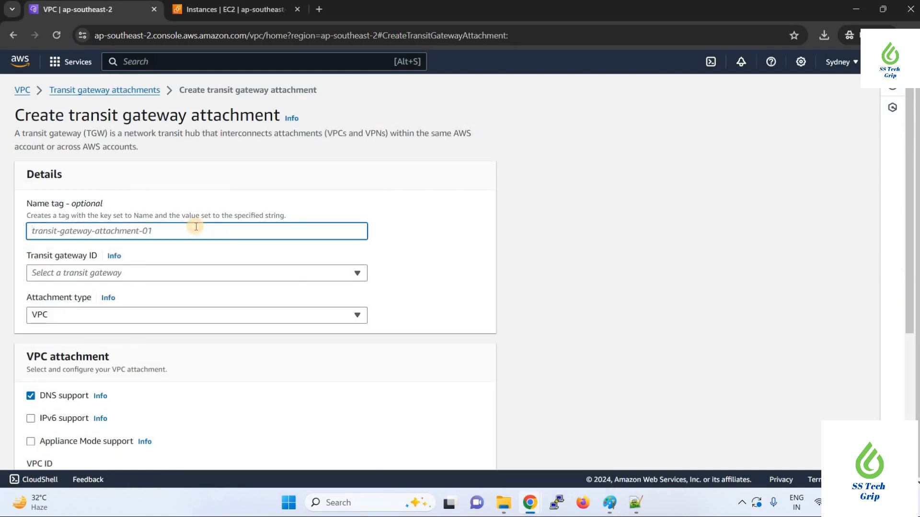
text(T)
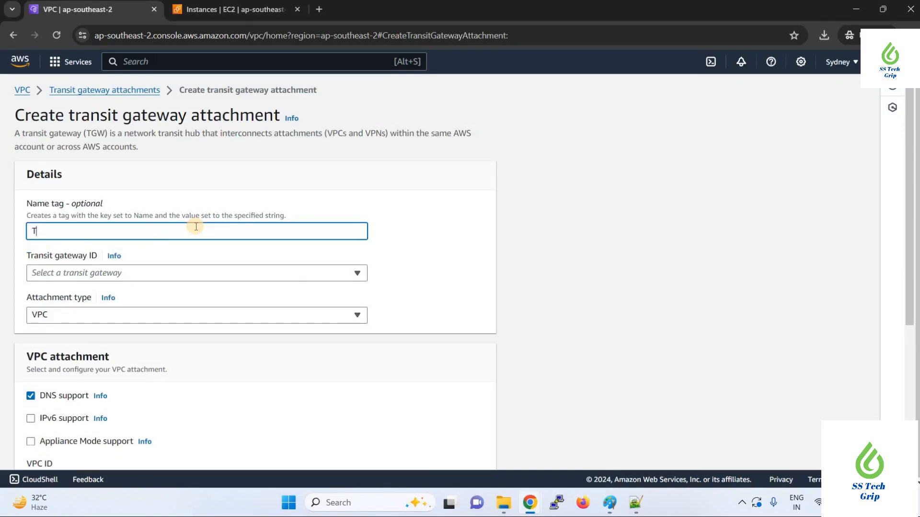
text(GA-my-vpc-1)
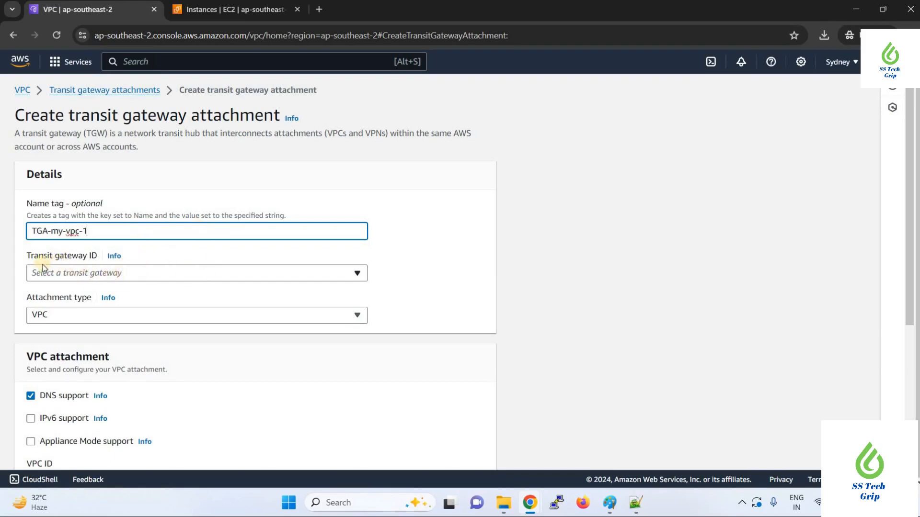
- Select the TG-vpc1-vpc2 transit gateway for the attachment and keep VPC as the attachment type
click(128, 274)
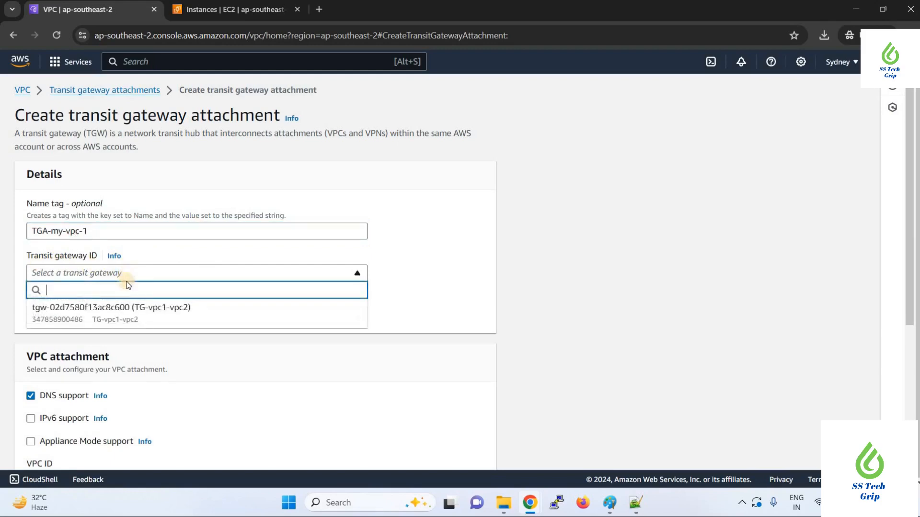
click(123, 318)
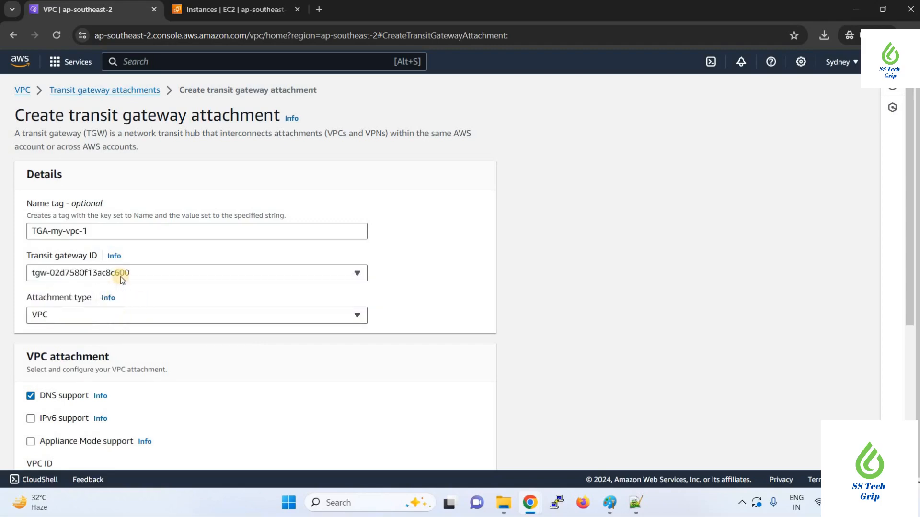
click(154, 318)
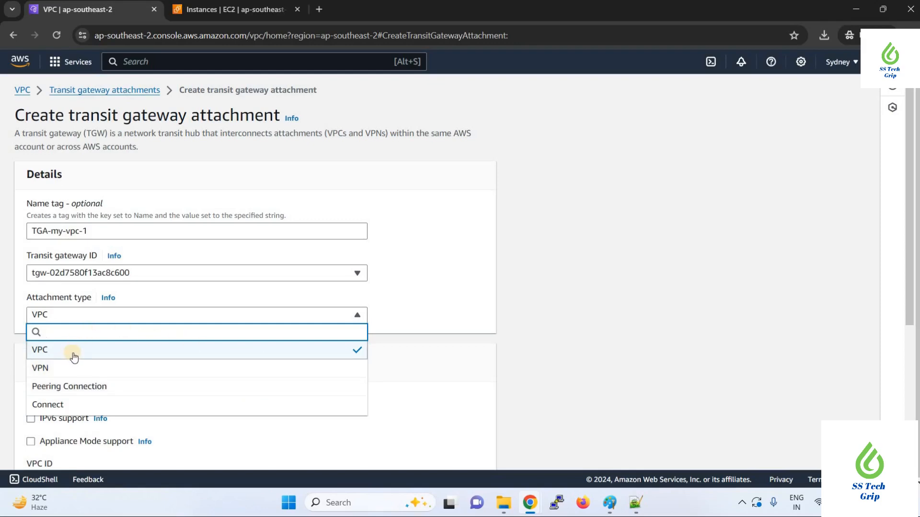
click(132, 341)
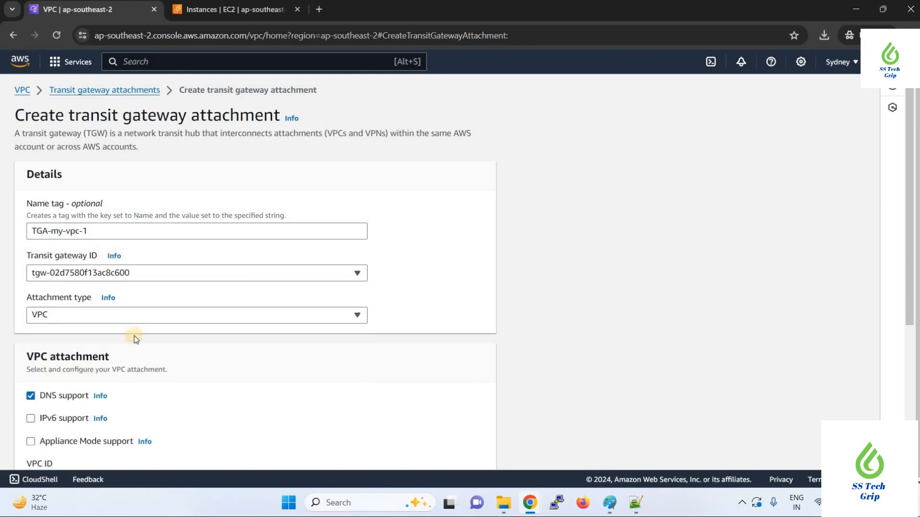
- Choose my-vpc-1 as the attached VPC, keep my-vpc-1-subnet in ap-southeast-2b, and create the transit gateway attachment
scroll(210, 309, down, 2)
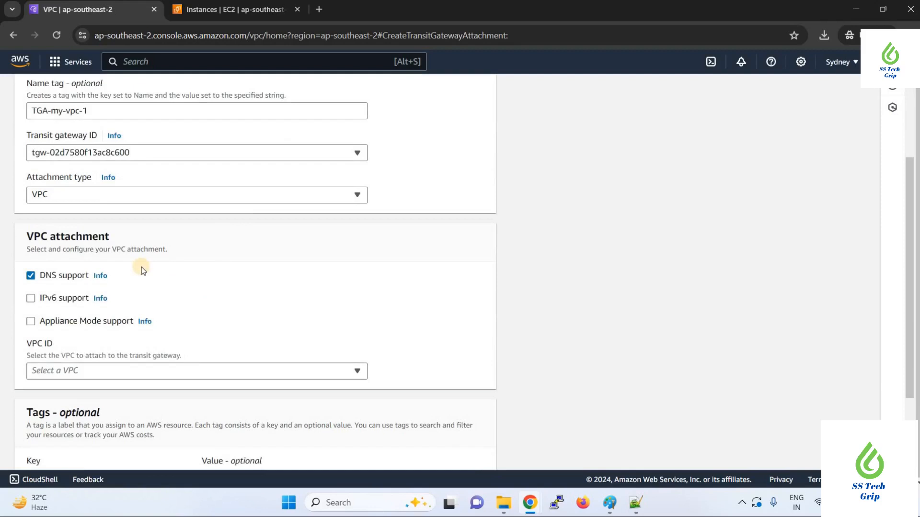
scroll(141, 267, down, 1)
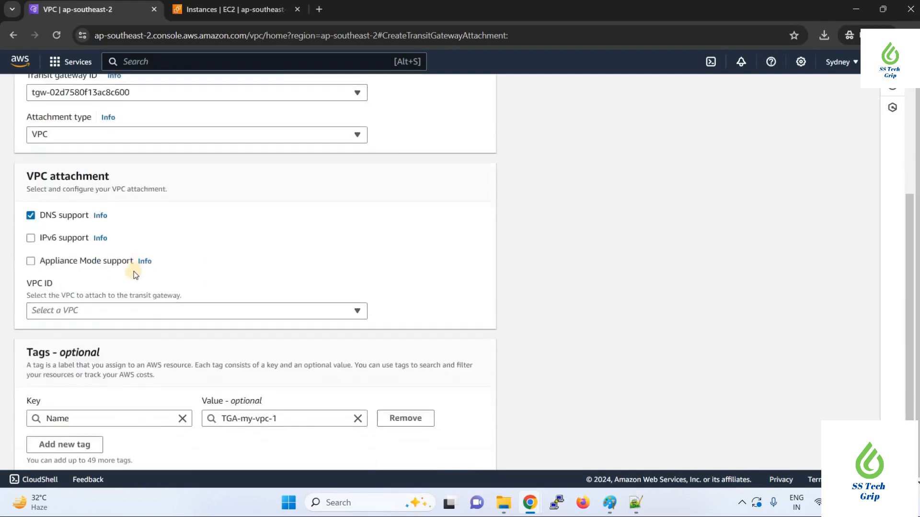
click(135, 315)
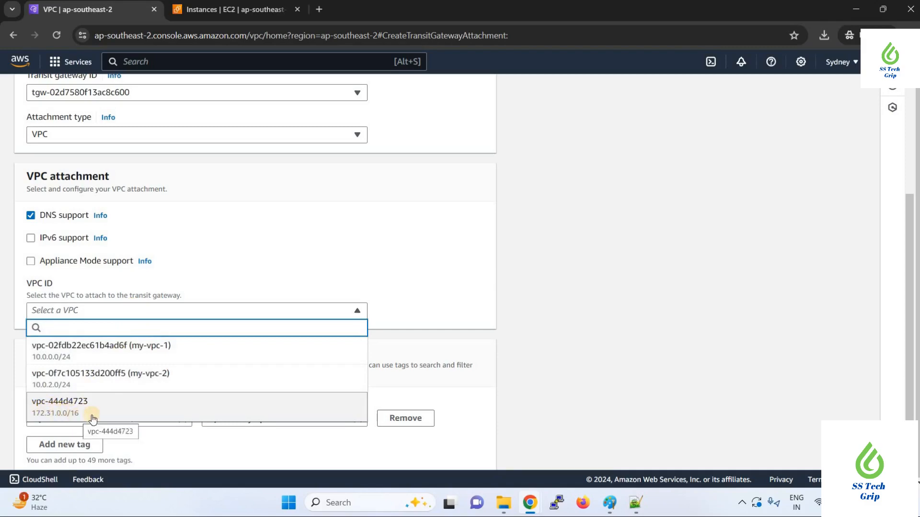
click(147, 345)
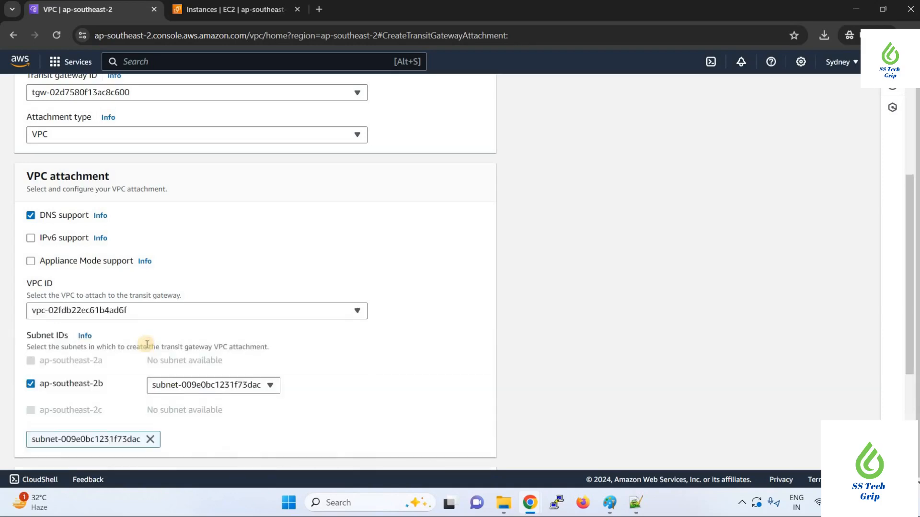
scroll(147, 345, down, 3)
click(236, 268)
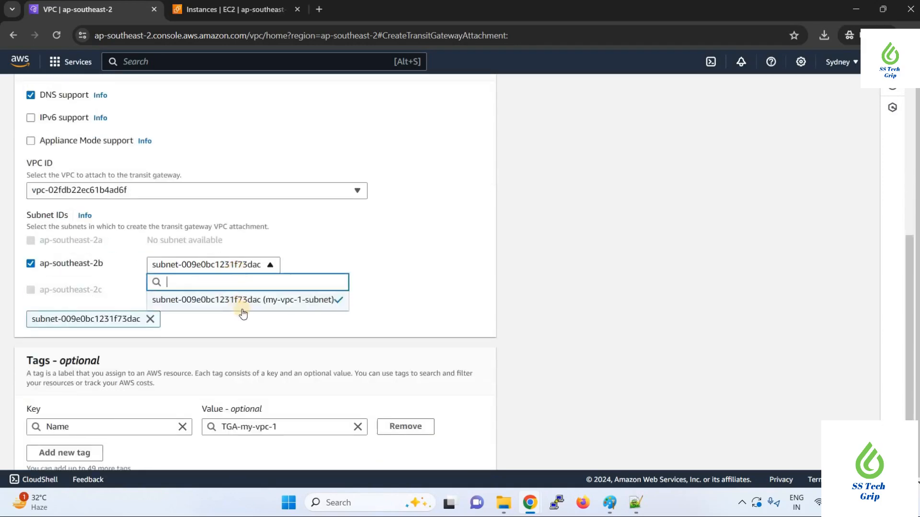
click(211, 268)
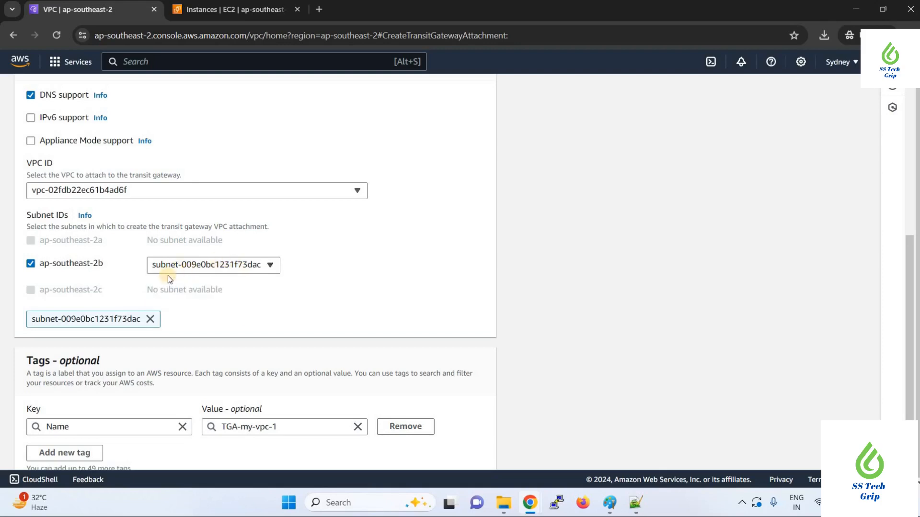
scroll(169, 276, down, 1)
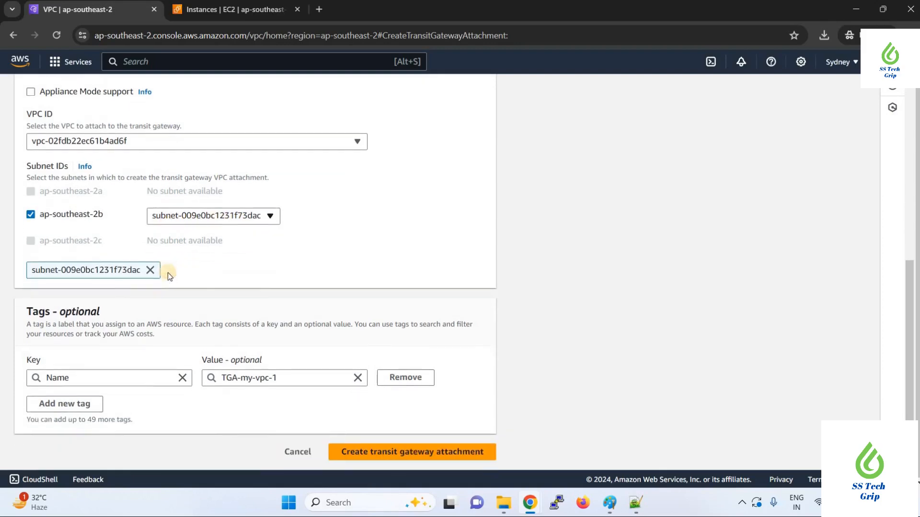
click(407, 453)
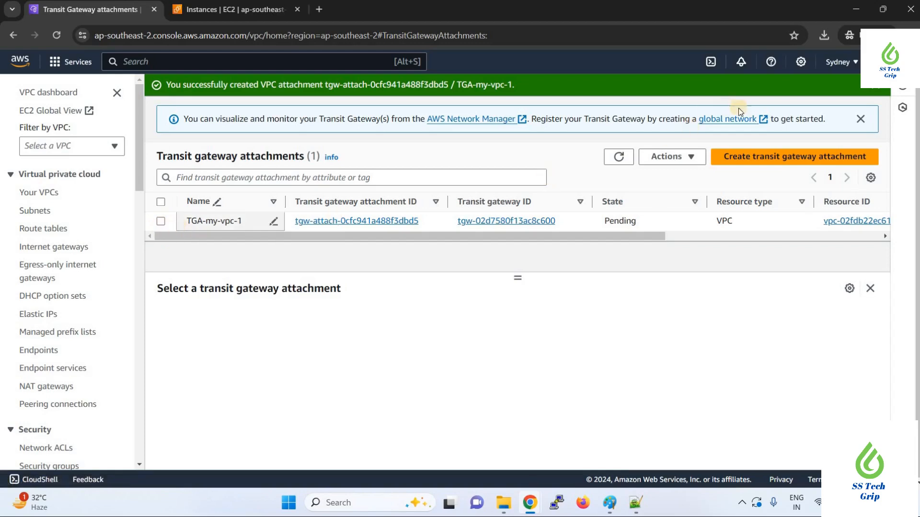
- Start a second transit gateway attachment named TGA-my-vpc-2 and assign it to the TG-vpc1-vpc2 transit gateway
click(794, 157)
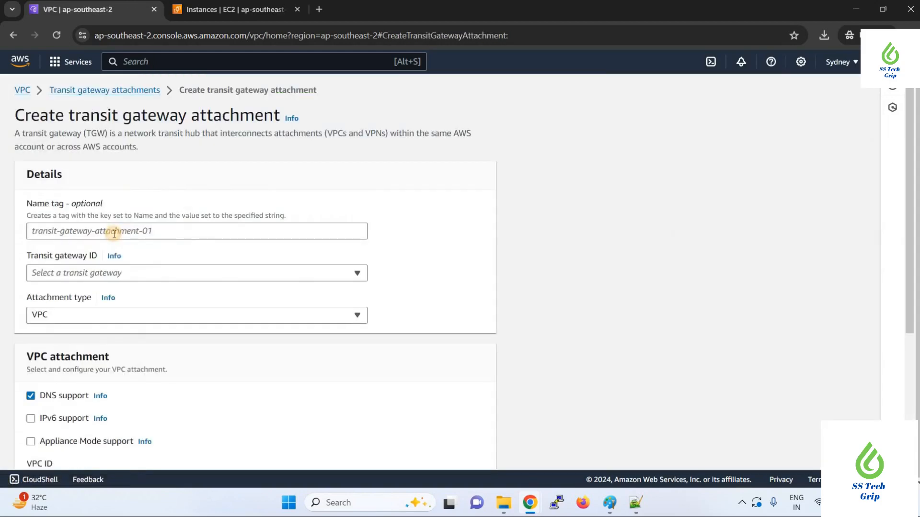
click(114, 232)
text(T)
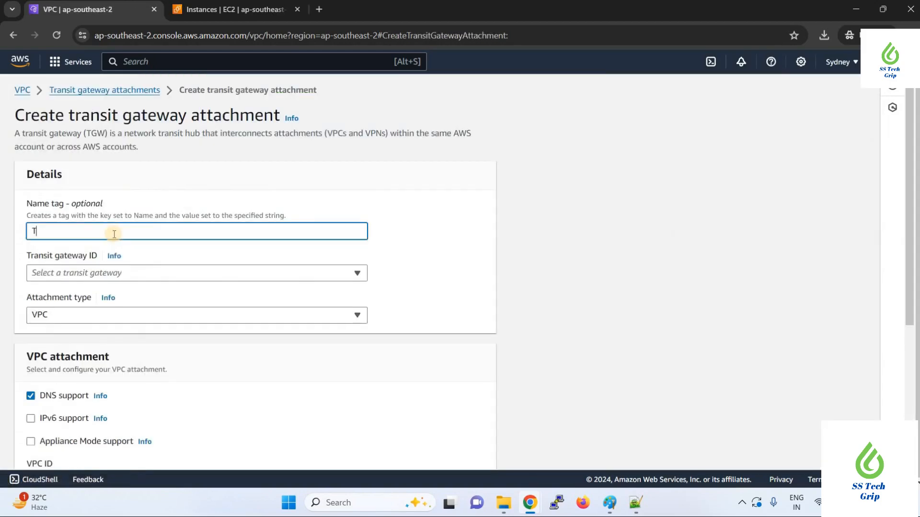
text(GA-my-vpc-2)
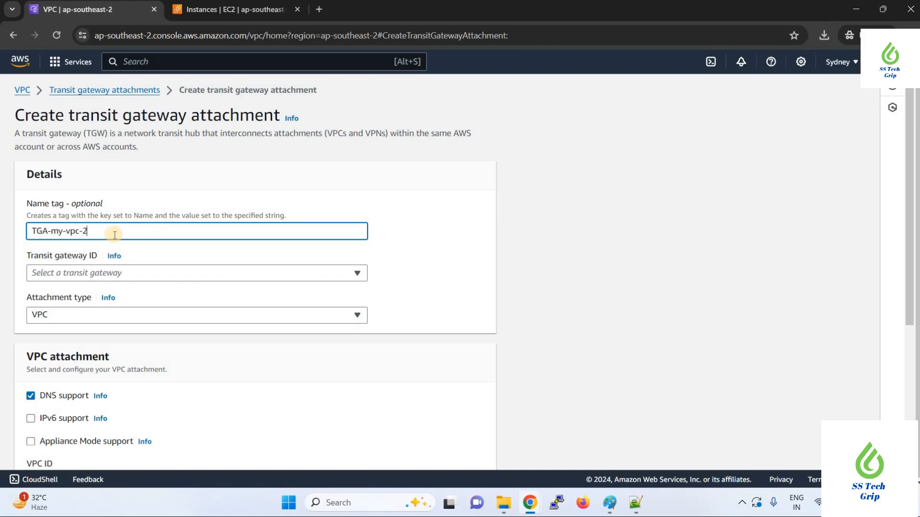
click(115, 272)
click(118, 317)
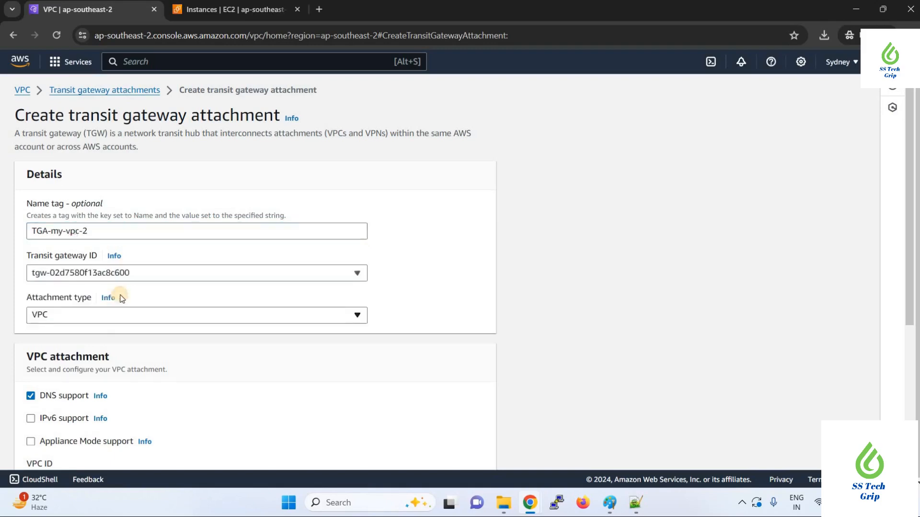
- Choose my-vpc-2 as the attached VPC, keep its ap-southeast-2a subnet, and create the attachment
scroll(92, 191, down, 3)
scroll(107, 300, down, 1)
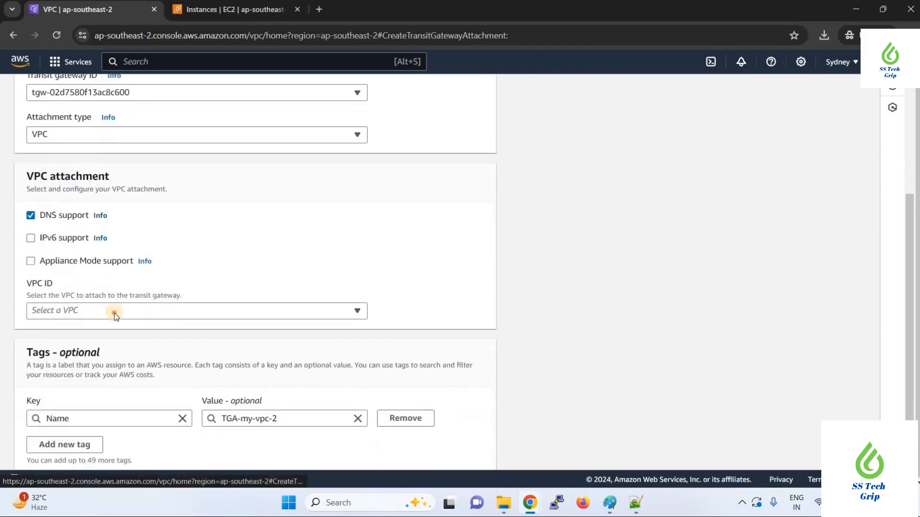
click(113, 311)
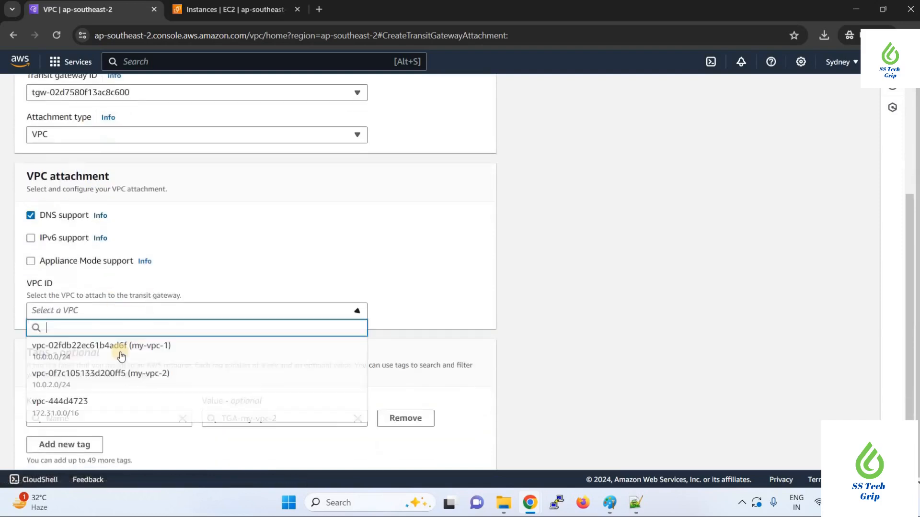
click(120, 376)
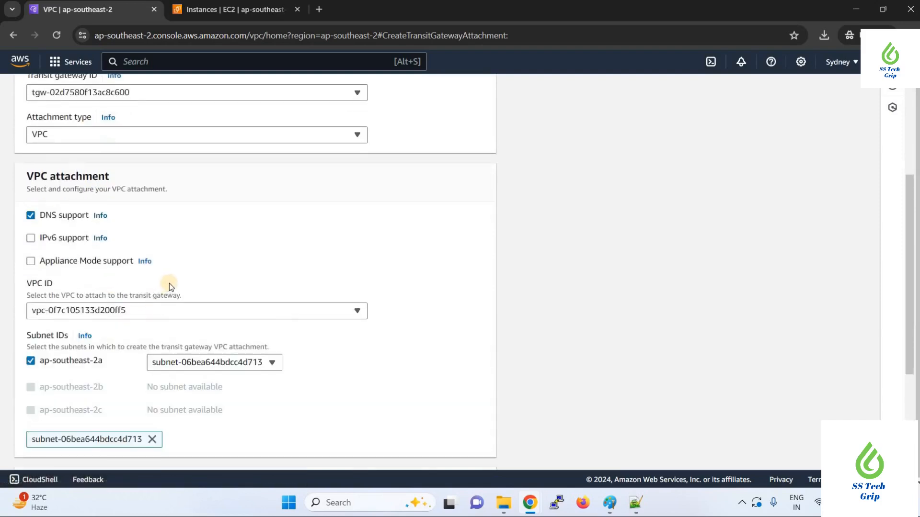
scroll(168, 283, down, 3)
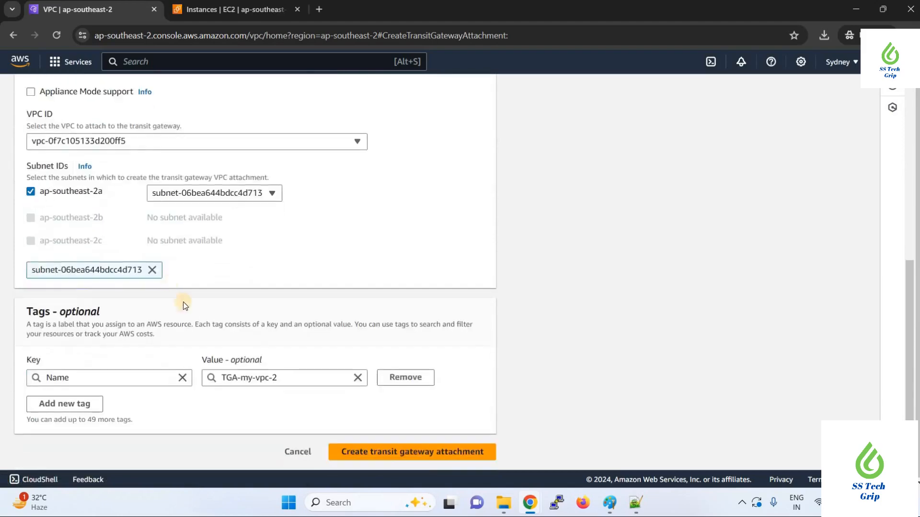
click(388, 444)
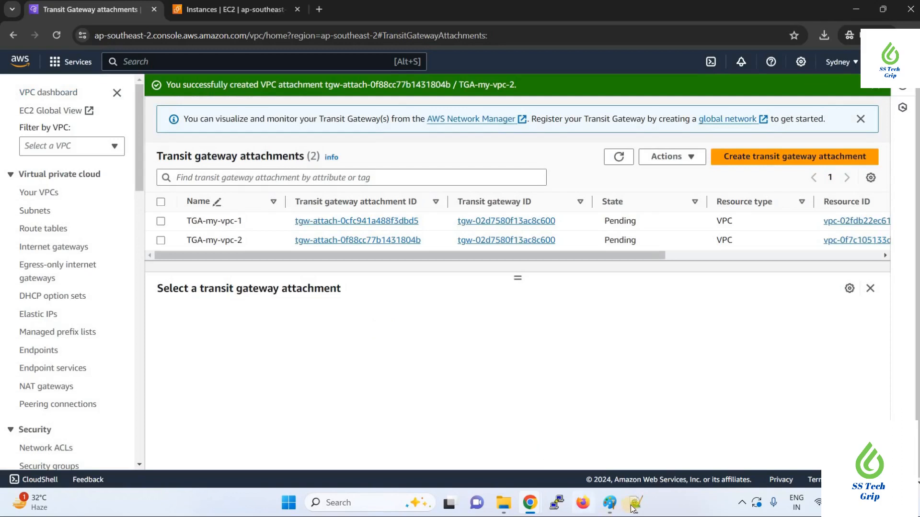
- Switch to the Paint diagram and label the line between TG and MY-vpc-1 as TGA-1 in 22-point text
click(609, 502)
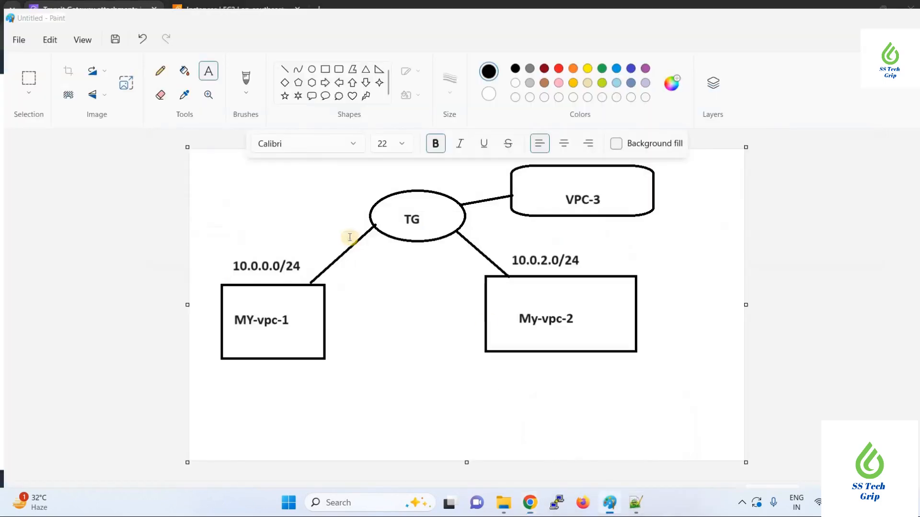
click(206, 71)
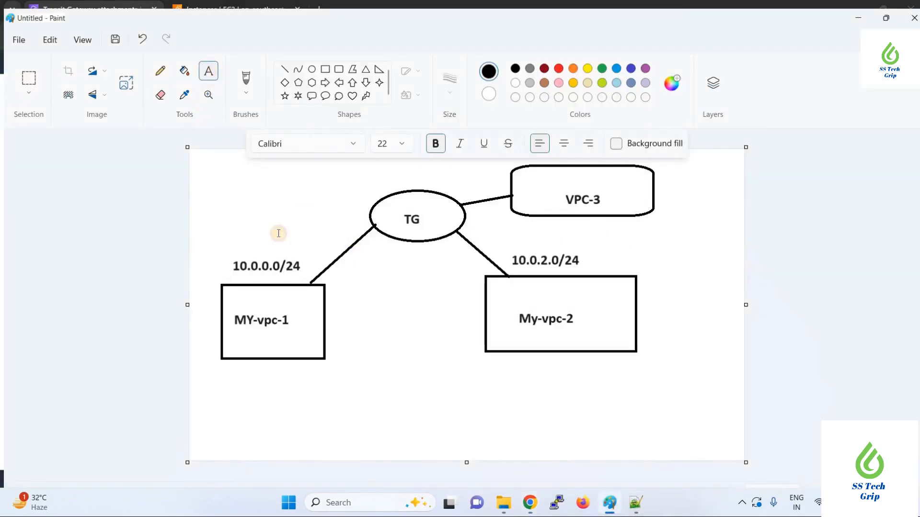
click(309, 239)
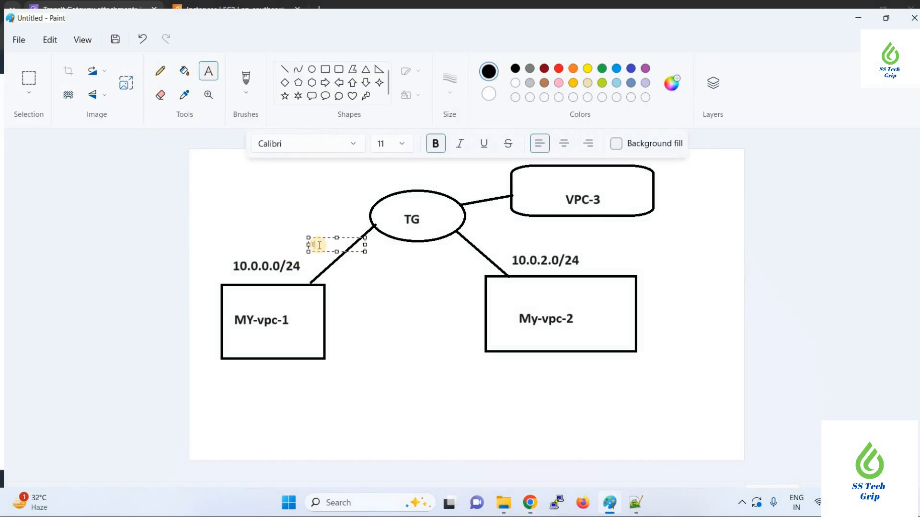
click(402, 143)
click(383, 365)
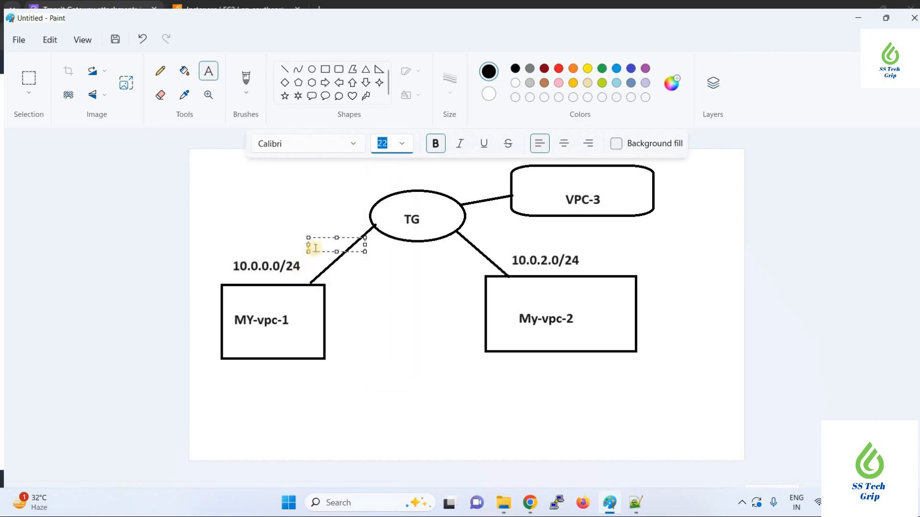
click(317, 246)
text(TGA)
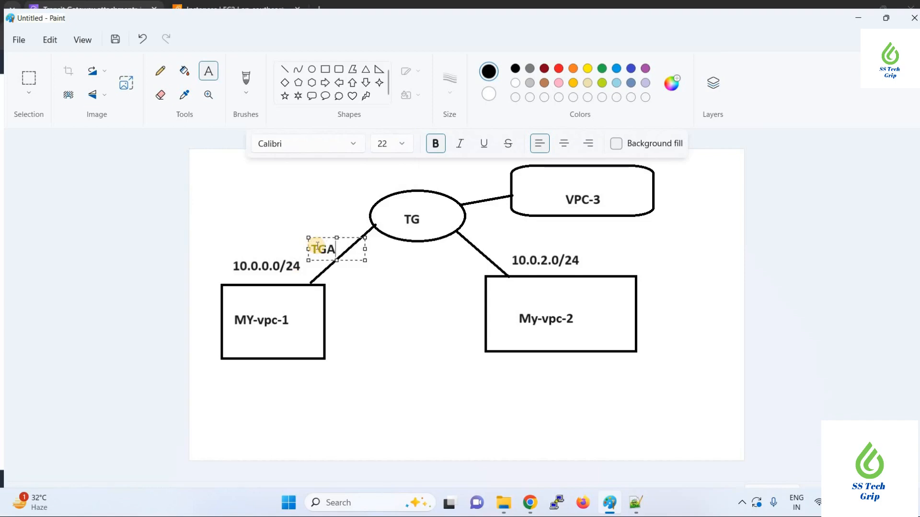
text(-1)
click(438, 310)
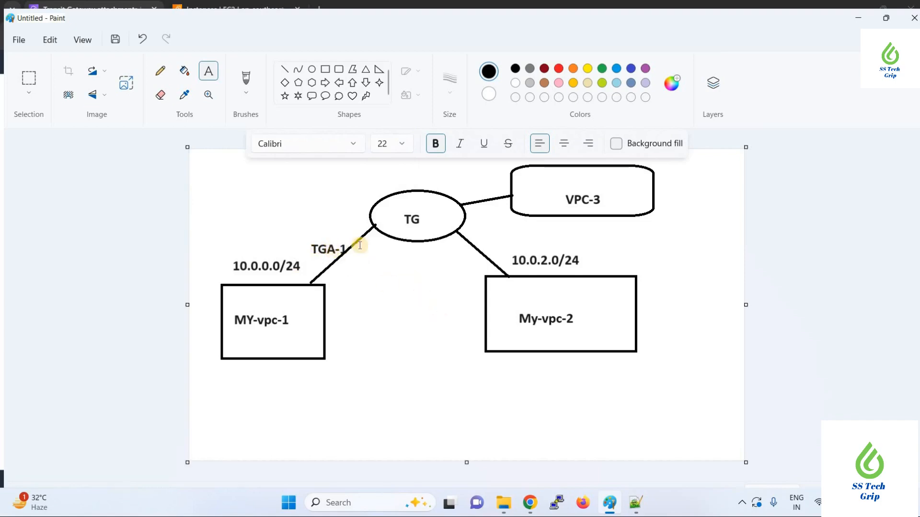
- Label the line between TG and My-vpc-2 as TGA-2
click(480, 234)
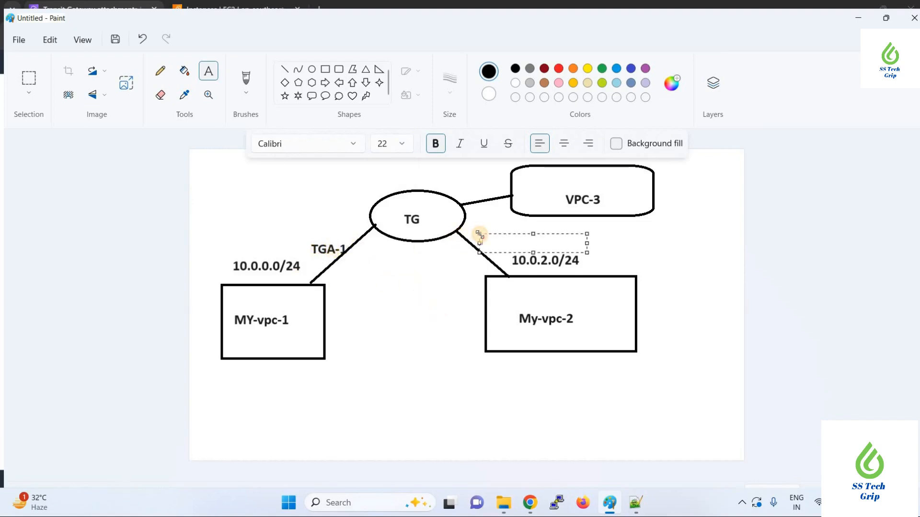
text(TGA-2)
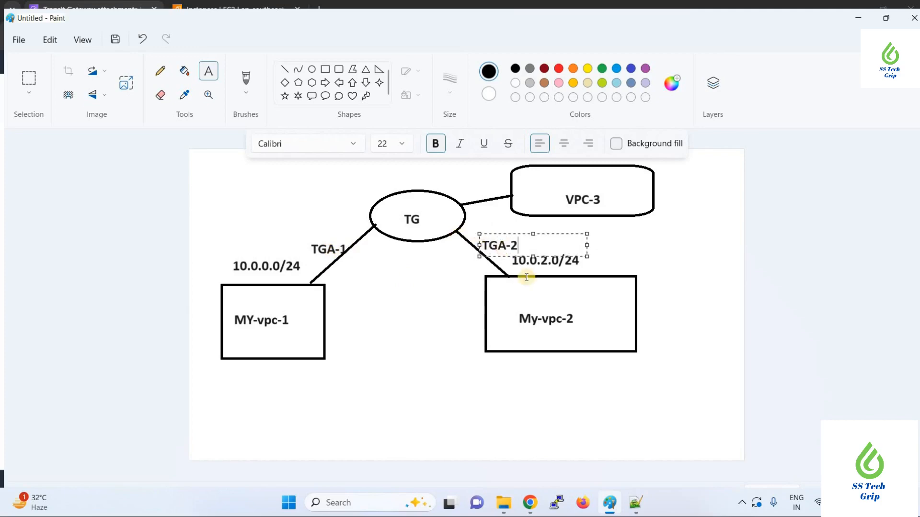
click(472, 261)
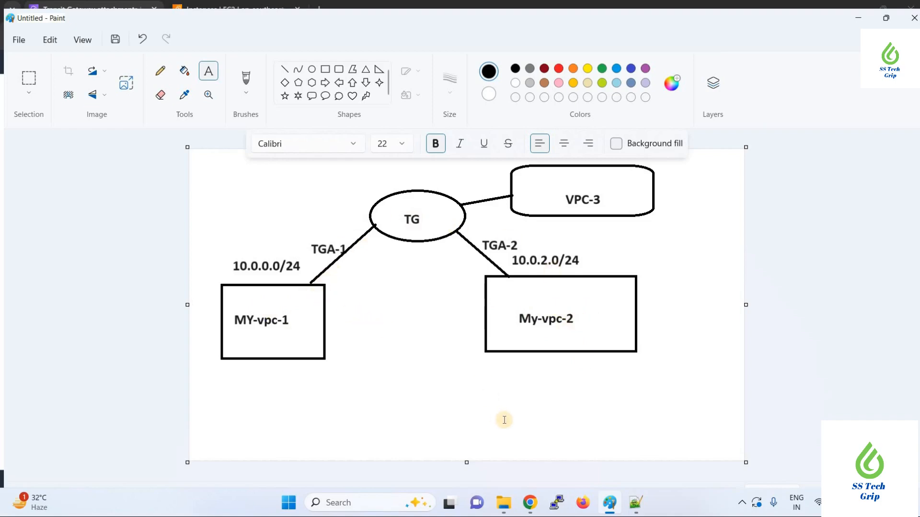
- Return to the AWS console in Chrome and add an empty route row to the my-vpc-1-RT route table
mouse_move(529, 502)
click(579, 472)
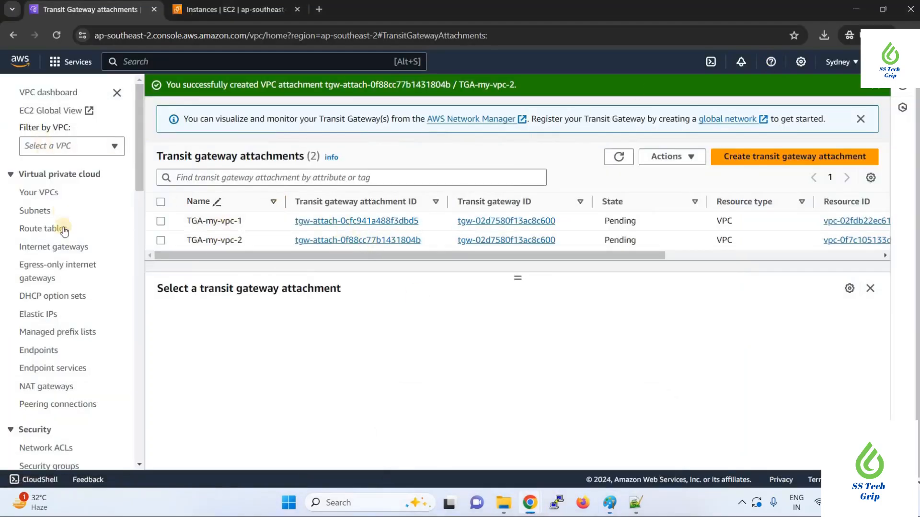
click(47, 230)
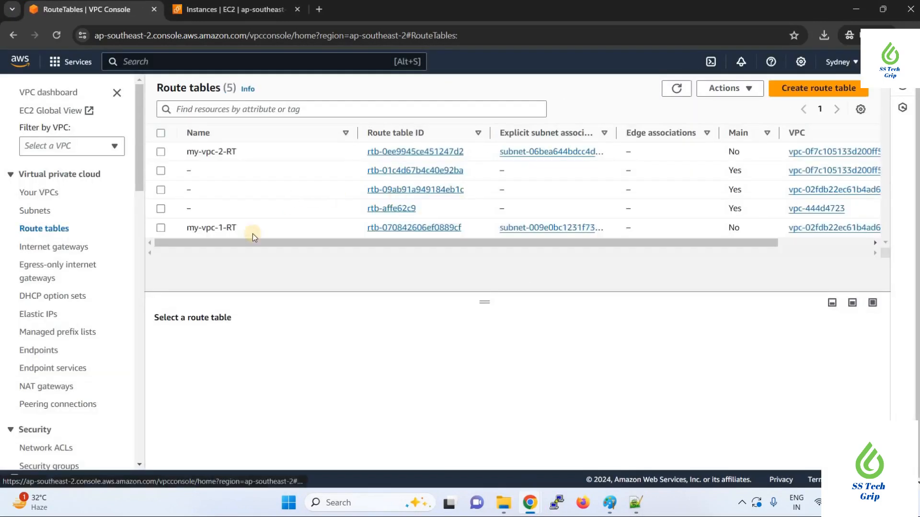
click(161, 229)
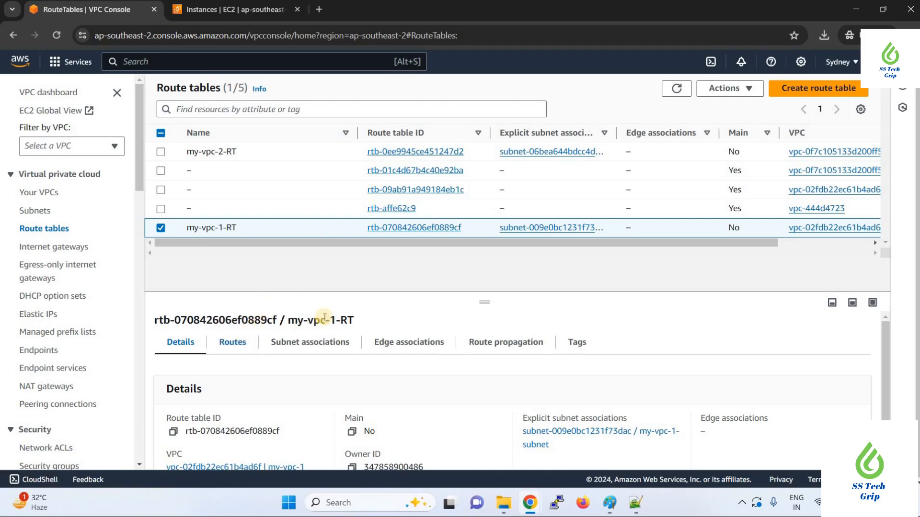
drag(484, 302, 484, 261)
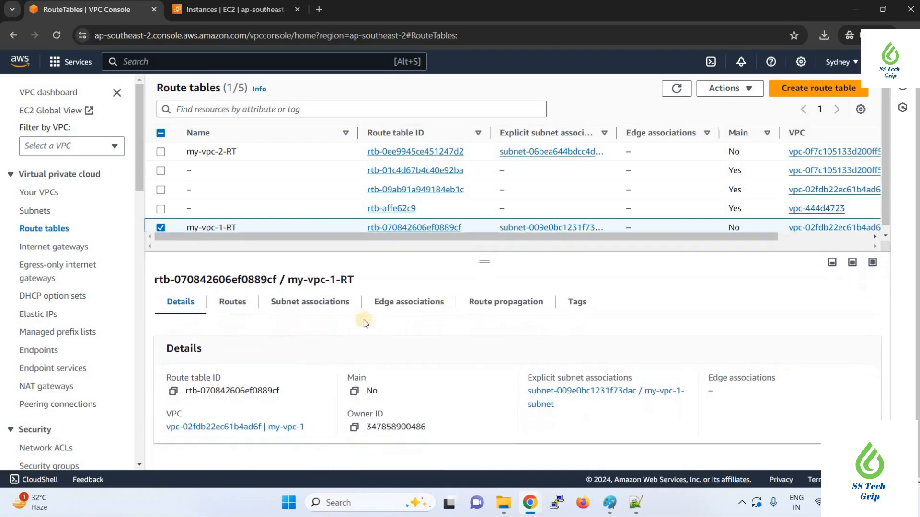
click(230, 311)
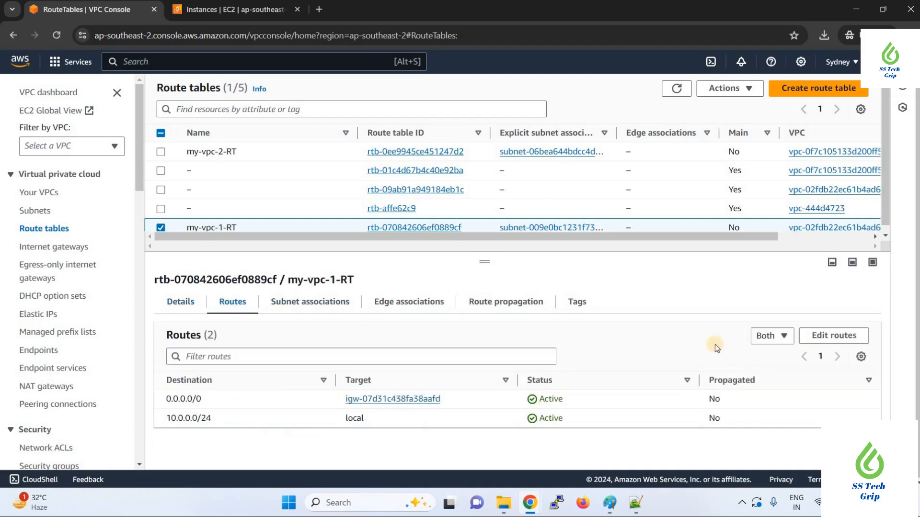
click(825, 337)
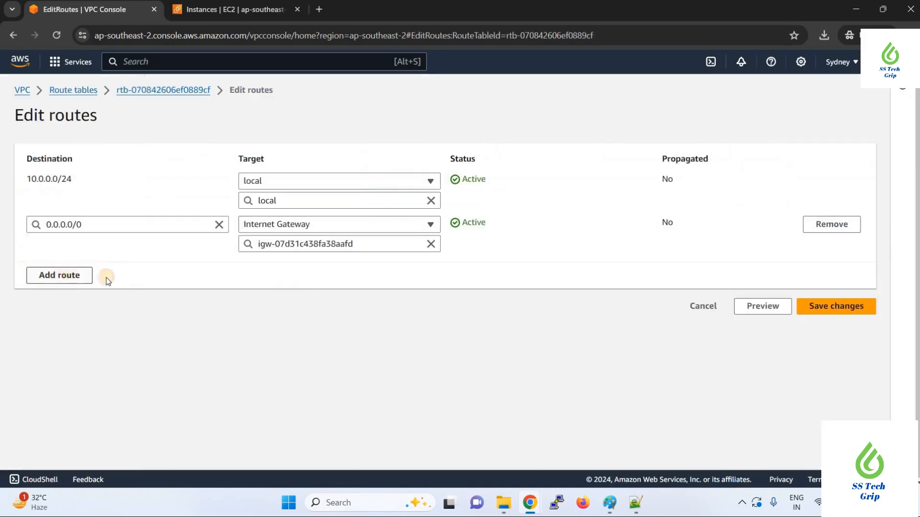
click(86, 276)
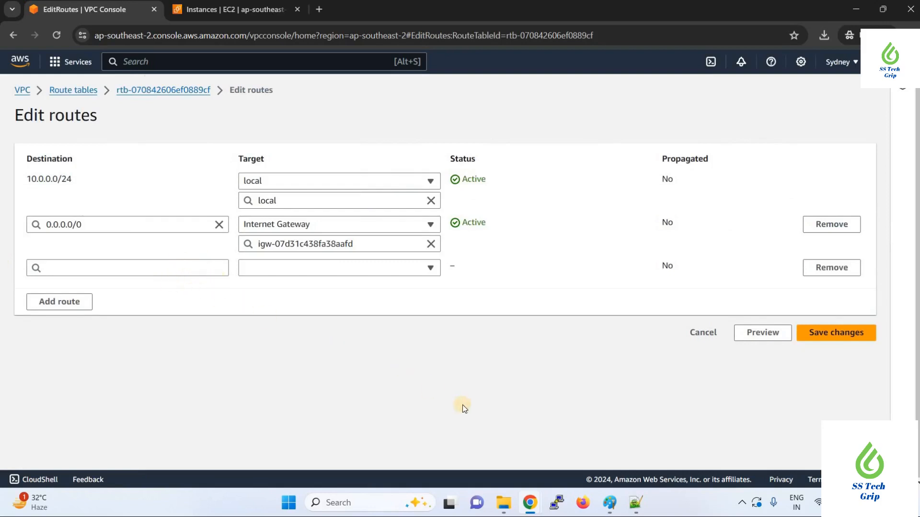
- Copy my-vpc-2's CIDR from the Notepad++ notes and set the new route's destination to 10.0.2.0/24 in the AWS console
mouse_move(636, 502)
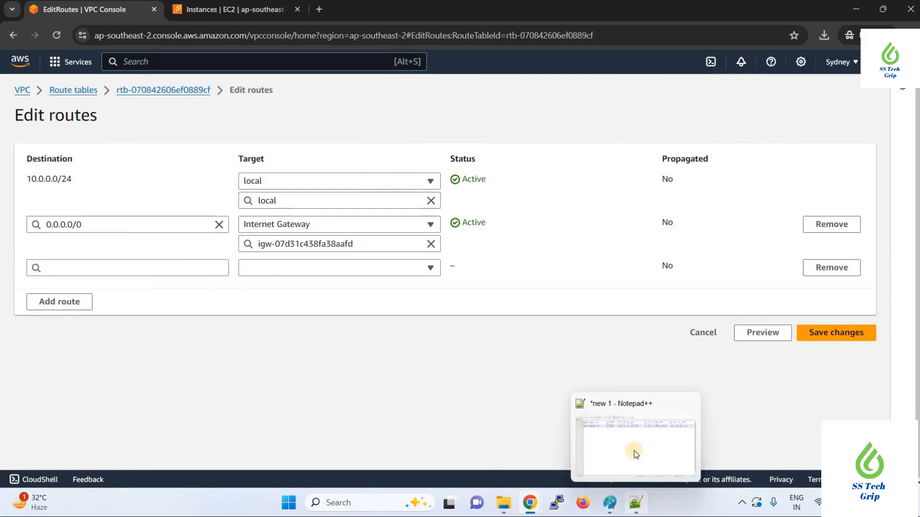
click(634, 452)
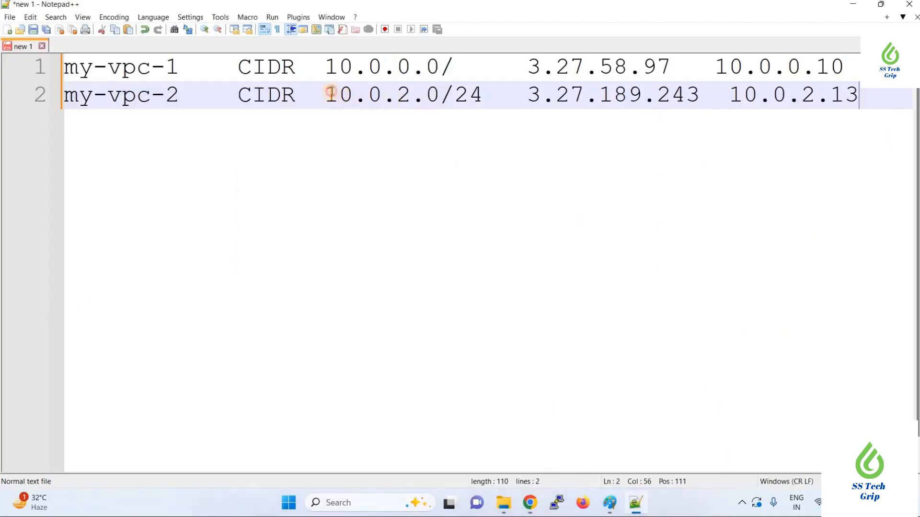
drag(330, 92, 483, 95)
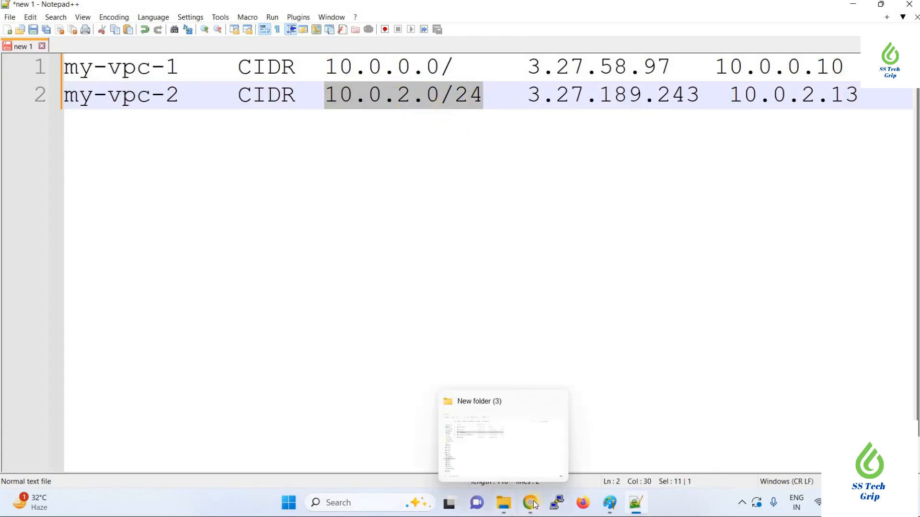
click(574, 447)
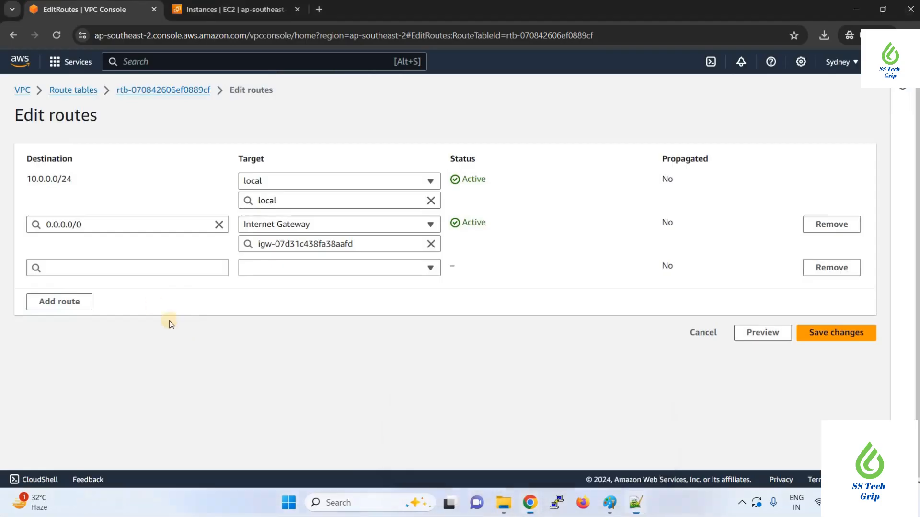
click(128, 270)
text(10.0.2.0/24)
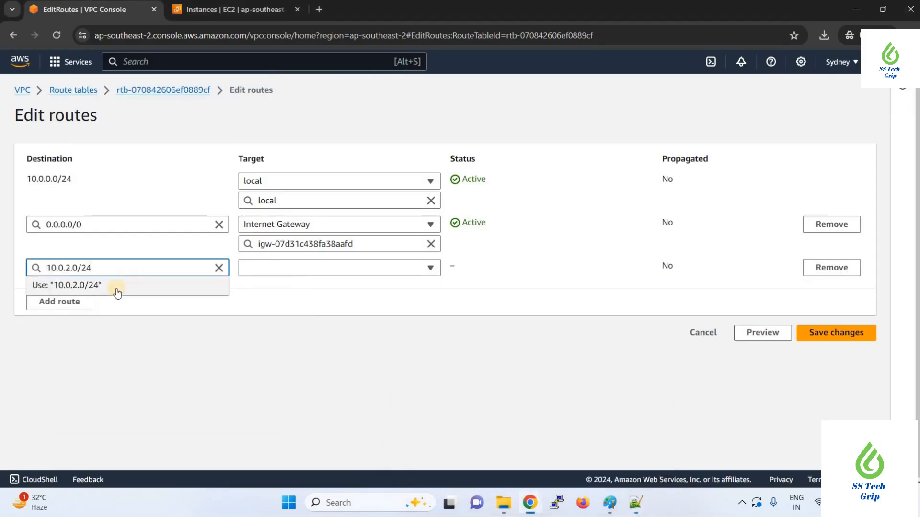
click(116, 289)
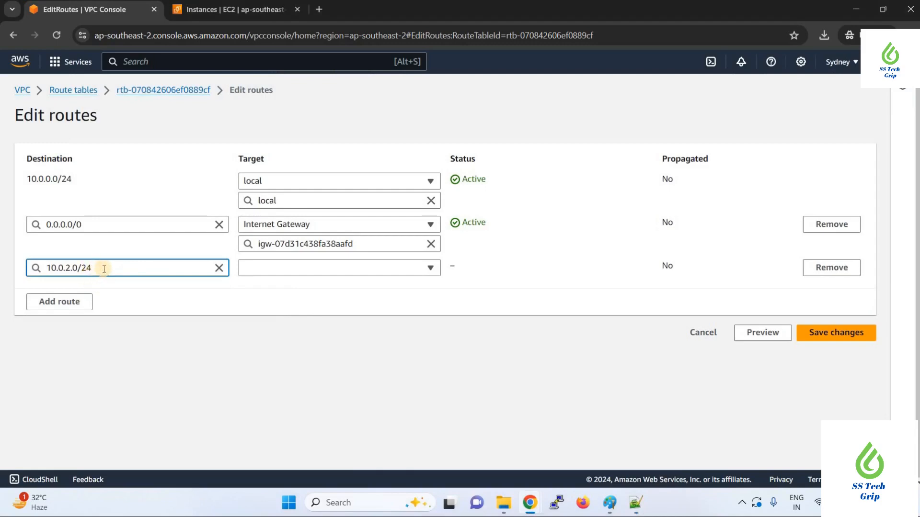
- Target the 10.0.2.0/24 route at transit gateway tgw-02d7580f13ac8c600 and save the route changes
click(262, 266)
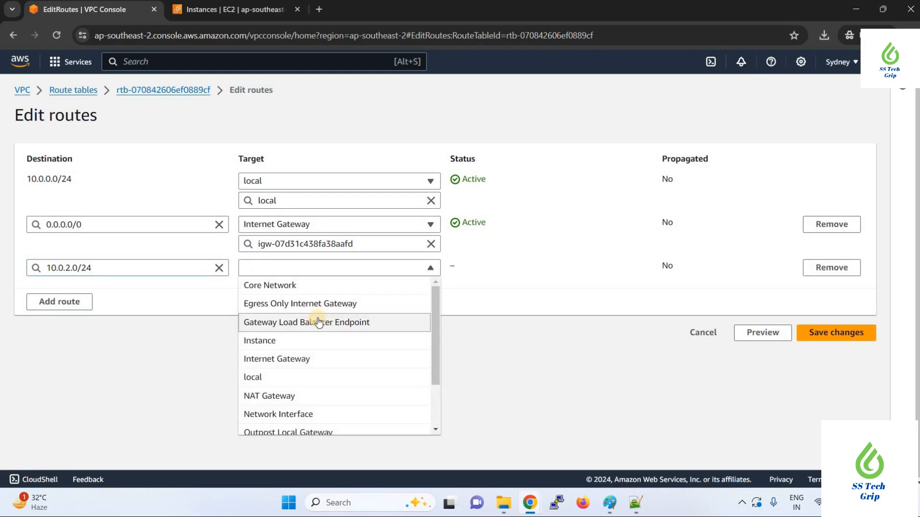
scroll(318, 322, down, 2)
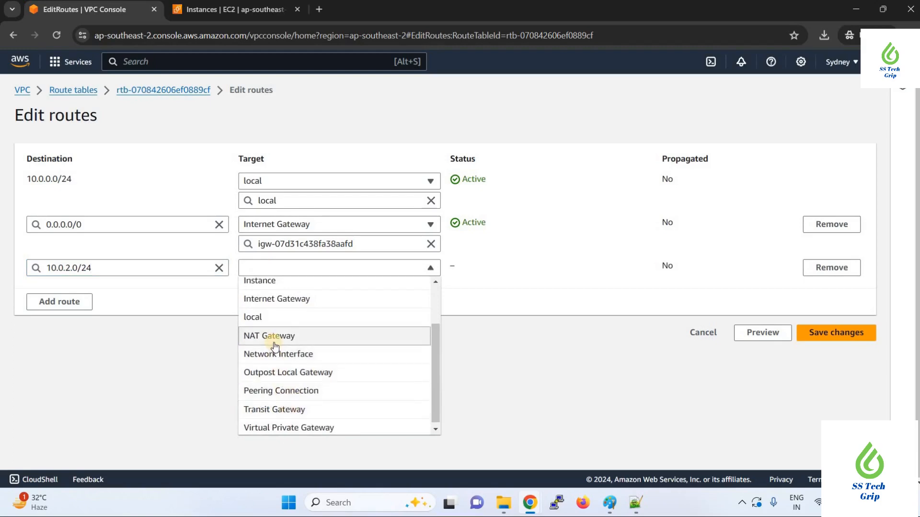
scroll(304, 299, up, 1)
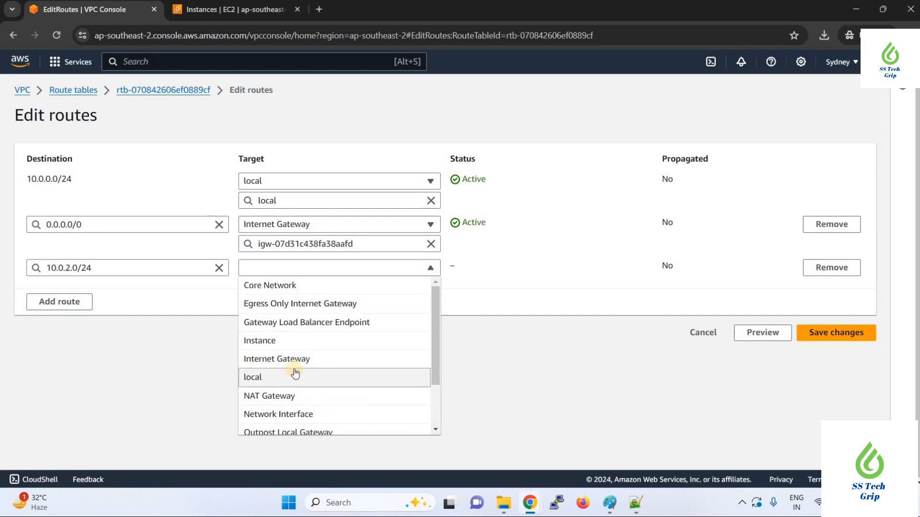
scroll(295, 374, down, 2)
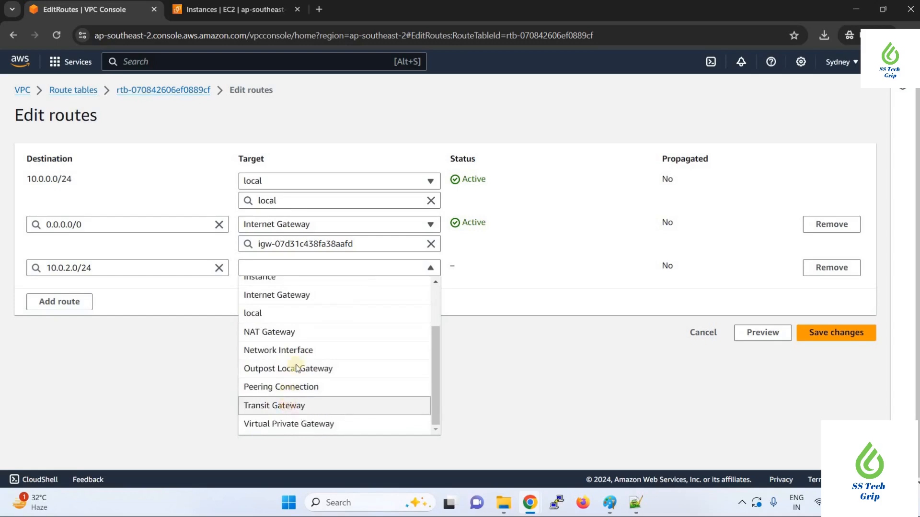
click(288, 405)
click(305, 289)
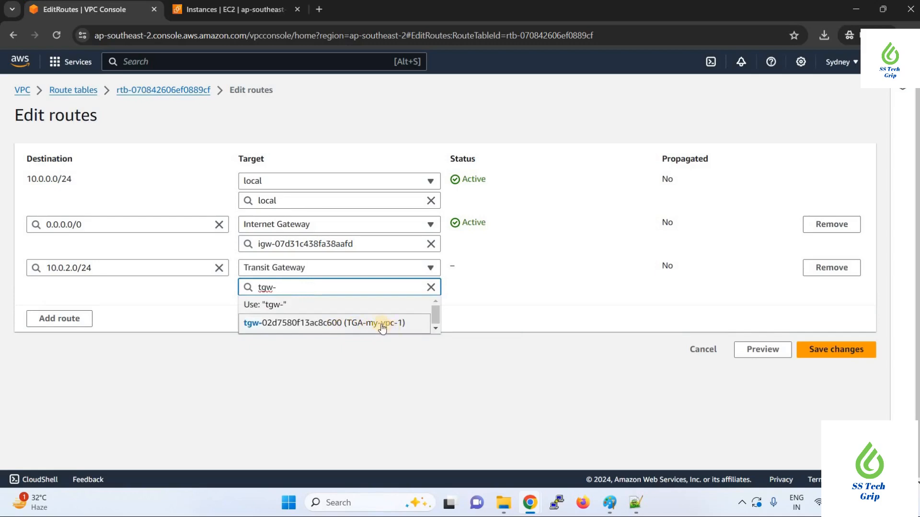
click(326, 326)
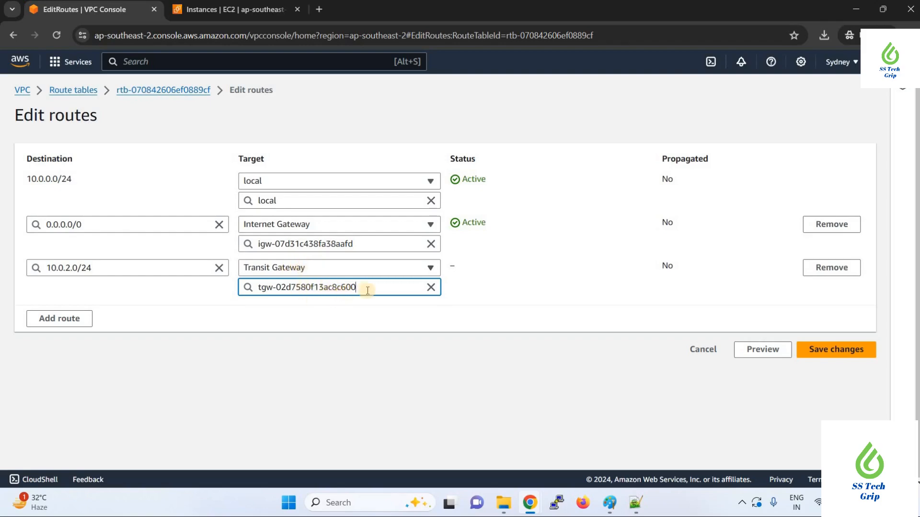
click(837, 352)
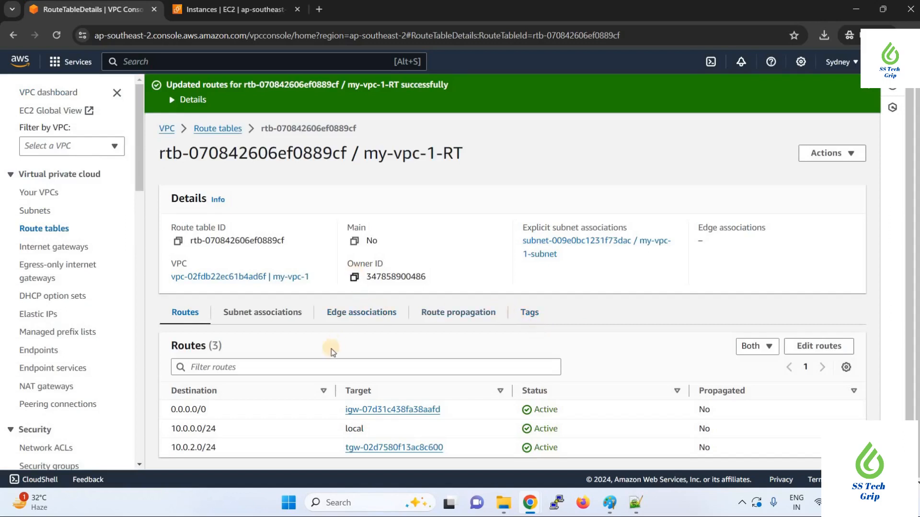
- Open the my-vpc-2-RT route table for route editing and add an empty route row
click(219, 130)
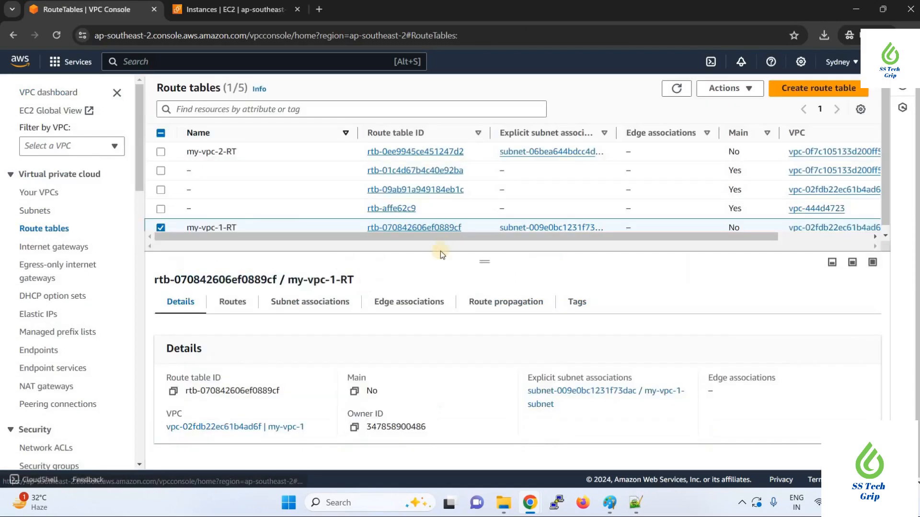
click(161, 227)
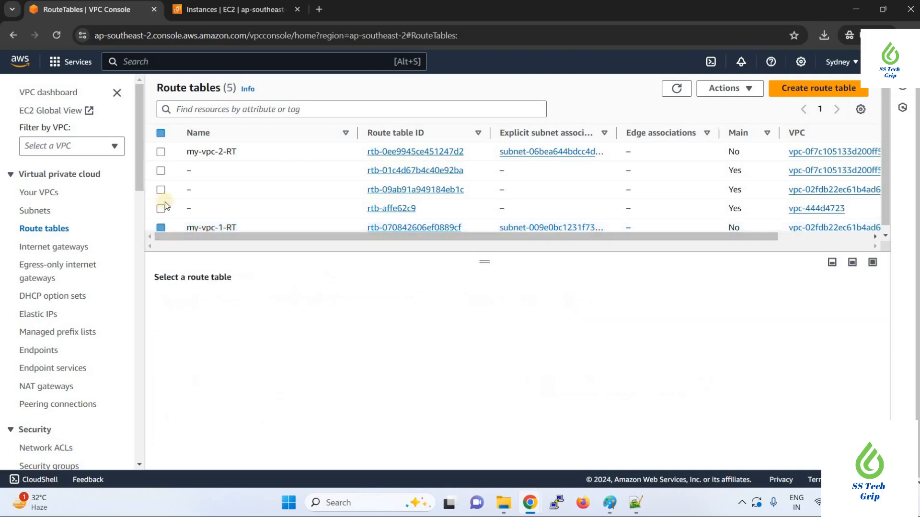
click(160, 153)
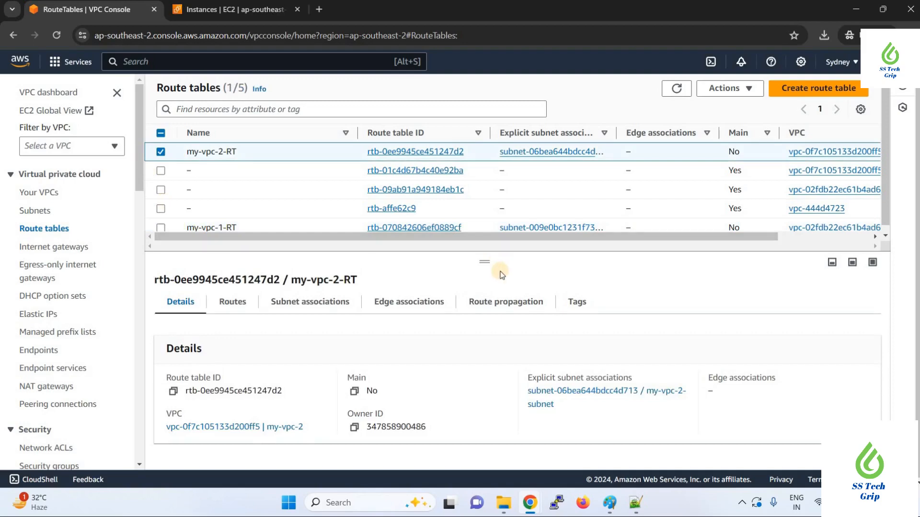
click(233, 306)
click(830, 333)
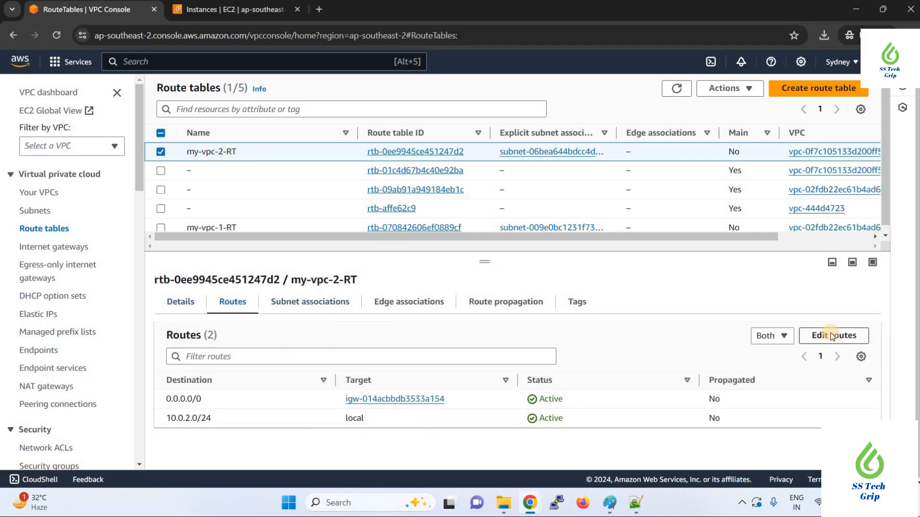
click(71, 275)
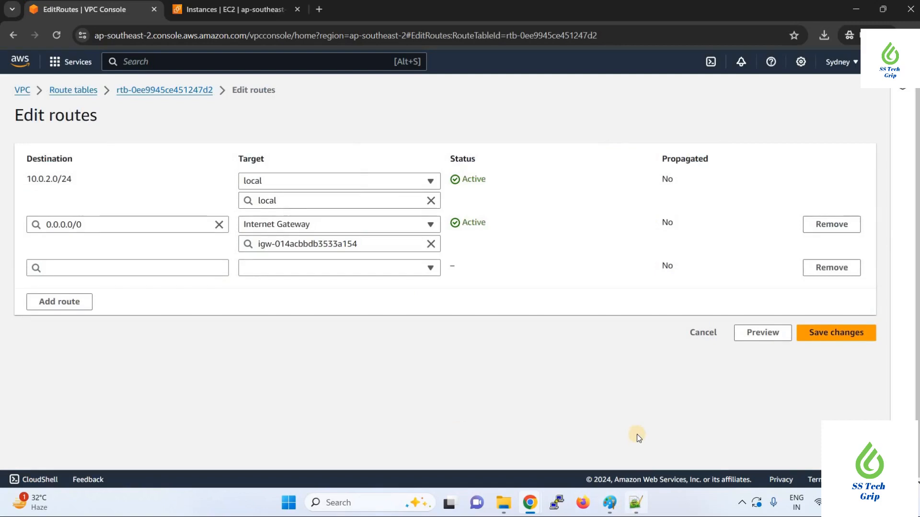
- In the Notepad++ notes, complete my-vpc-1's CIDR as 10.0.0.0/24 and copy it
key(alt+Tab)
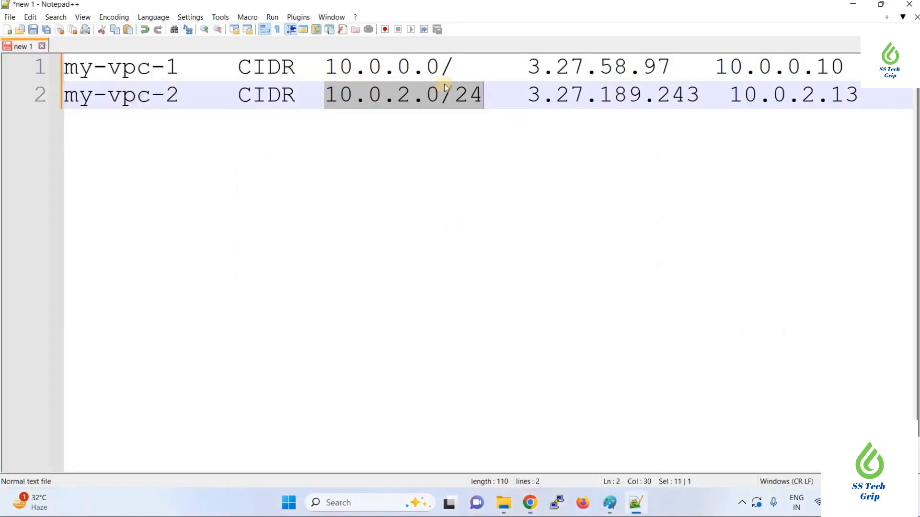
click(461, 71)
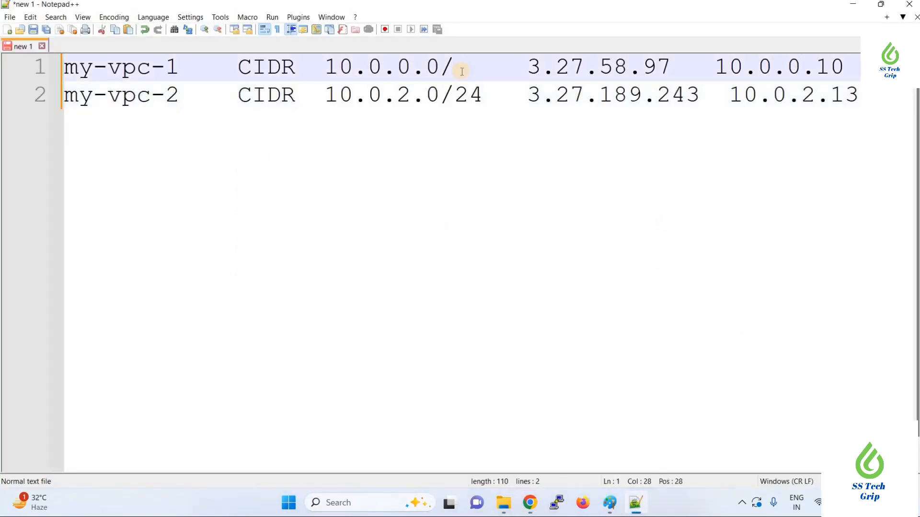
text(24)
click(325, 68)
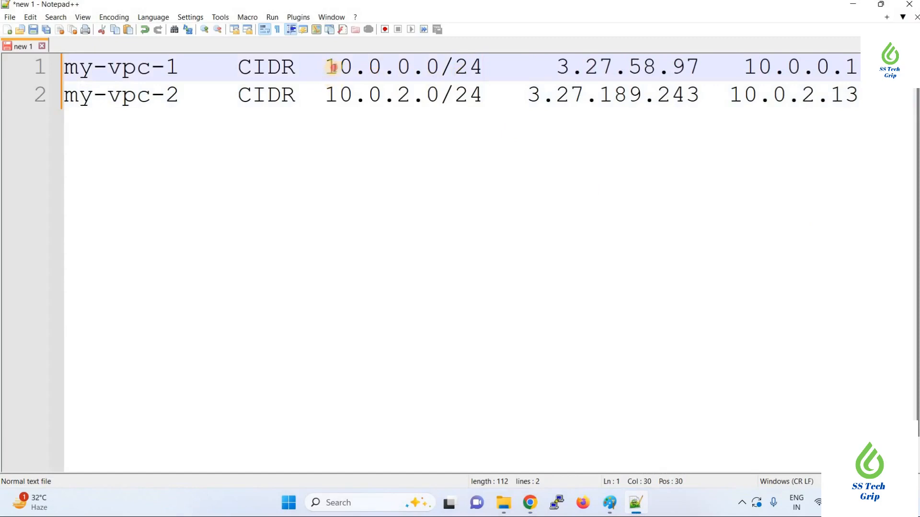
shift+click(474, 70)
key(ctrl+c)
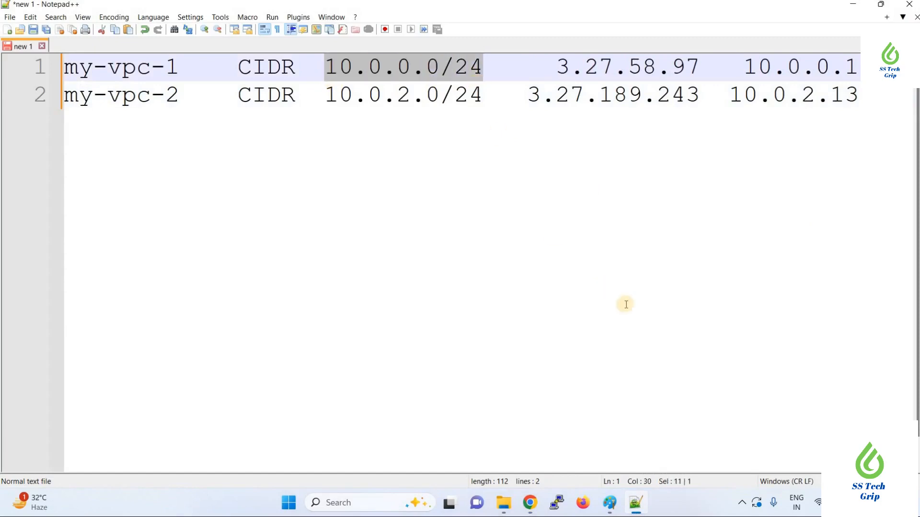
- Switch back to the AWS route editor in Chrome and set the new route's destination to 10.0.0.0/24
mouse_move(529, 503)
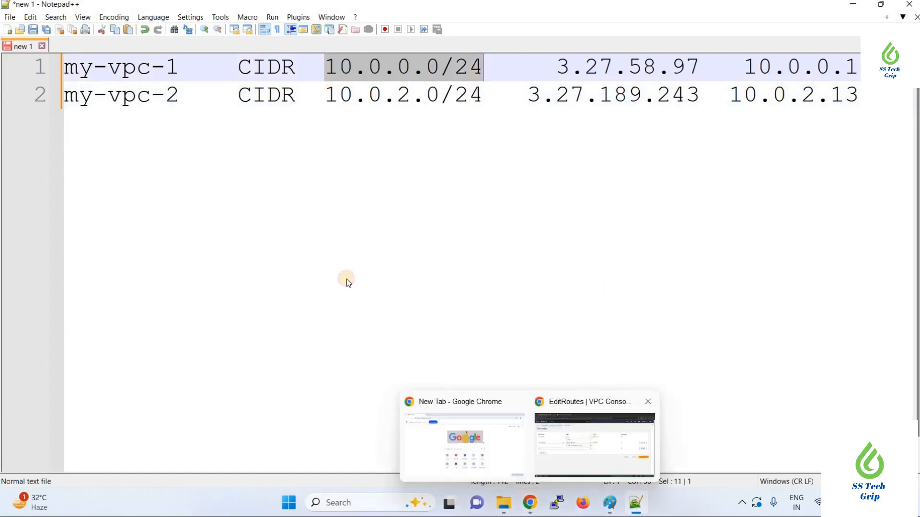
click(618, 455)
click(110, 269)
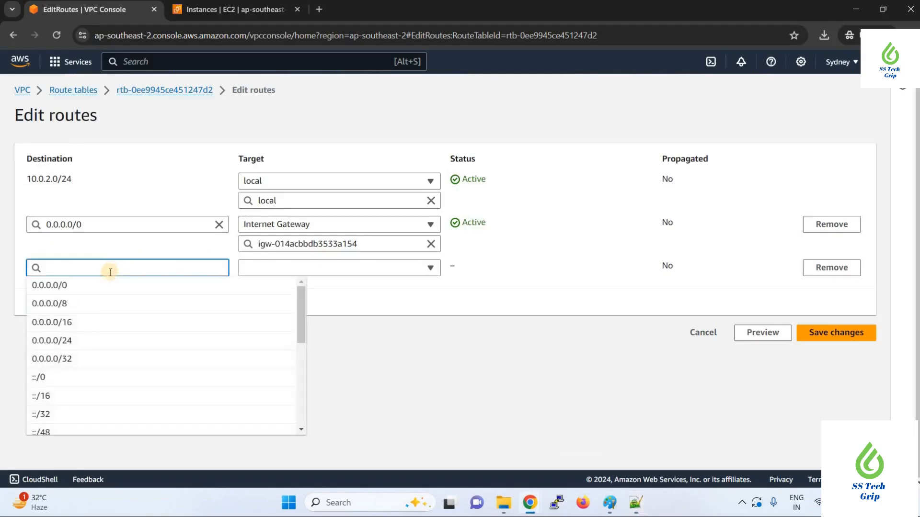
key(ctrl+v)
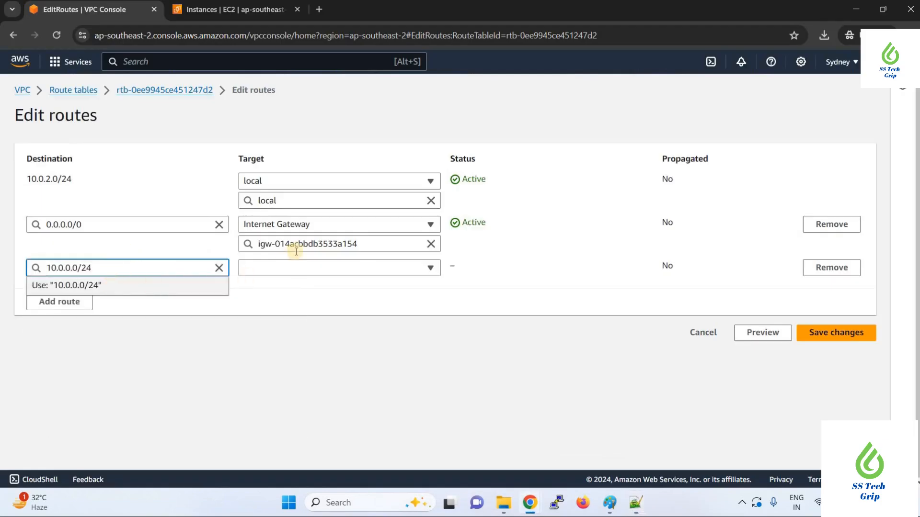
- Target the 10.0.0.0/24 route at transit gateway tgw-02d7580f13ac8c600 and save the route changes
click(292, 273)
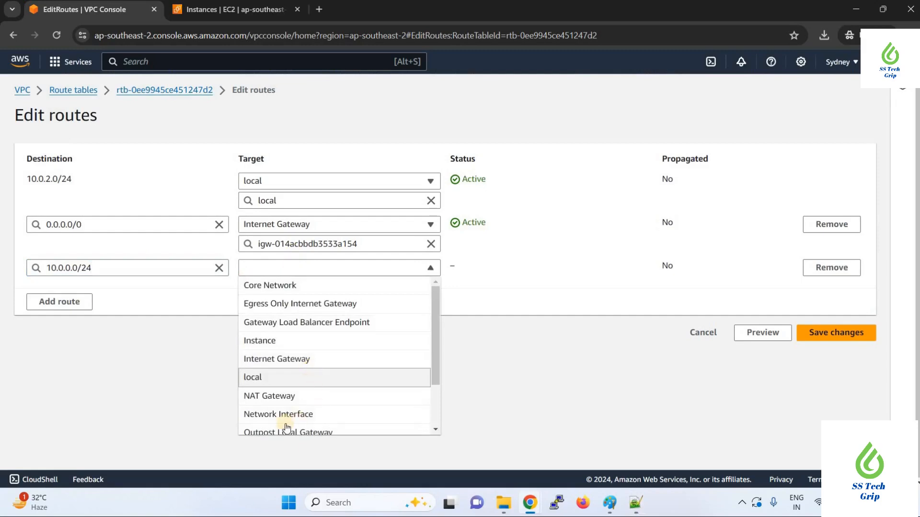
scroll(280, 416, down, 2)
click(280, 407)
click(300, 287)
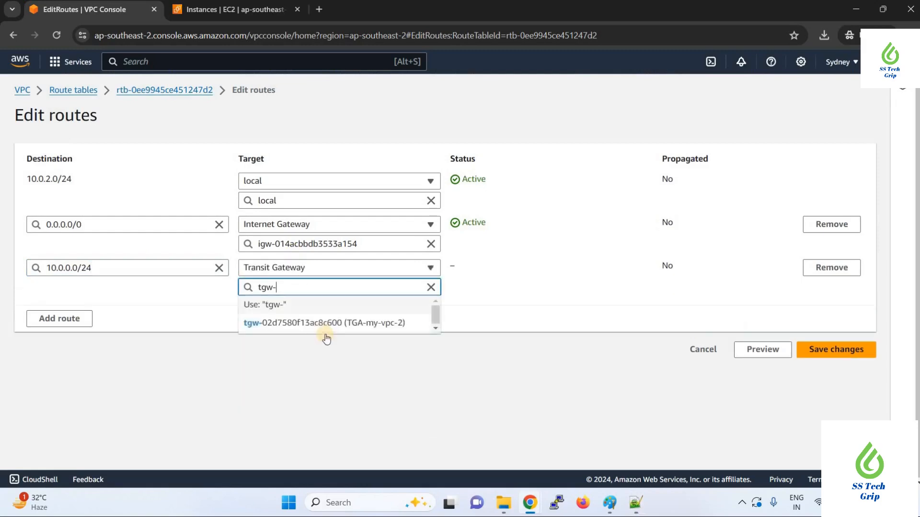
click(327, 324)
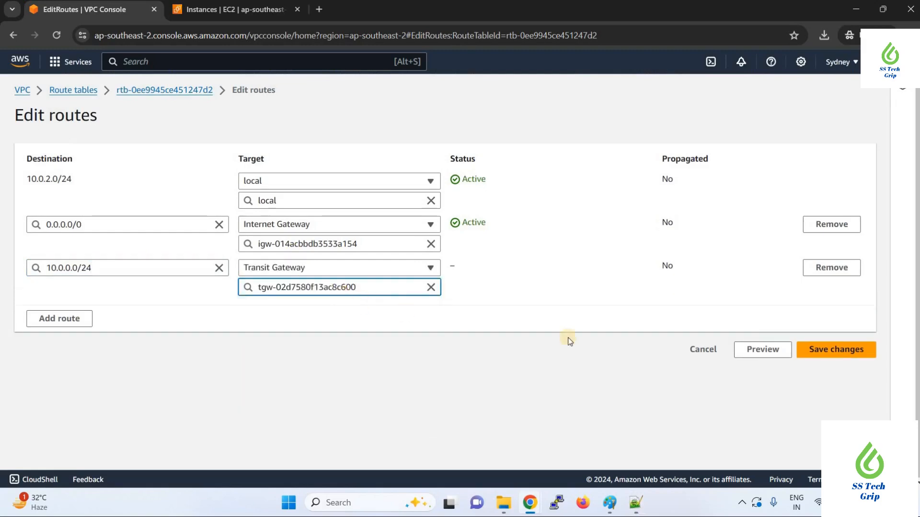
click(823, 346)
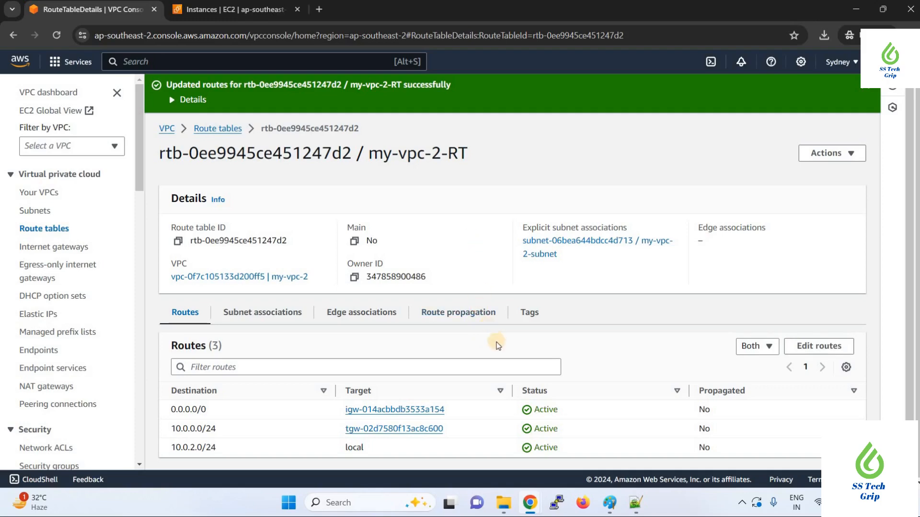
- Launch PuTTY, copy my-vpc-1-ec2's public IPv4 address from the EC2 console, and set 3.27.58.97 as the PuTTY host name
click(557, 502)
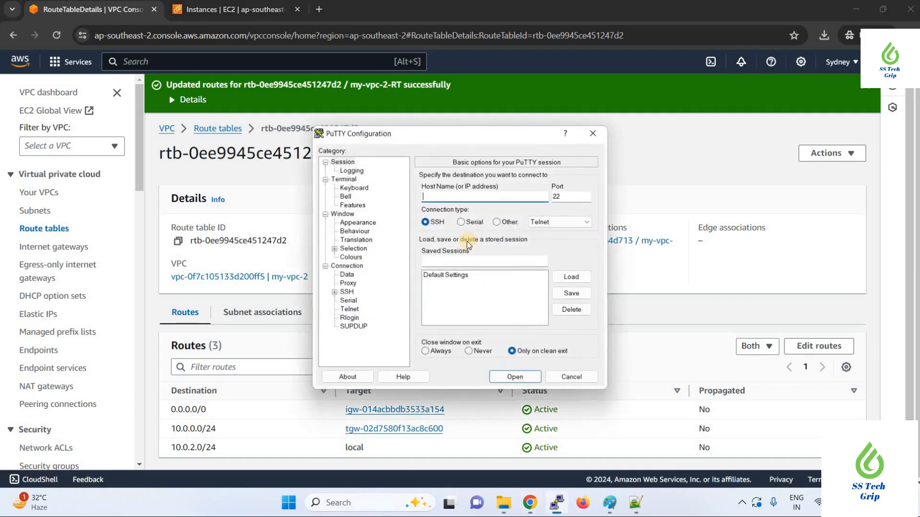
click(235, 9)
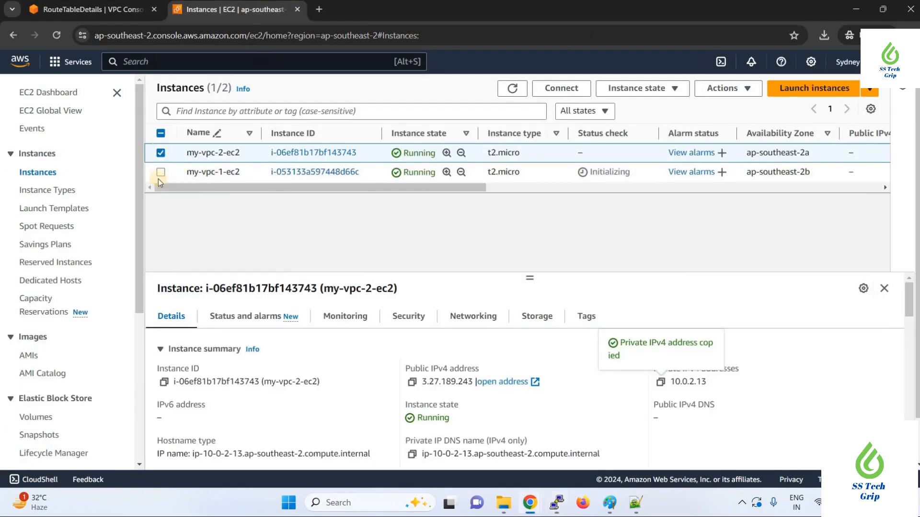
click(161, 152)
click(161, 172)
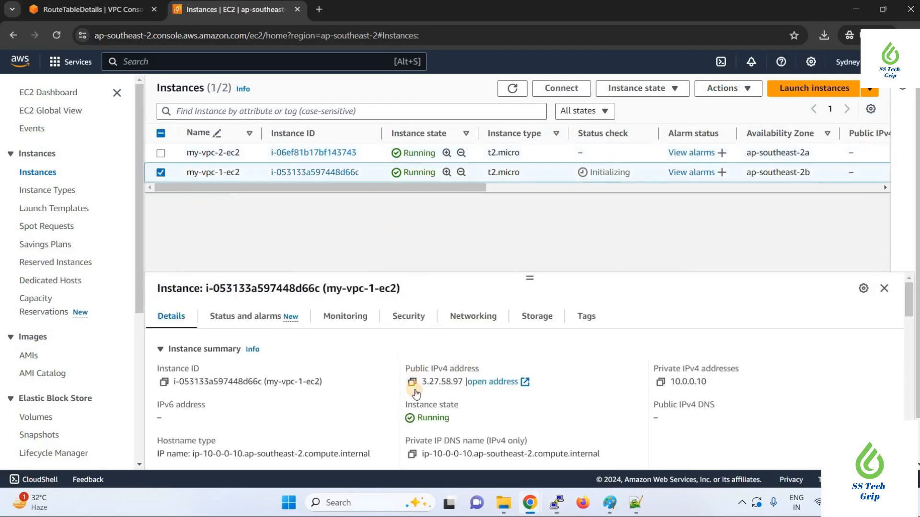
click(412, 382)
click(563, 457)
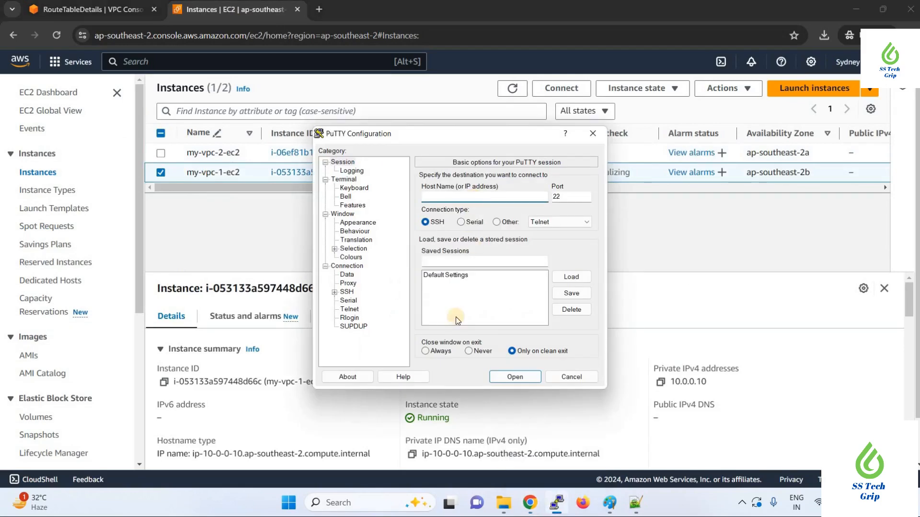
key(ctrl+v)
- Search Windows for "putty" and launch puttygen.exe
click(384, 502)
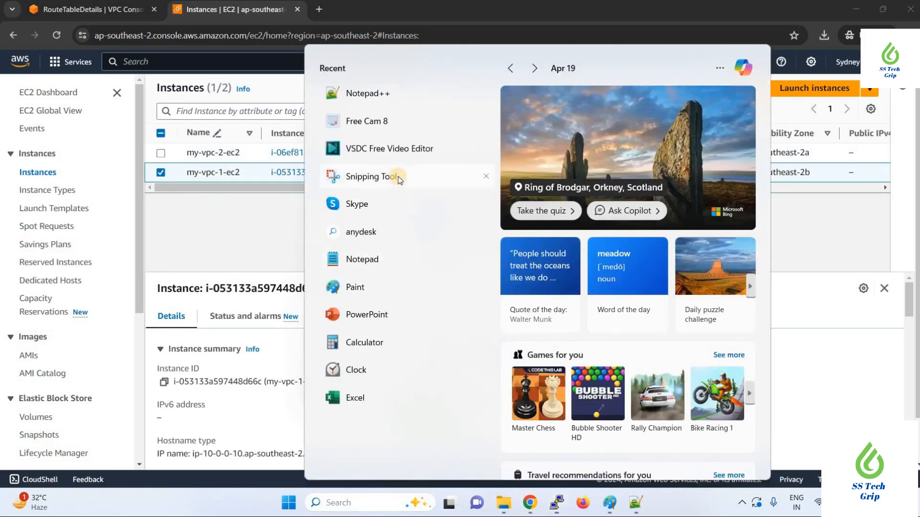
text(Paint)
text(TT)
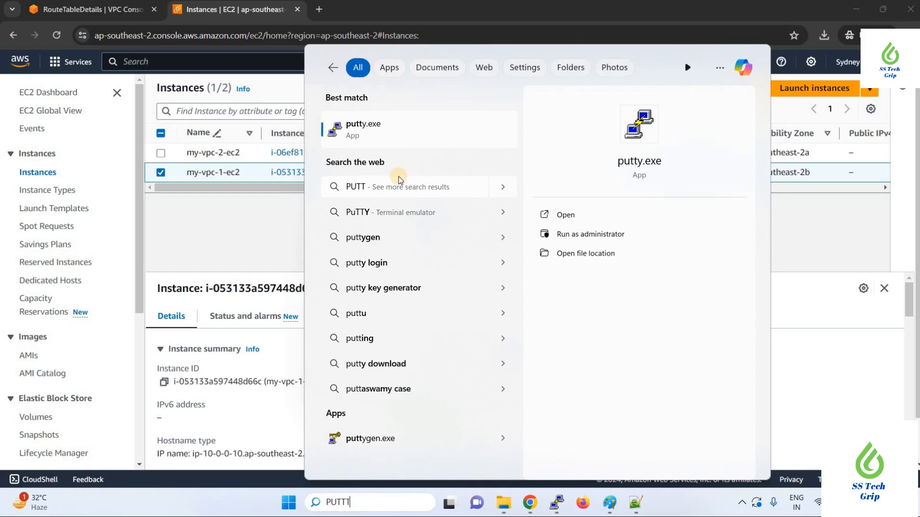
text(T)
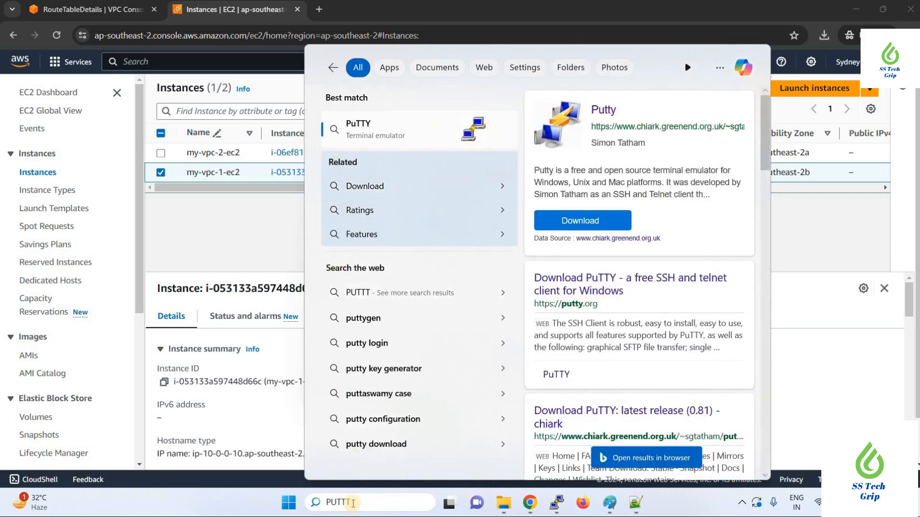
key(BackSpace)
key(BackSpace)
key(BackSpace)
key(BackSpace)
key(BackSpace)
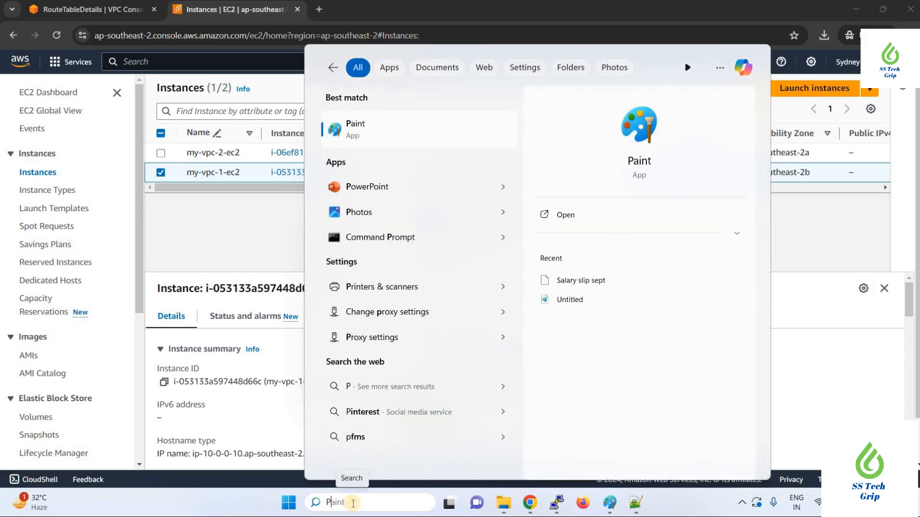
text(putty)
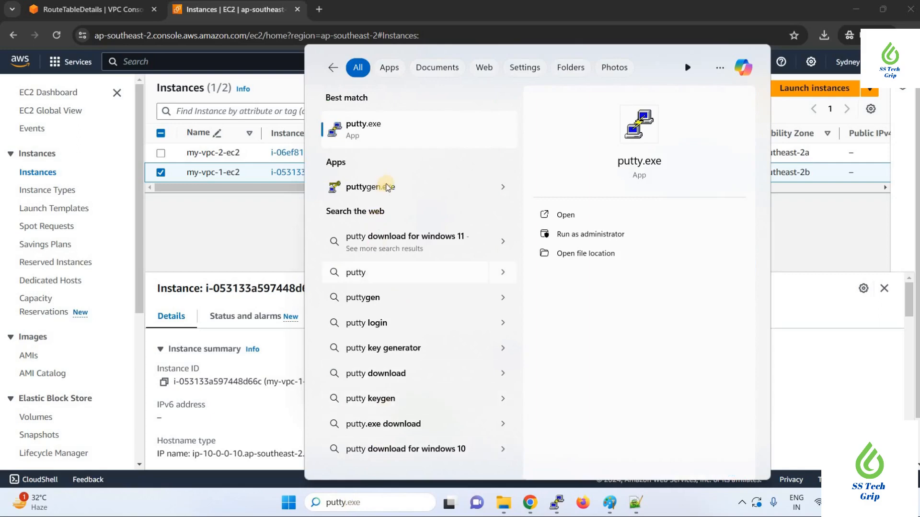
click(387, 187)
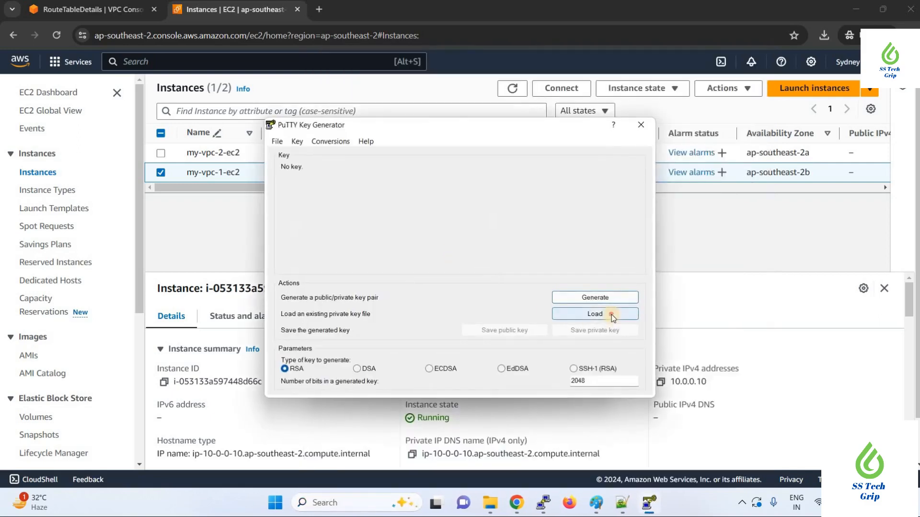
- Load the my-vpc PEM key from Downloads into PuTTY Key Generator, with all file types shown
click(611, 314)
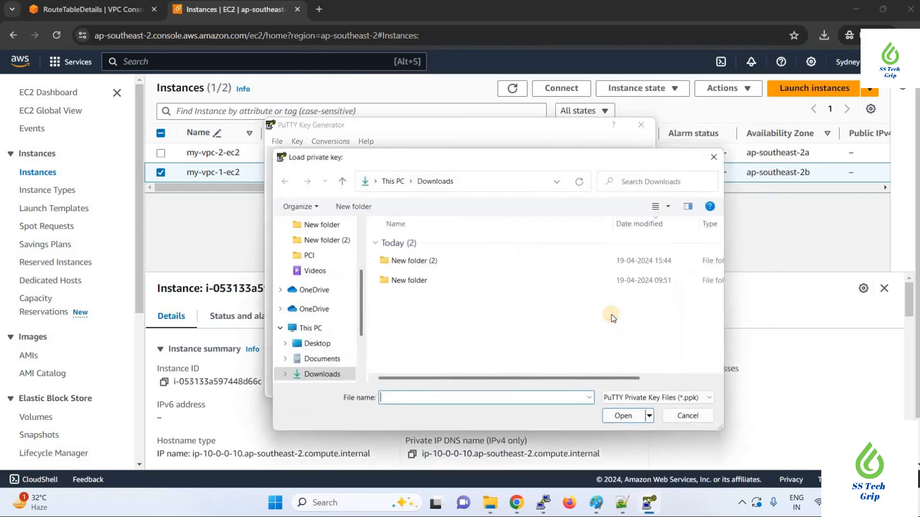
click(693, 401)
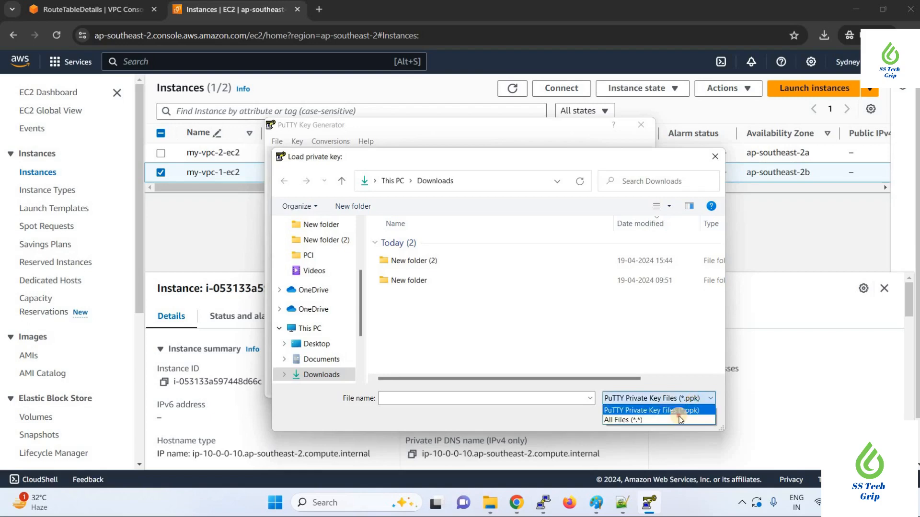
click(657, 422)
click(400, 263)
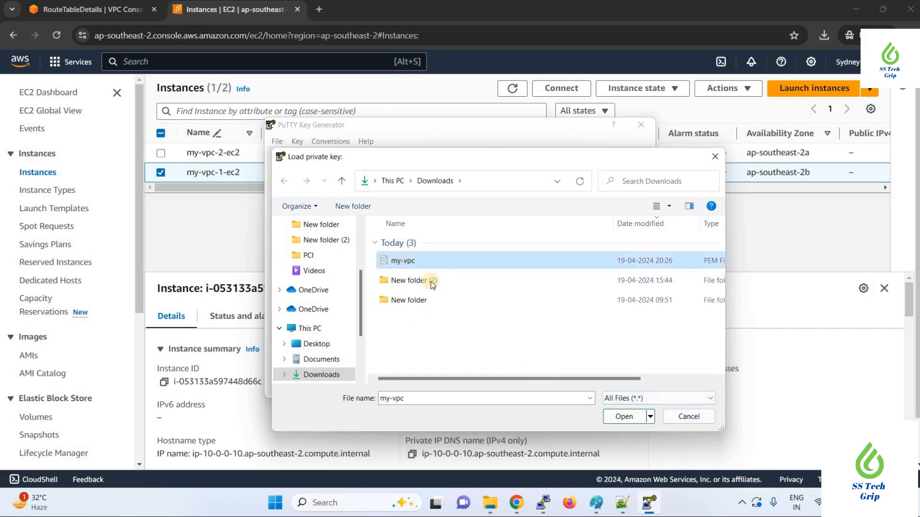
click(623, 416)
click(523, 305)
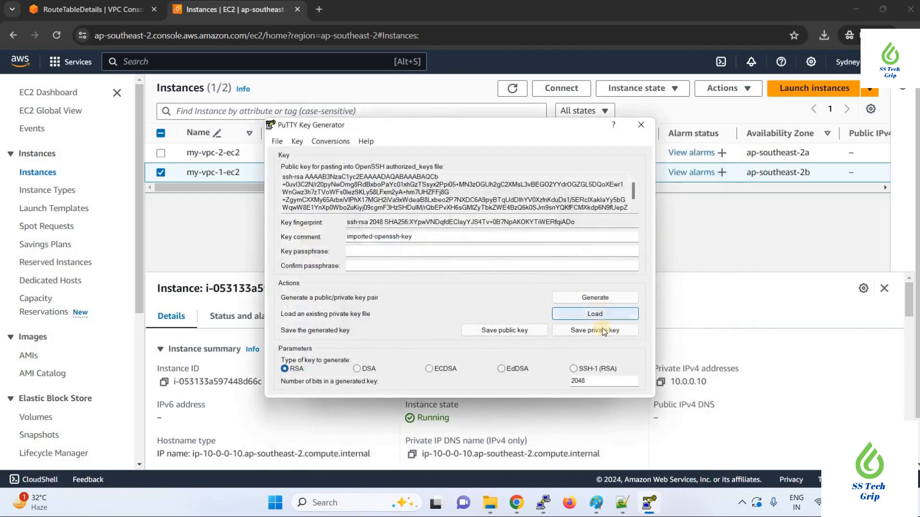
- Save the private key without a passphrase as my-vpc in PPK format in Downloads, and close PuTTY Key Generator
click(594, 330)
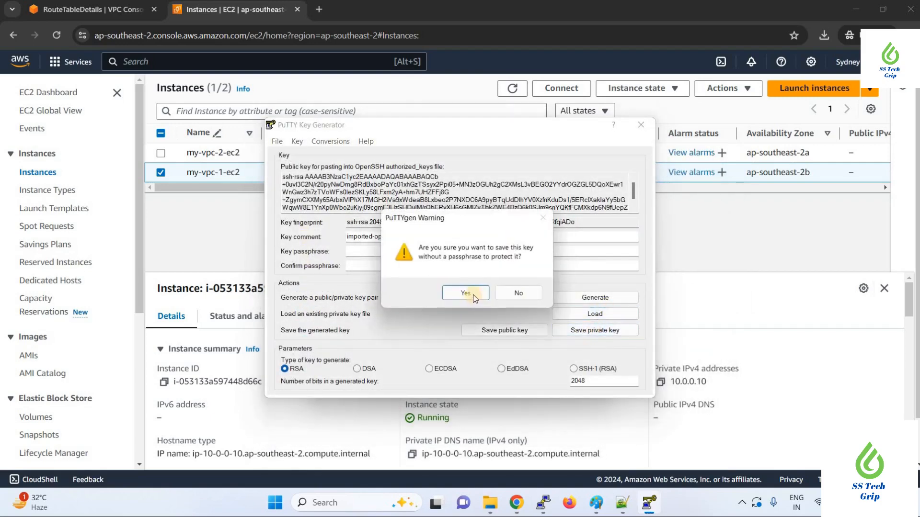
click(468, 293)
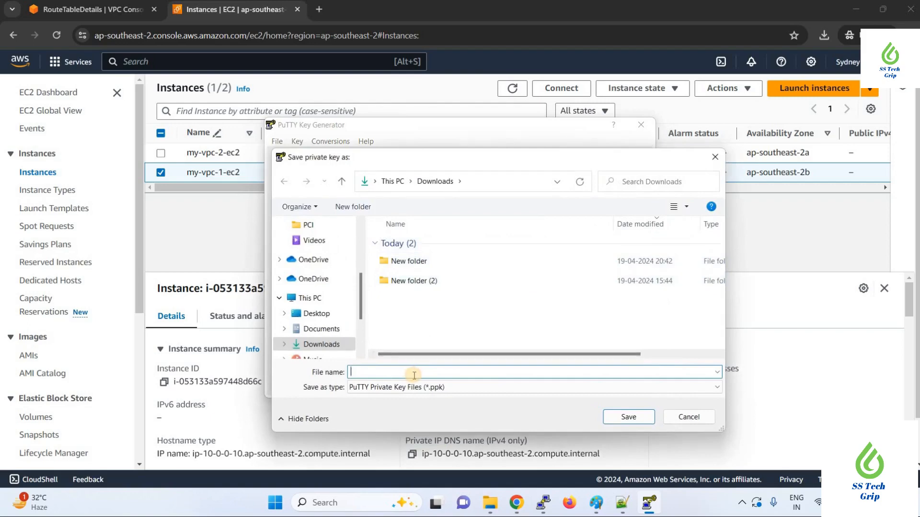
text(my-vpc)
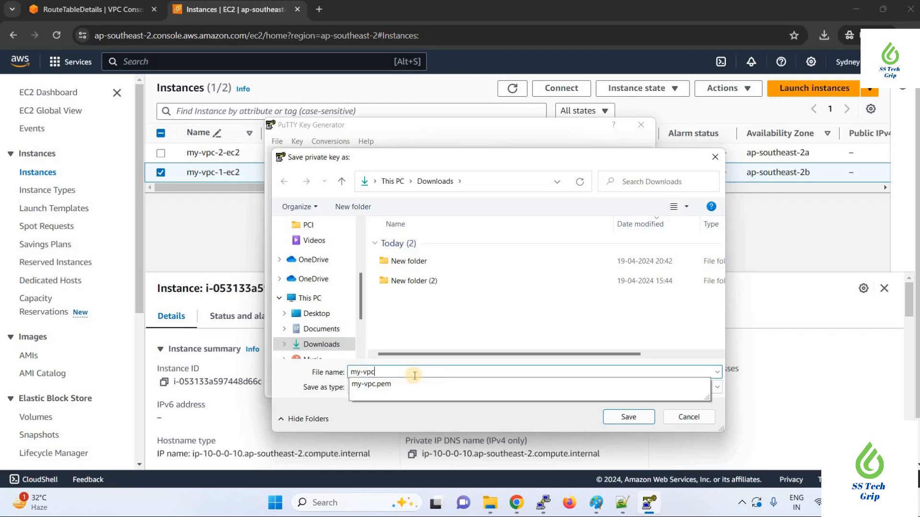
click(626, 418)
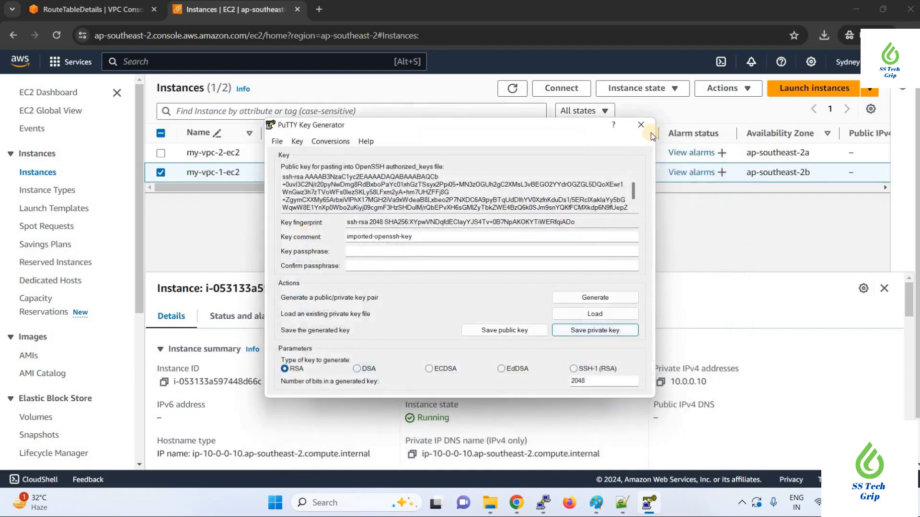
click(642, 125)
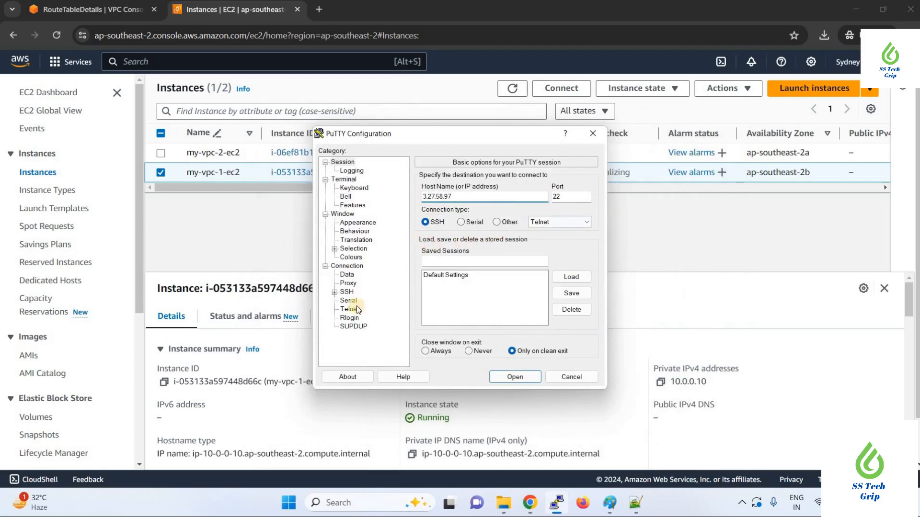
- Set my-vpc.ppk from Downloads as the private key file for SSH authentication in the PuTTY session
click(334, 292)
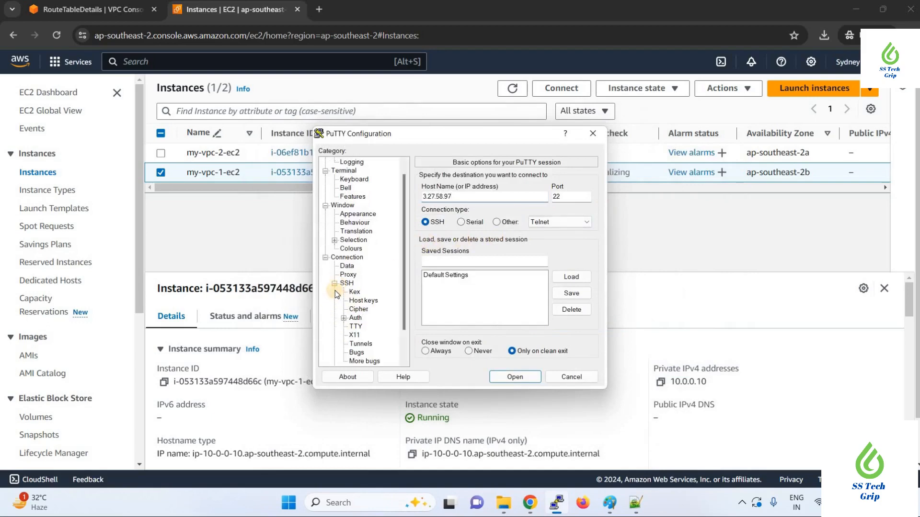
click(344, 319)
click(374, 326)
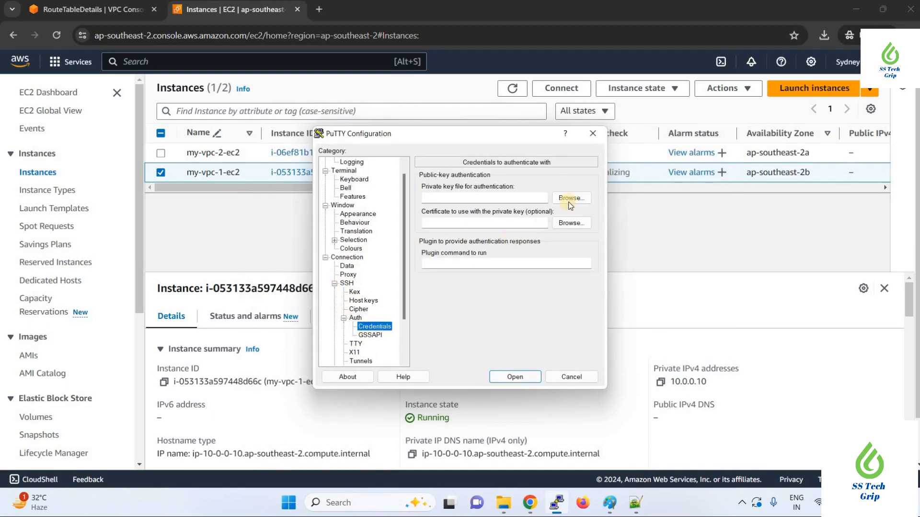
click(573, 199)
click(503, 255)
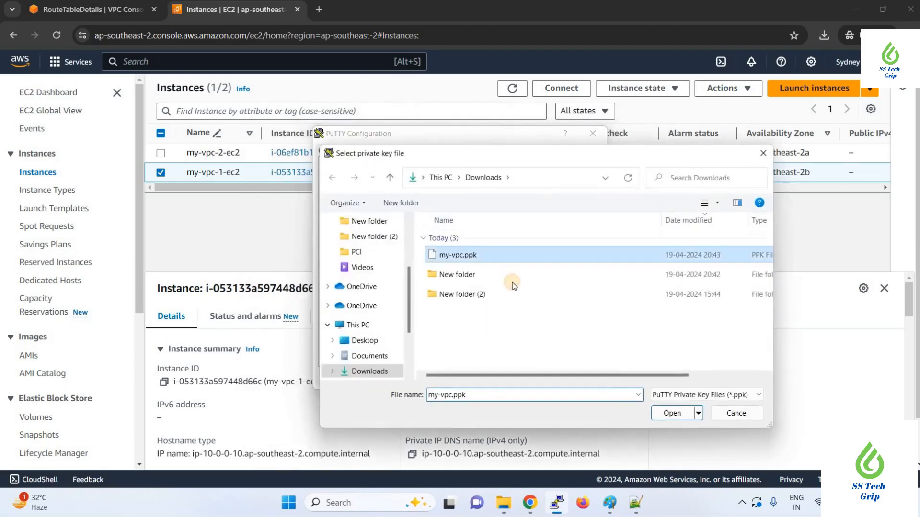
click(676, 414)
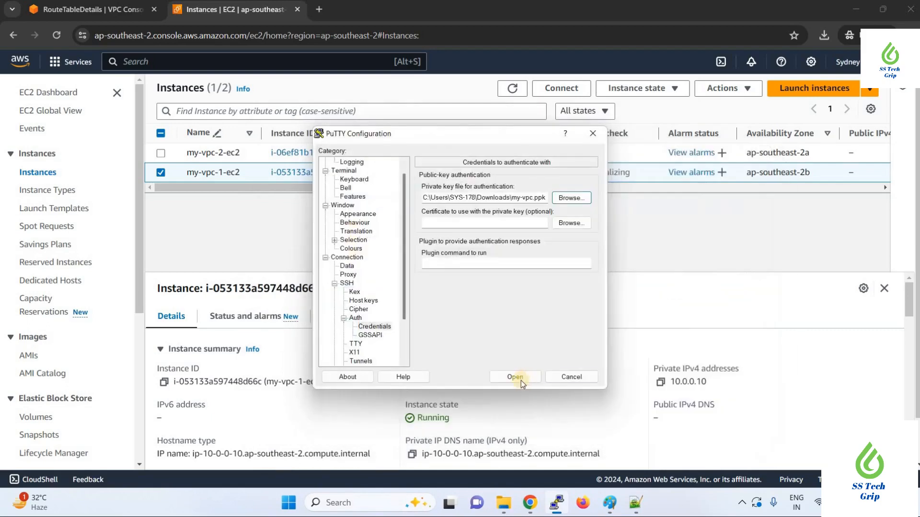
- Open the SSH session, accept the server's host key, log in as ubuntu, and switch to root with "sudo su -" in a maximized terminal
click(521, 380)
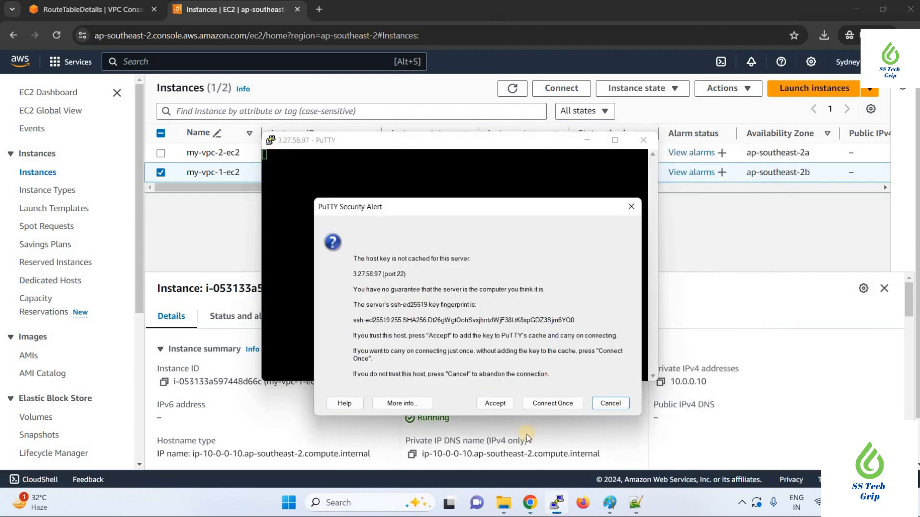
click(495, 404)
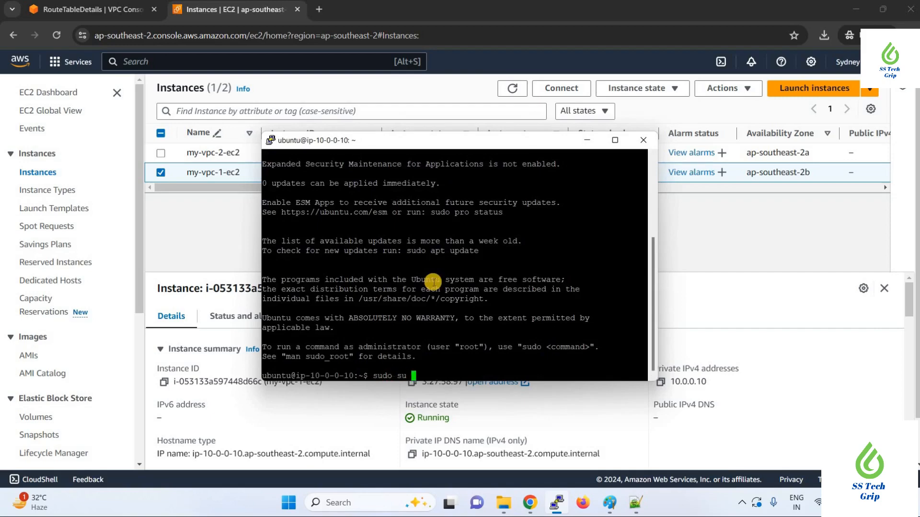
key(Return)
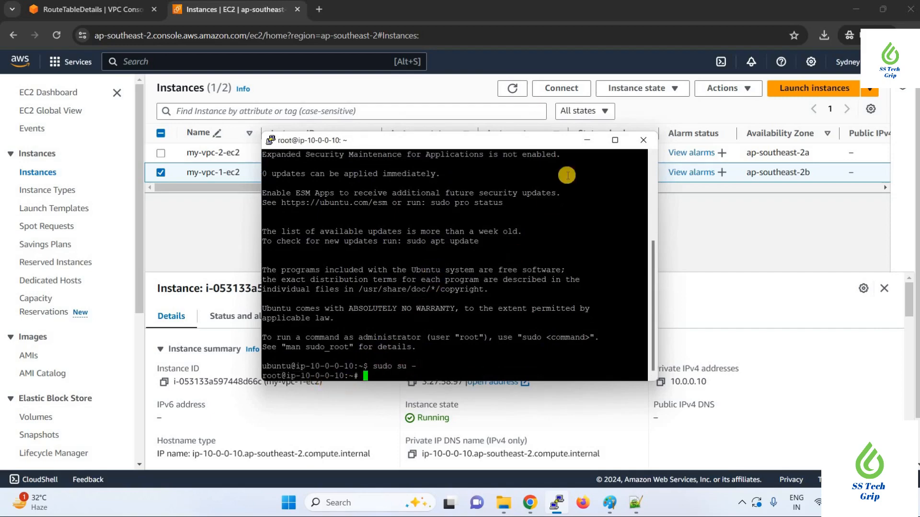
click(615, 140)
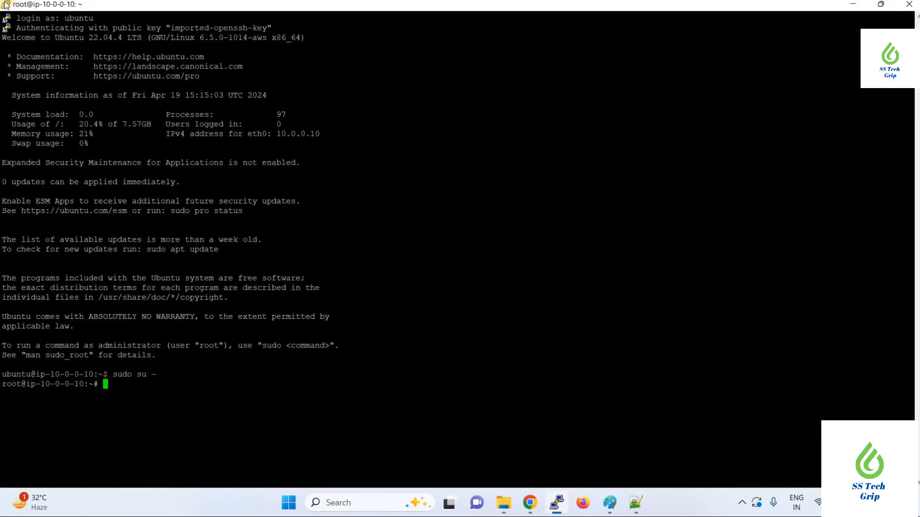
- Change the terminal font of the running PuTTY session to Courier New Bold, size 12, and apply the settings
click(5, 5)
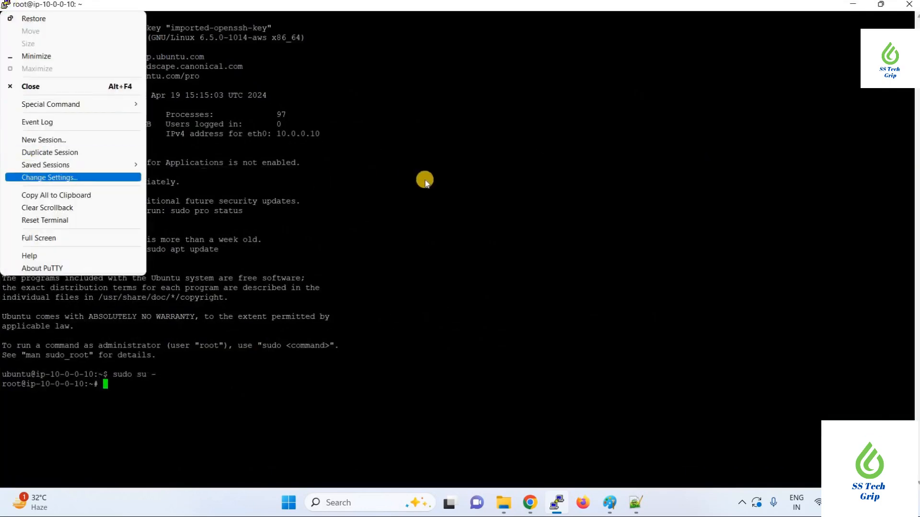
key(Return)
click(357, 222)
click(568, 246)
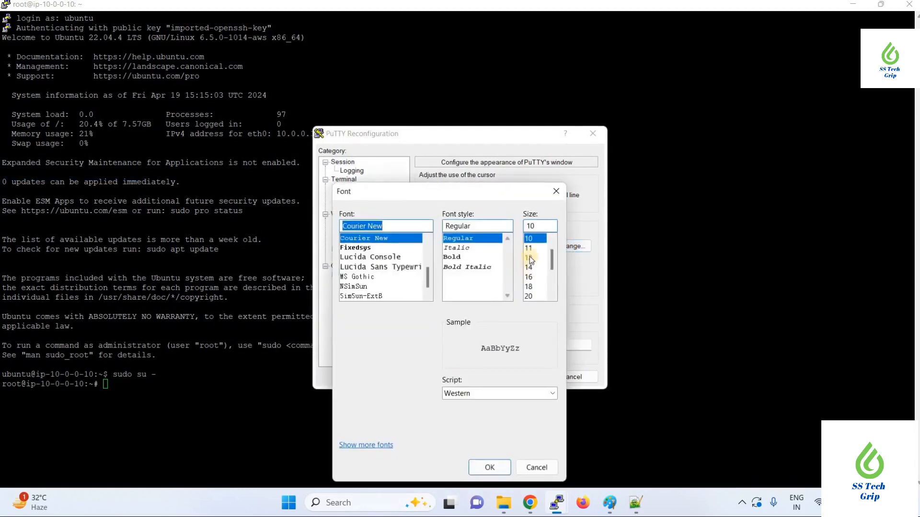
click(529, 258)
click(453, 257)
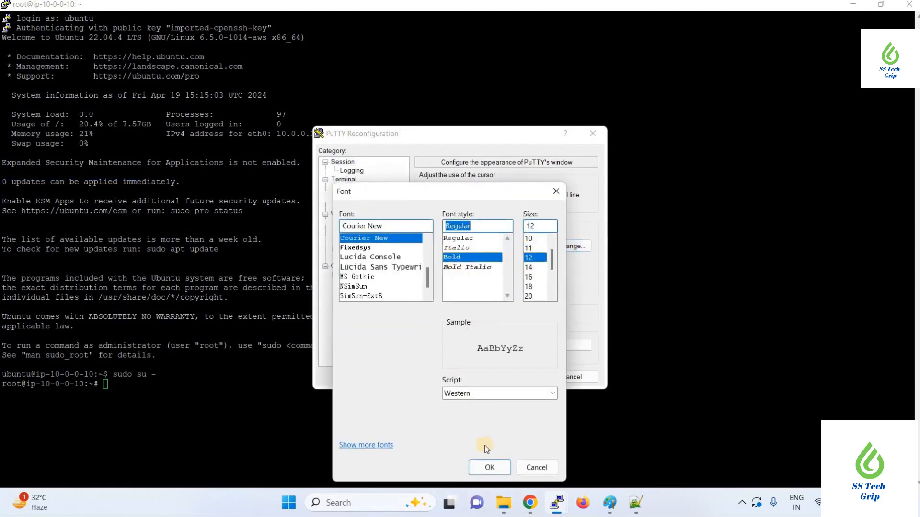
click(488, 472)
click(516, 378)
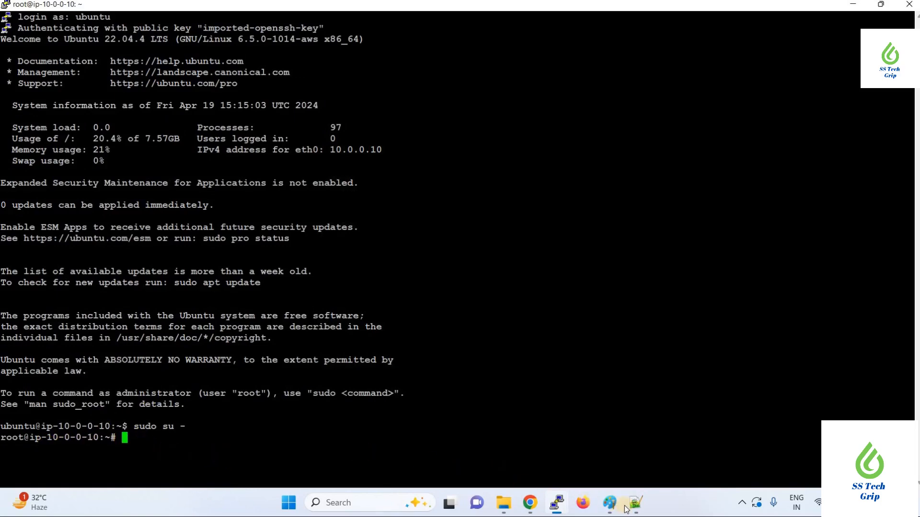
- Switch to Notepad++ and copy my-vpc-2's private IP address 10.0.2.13 from the notes
mouse_move(634, 506)
click(630, 448)
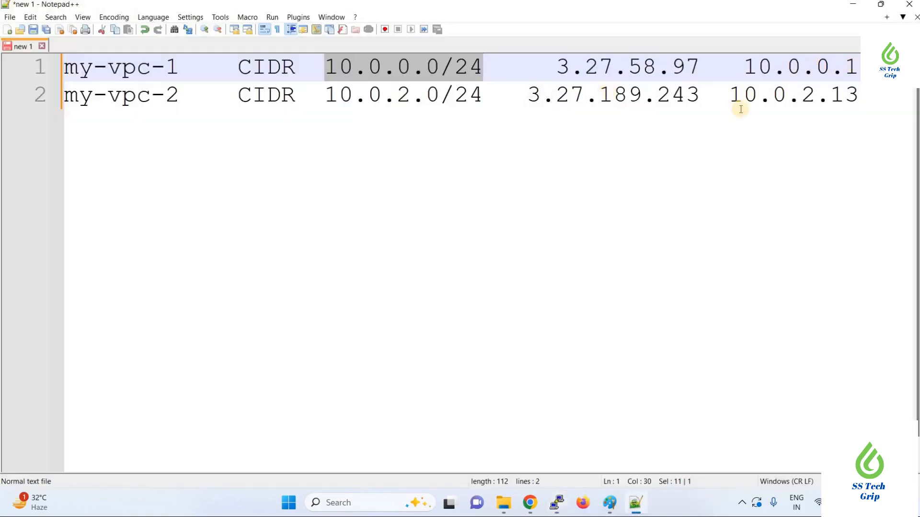
drag(732, 95, 860, 99)
key(ctrl+c)
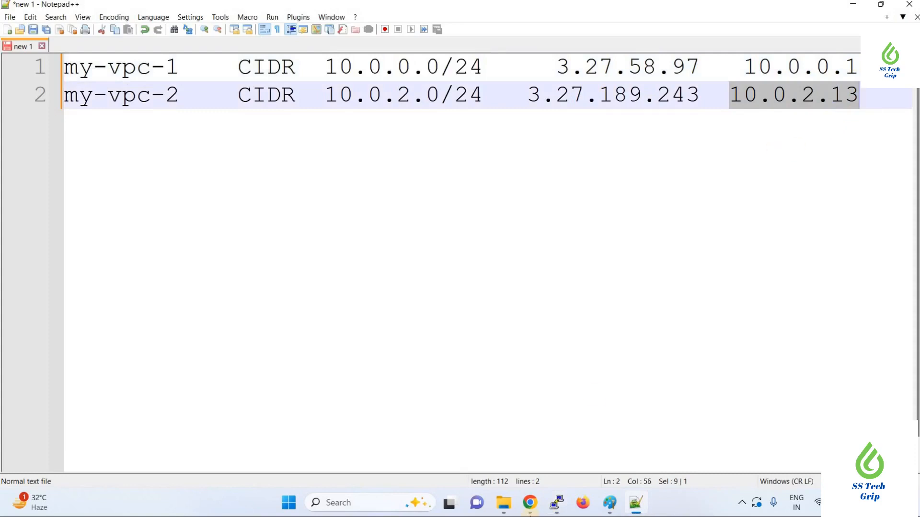
- Return to the PuTTY root shell, ping 10.0.2.13 to test connectivity to my-vpc-2, and stop the ping
mouse_move(556, 503)
click(547, 425)
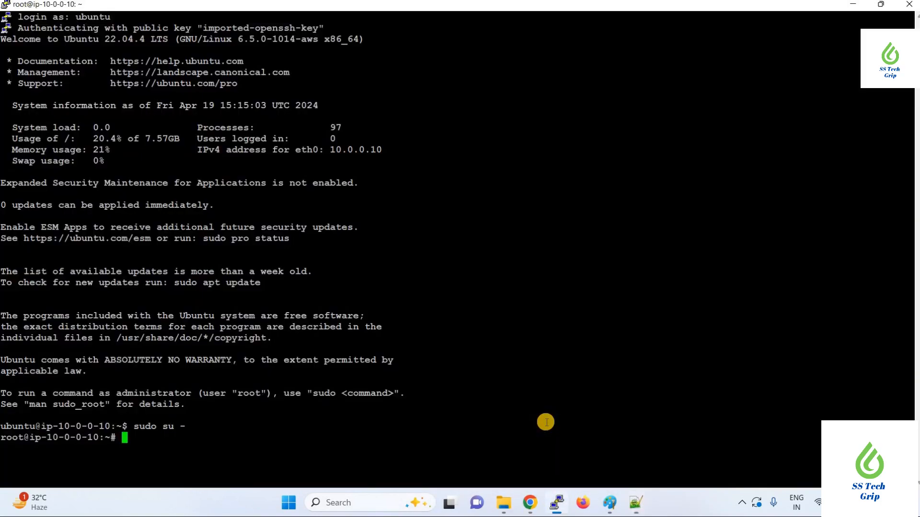
text(ping)
click(544, 423)
right_click(545, 423)
key(Return)
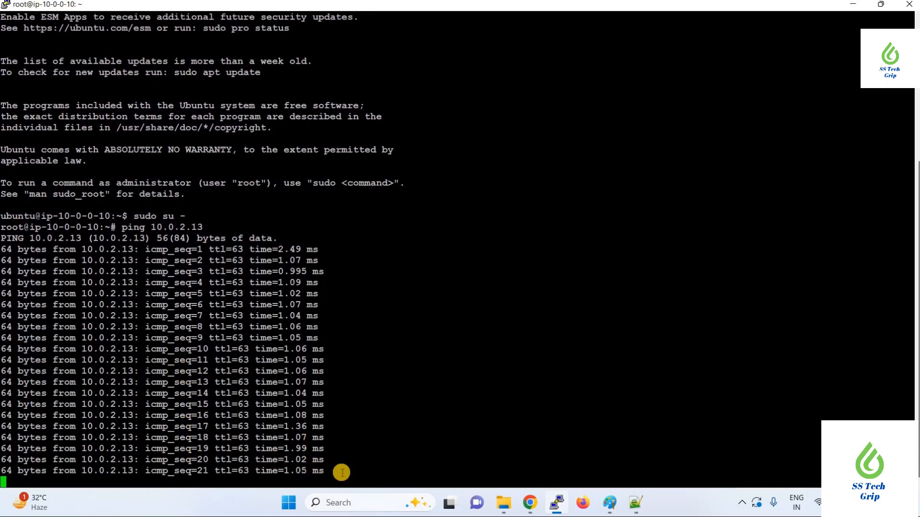
key(ctrl+c)
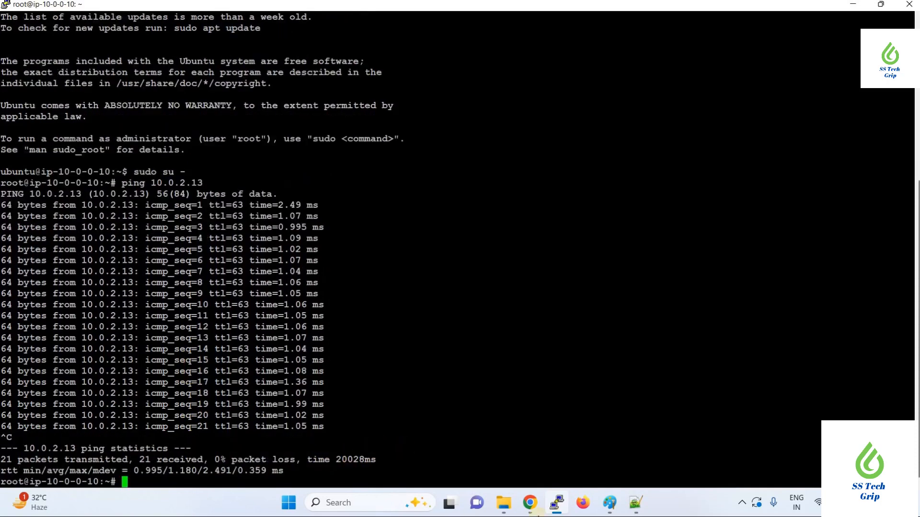
mouse_move(530, 503)
text(vi)
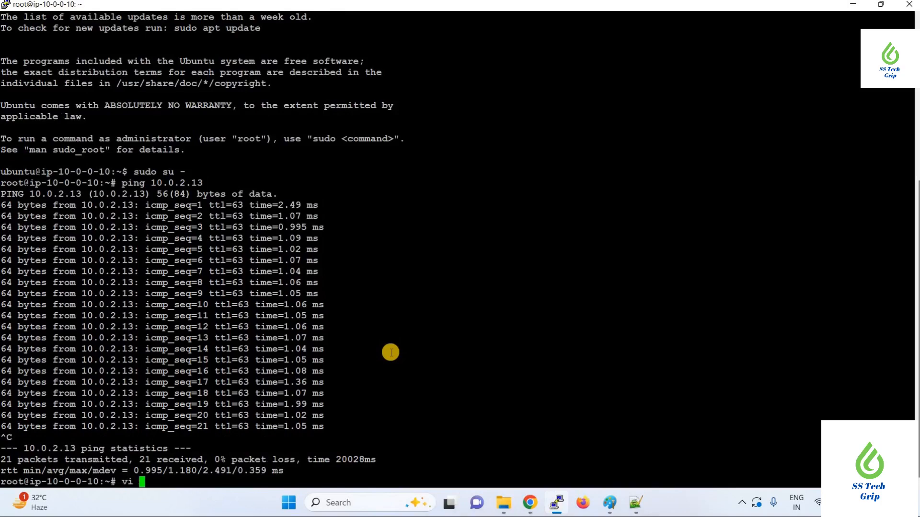
key(BackSpace)
key(BackSpace)
key(BackSpace)
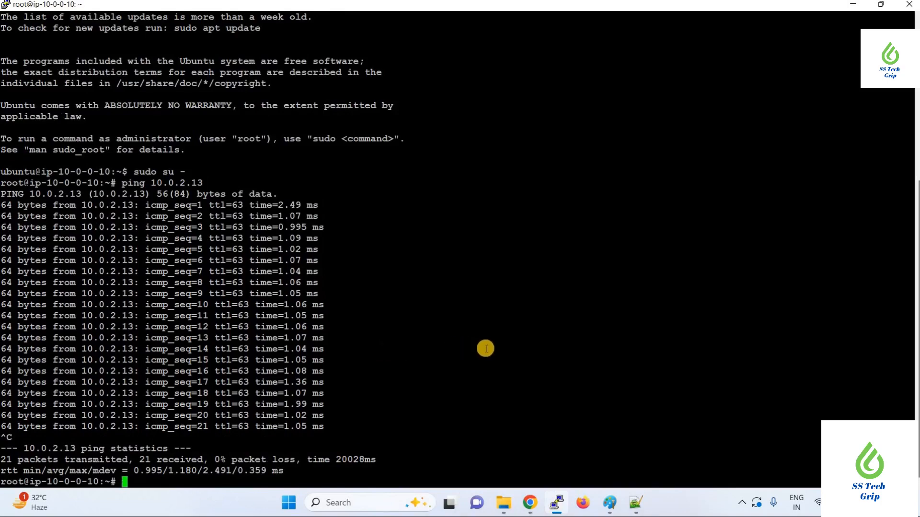
- Open the my-vpc PEM file from Downloads in Notepad, copy the entire RSA private key, and switch back to PuTTY
click(430, 395)
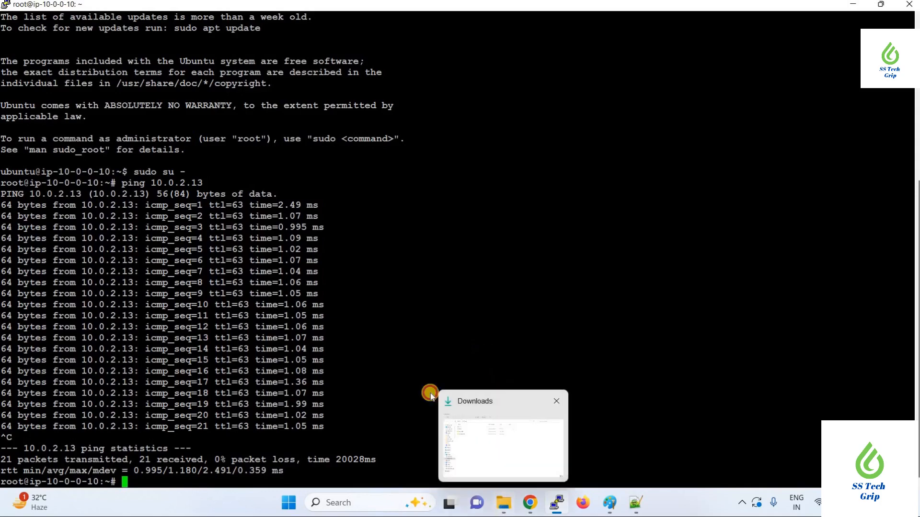
double_click(151, 118)
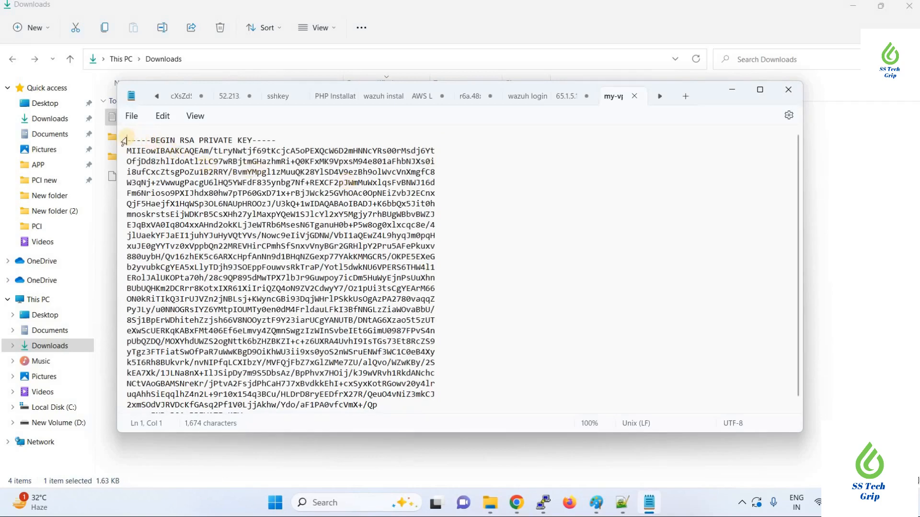
drag(128, 139, 314, 413)
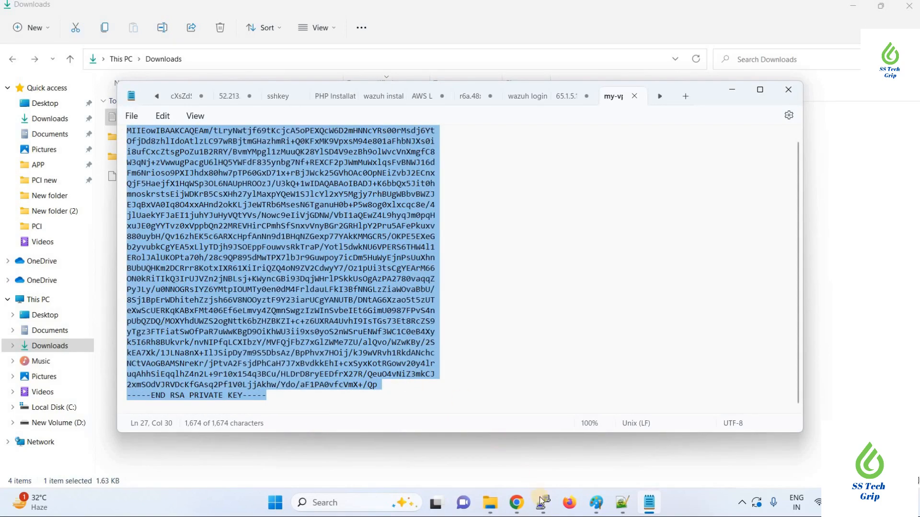
click(539, 437)
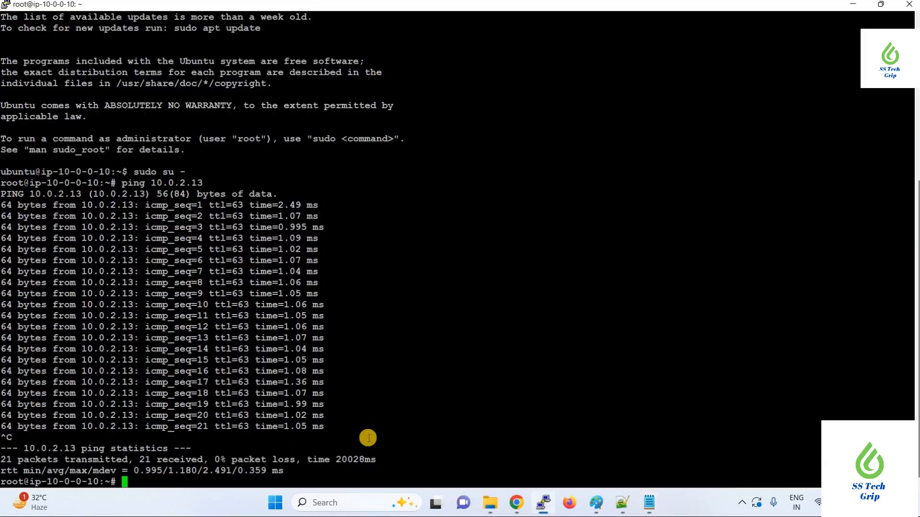
- Create a file named sshkey with vi, paste the RSA private key into it, and save and quit
text(vi sshkey)
key(Return)
key(i)
right_click(368, 438)
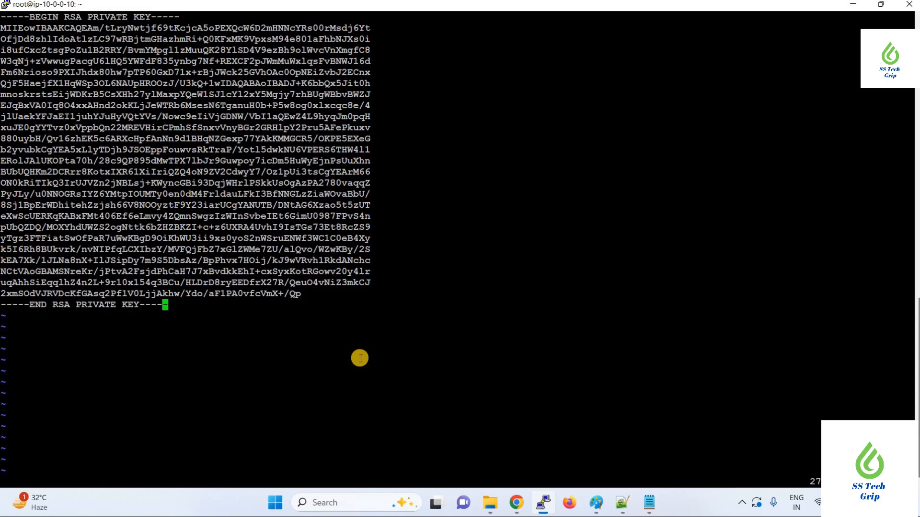
text(:wq)
key(Return)
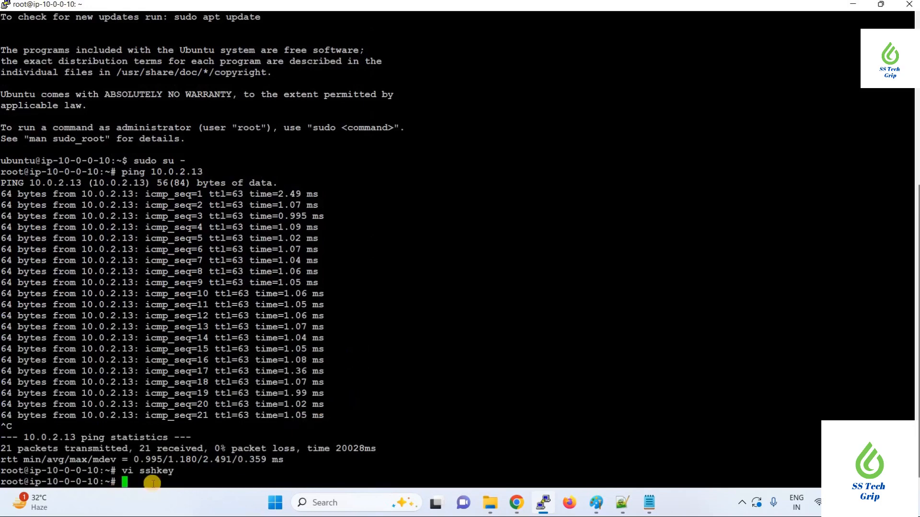
- Set the sshkey file's permissions to 400 with chmod, listing the directory with ll before and after the change
text(ll)
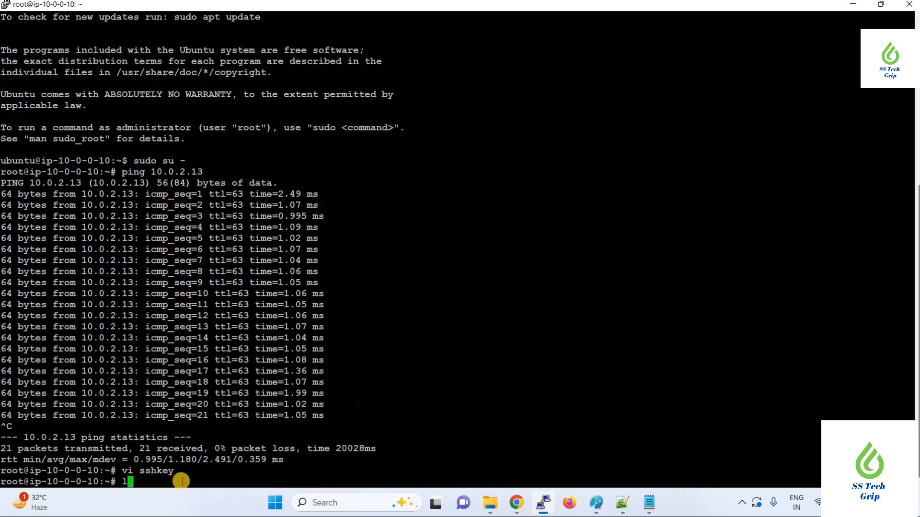
key(Return)
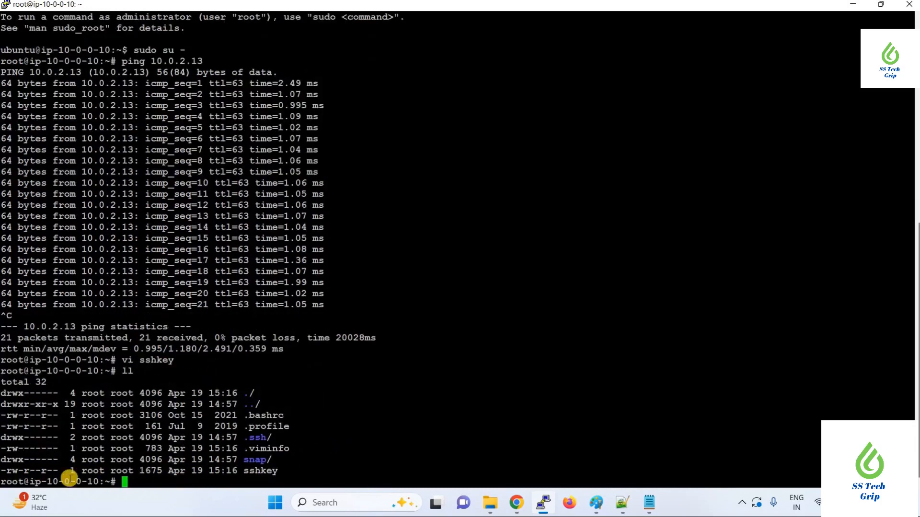
text(ch)
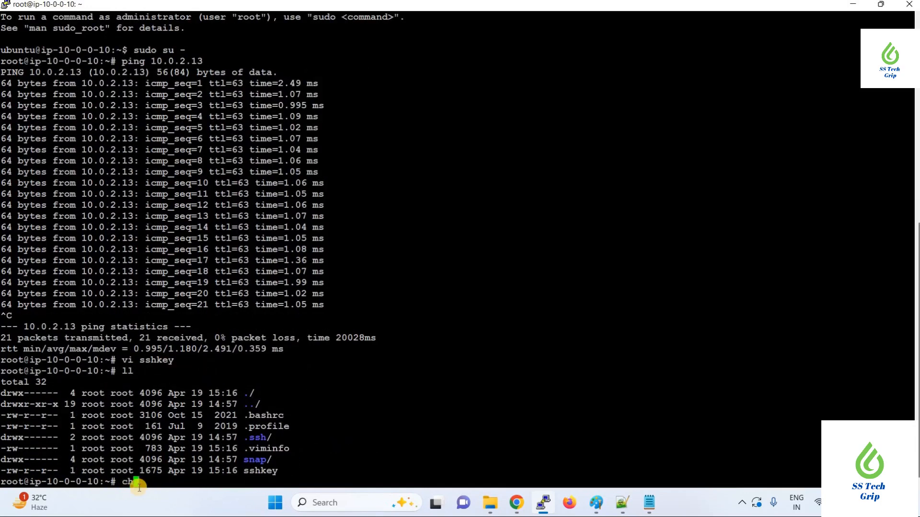
text(mod)
text(400 ssh)
key(Tab)
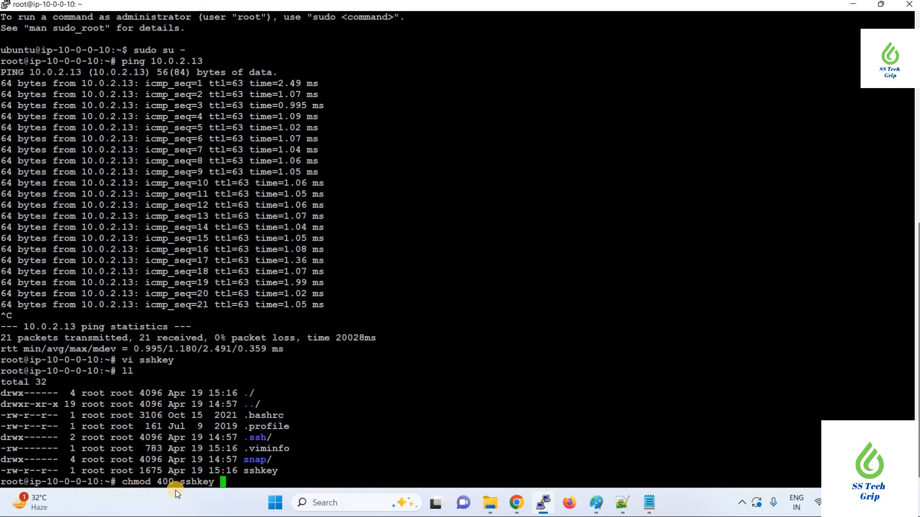
key(Return)
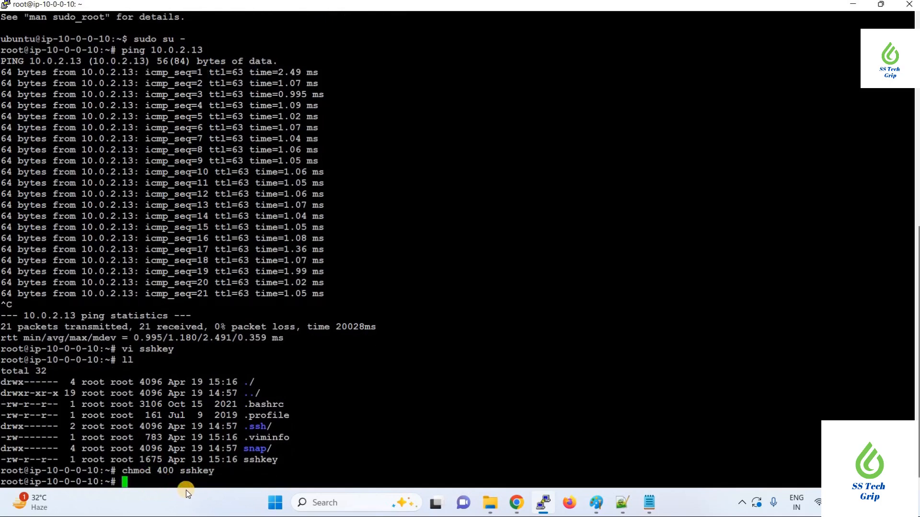
text(ll)
key(Return)
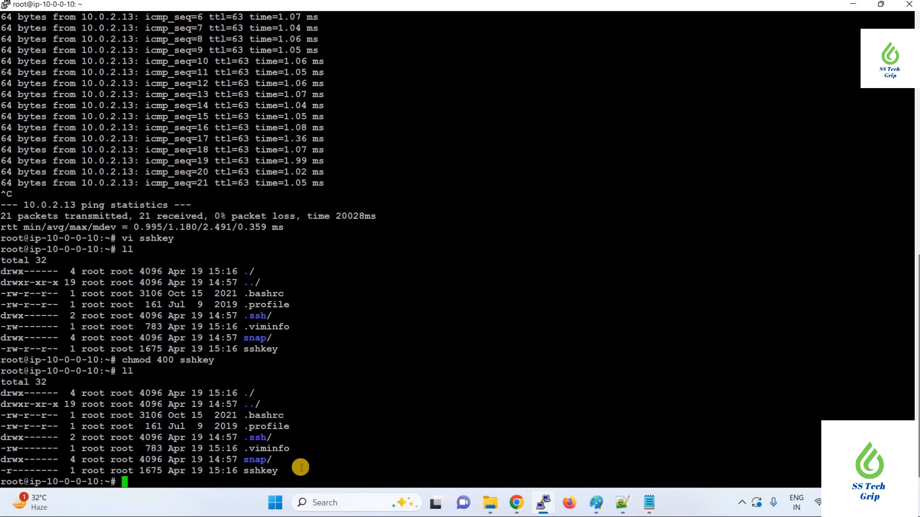
text(ssh -i sshkey)
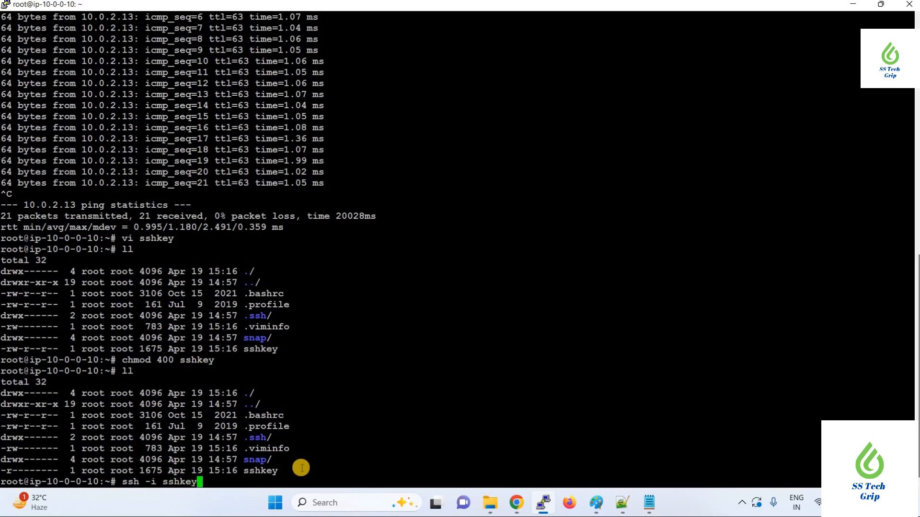
text( ubuntu@)
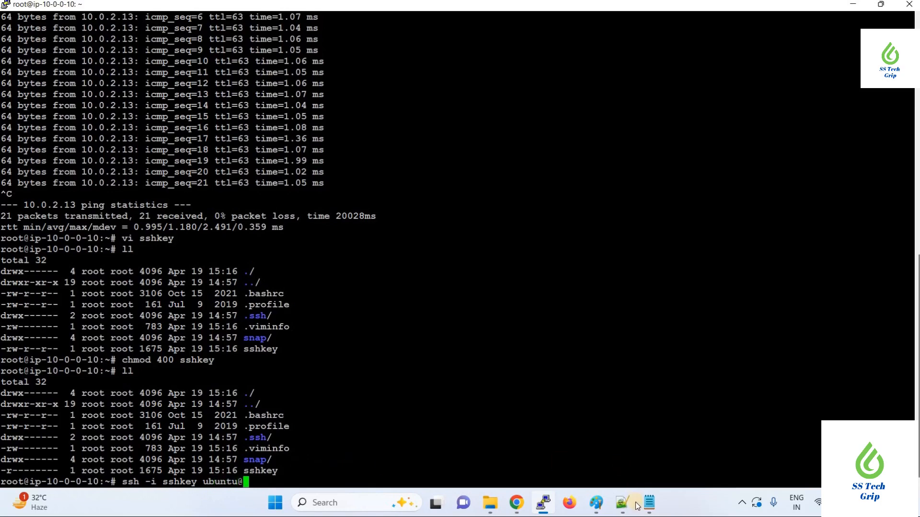
click(624, 425)
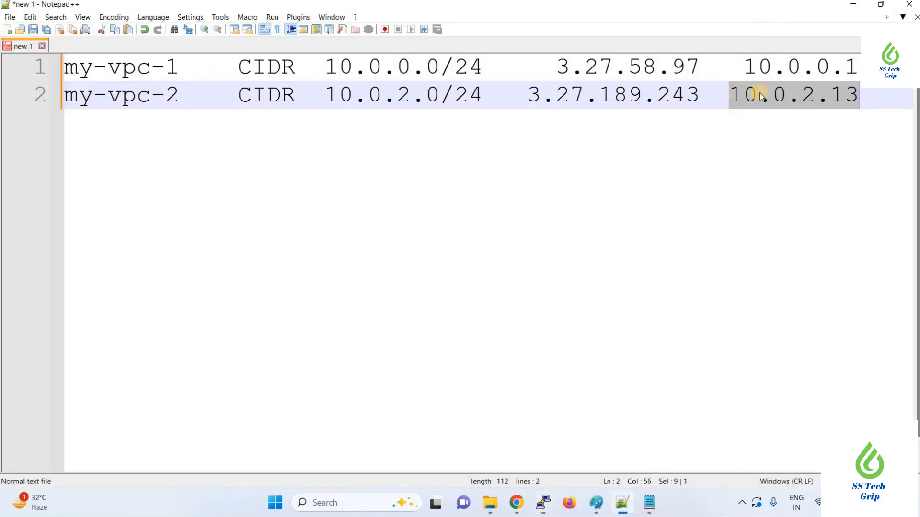
right_click(762, 95)
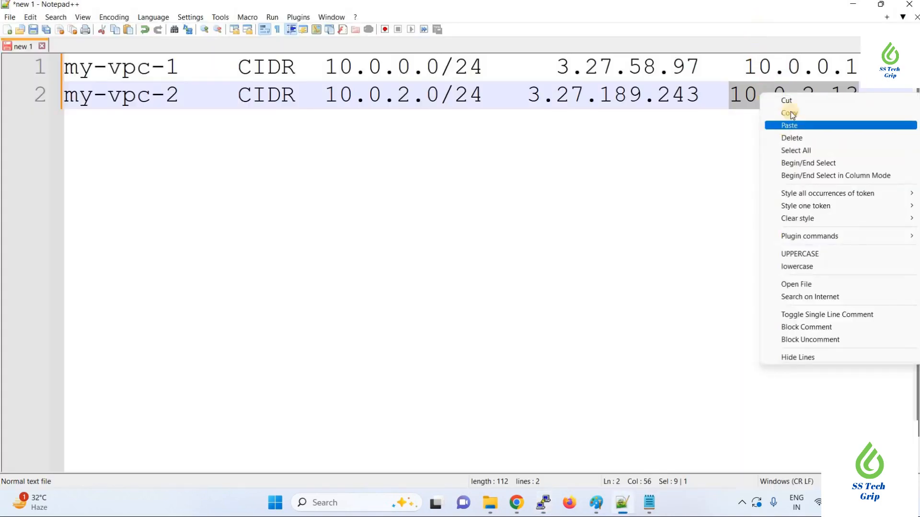
click(789, 114)
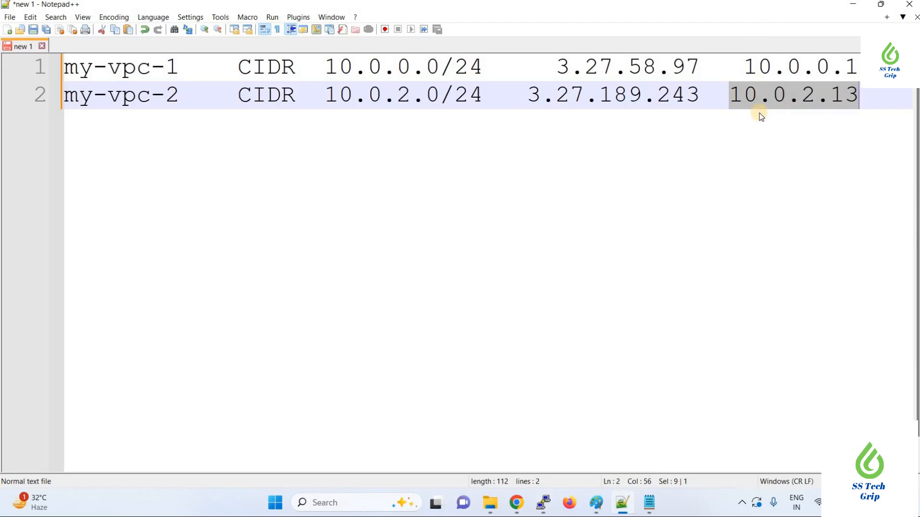
mouse_move(544, 501)
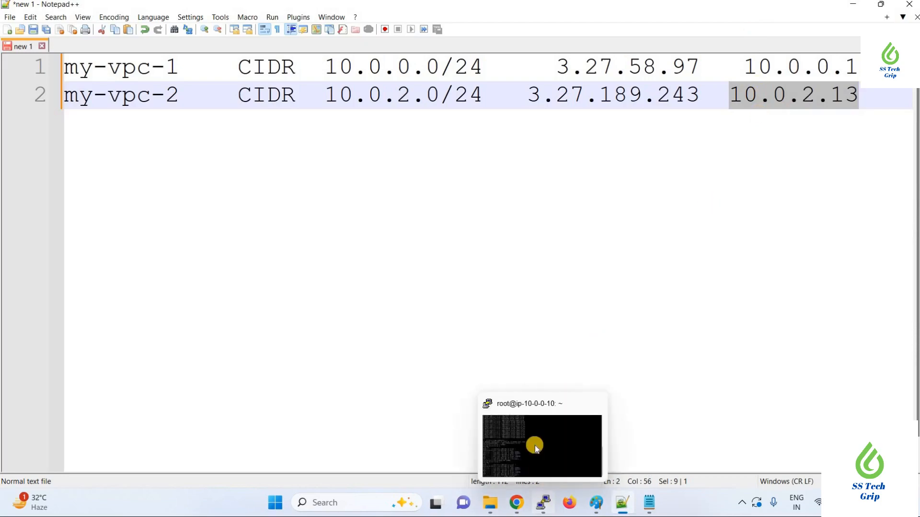
click(484, 441)
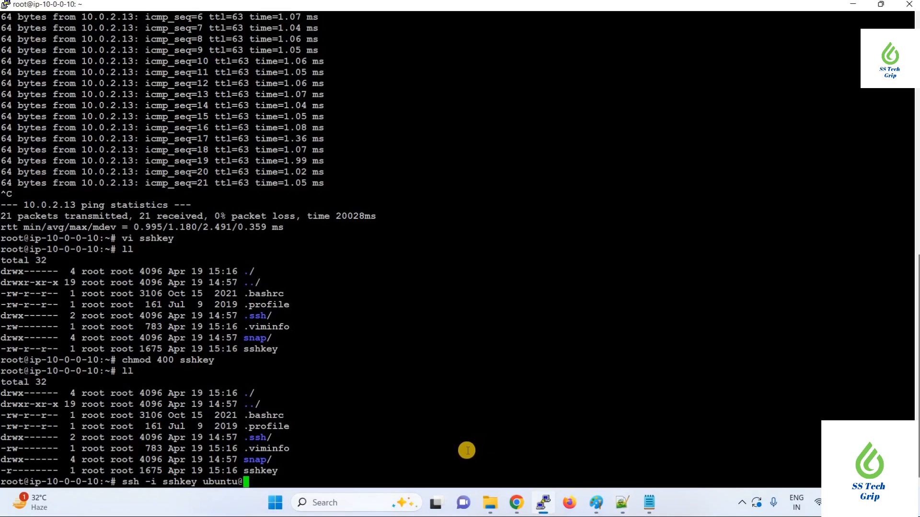
right_click(467, 449)
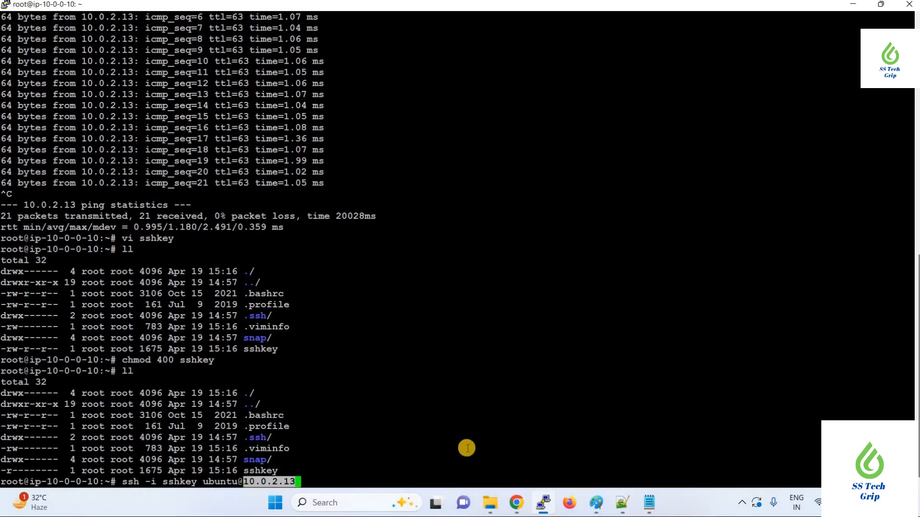
key(Return)
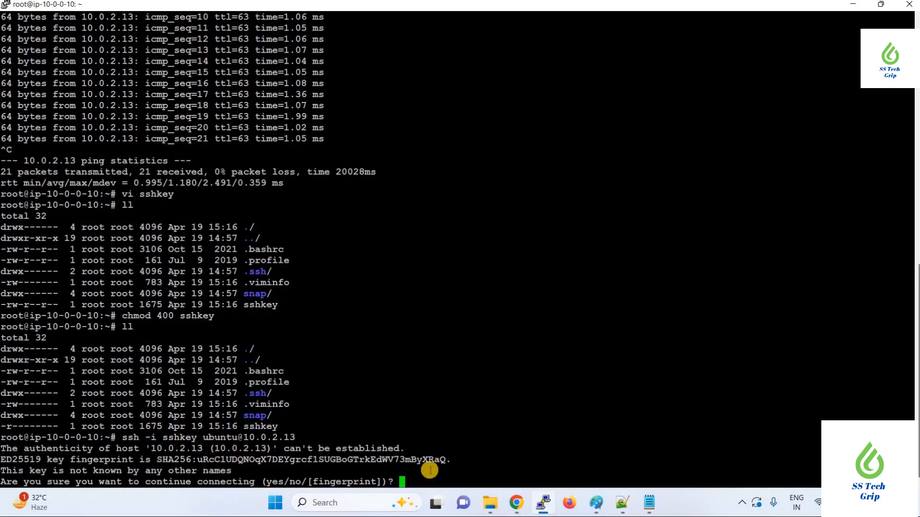
text(yes)
key(Return)
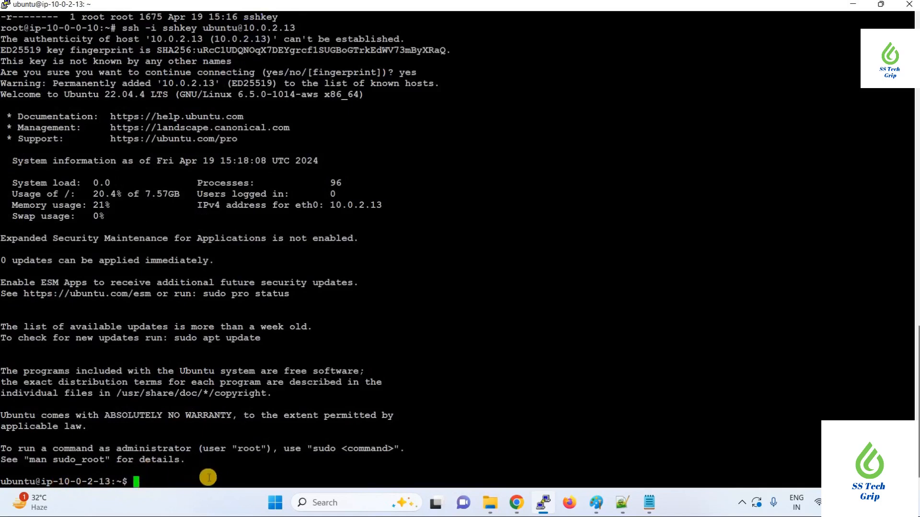
- Switch to root on the my-vpc-2 instance with sudo su - and review the earlier login and ping output
text(sudo su -)
key(Return)
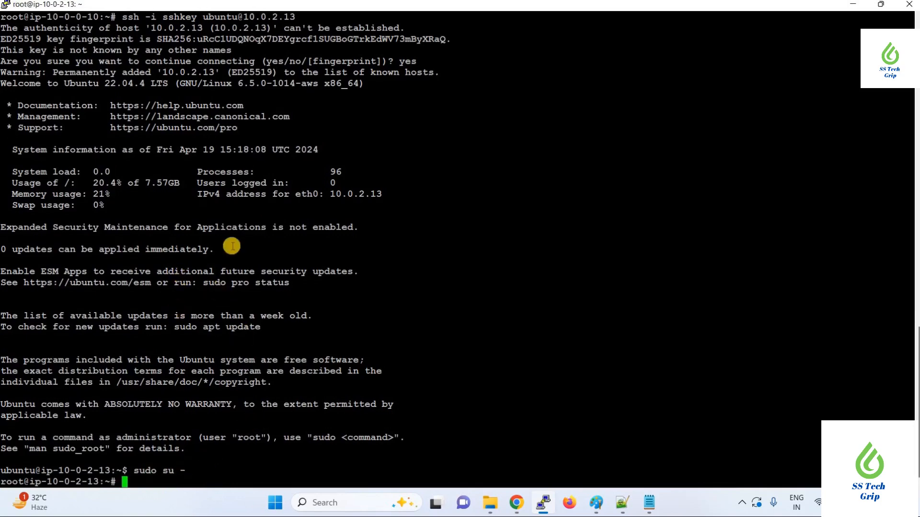
scroll(232, 246, up, 14)
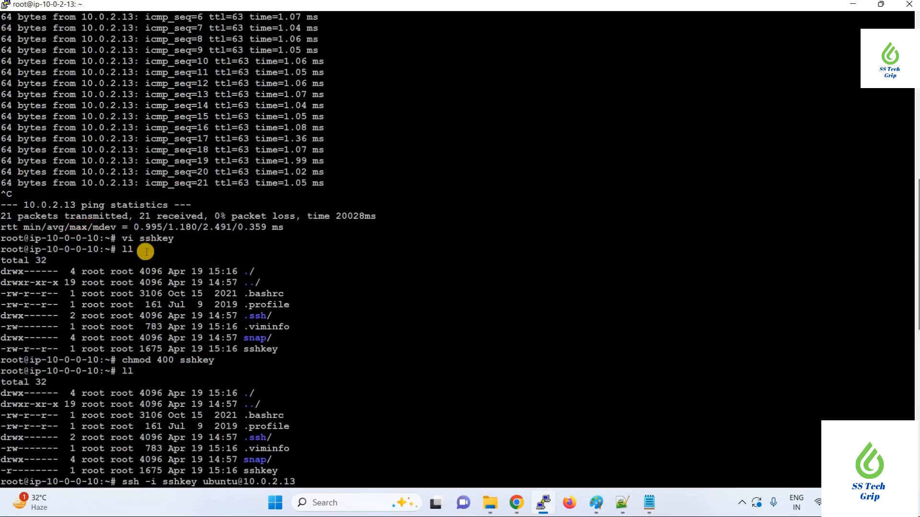
scroll(146, 251, up, 15)
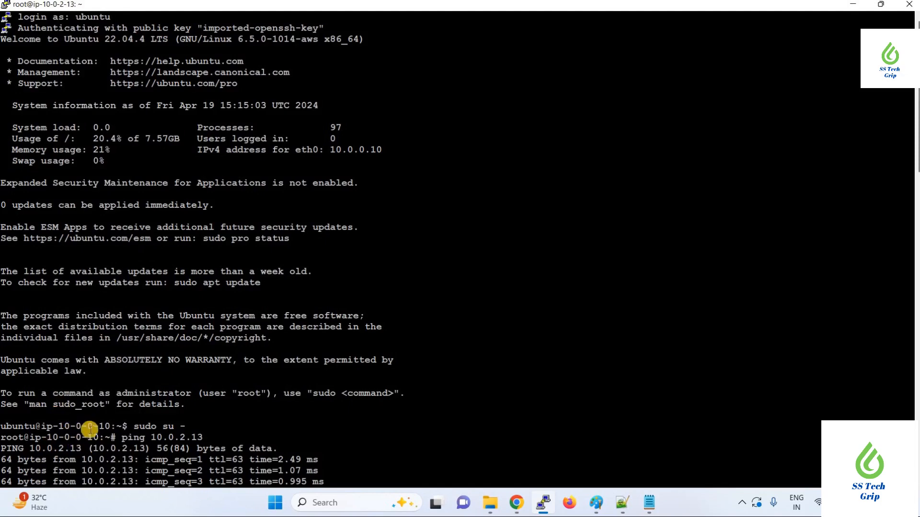
scroll(181, 383, down, 15)
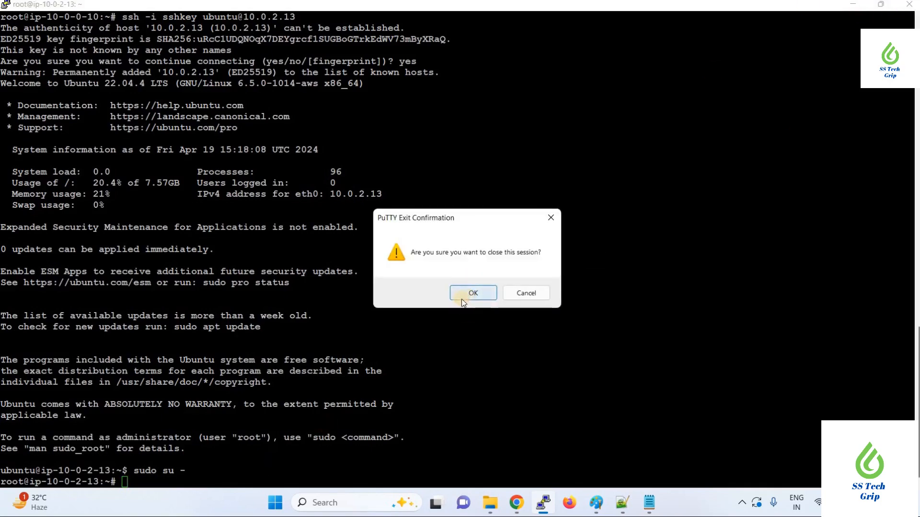
- Close the PuTTY session, switch to the AWS VPC console in Chrome, and open the transit gateway attachments
click(463, 298)
mouse_move(520, 507)
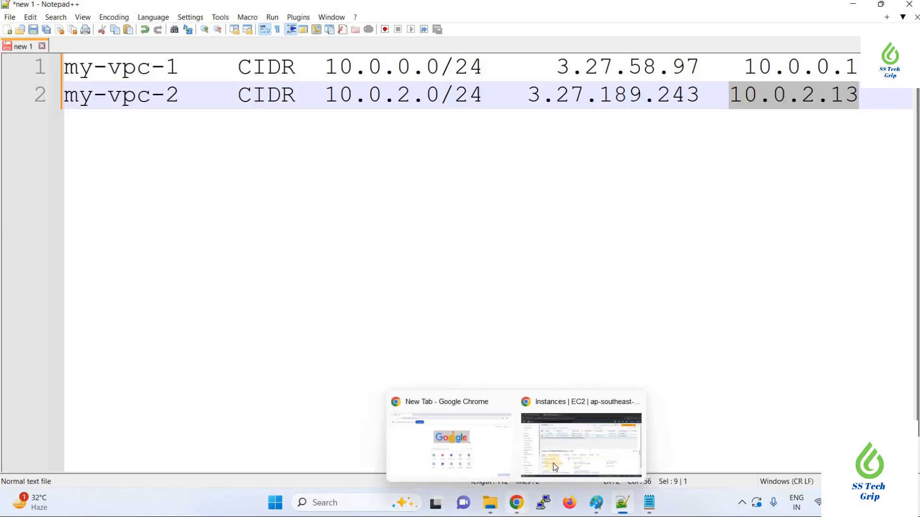
click(570, 442)
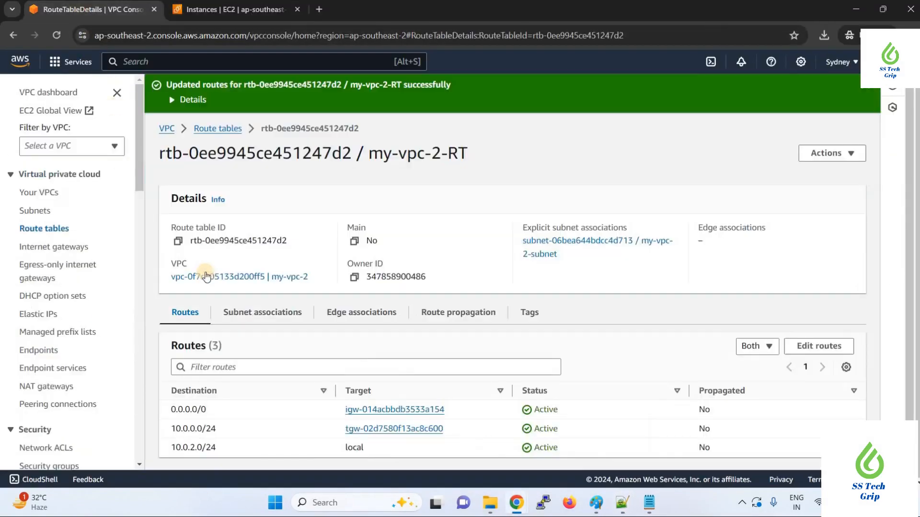
click(86, 9)
scroll(74, 302, down, 15)
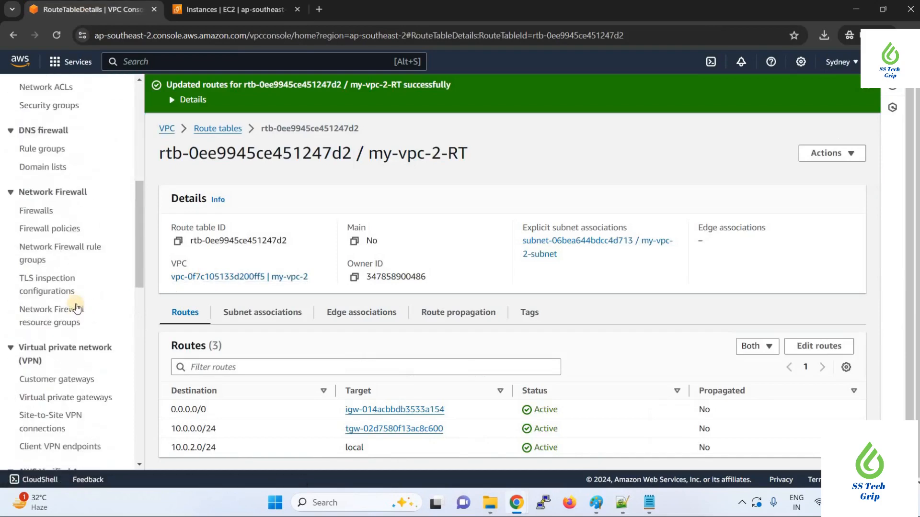
scroll(56, 249, down, 3)
scroll(56, 261, up, 4)
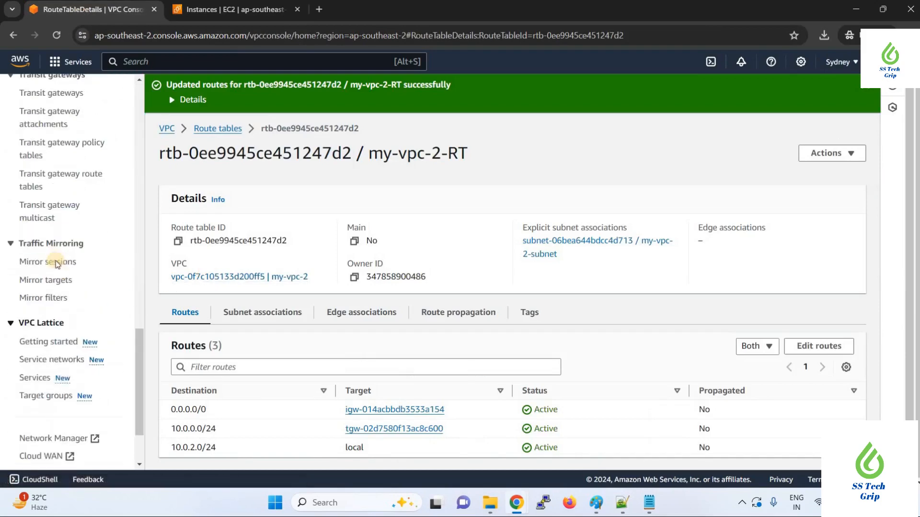
click(53, 243)
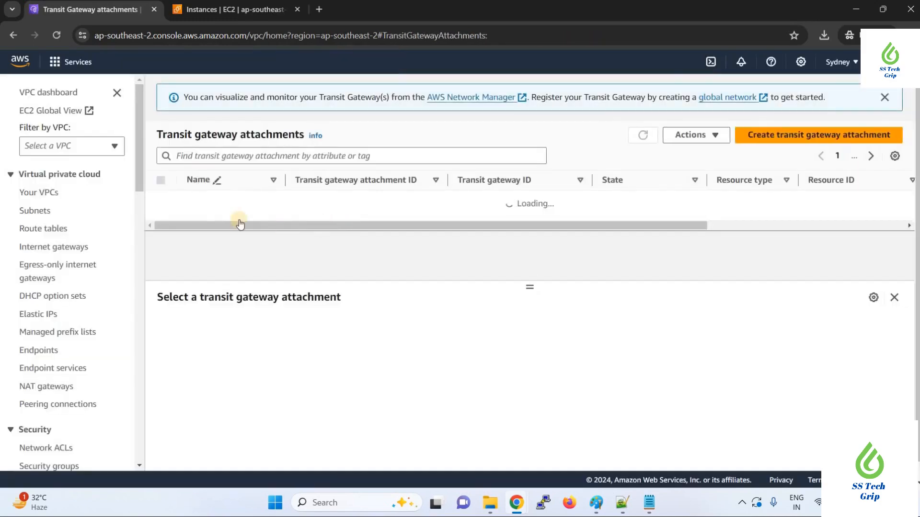
- Delete the transit gateway attachment TGA-my-vpc-1, confirming with delete
click(162, 198)
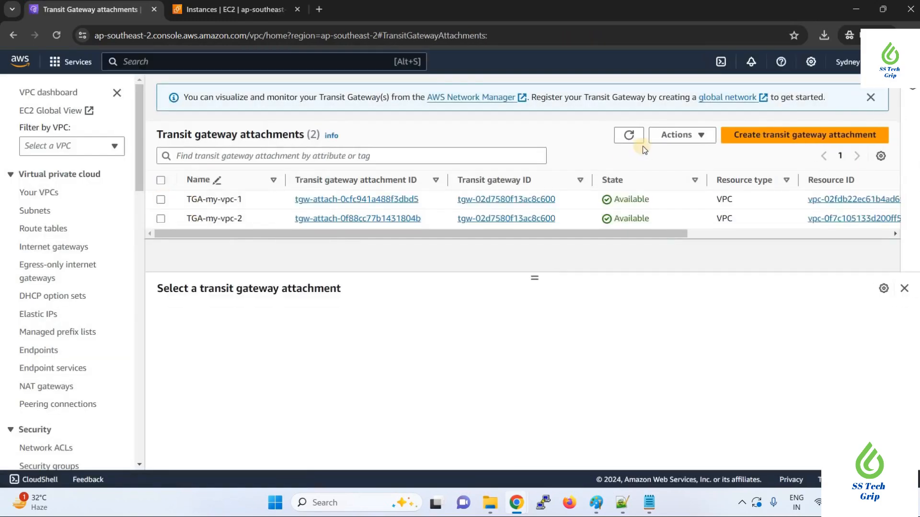
click(671, 135)
click(690, 207)
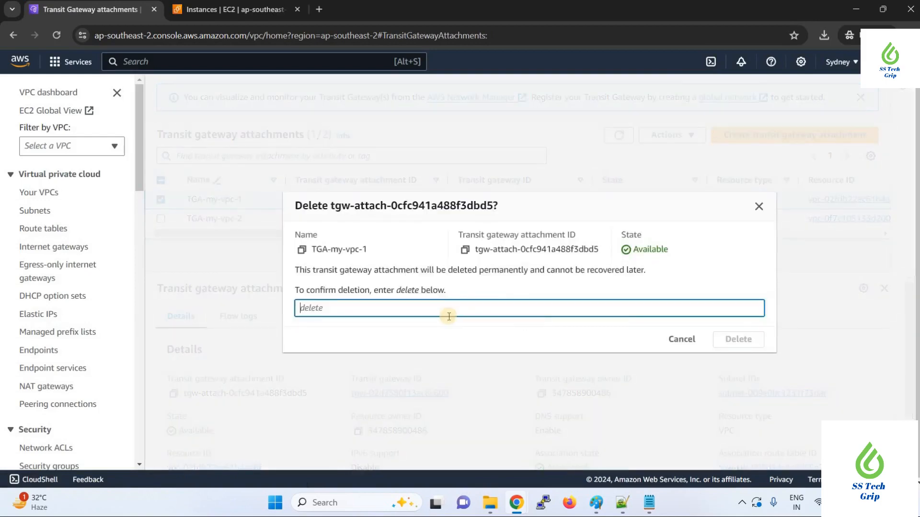
text(delete)
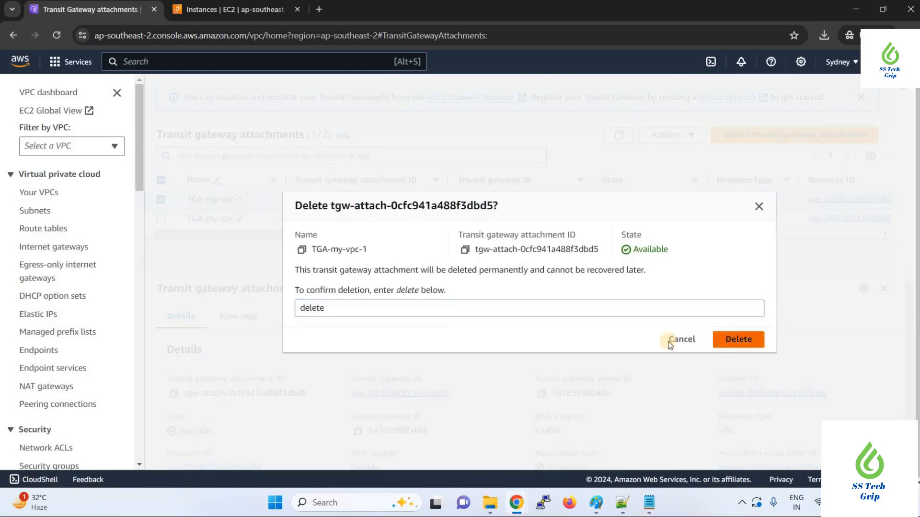
click(738, 340)
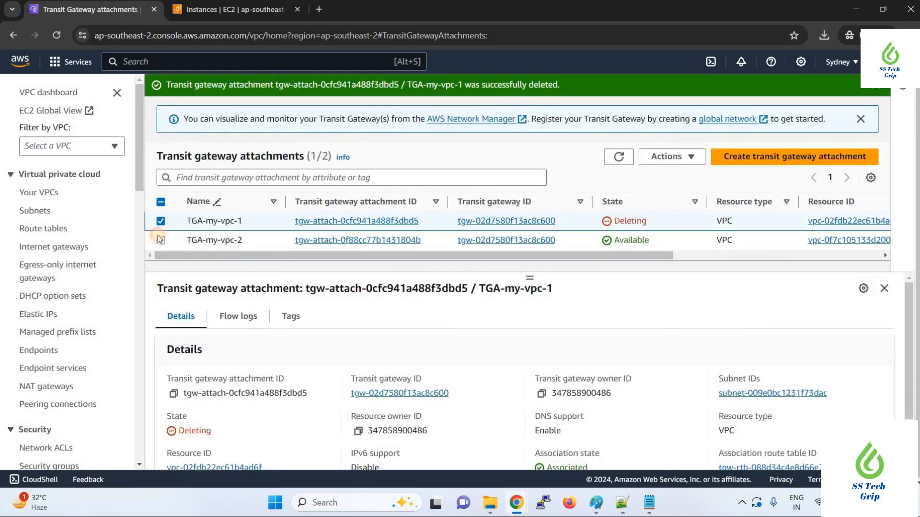
- Delete the transit gateway attachment TGA-my-vpc-2, confirming with delete, and reload the attachments list
click(161, 240)
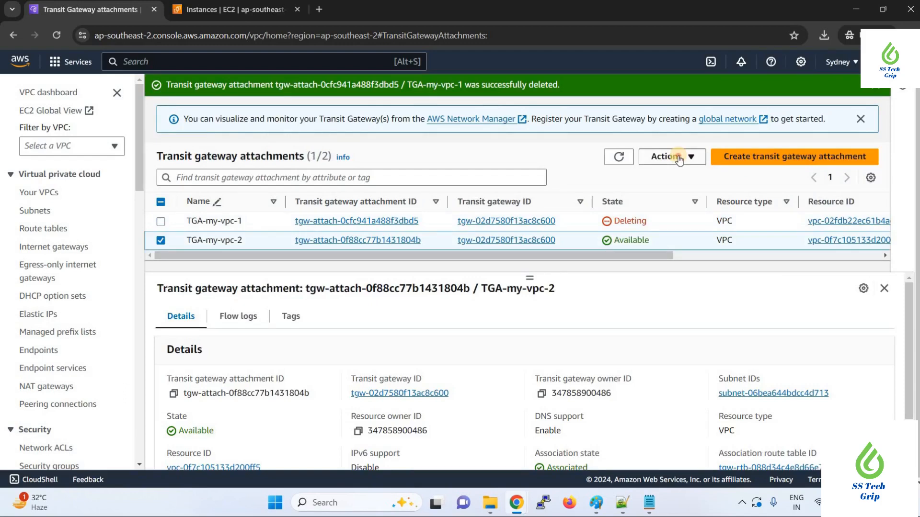
click(679, 160)
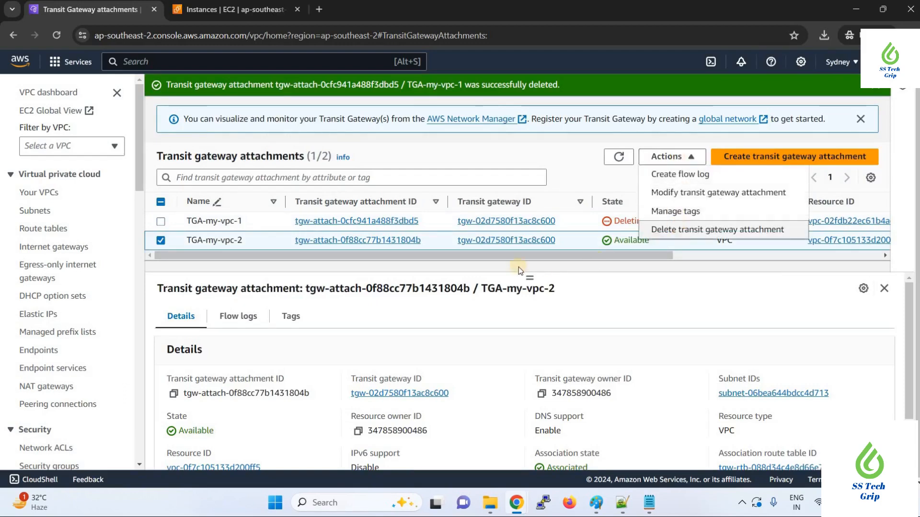
text(de)
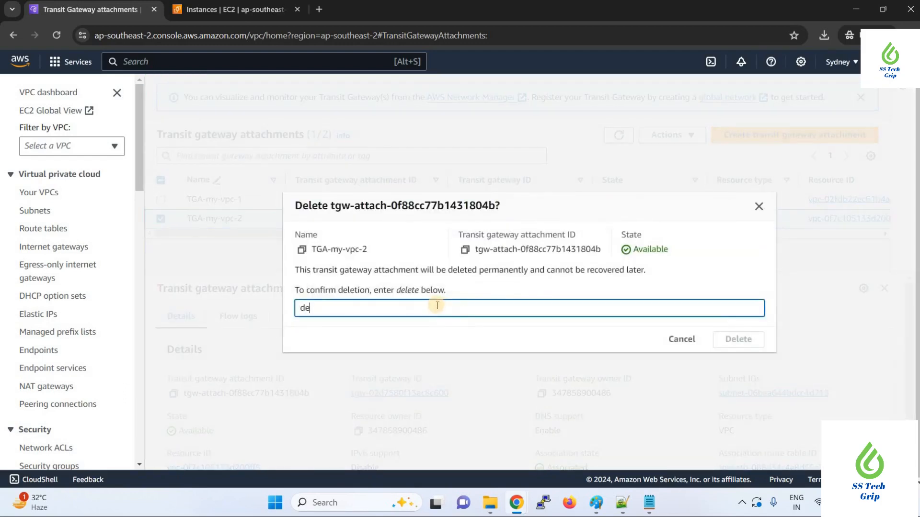
text(let)
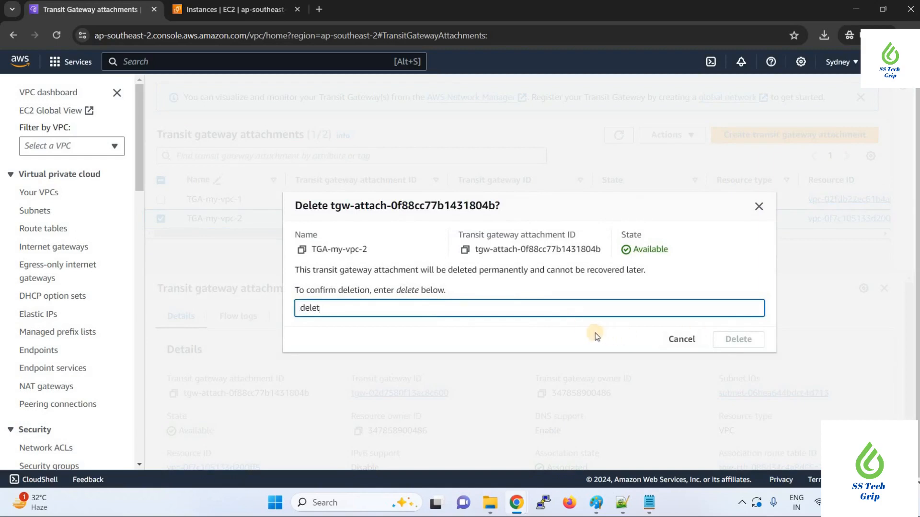
text(e)
click(740, 340)
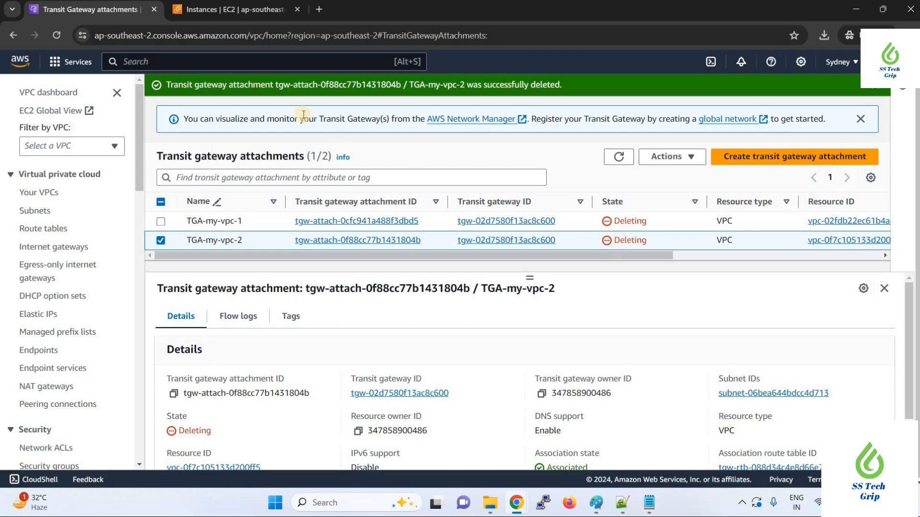
click(62, 36)
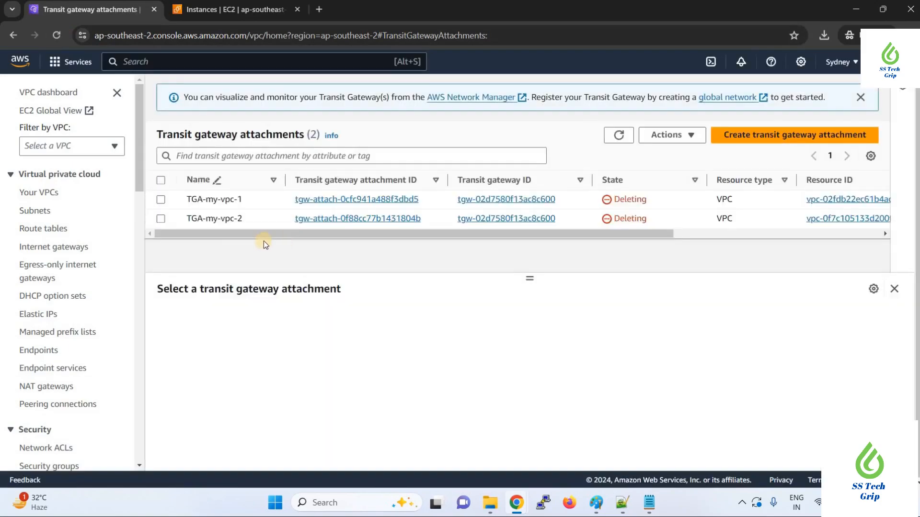
- Open the list of transit gateways and select TG-vpc1-vpc2
scroll(77, 395, down, 3)
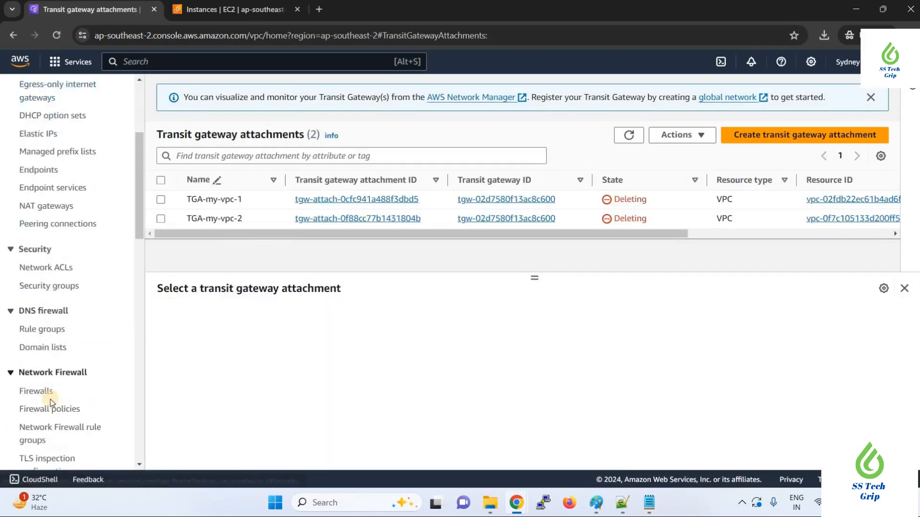
scroll(81, 347, down, 4)
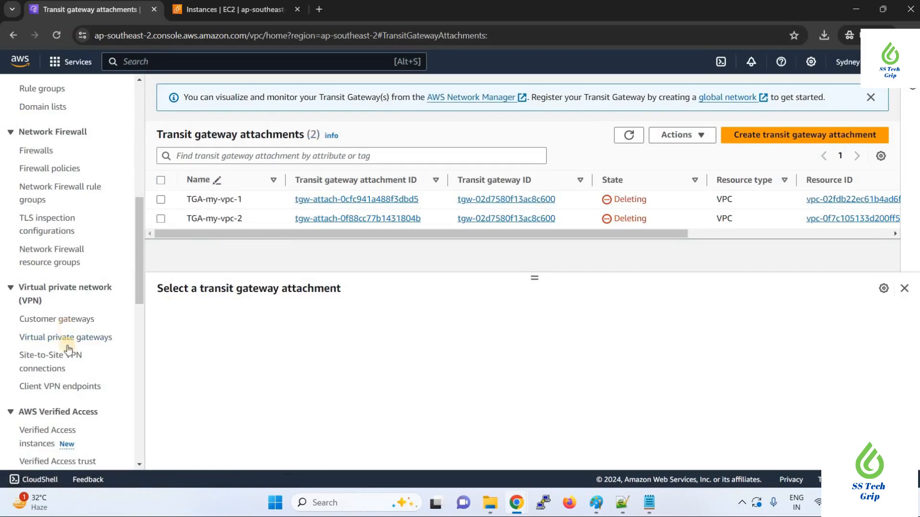
scroll(67, 335, down, 3)
click(59, 401)
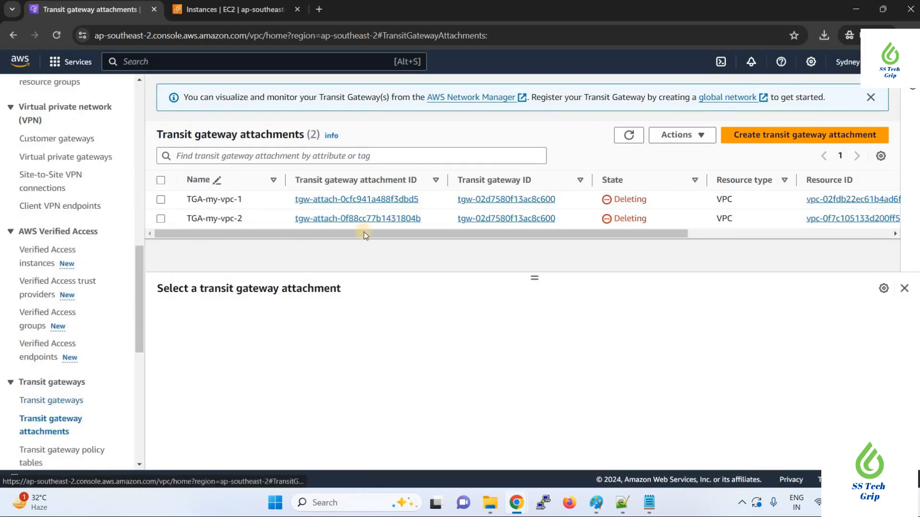
click(160, 200)
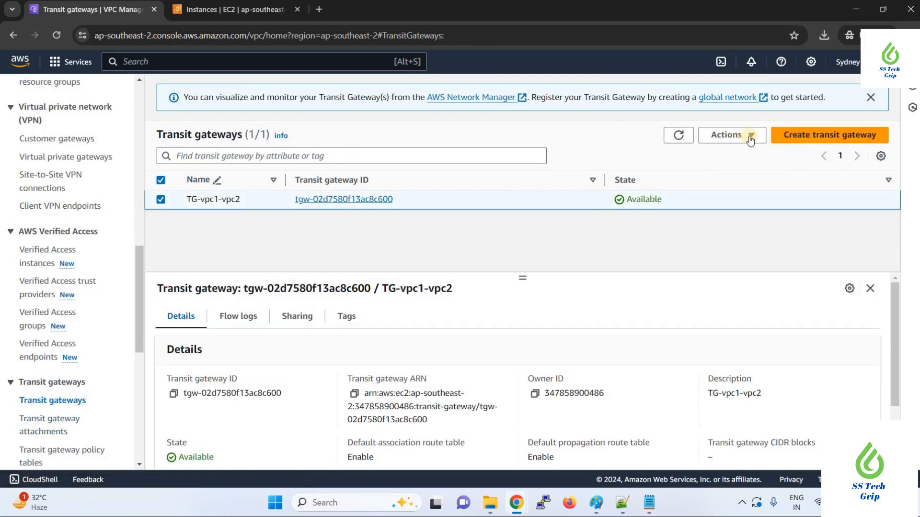
- Try to delete the transit gateway TG-vpc1-vpc2, review the attachments listed in the dialog, and close it
click(733, 135)
click(714, 235)
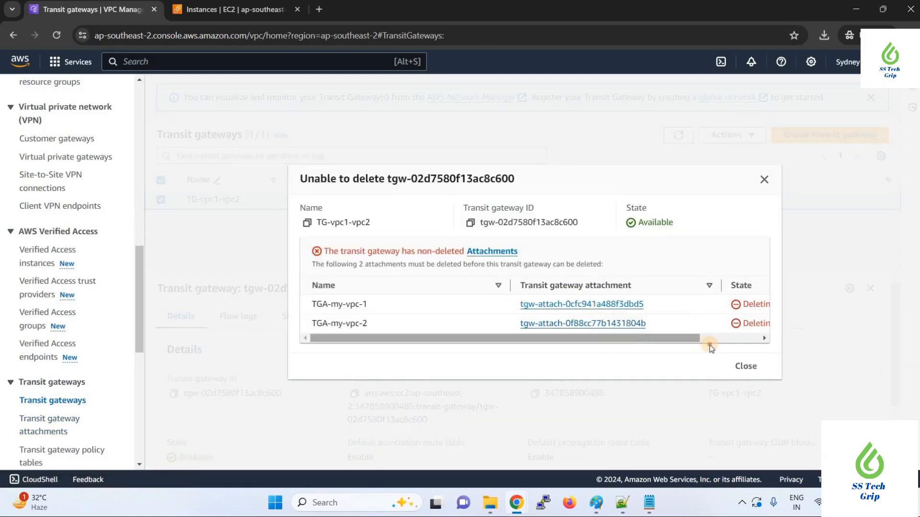
scroll(708, 344, right, 3)
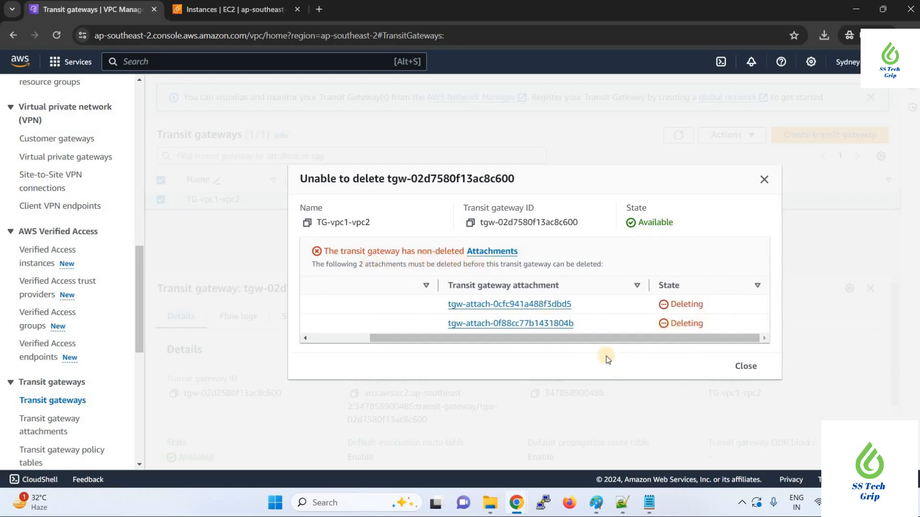
drag(577, 339, 189, 340)
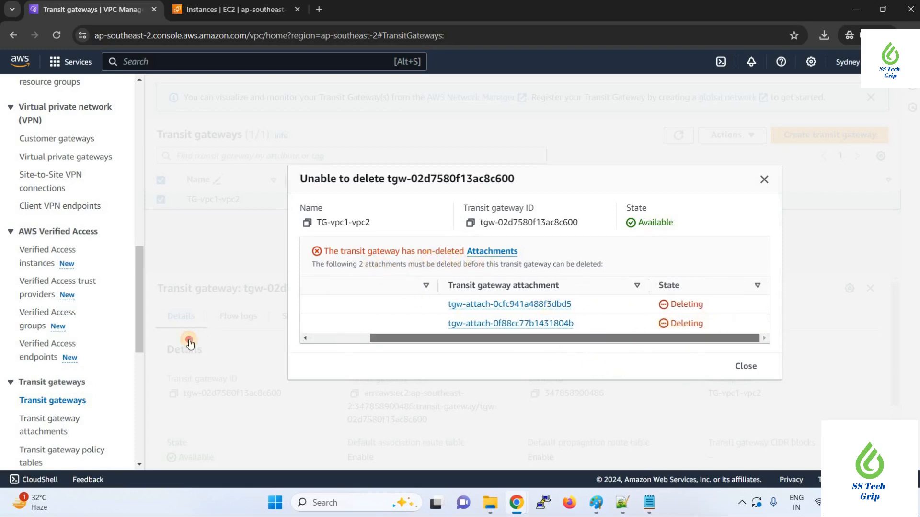
click(763, 179)
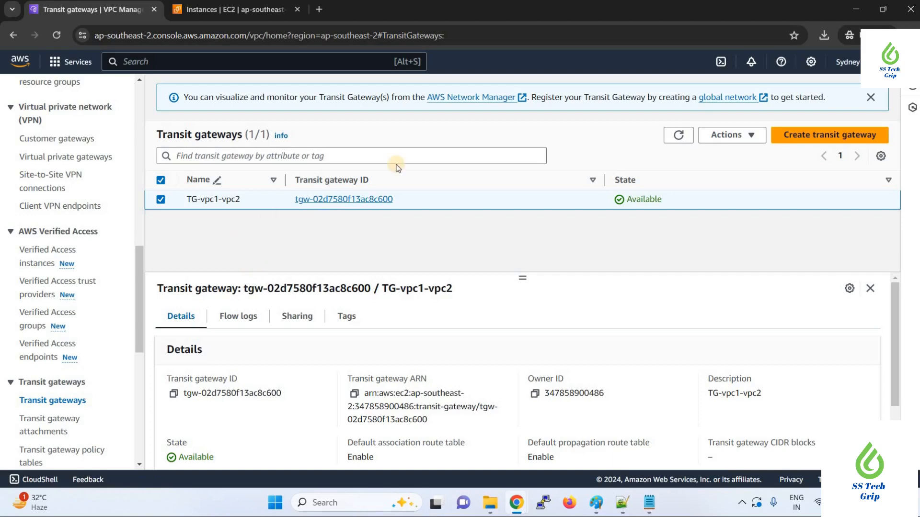
- Delete the transit gateway TG-vpc1-vpc2, confirming with delete
click(747, 135)
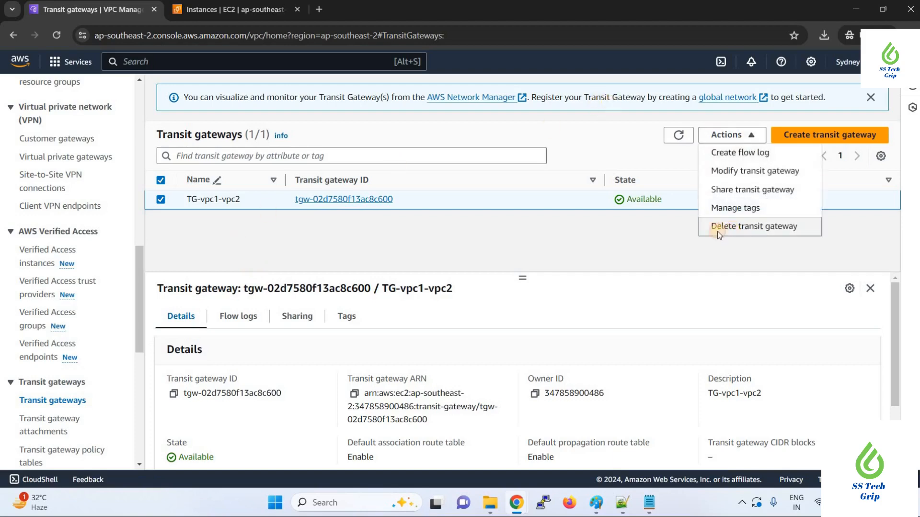
click(733, 226)
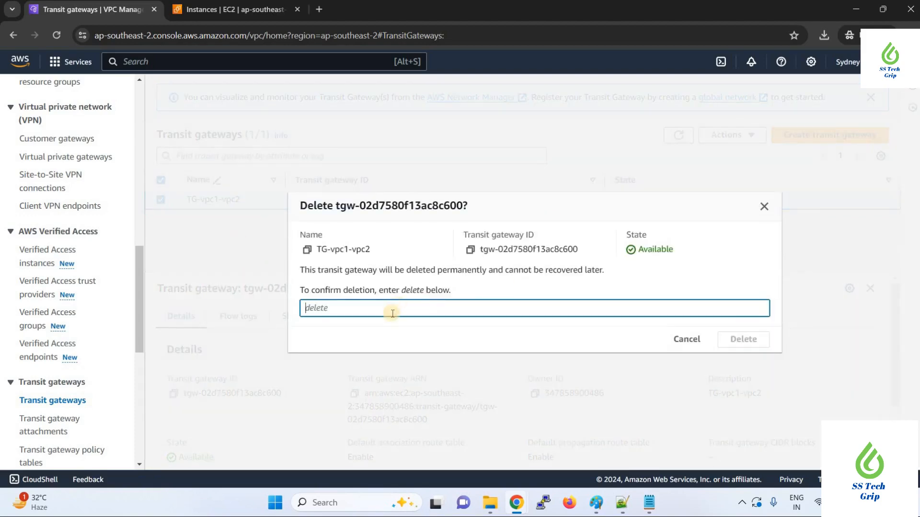
text(delete)
click(723, 341)
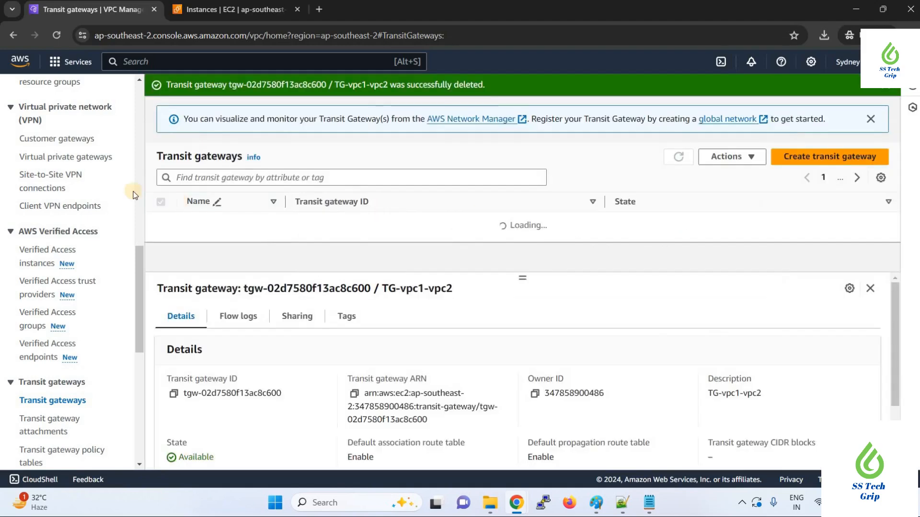
- Switch to the EC2 instances page and terminate both my-vpc-1-ec2 and my-vpc-2-ec2
click(211, 5)
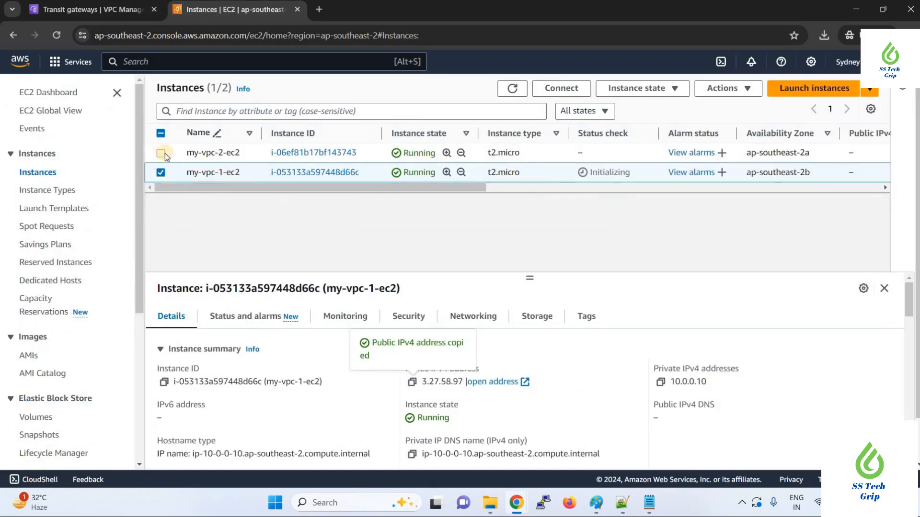
click(651, 89)
click(656, 179)
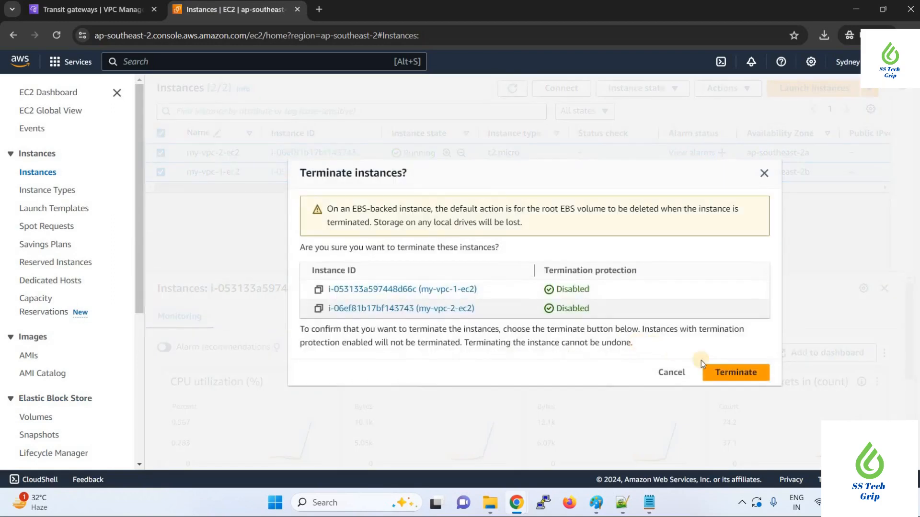
click(725, 372)
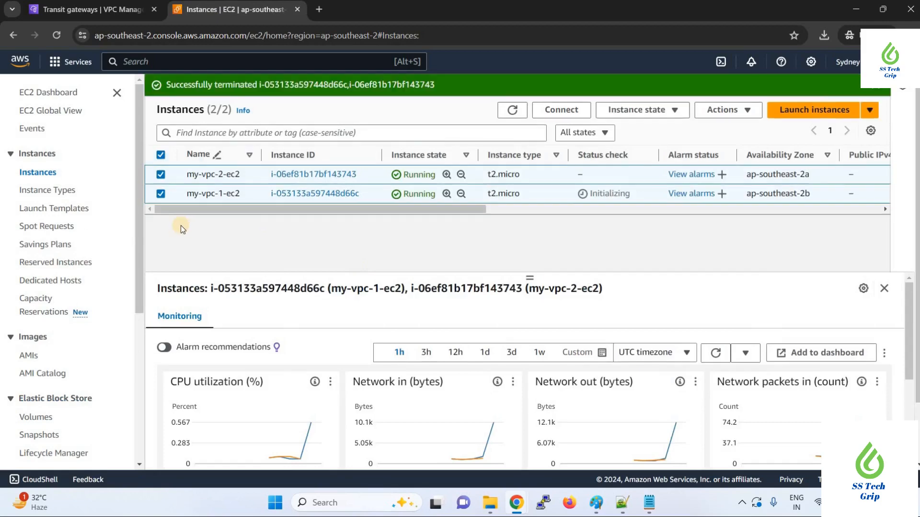
- Return to the VPC console, open the list of VPCs from the dashboard, and select my-vpc-2
click(91, 9)
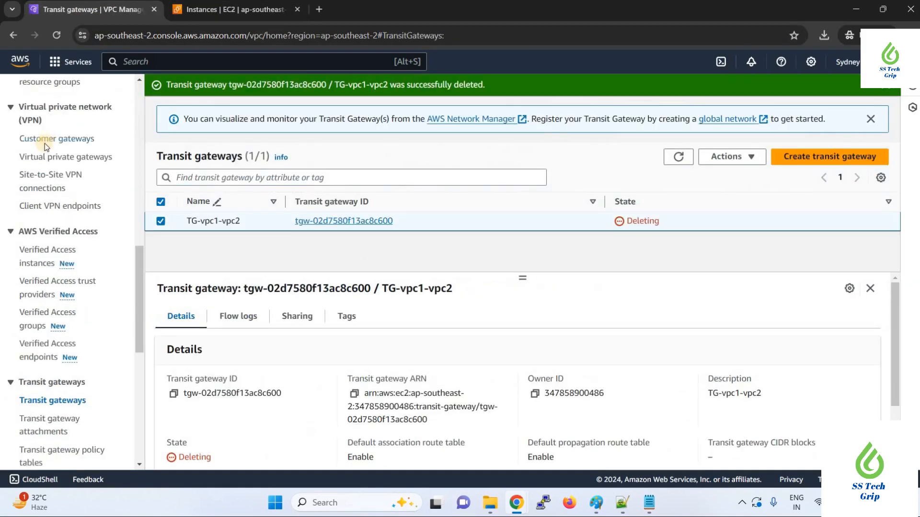
scroll(44, 143, up, 6)
scroll(44, 143, up, 5)
click(58, 91)
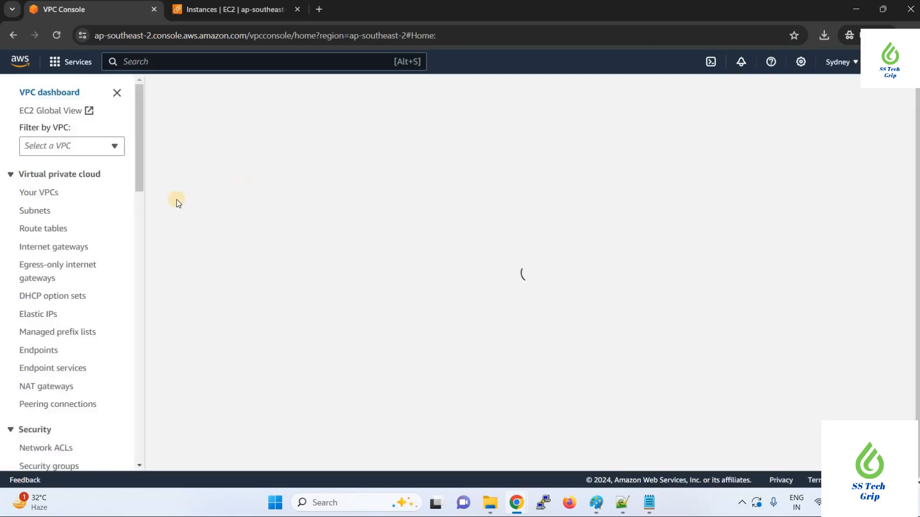
click(185, 192)
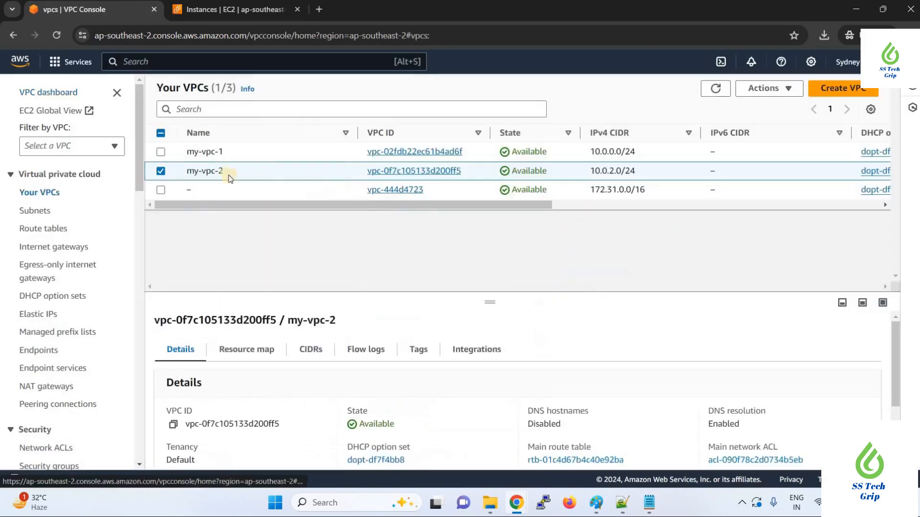
- Try to delete my-vpc-2, review the instances and network interfaces listed in the dialog, and close it
click(767, 89)
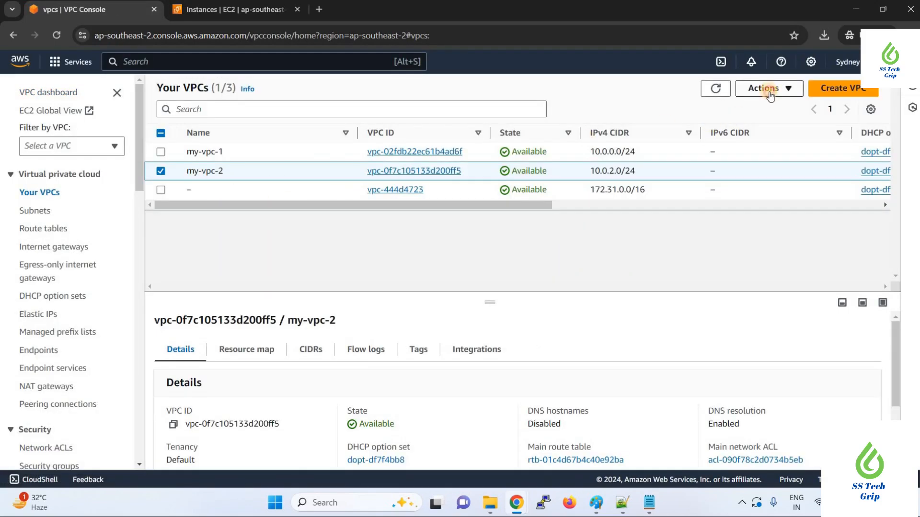
click(776, 216)
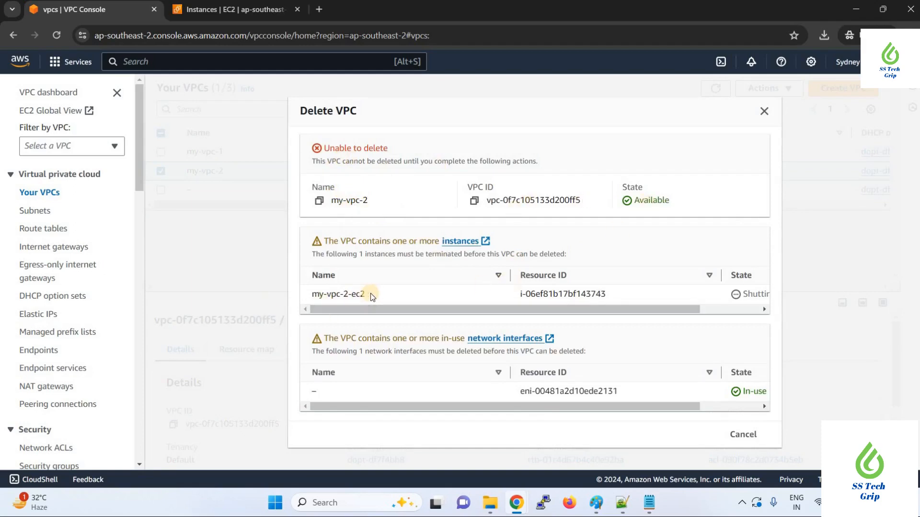
drag(602, 309, 444, 413)
click(764, 111)
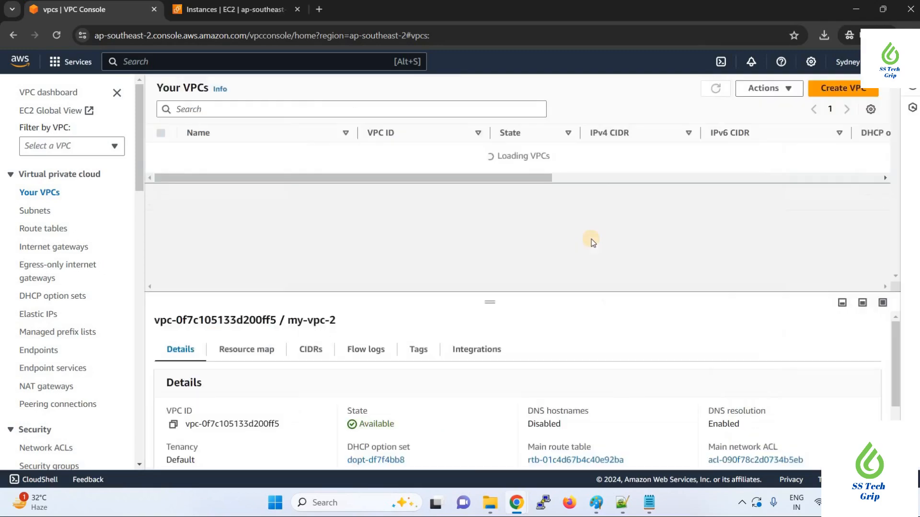